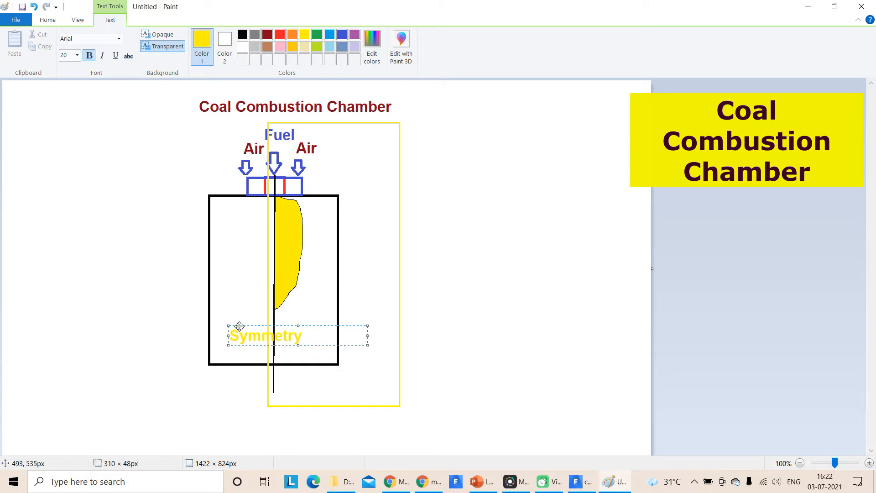
- Set the Symmetry label to font size 12 and colour it black, then finish editing its text
key(ctrl+a)
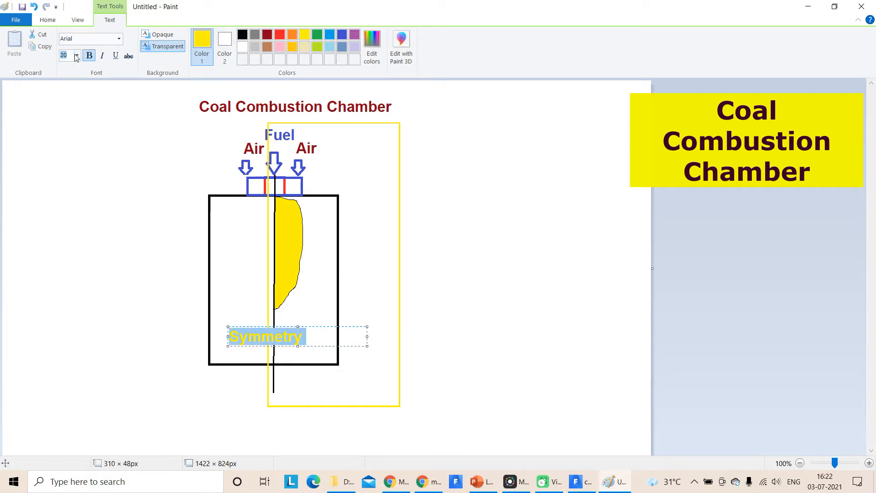
text(12)
key(Return)
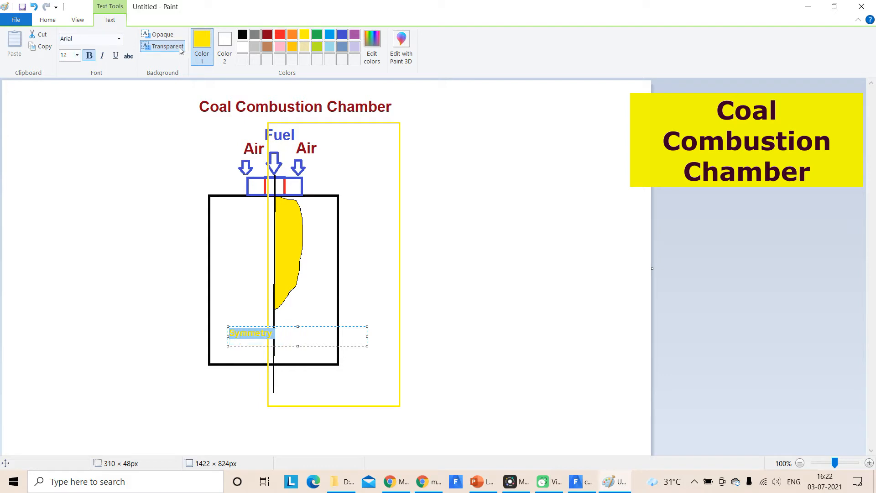
click(242, 39)
click(450, 285)
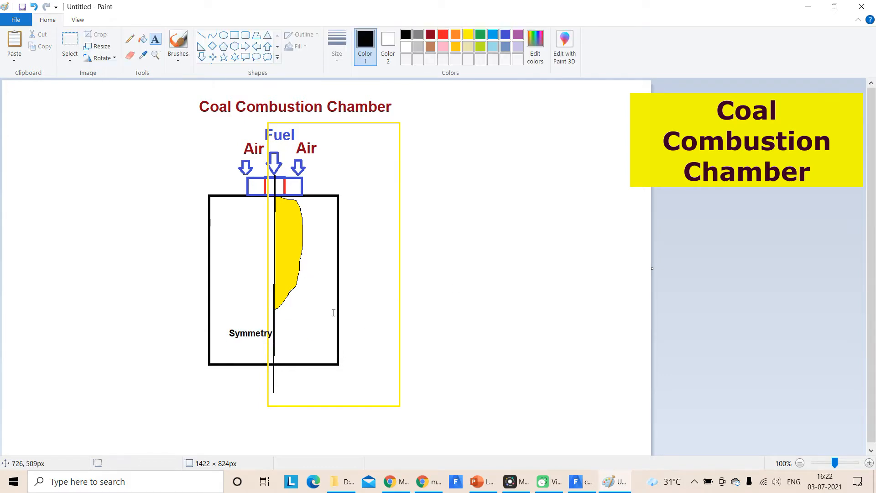
- Add a "Wall" label outside the chamber's right edge and an "Outlet" label below its bottom edge
click(349, 309)
text(Wall)
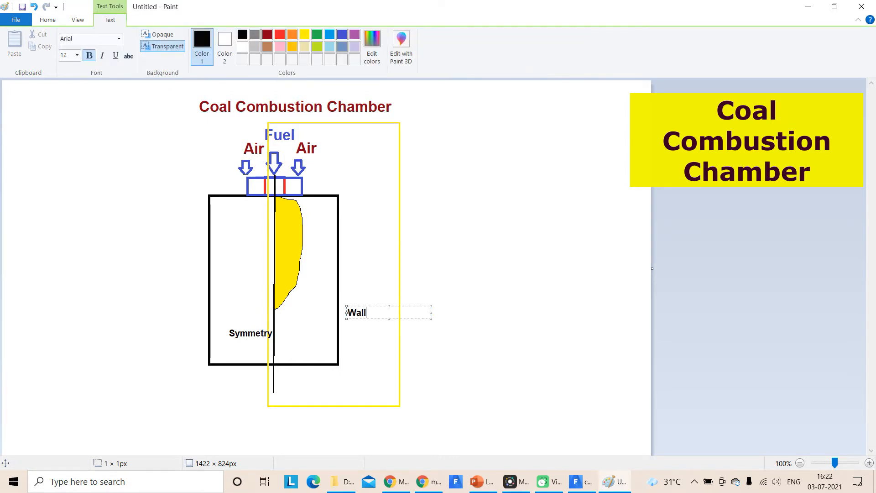
click(507, 335)
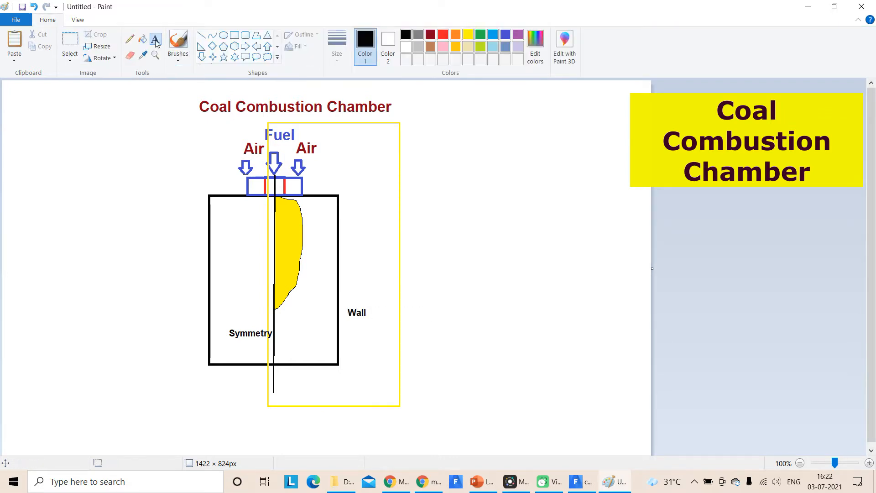
click(294, 378)
text(Outlet)
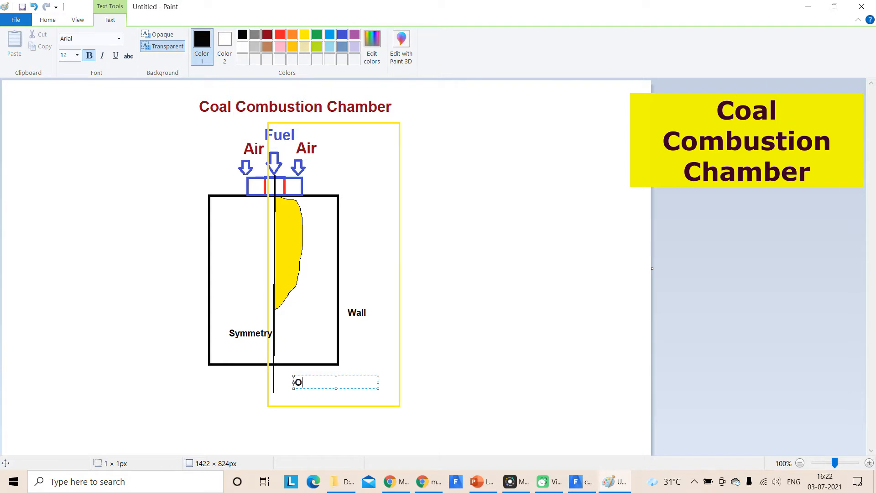
click(512, 275)
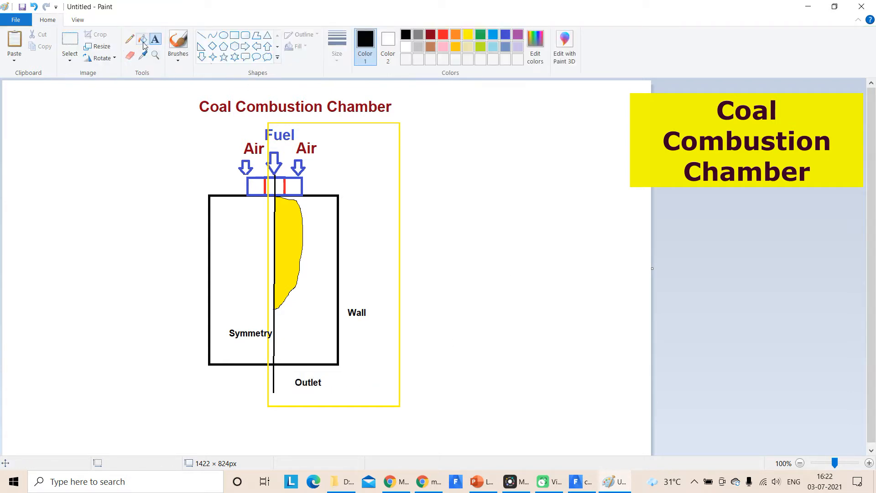
- Add a "Coal" label above the Fuel label and move the Coal Combustion Chamber title slightly up and left
click(271, 119)
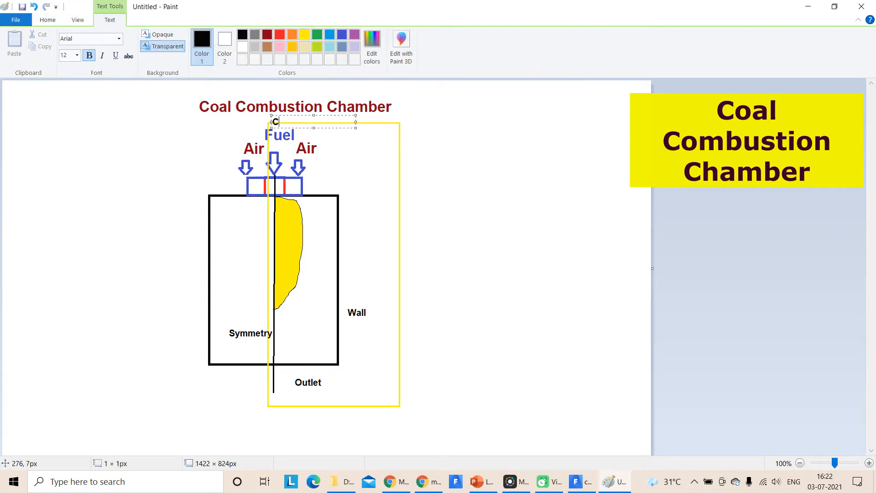
click(433, 121)
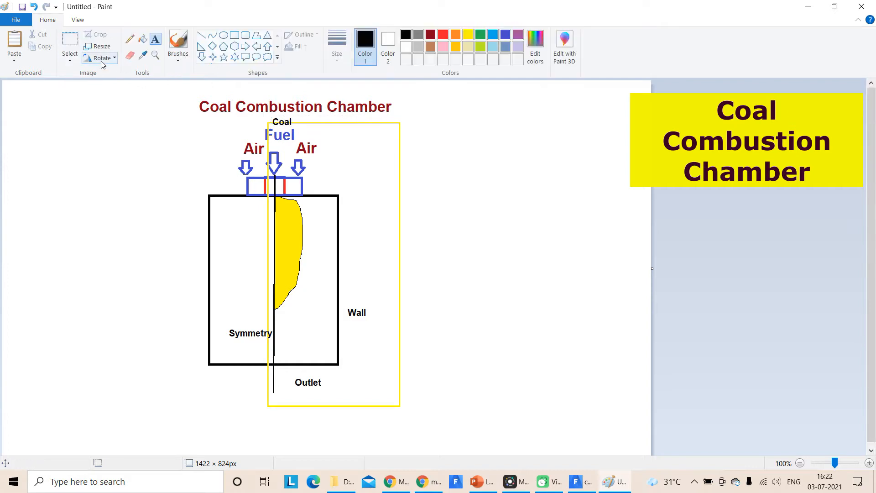
click(69, 38)
drag(195, 97, 373, 88)
click(437, 142)
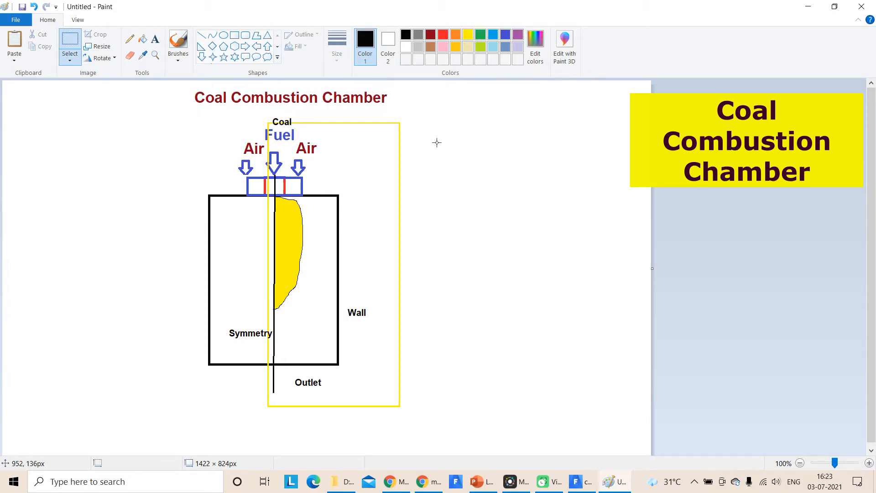
- Switch to the ANSYS Fluent case and review the species model's settings and mixture material options
click(586, 483)
click(325, 361)
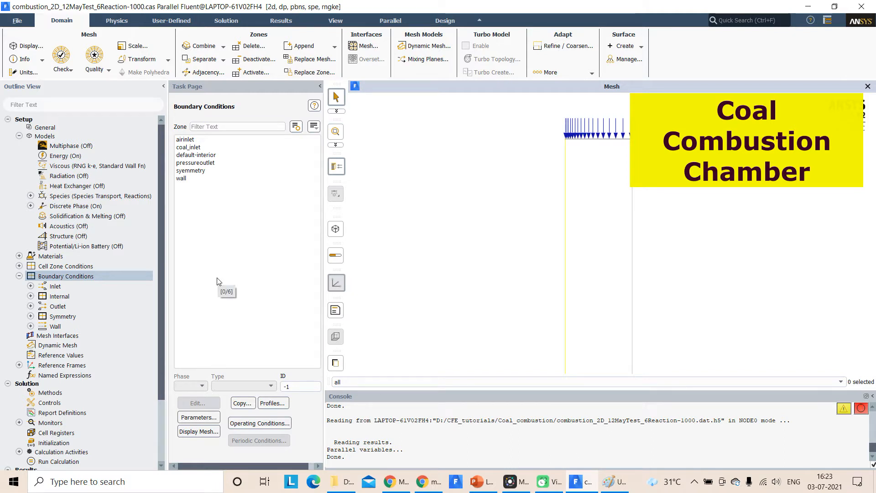
double_click(43, 136)
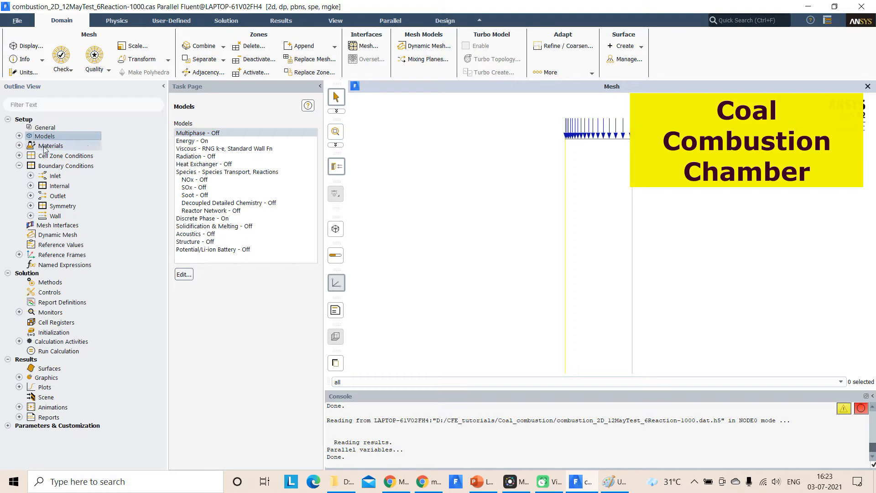
click(18, 136)
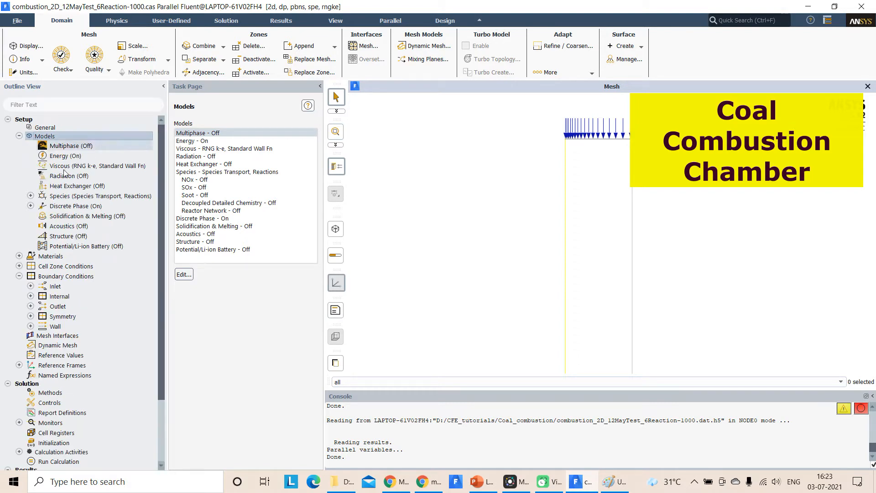
double_click(84, 196)
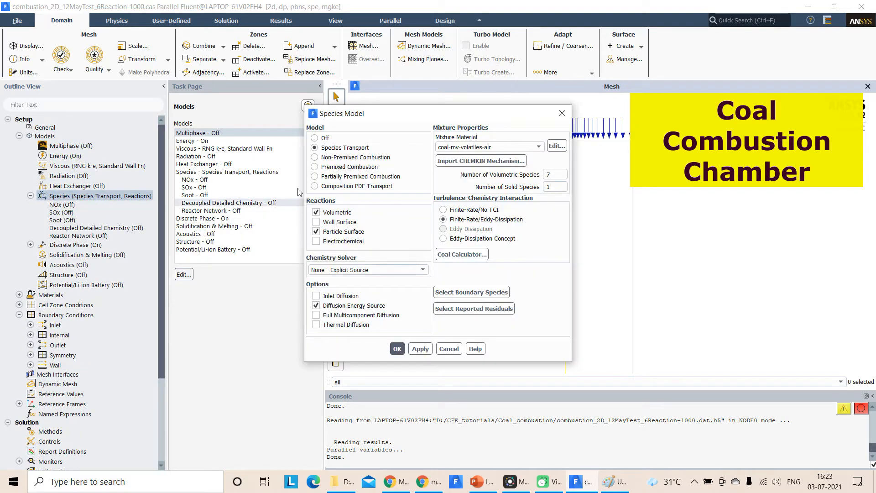
click(446, 147)
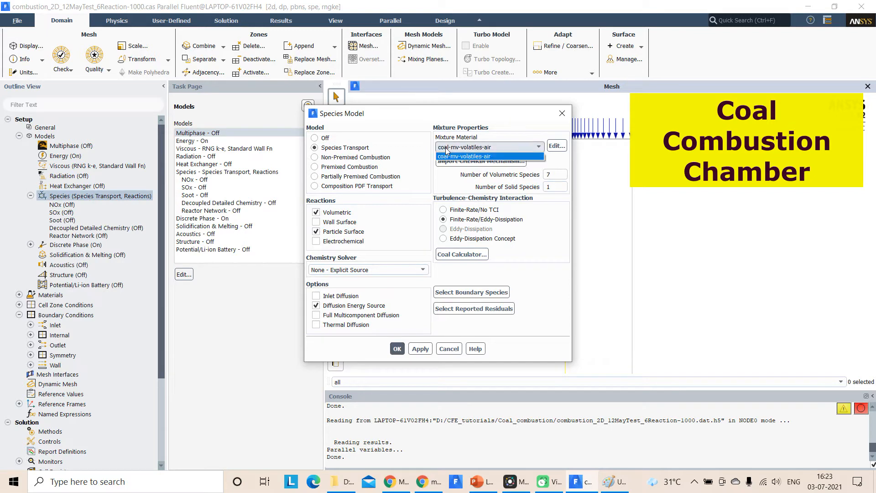
click(427, 139)
click(338, 148)
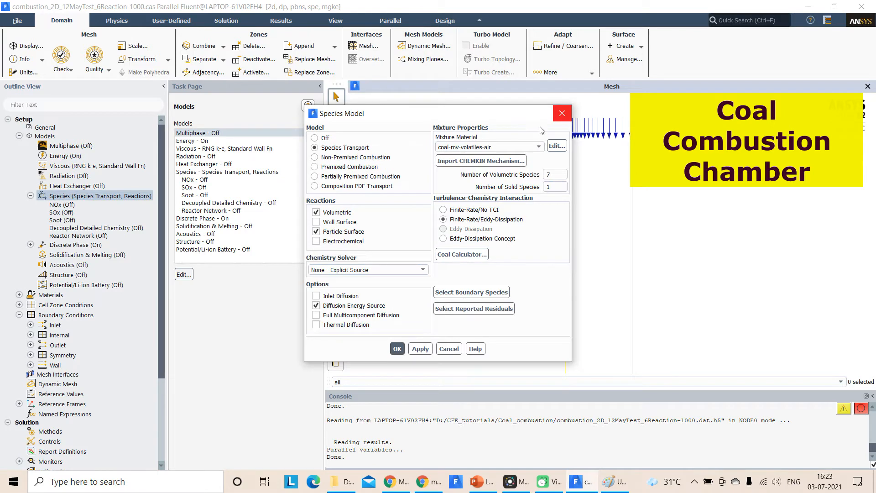
click(563, 113)
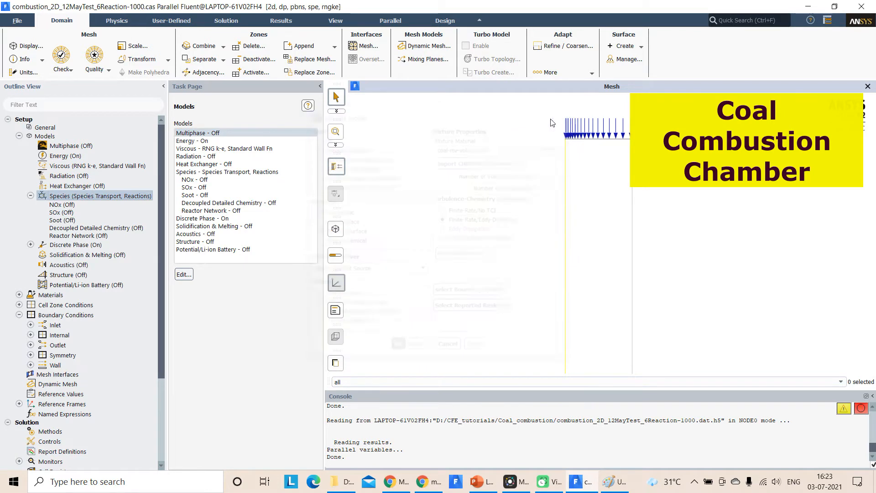
- Browse the mixture materials in the Fluent database and view the properties of coal-hv-volatiles-air
double_click(62, 295)
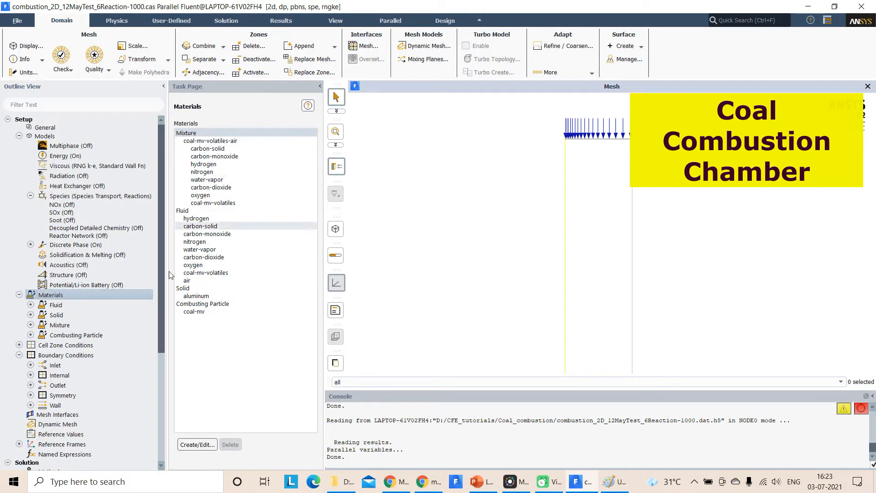
click(197, 444)
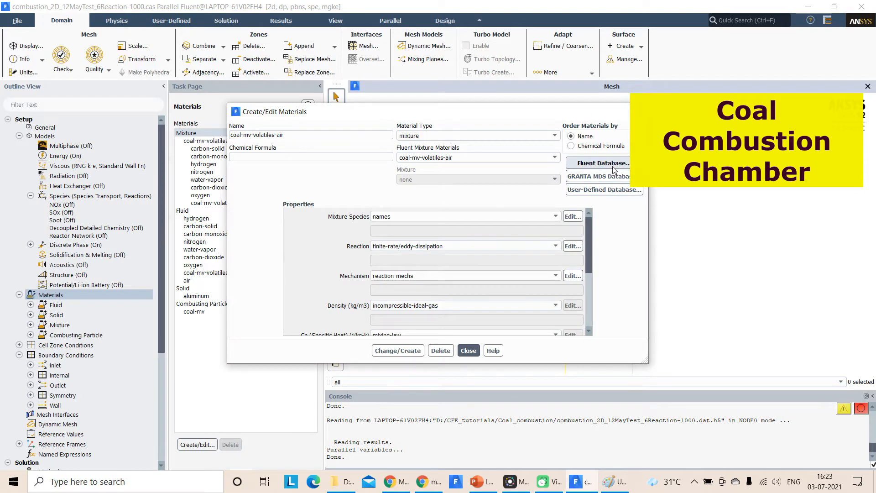
click(608, 164)
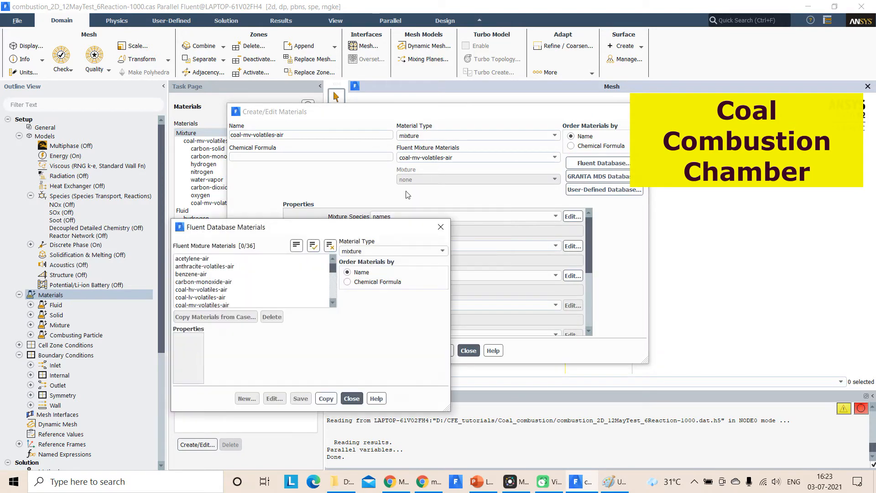
scroll(254, 294, down, 3)
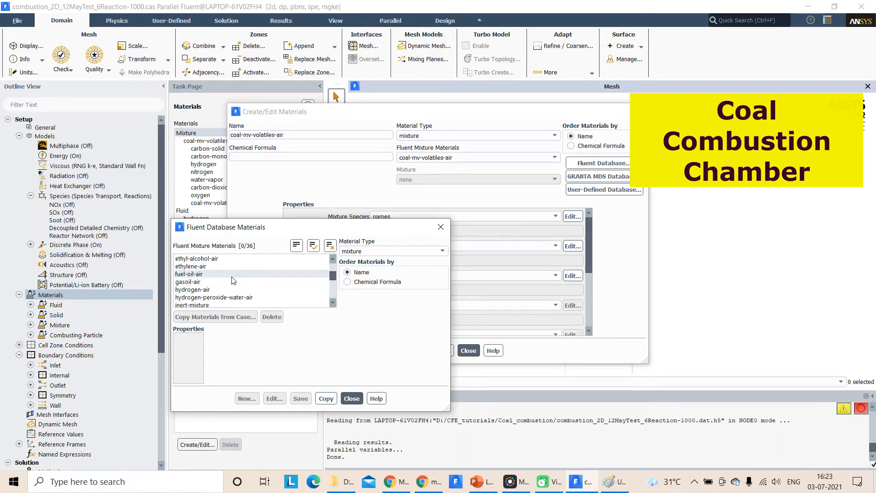
scroll(231, 279, down, 3)
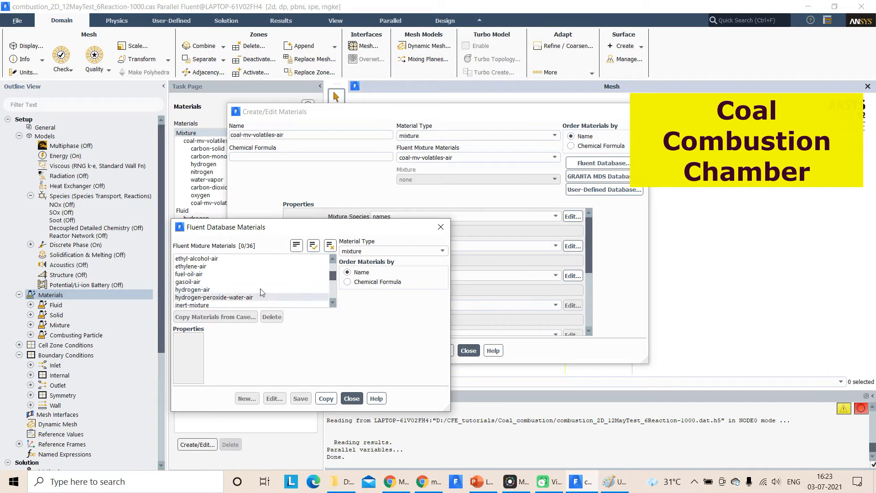
scroll(260, 292, up, 6)
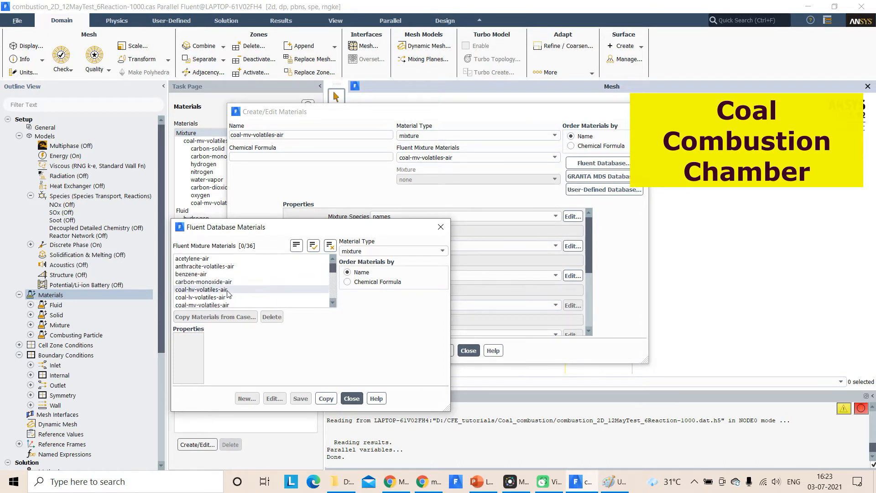
click(227, 291)
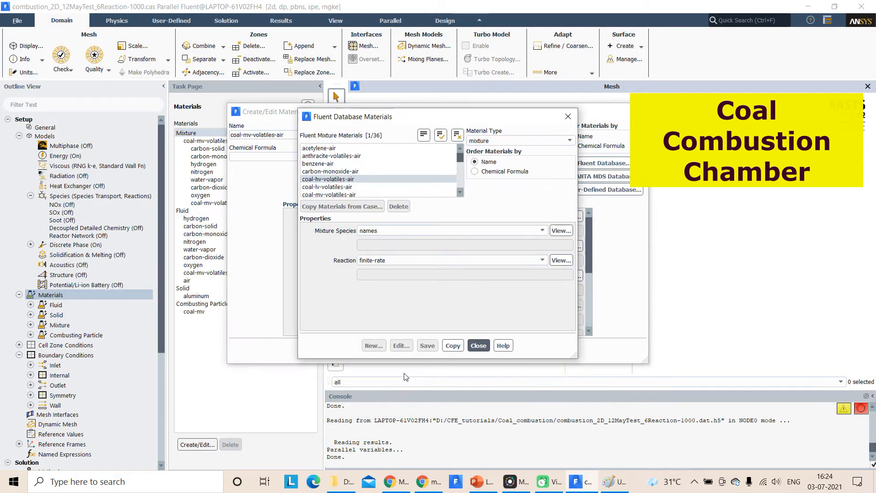
click(478, 349)
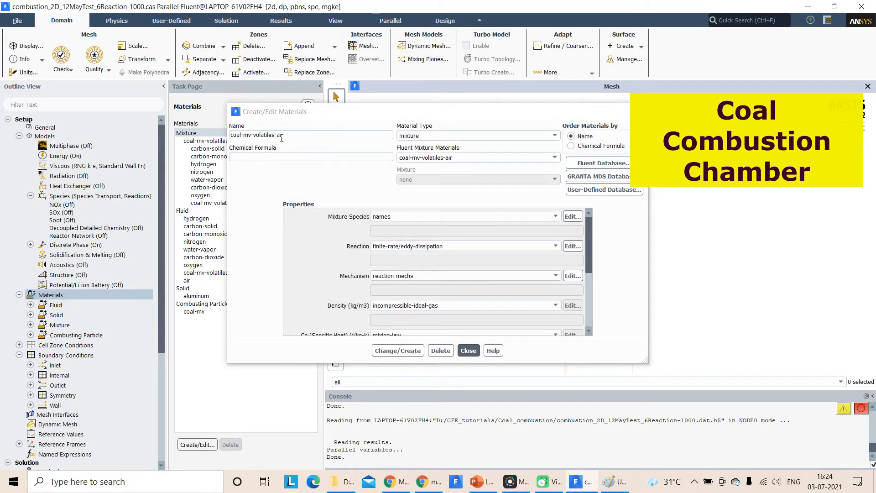
click(465, 353)
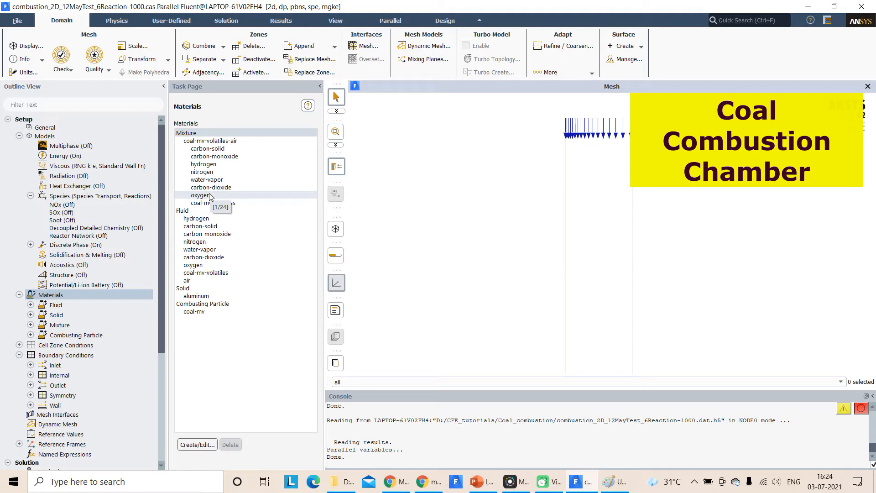
- Examine the hydrogen fluid's properties and browse the Fluent database with the material type set to fluid
double_click(191, 211)
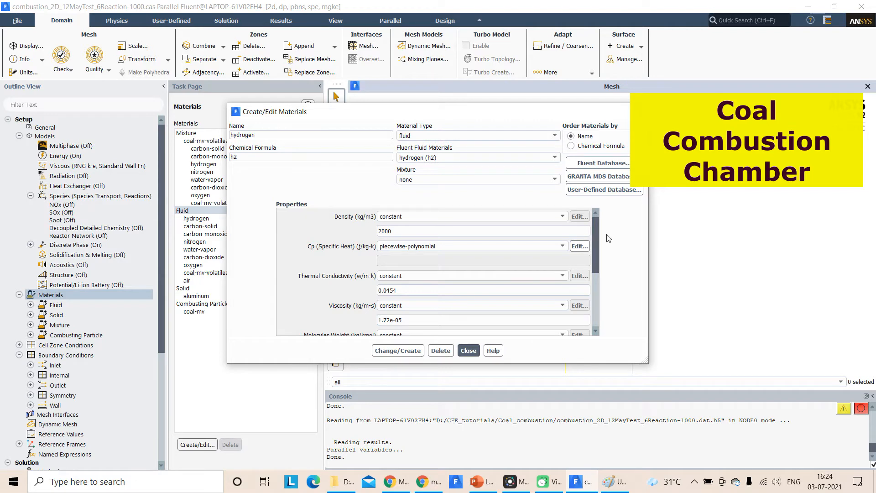
click(602, 163)
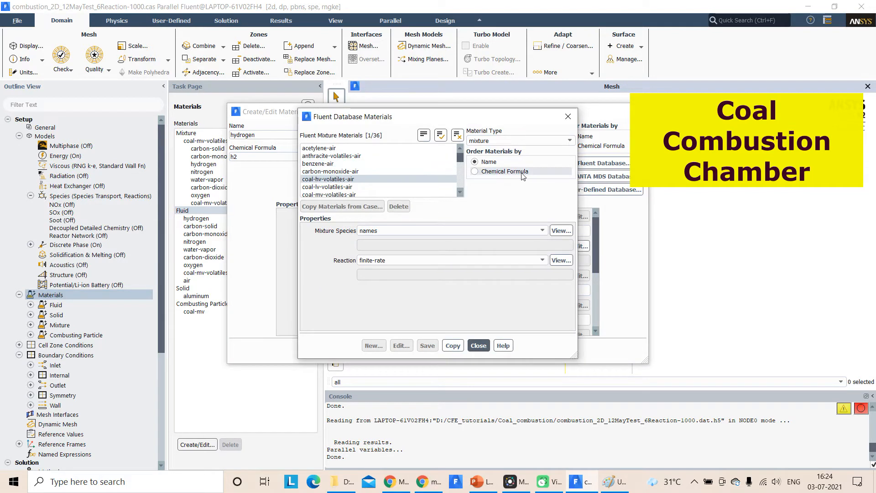
click(508, 141)
click(490, 159)
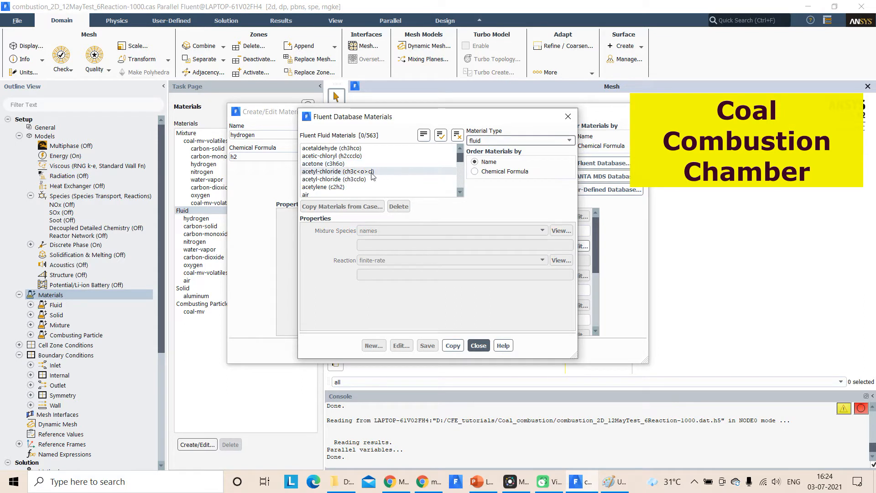
scroll(353, 175, down, 10)
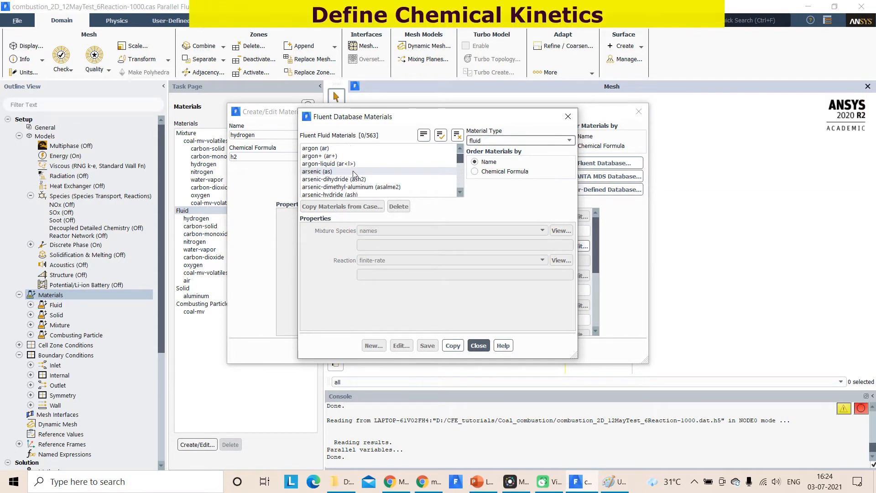
scroll(366, 178, down, 3)
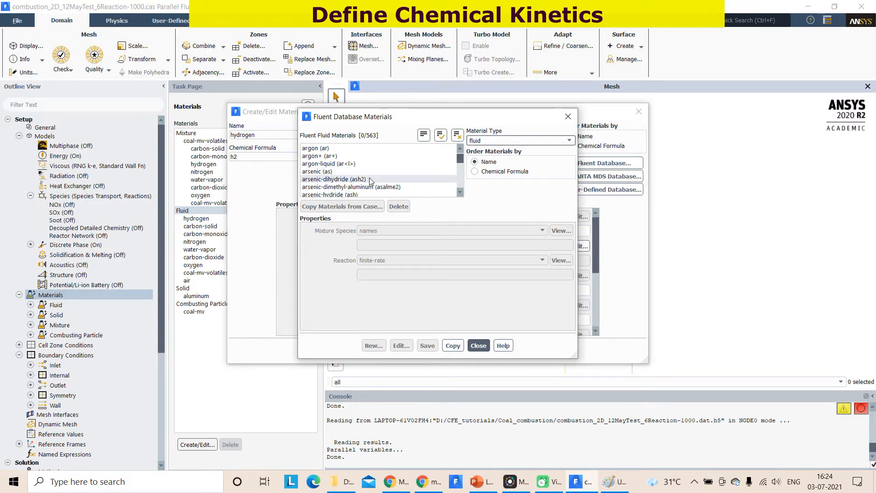
click(479, 345)
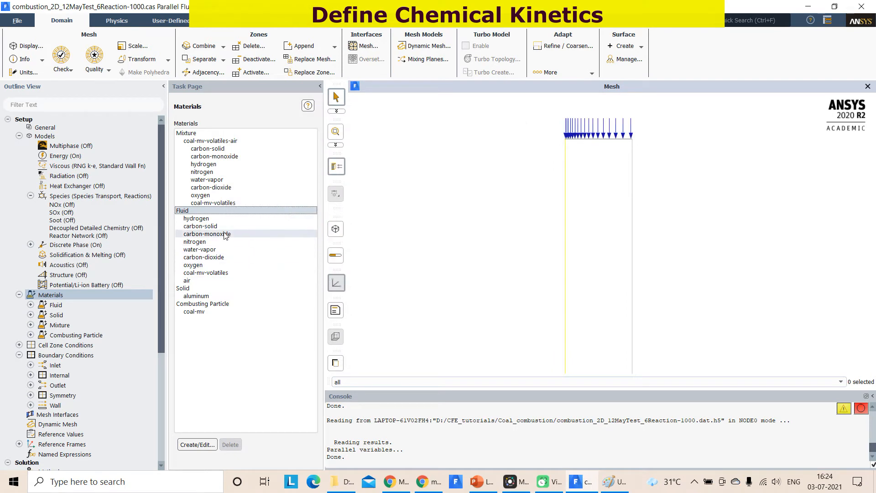
- Browse the Fluent database's fluid materials down to the carbon entries, and examine the properties of the carbon-solid fluid
click(220, 226)
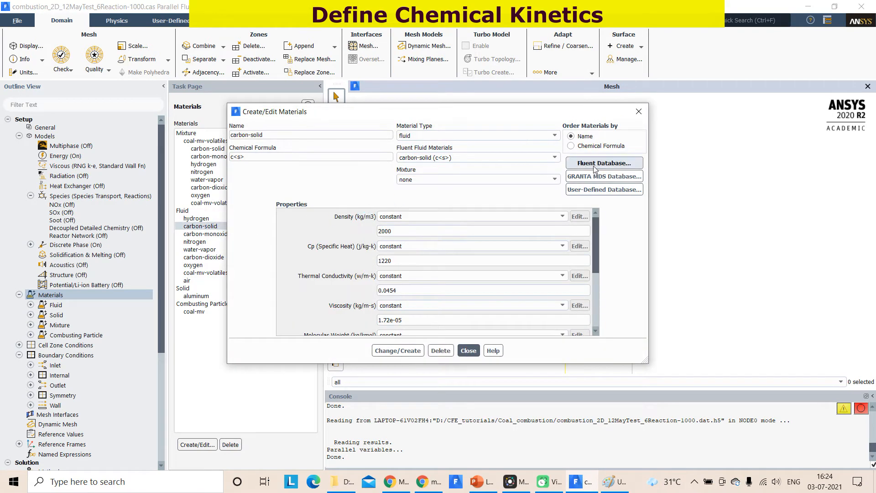
click(603, 167)
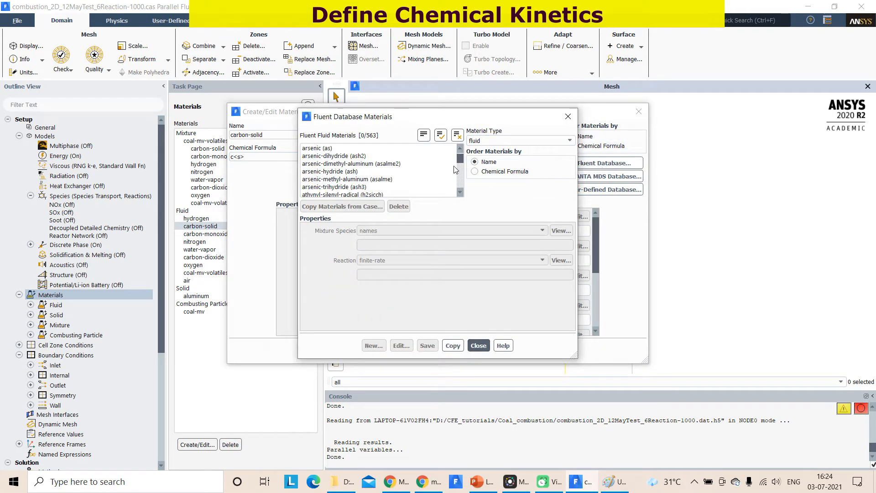
scroll(449, 172, down, 3)
scroll(403, 173, down, 10)
scroll(403, 173, down, 2)
scroll(403, 174, up, 4)
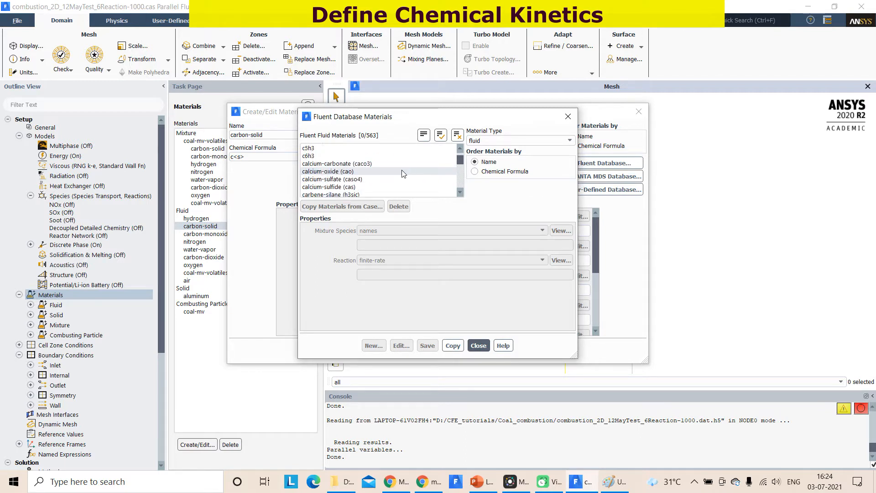
scroll(403, 173, up, 1)
scroll(404, 173, up, 5)
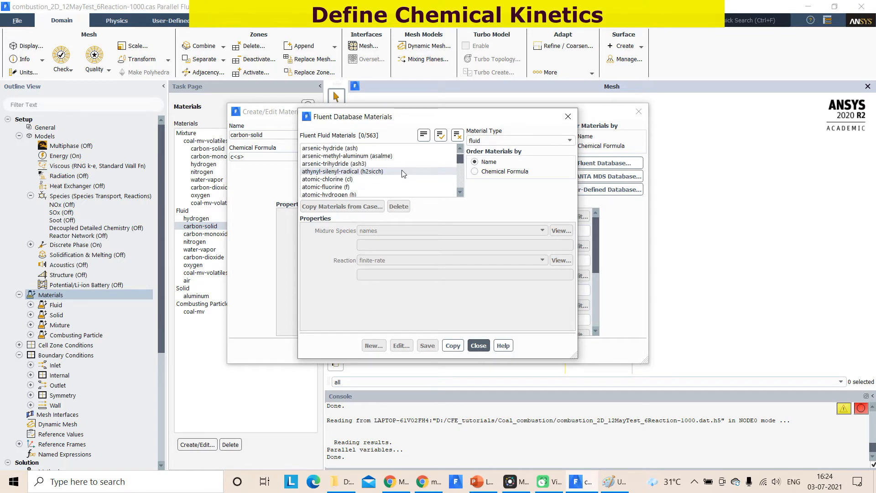
scroll(405, 168, down, 8)
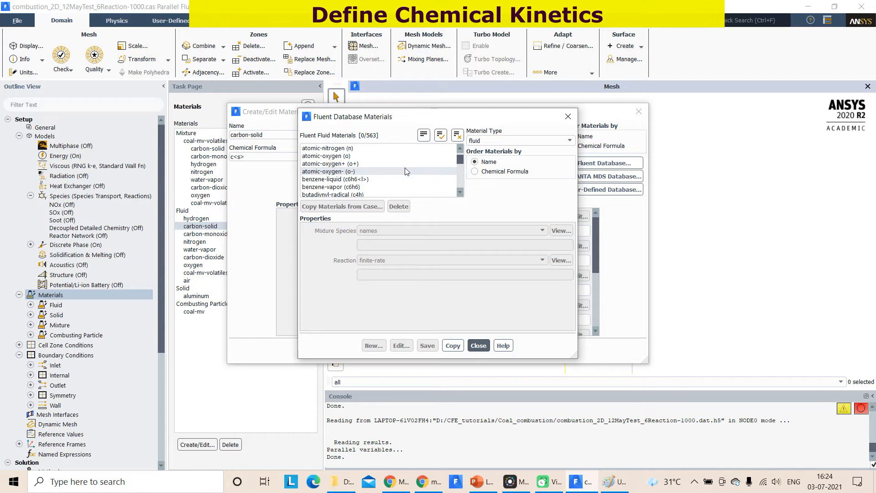
scroll(407, 171, down, 2)
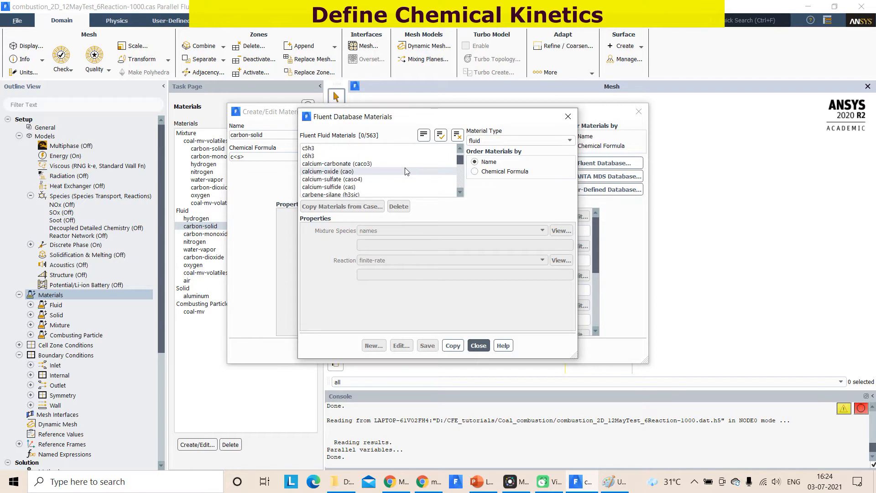
scroll(407, 171, down, 4)
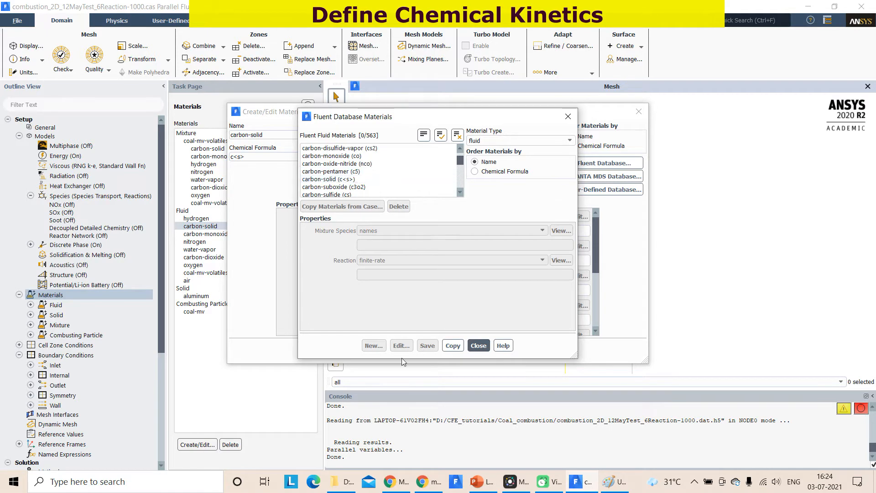
click(478, 346)
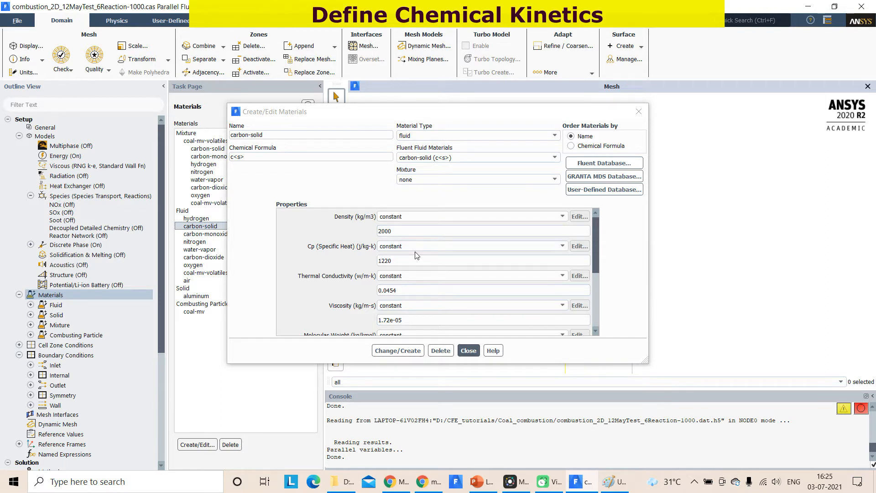
scroll(415, 252, down, 3)
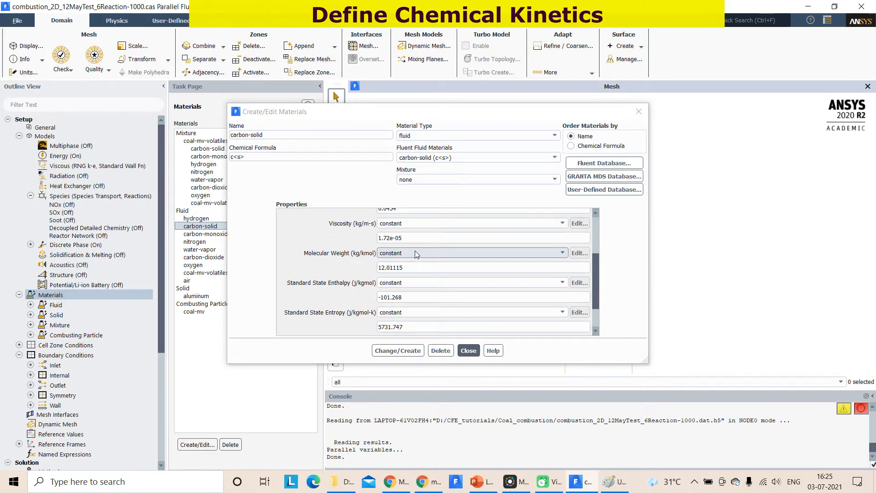
click(469, 350)
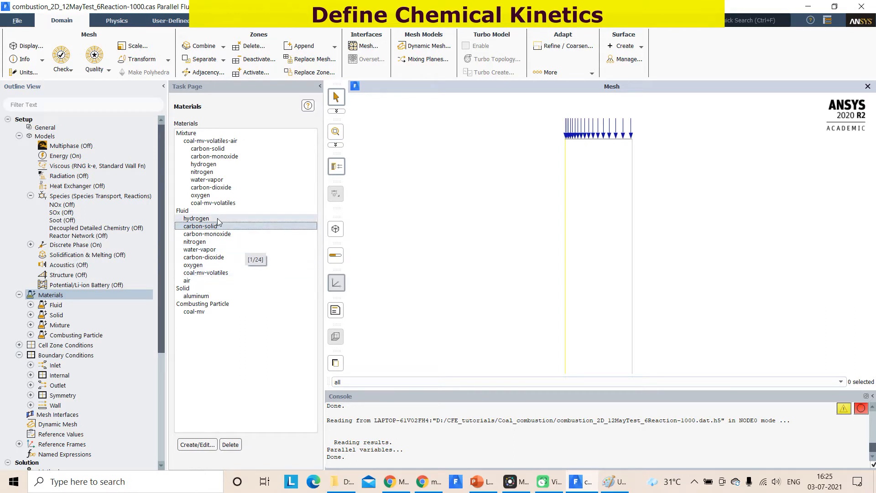
- Open the mixture species definition of coal-mv-volatiles-air from the species model's mixture properties
double_click(59, 196)
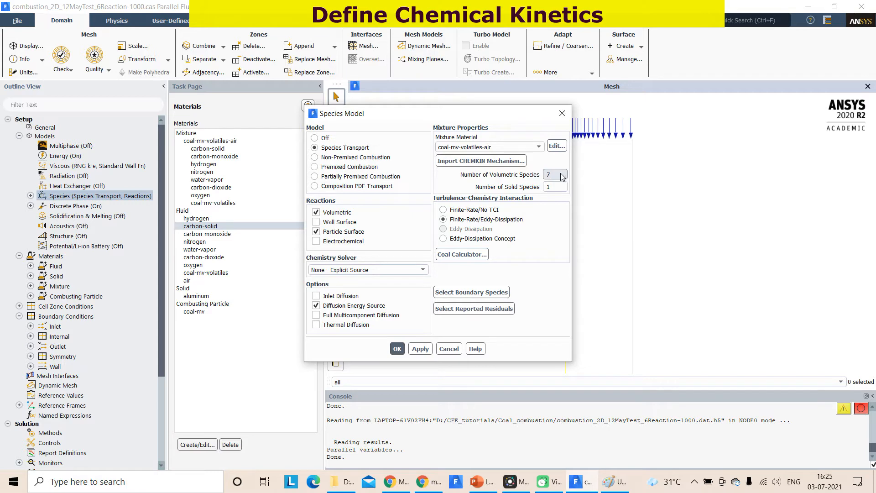
click(559, 149)
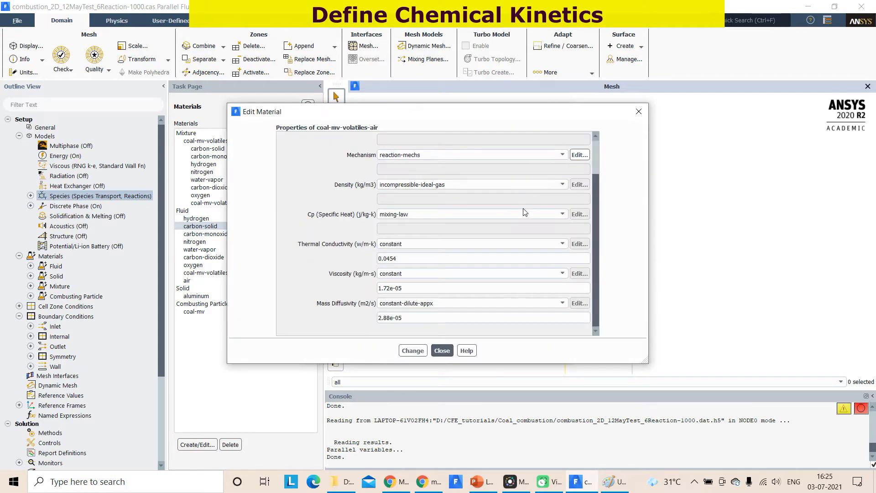
scroll(523, 207, up, 3)
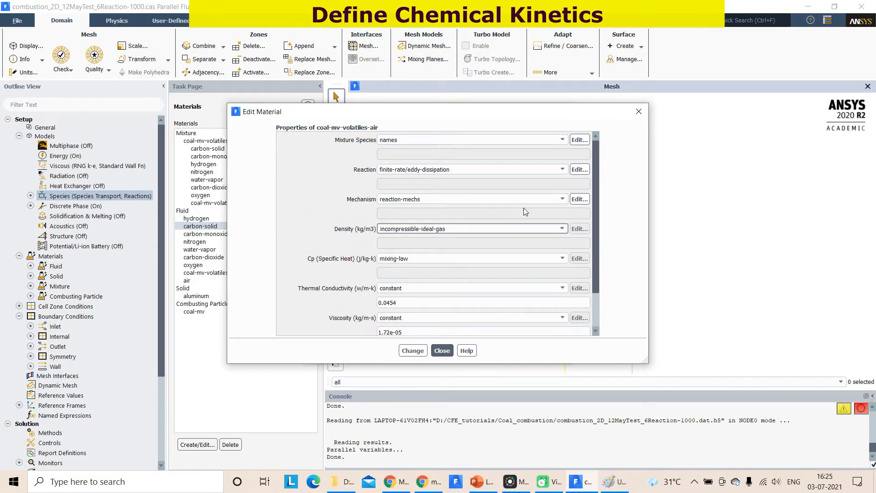
click(579, 142)
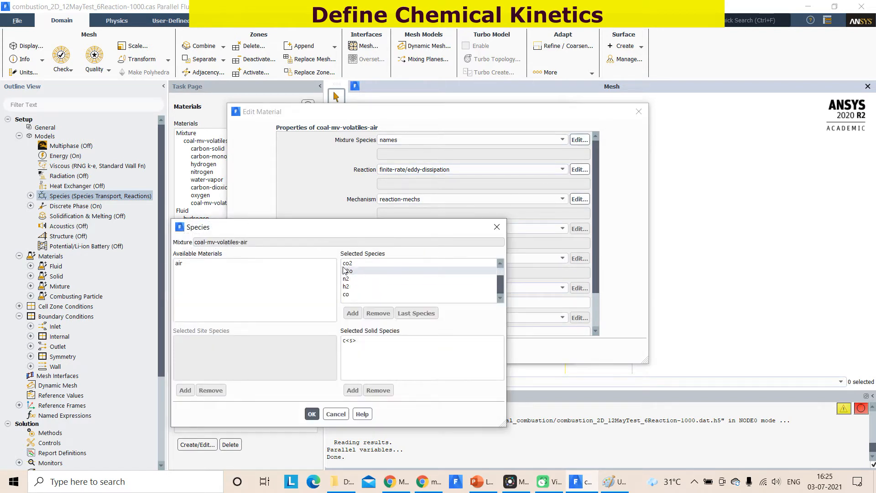
- Try to remove co from the selected species of the coal-mv-volatiles-air mixture
click(360, 294)
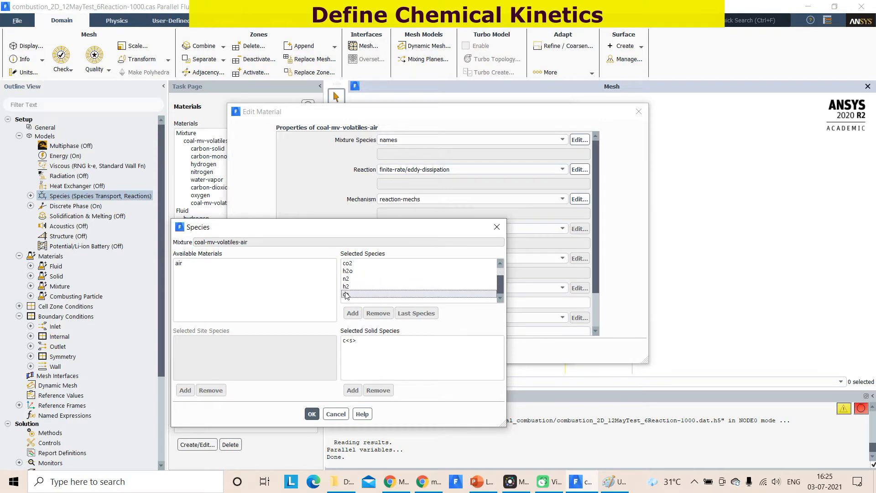
click(377, 314)
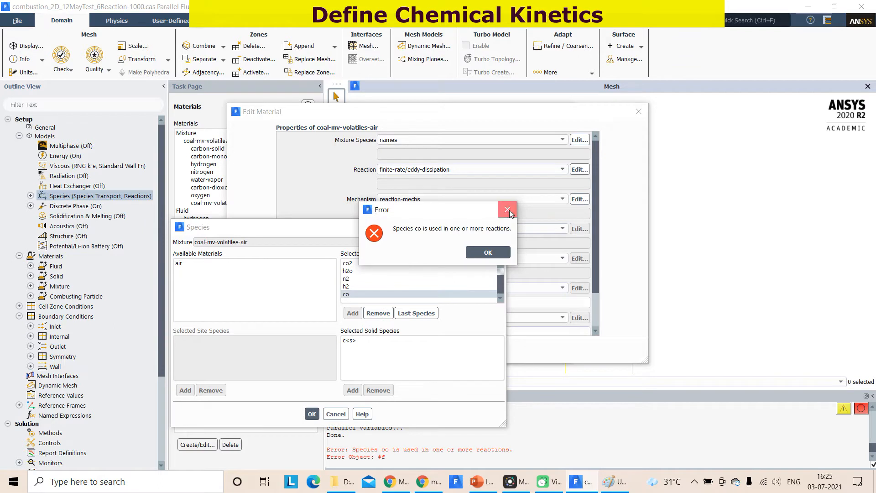
click(507, 210)
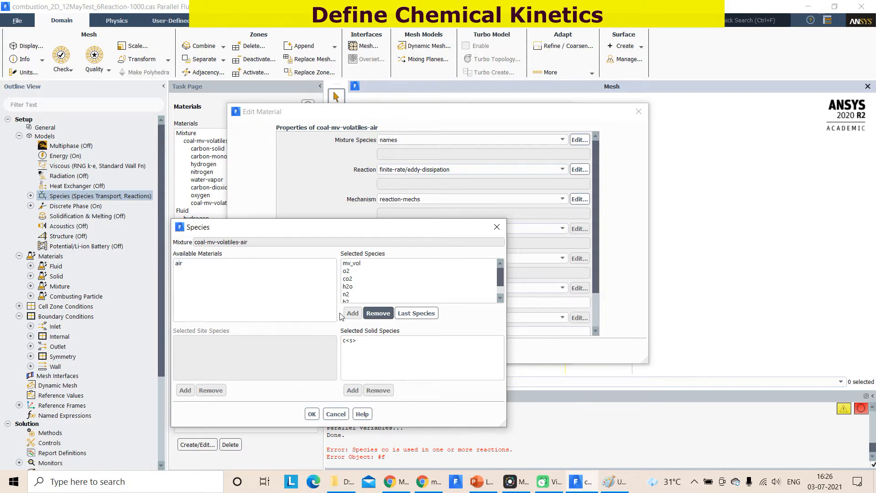
- Add air to the mixture's selected solid species, then remove it again and discard the species changes
click(197, 265)
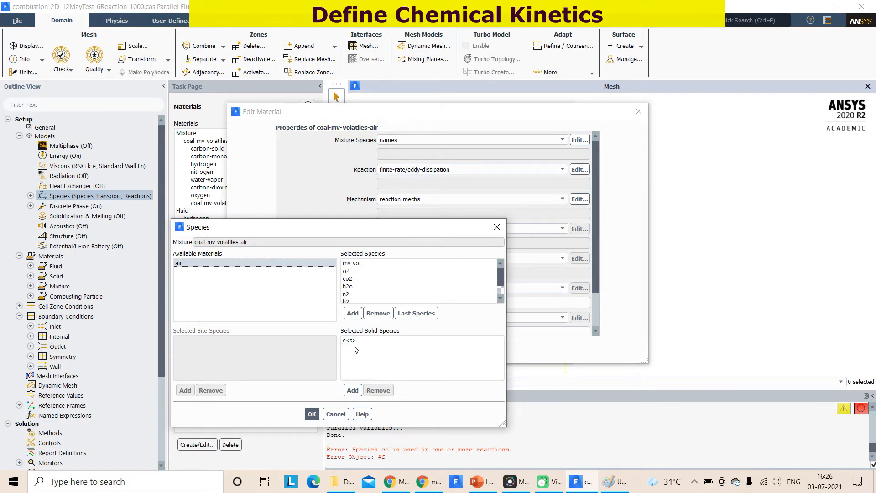
click(358, 391)
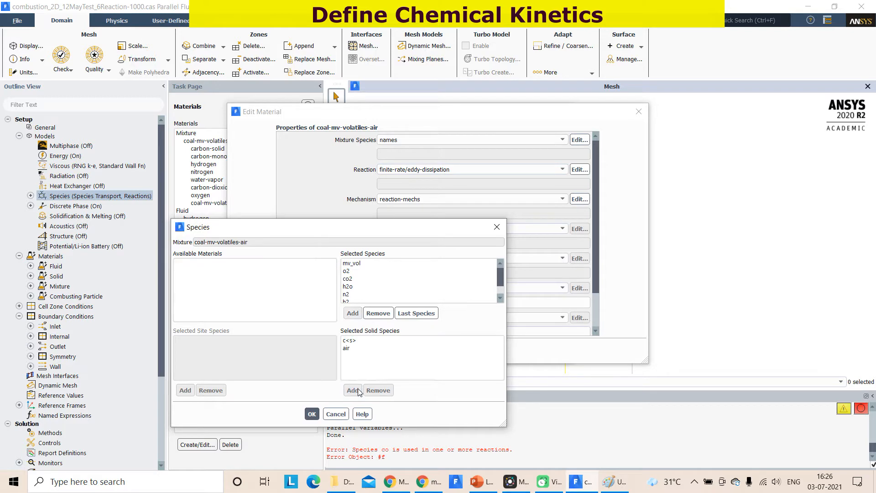
click(369, 349)
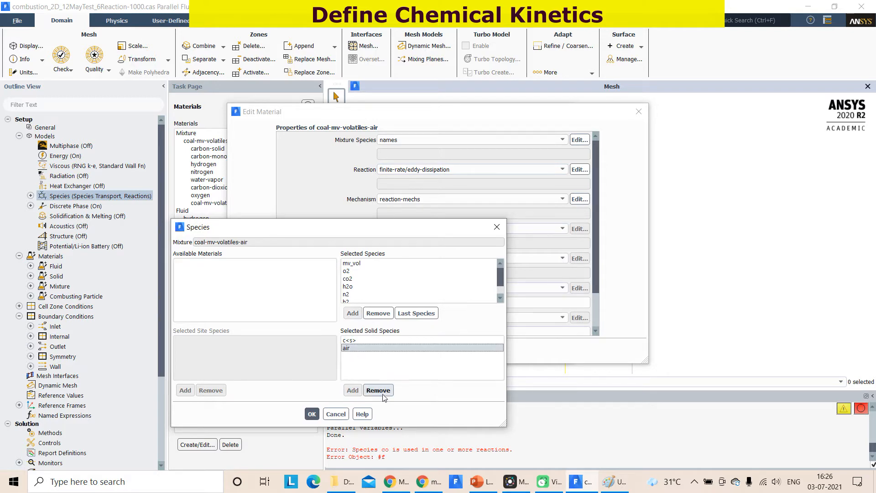
click(382, 396)
click(337, 415)
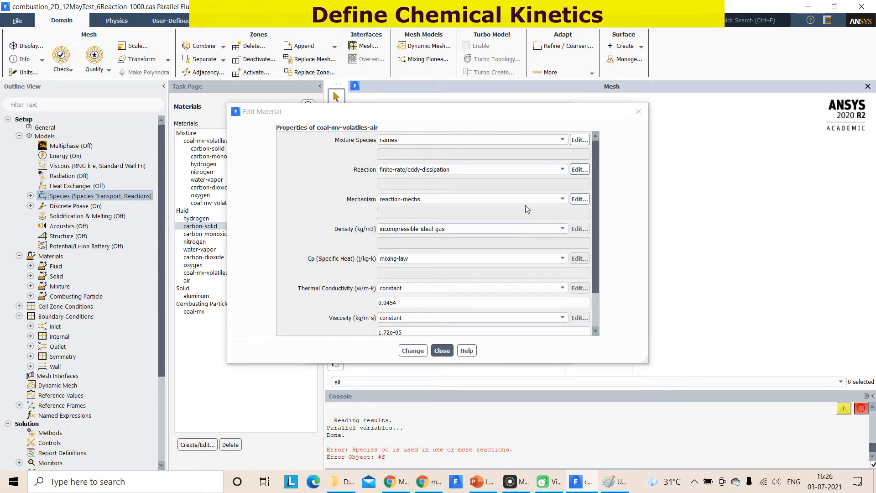
- In reaction-1 of the mixture, set the stoichiometric coefficients of the product h2o and the reactant o2 to 1.5
click(579, 170)
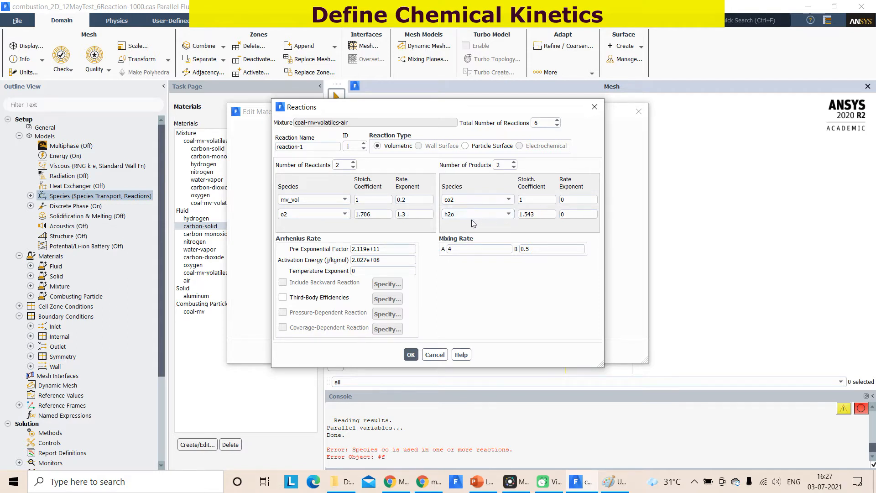
drag(535, 215, 529, 216)
key(BackSpace)
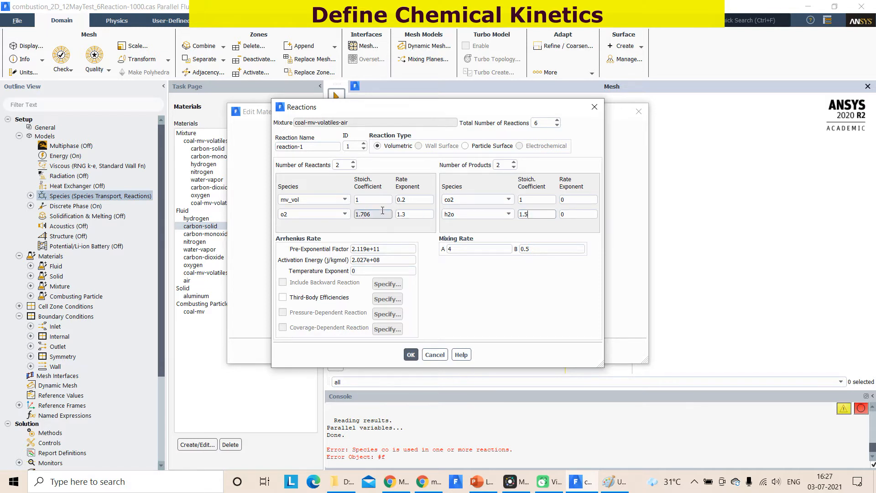
drag(376, 212, 364, 211)
text(5)
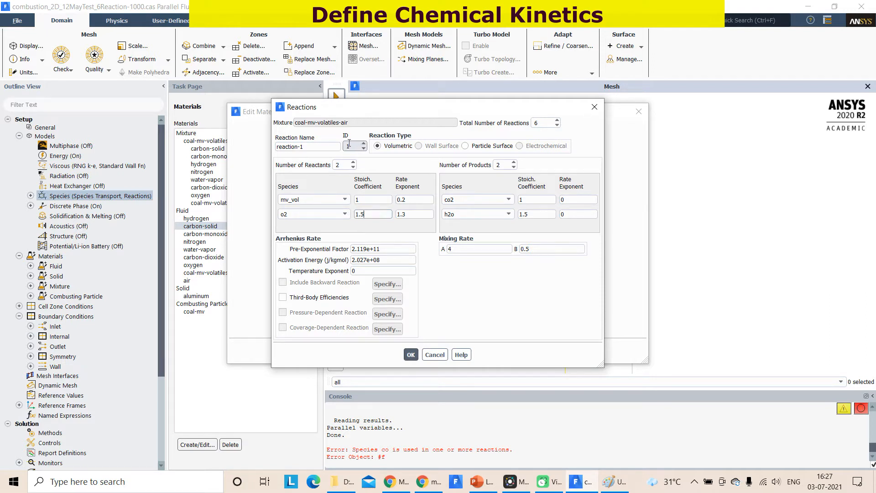
- For reaction-2, try three and four reactants and the volumetric reaction type, then discard all reaction changes
click(364, 143)
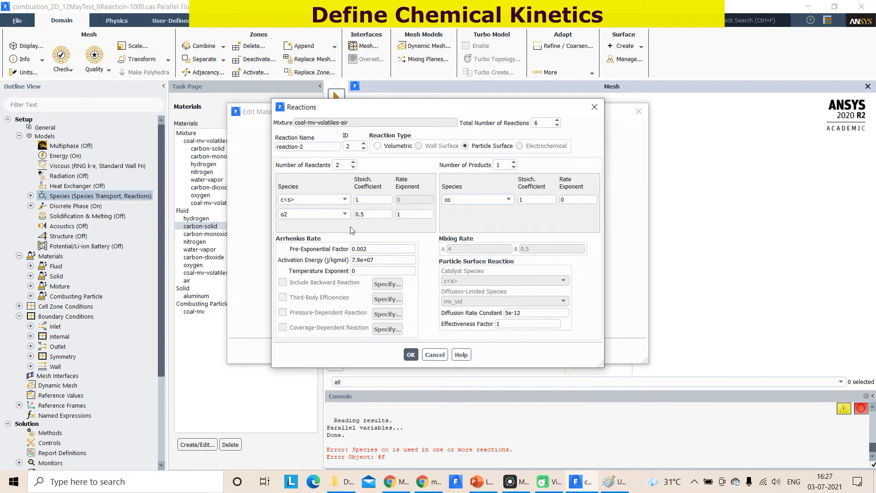
click(353, 162)
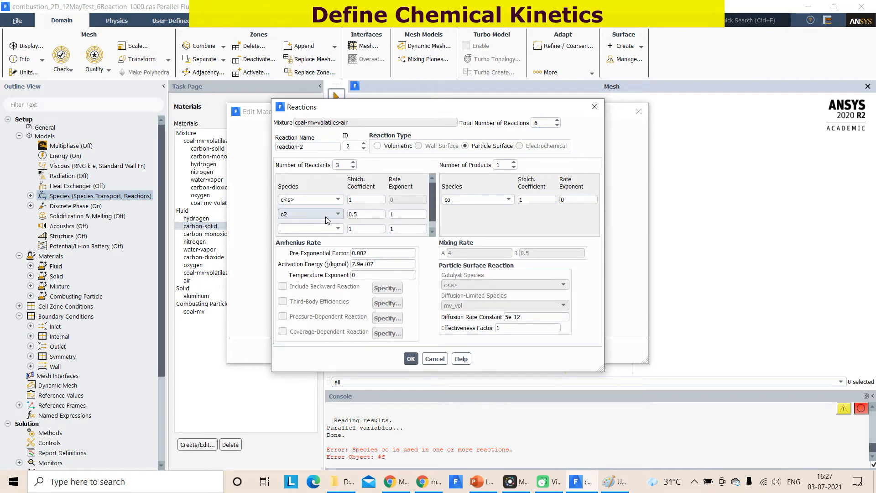
click(353, 167)
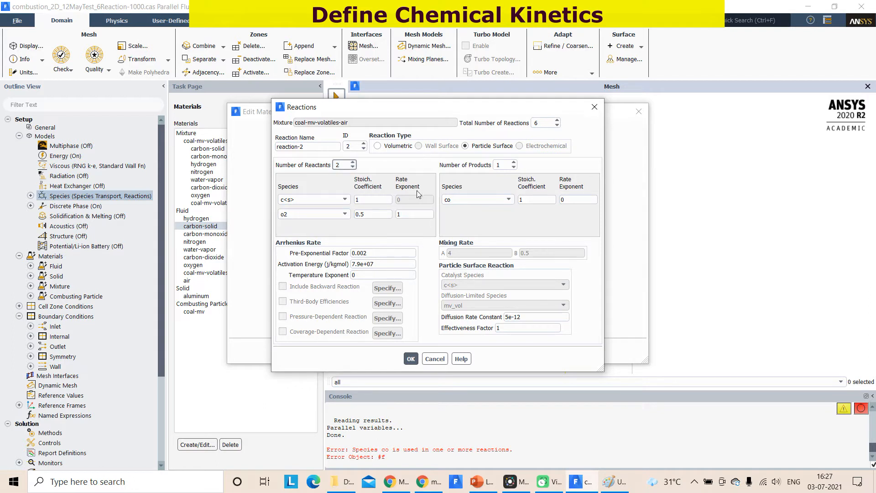
click(353, 163)
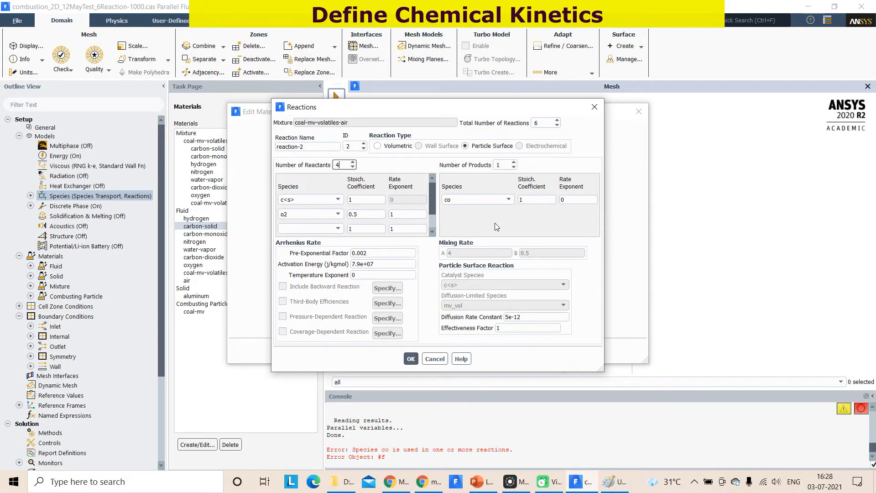
click(378, 147)
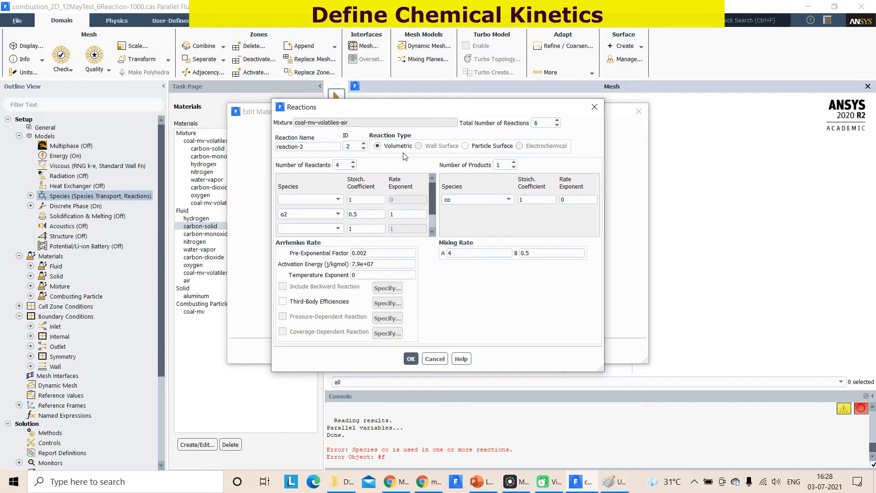
click(594, 107)
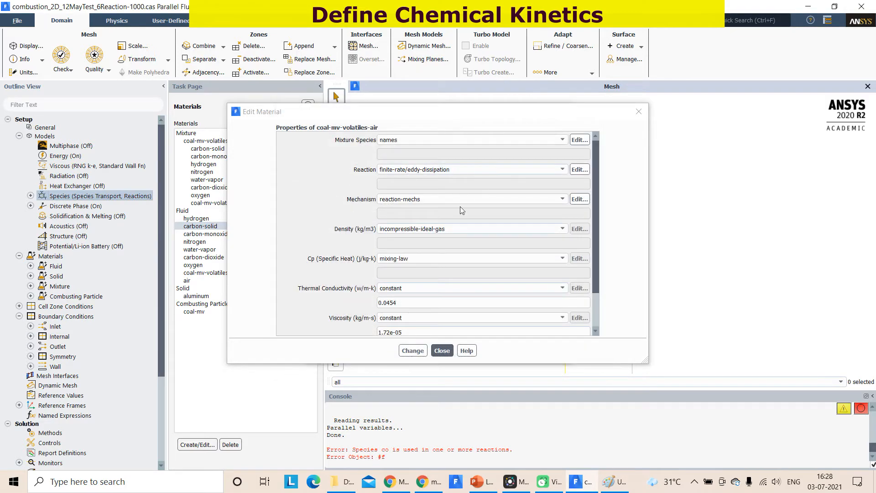
- Review the mixture's reactions 1 to 4, try three reactants for reaction-4, and cancel the reaction changes
click(579, 170)
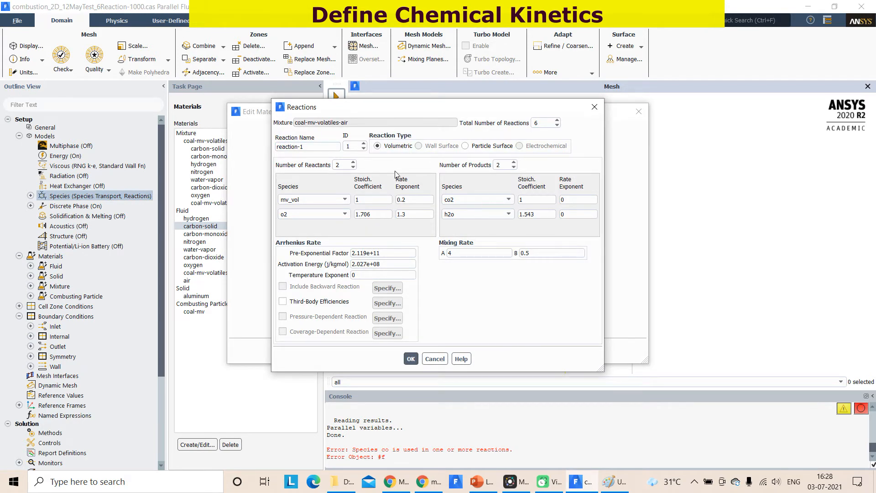
click(363, 144)
click(363, 143)
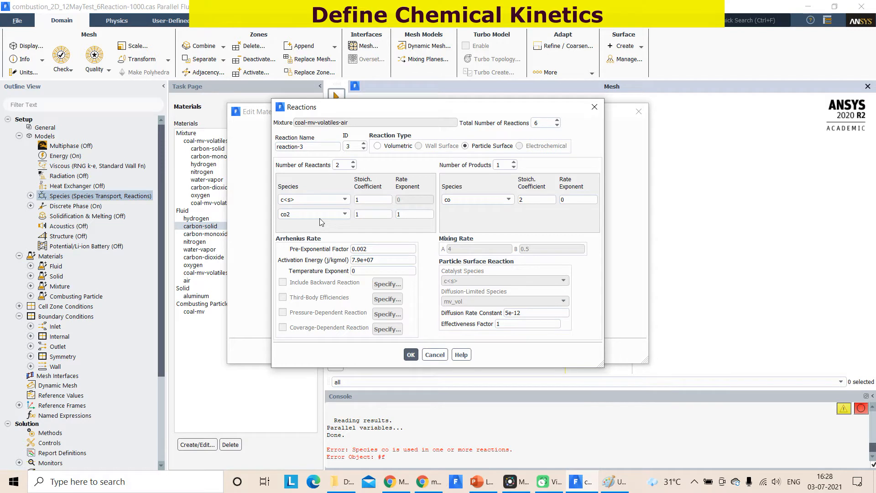
click(363, 144)
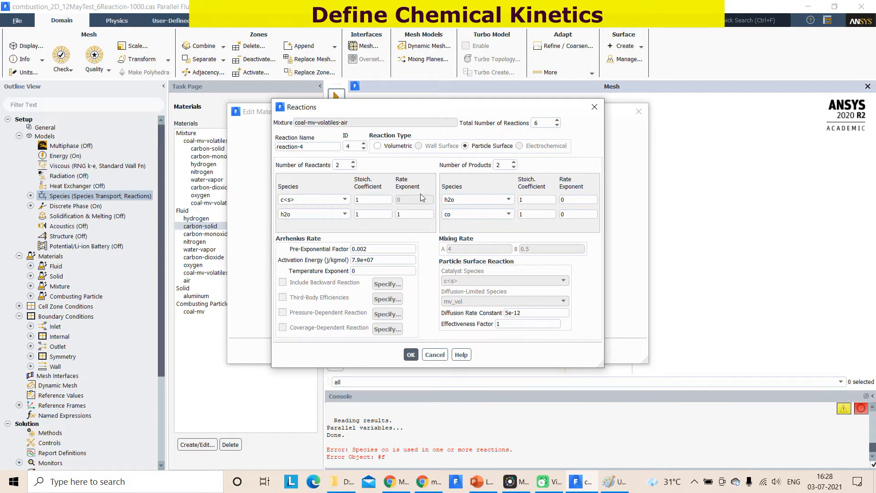
click(353, 163)
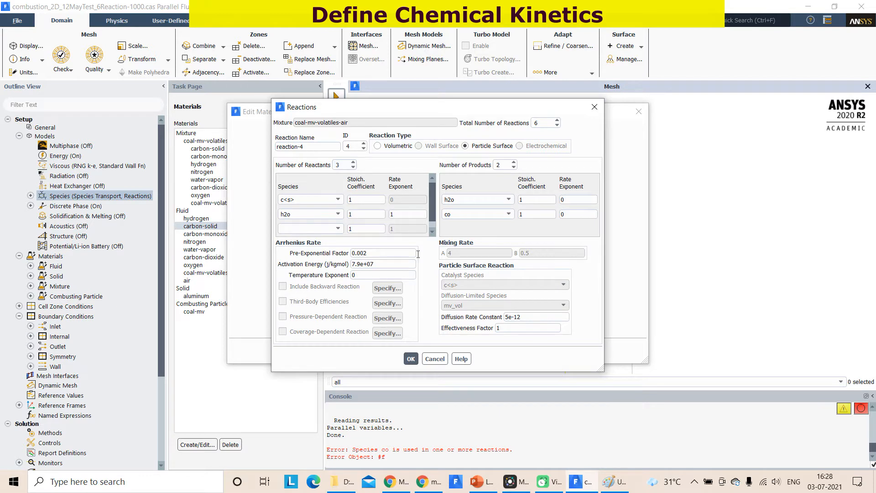
click(434, 359)
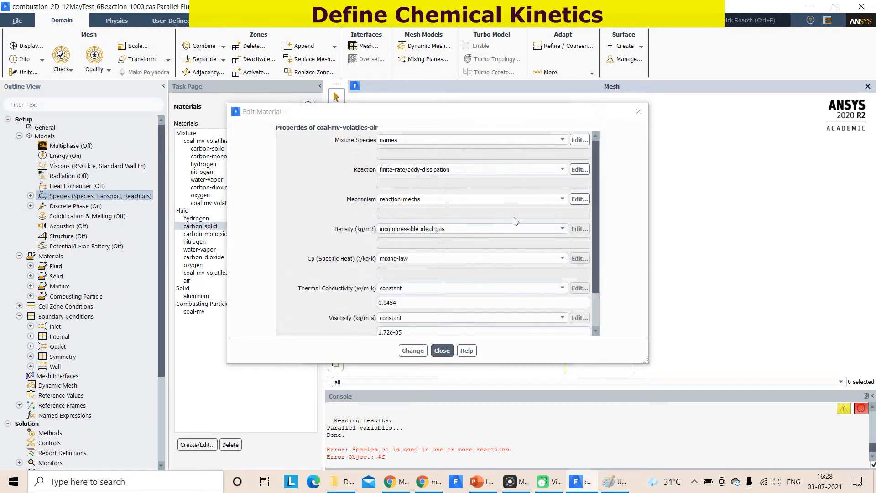
- Review reactions 1 to 6 of the coal-mv-volatiles-air mixture and close the reaction definitions without changes
click(580, 169)
click(364, 143)
click(364, 143)
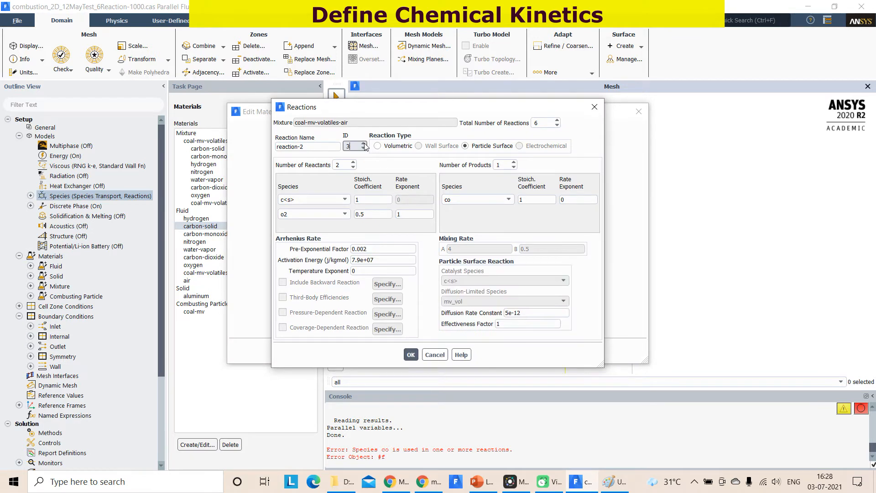
click(363, 144)
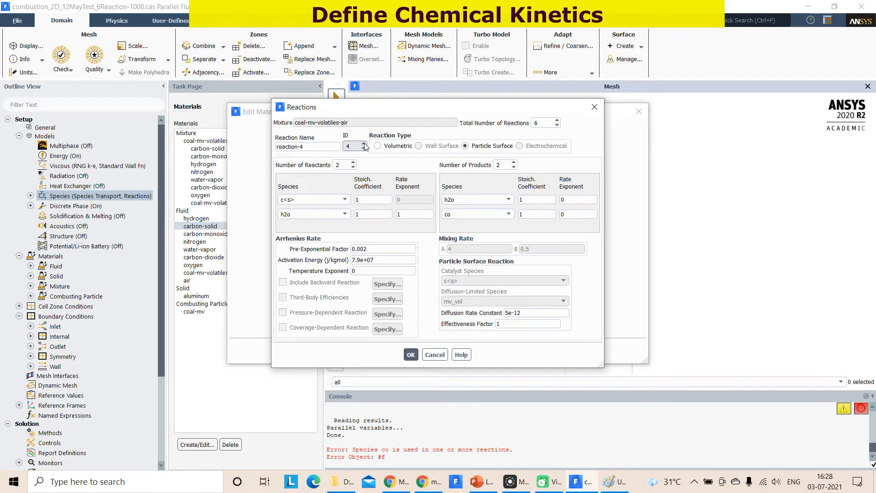
click(364, 143)
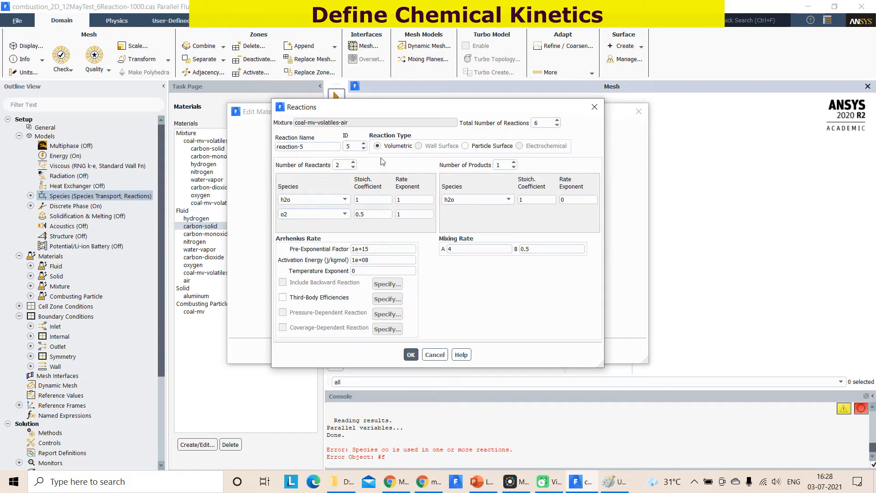
click(364, 144)
click(593, 107)
- Check which reactions mechanism-1 includes, cancel without changes, and close the mixture's properties
click(579, 199)
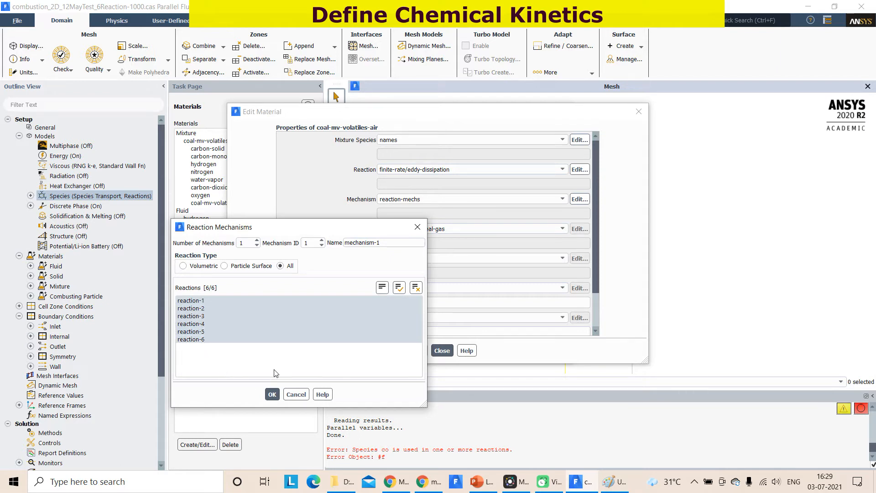
click(296, 395)
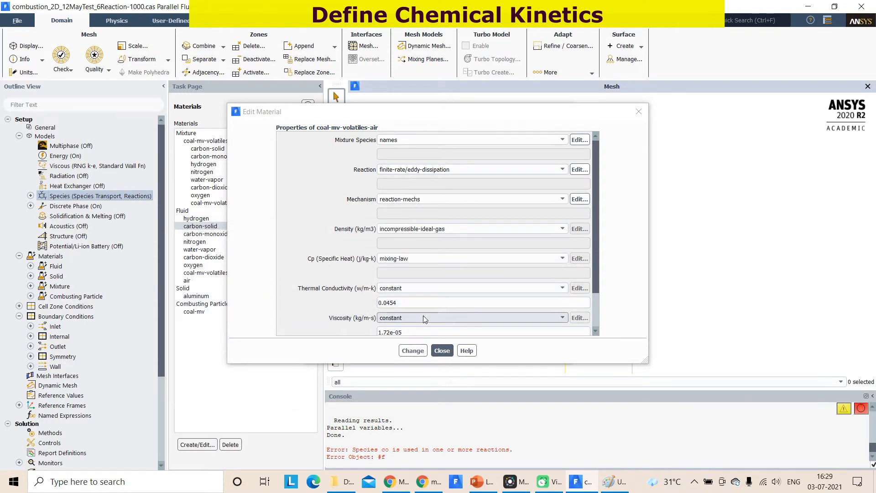
click(441, 350)
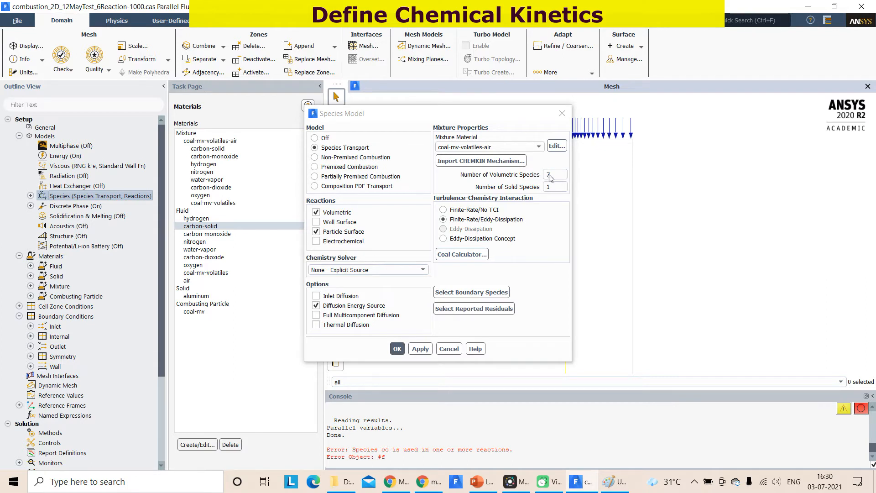
- Reopen the mixture material from the species model and step through its reactions 1 to 5
click(557, 146)
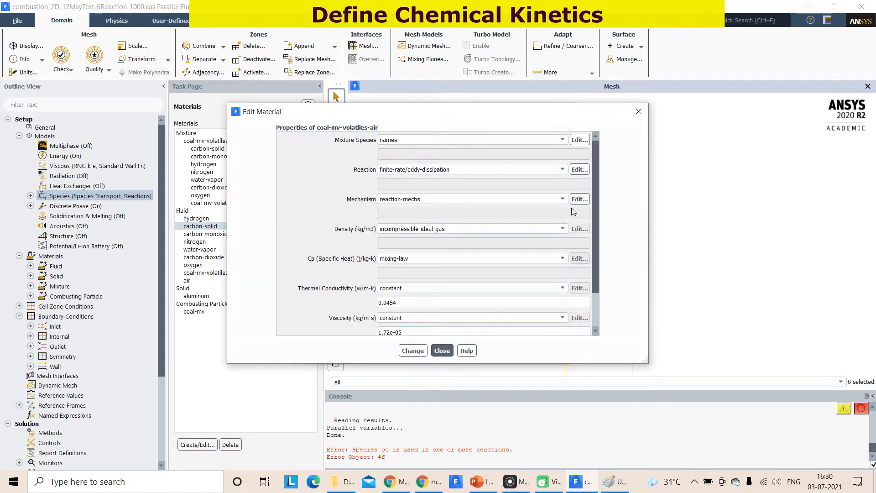
click(579, 170)
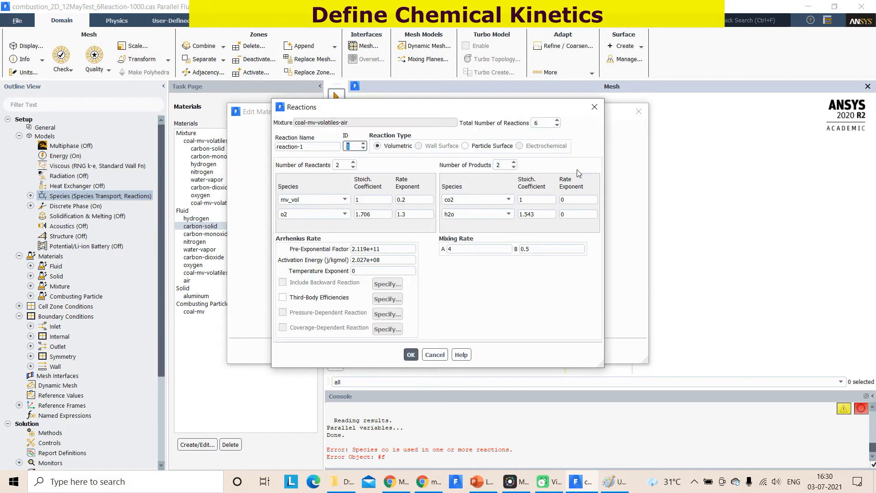
click(364, 144)
click(364, 144)
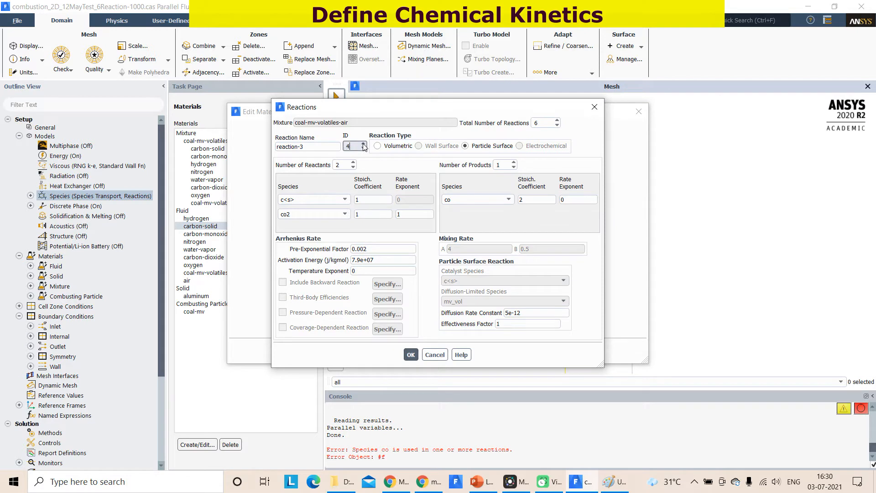
click(364, 144)
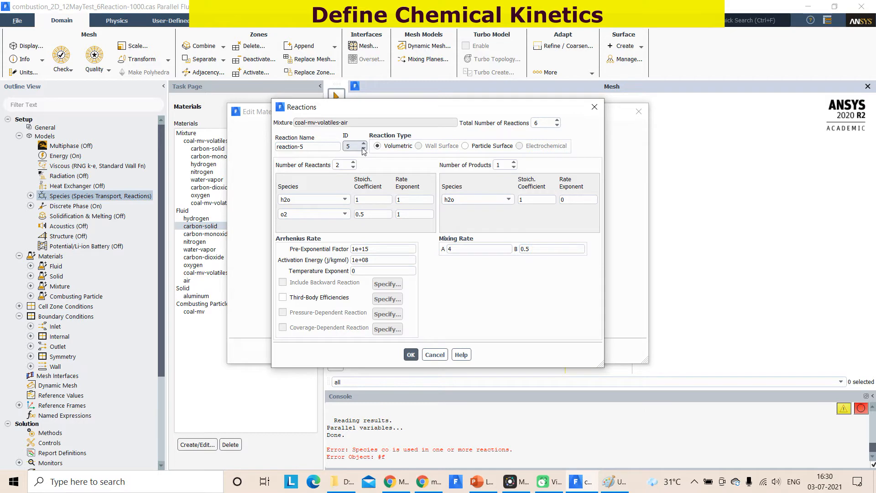
click(590, 107)
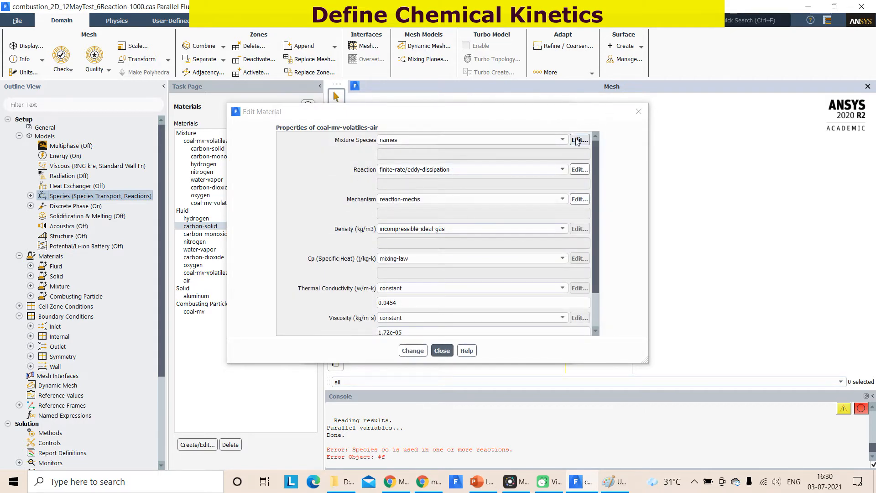
- Compare the mixture's selected species with the reactant species offered for reaction-1, then close the mixture's properties
click(578, 139)
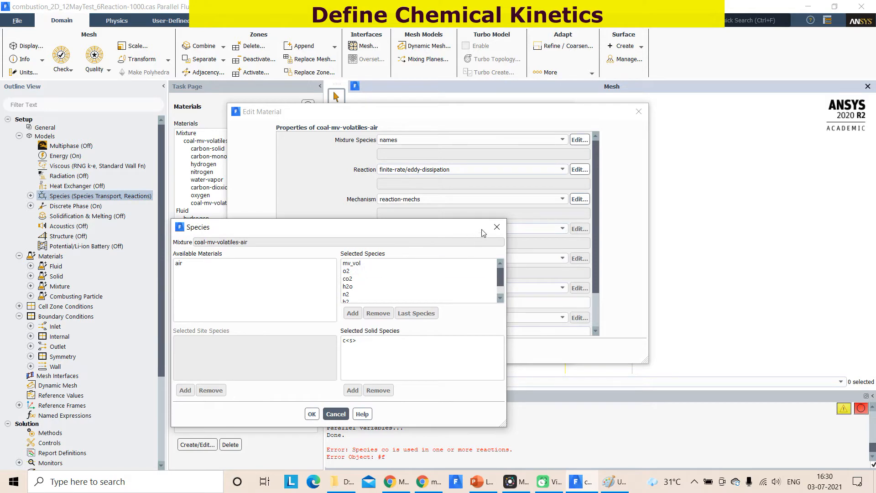
click(497, 226)
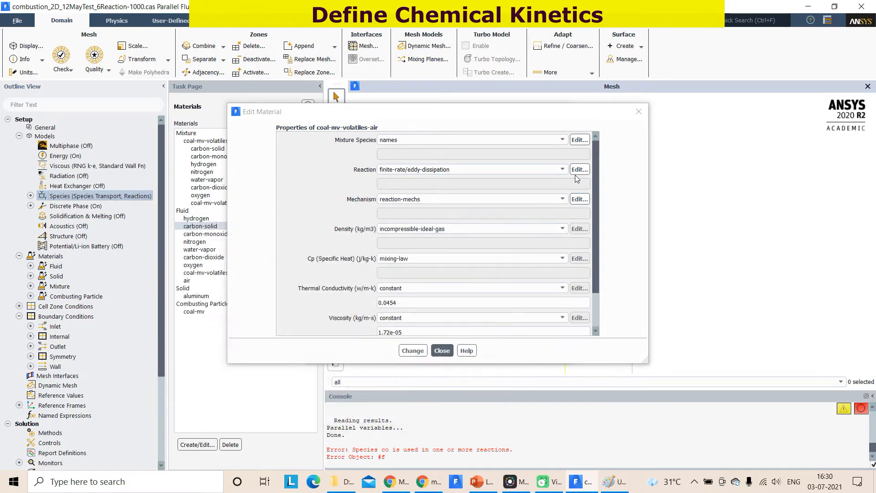
click(578, 173)
click(345, 200)
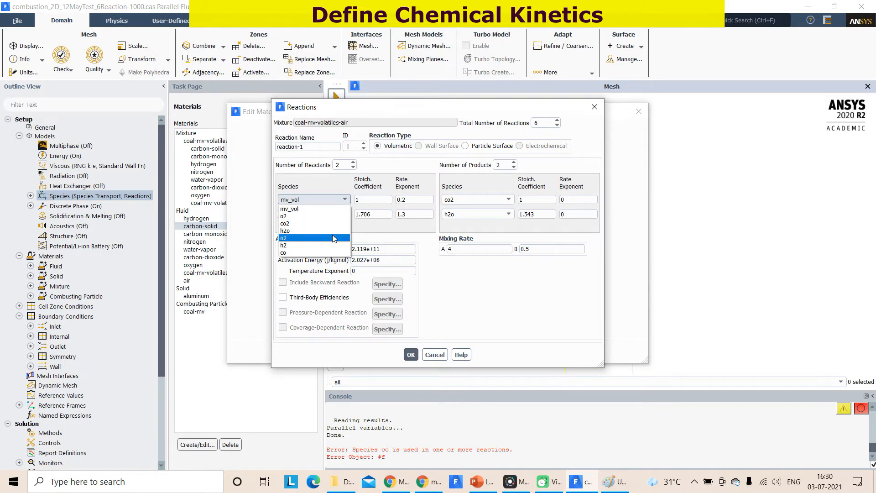
click(593, 108)
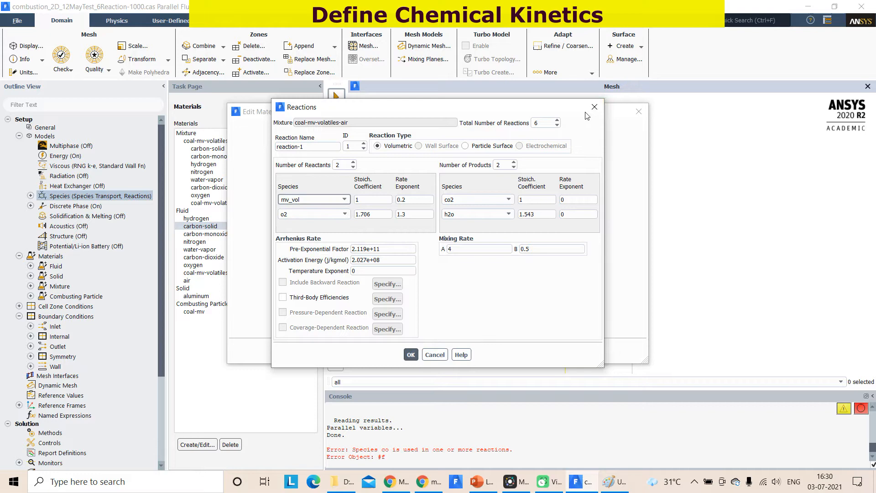
click(579, 140)
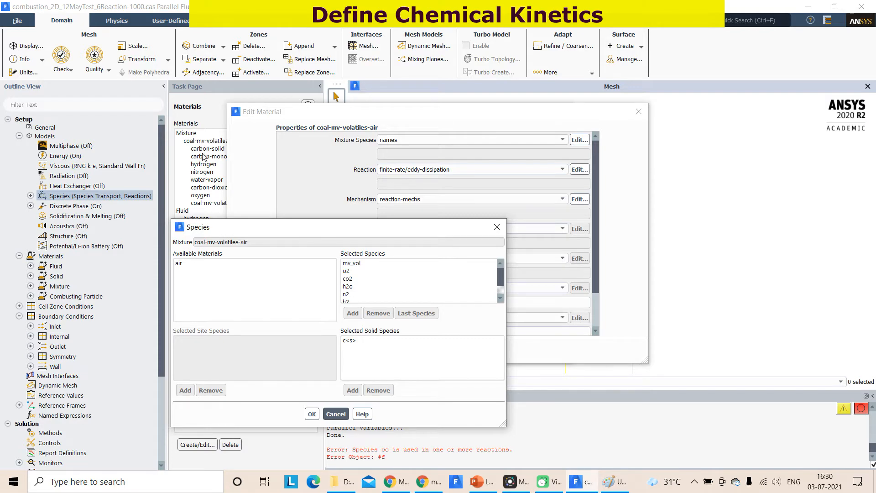
click(497, 226)
click(639, 112)
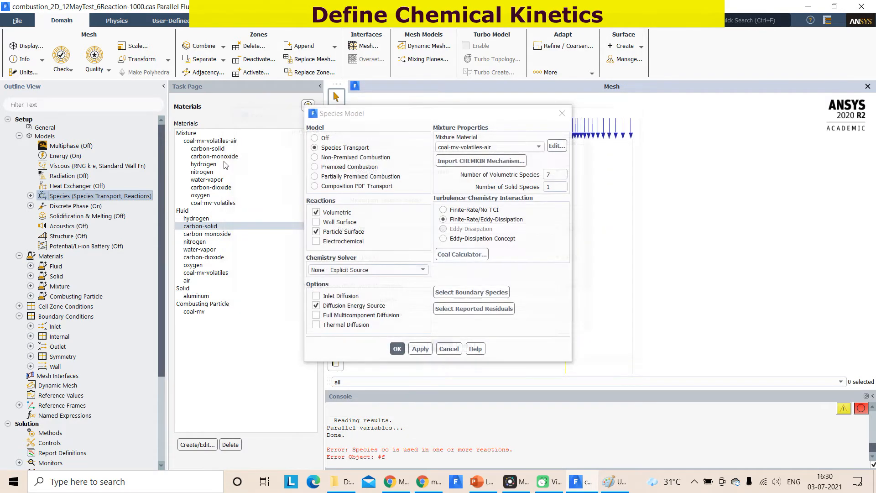
- Inspect the material properties of the mixture components carbon-monoxide, nitrogen and carbon-dioxide
double_click(208, 156)
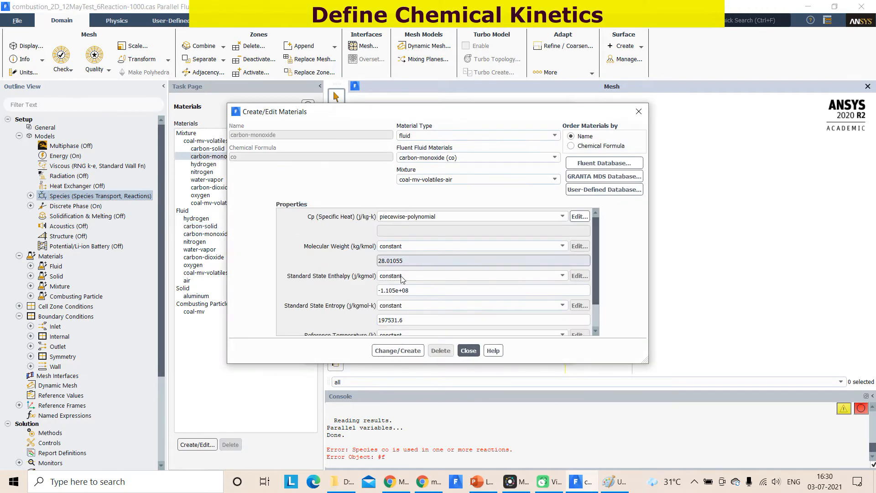
scroll(407, 258, down, 2)
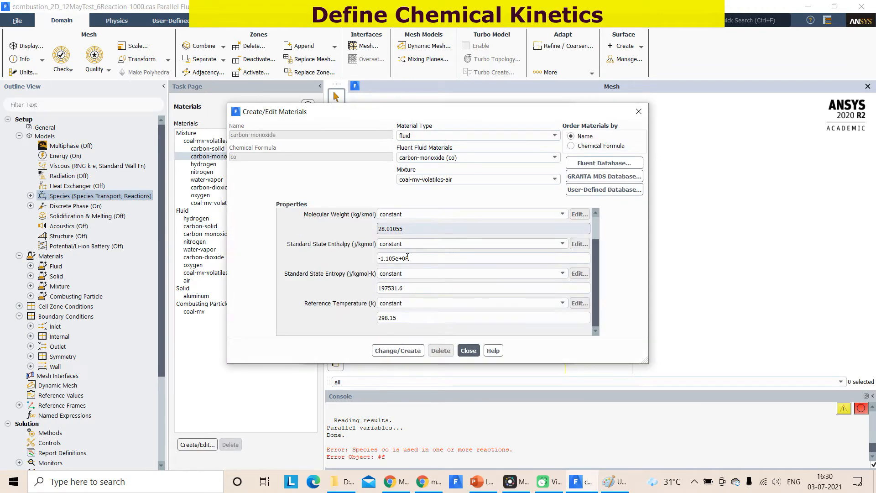
scroll(420, 273, up, 2)
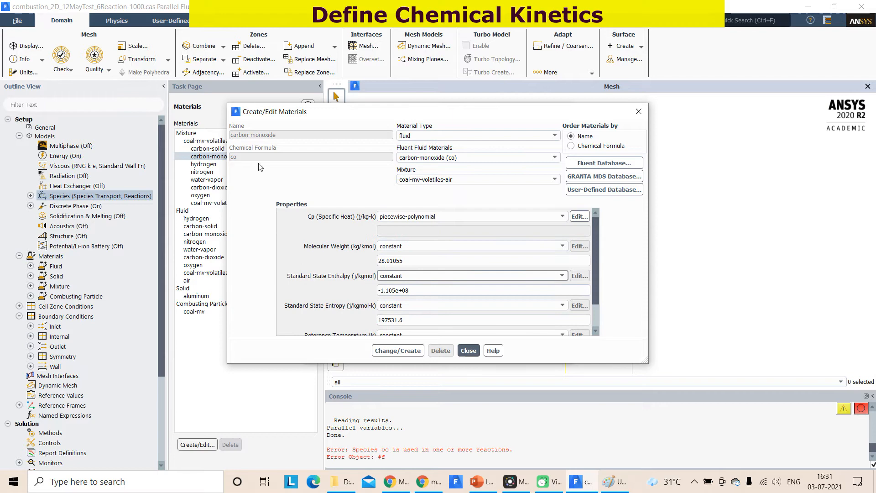
click(468, 350)
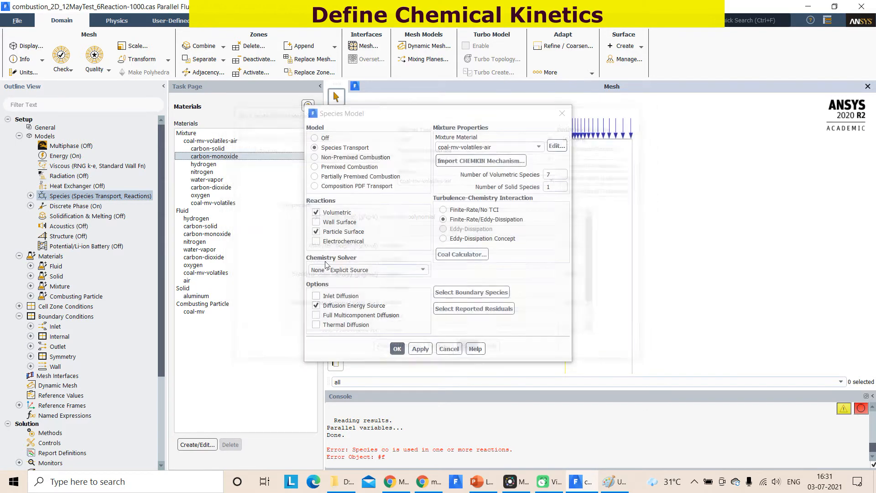
double_click(204, 171)
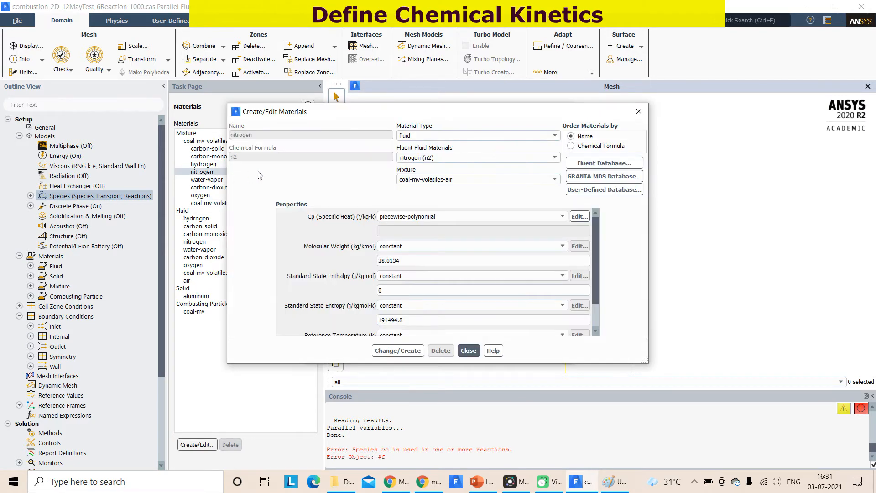
click(468, 350)
double_click(211, 188)
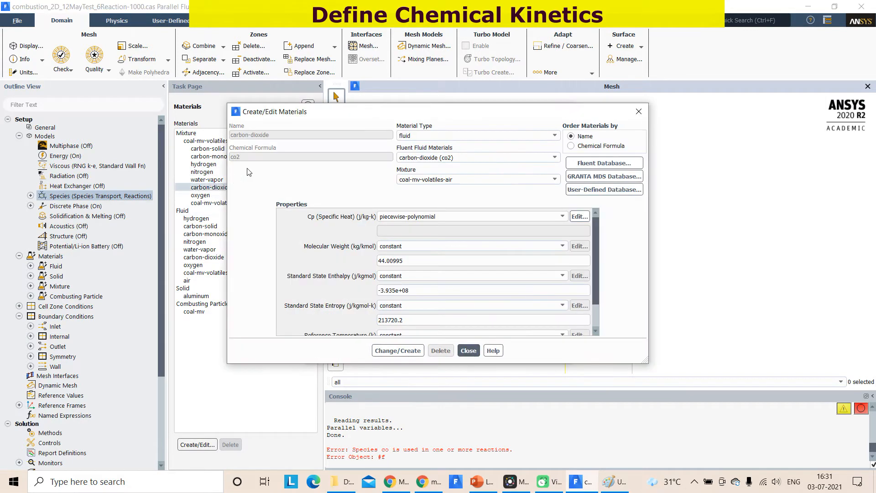
click(469, 351)
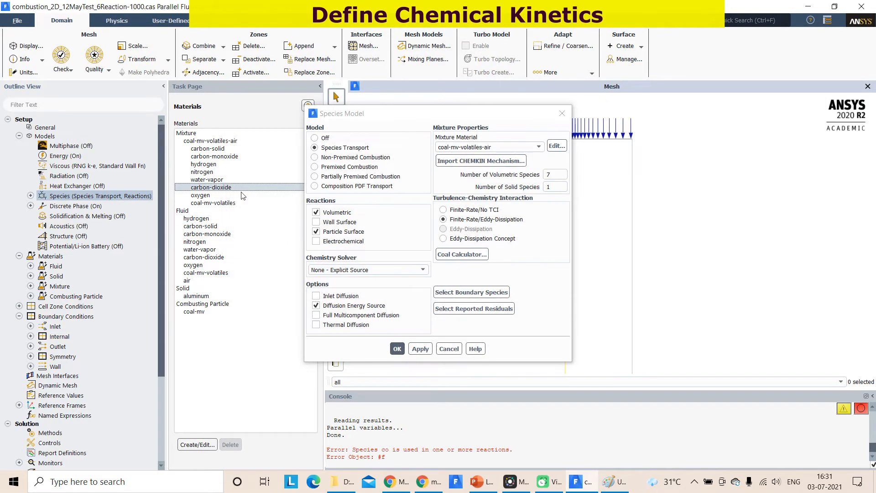
- Inspect the properties of the mixture component coal-mv-volatiles and open the fluid material hydrogen, closing both without changes
double_click(215, 204)
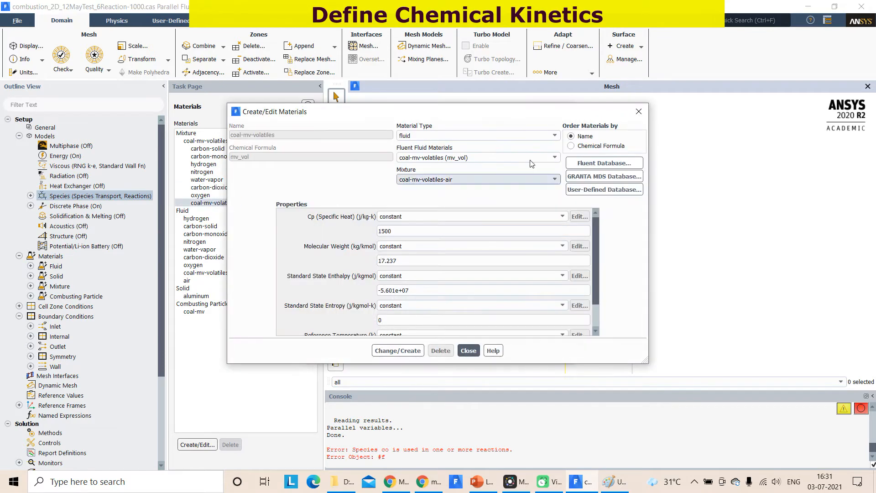
click(468, 351)
double_click(197, 218)
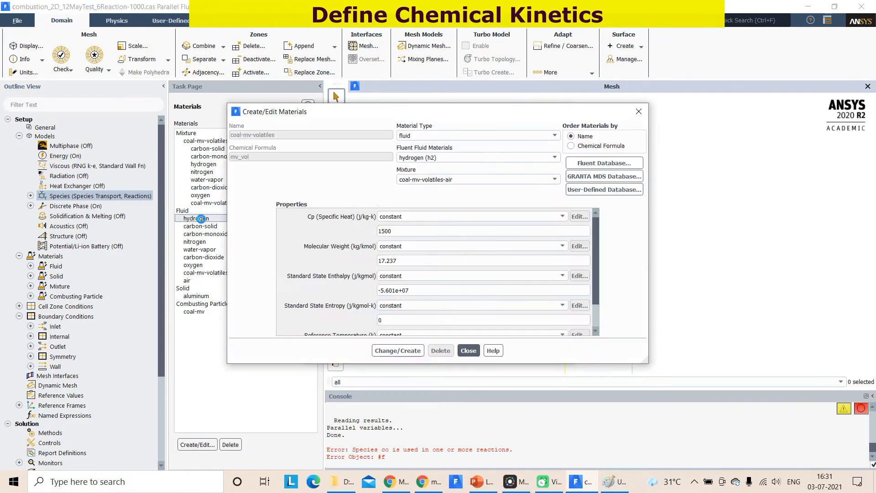
click(638, 111)
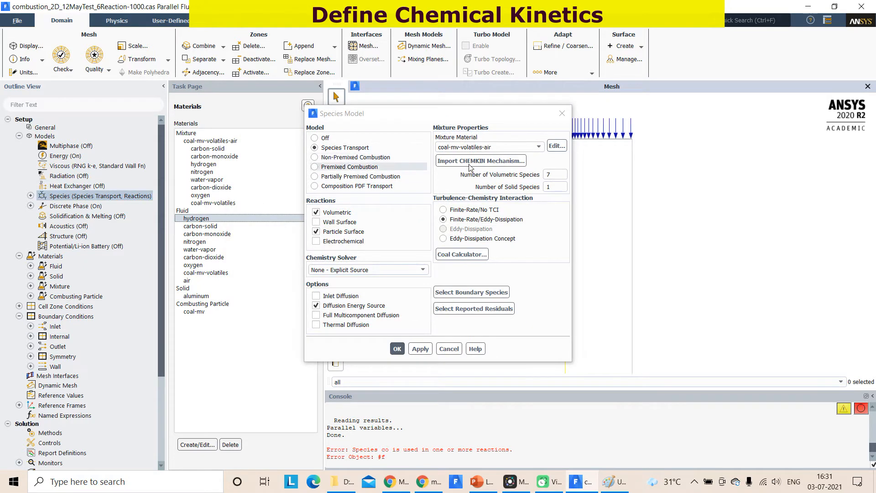
- View the species list of coal-mv-volatiles-air once more, then close it and the mixture's properties
click(562, 145)
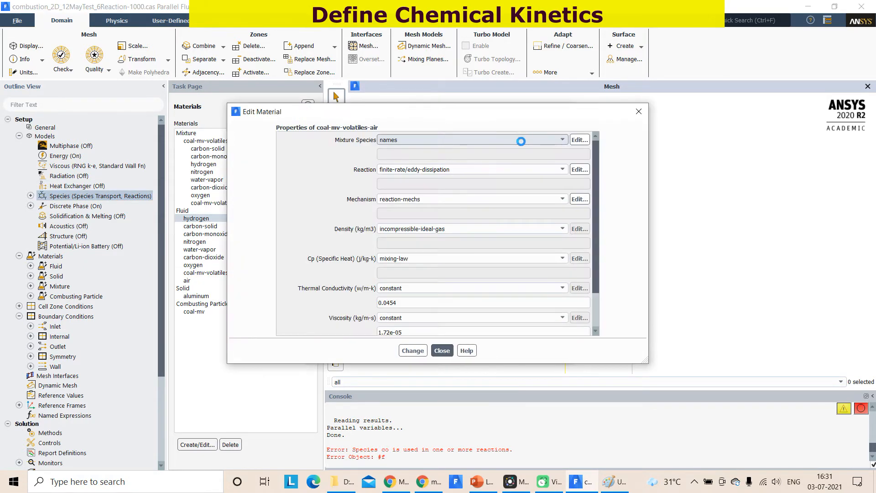
click(577, 140)
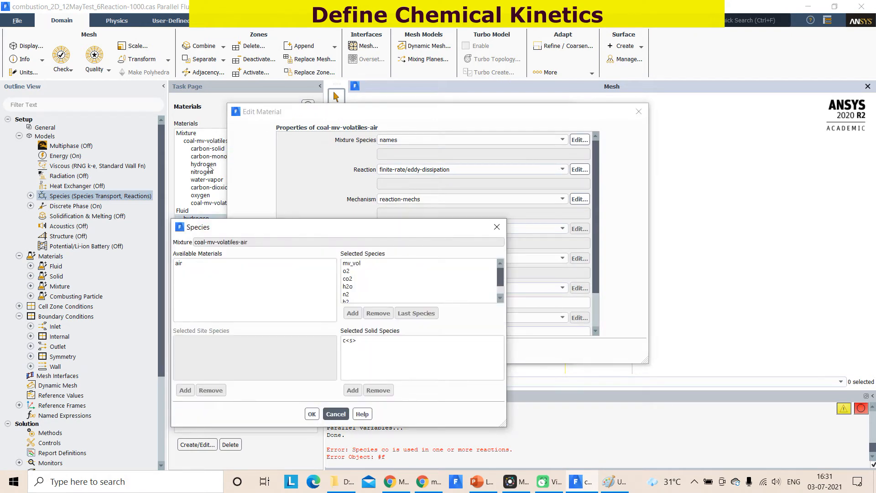
click(497, 227)
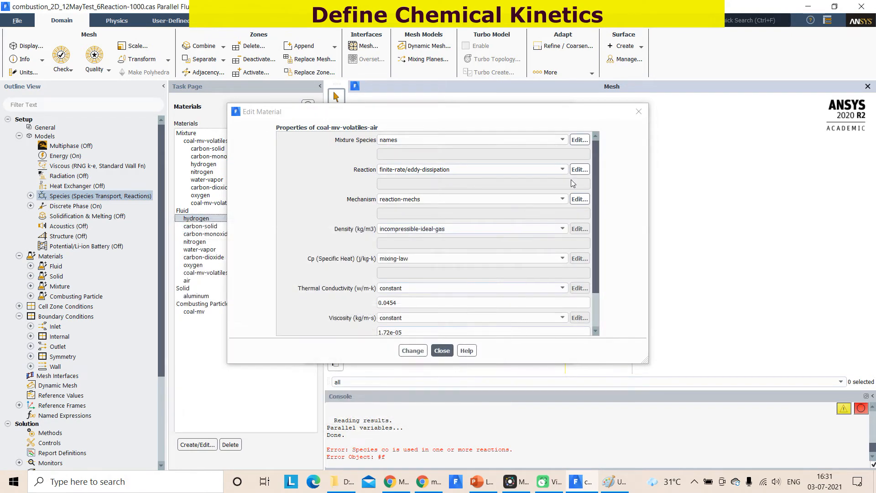
click(632, 114)
- Rename the mixture material coal-mv-volatiles-air as coal-mv-volatiles-air2, overwriting the original mixture
double_click(210, 140)
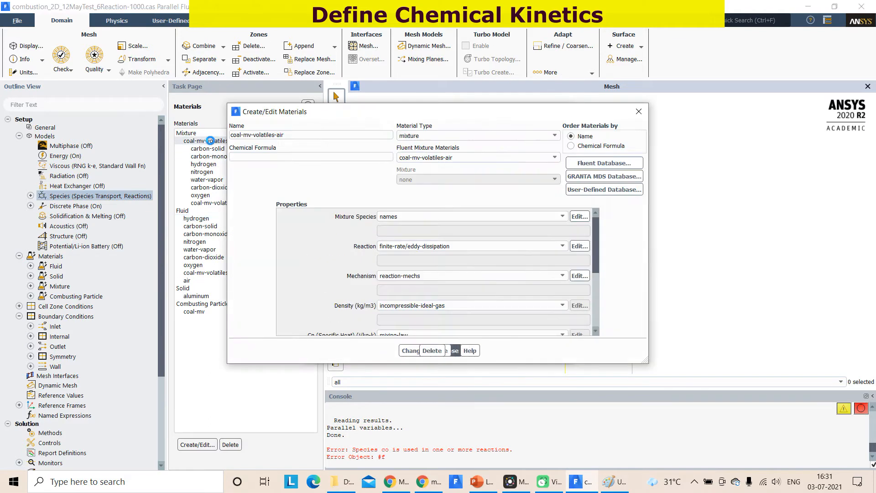
click(291, 135)
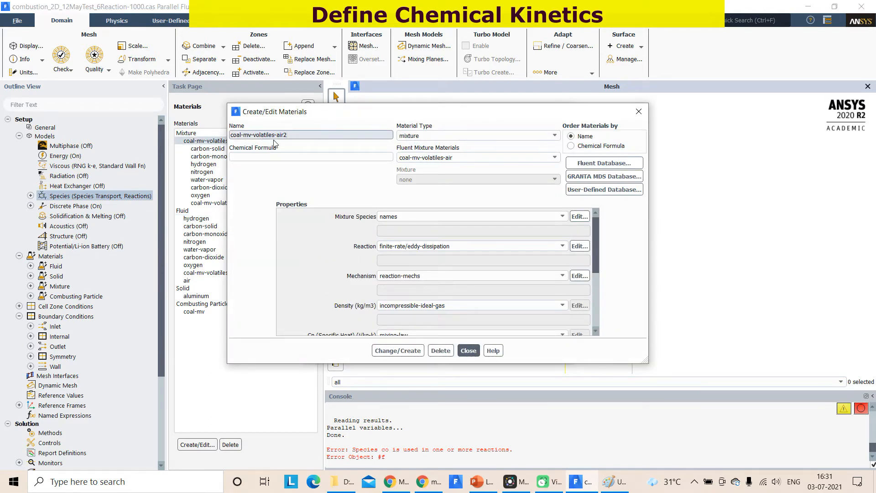
click(397, 351)
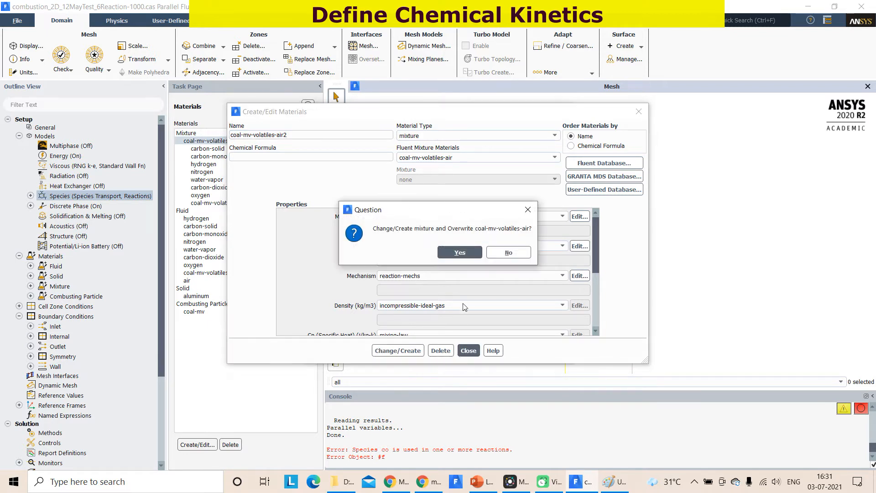
click(467, 256)
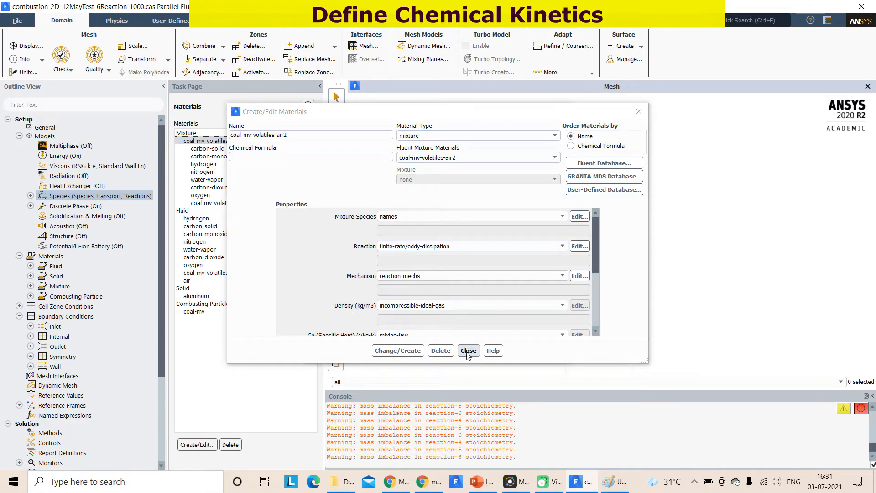
- Review the available and selected species of the mixture coal-mv-volatiles-air2 twice, closing the species list without changes
click(580, 217)
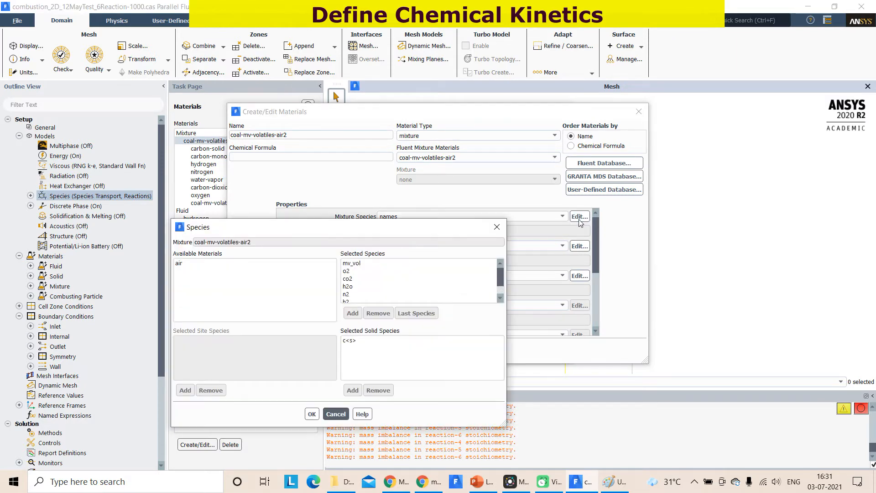
scroll(362, 265, down, 2)
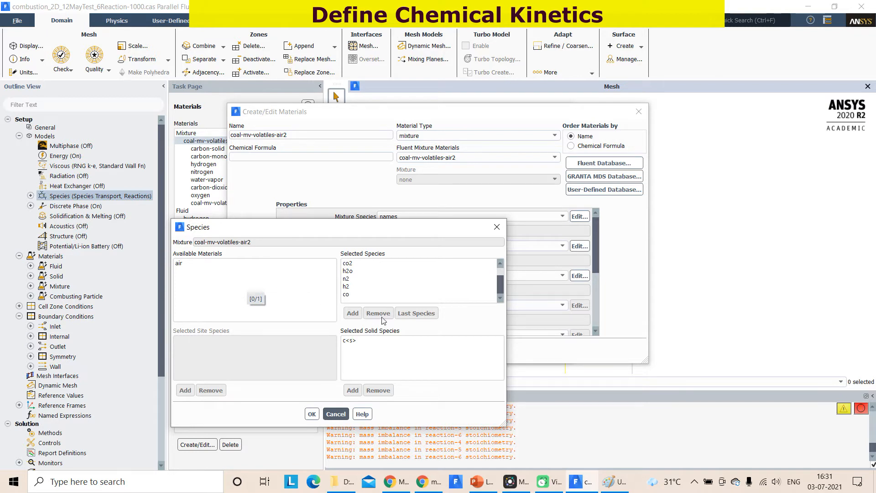
click(349, 294)
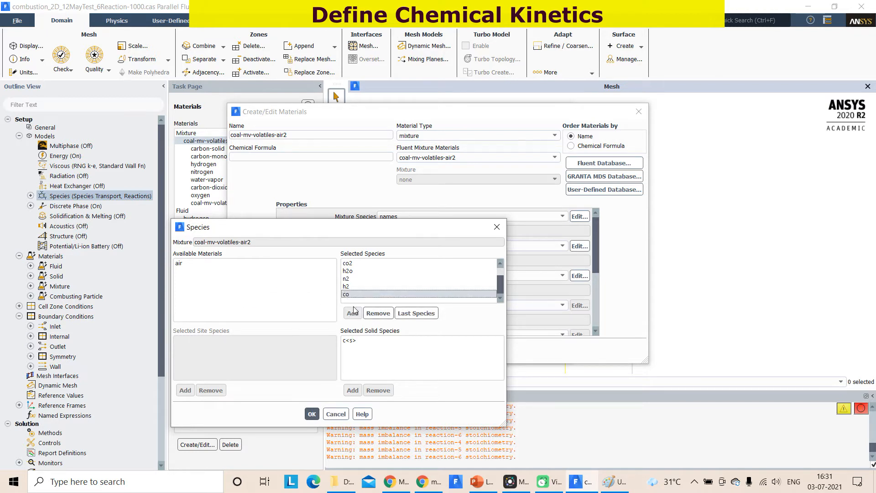
click(211, 264)
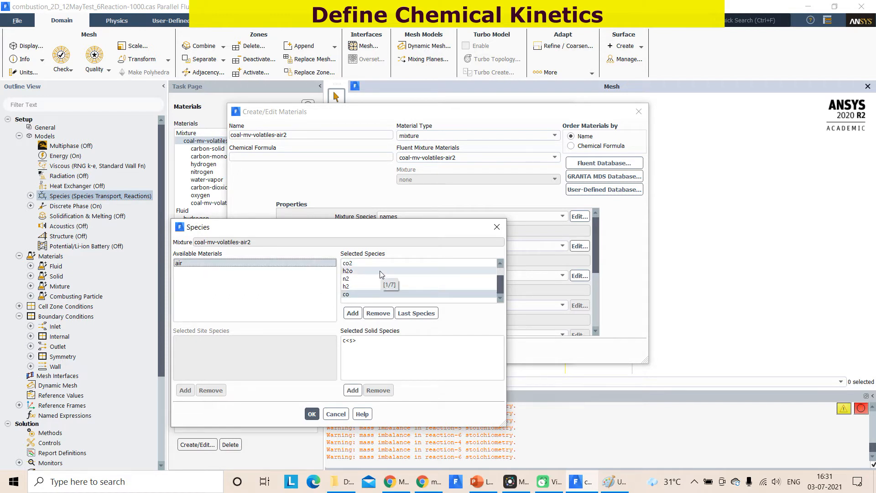
click(496, 227)
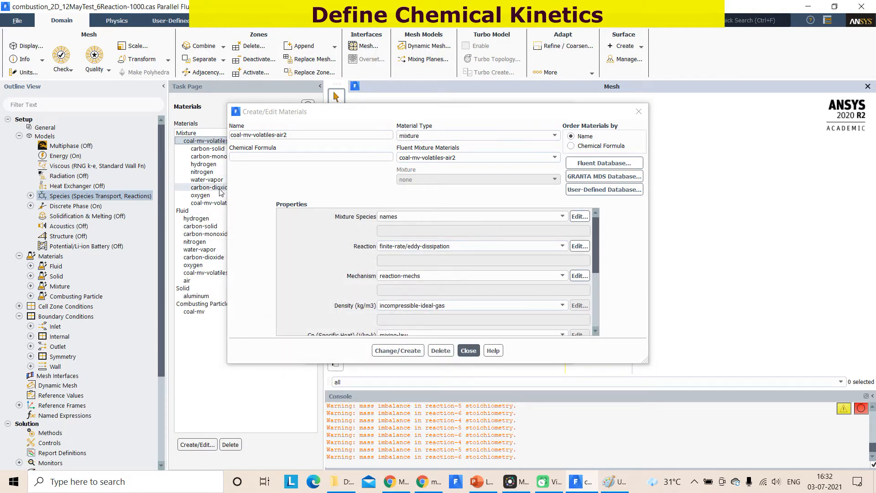
click(582, 217)
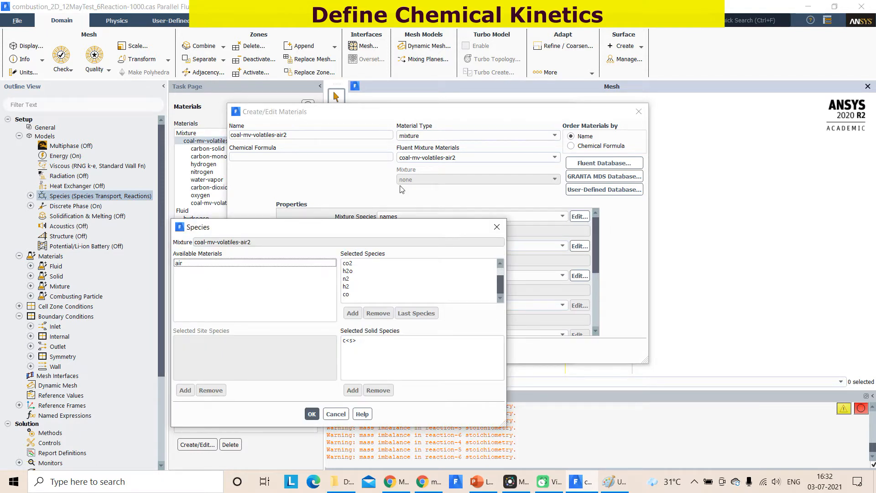
click(496, 227)
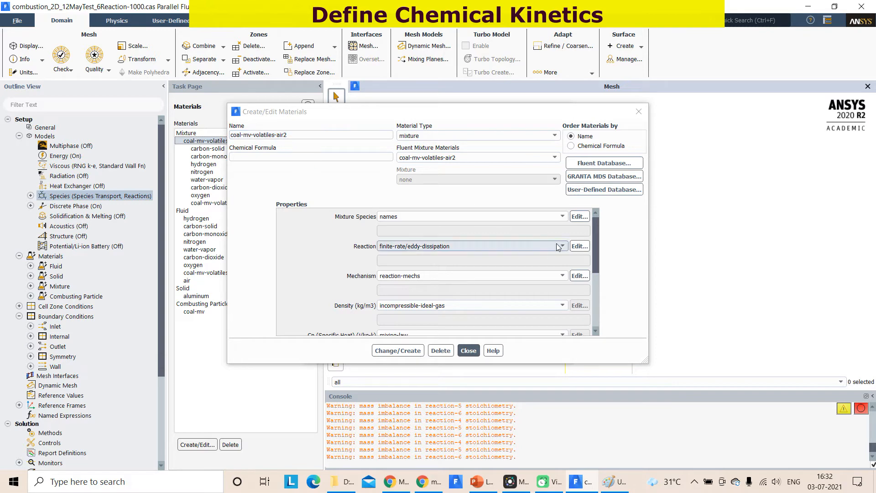
- Open the reactions of coal-mv-volatiles-air2 and inspect the reactant species choices of reaction-1
click(579, 246)
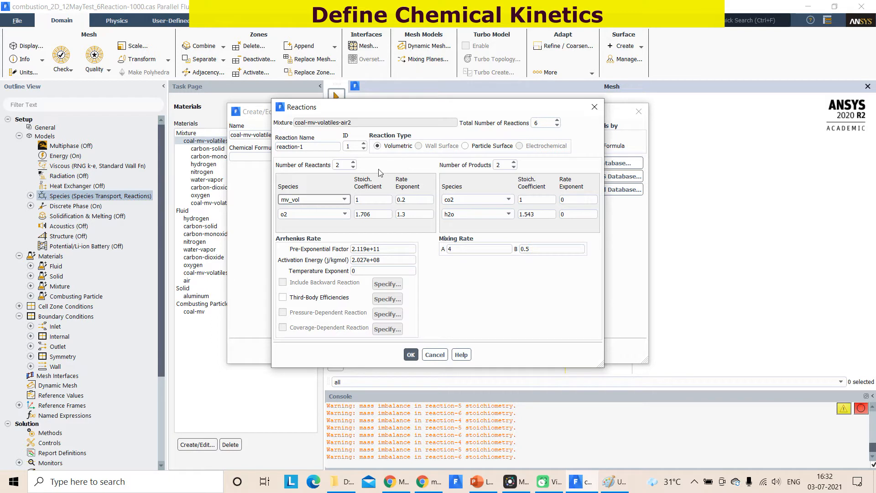
click(311, 199)
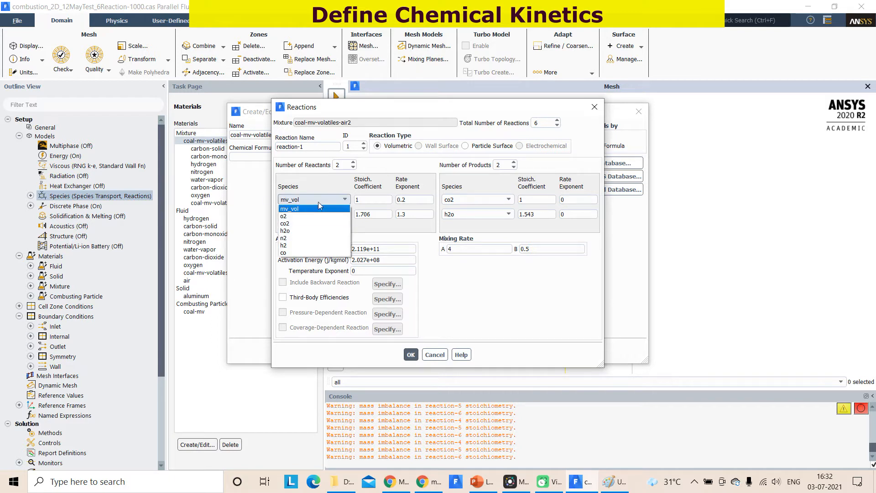
click(333, 178)
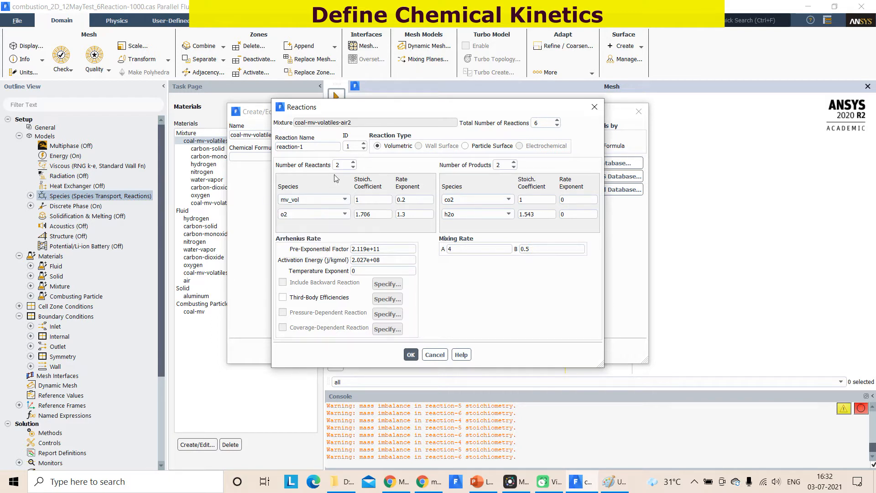
click(345, 214)
click(364, 193)
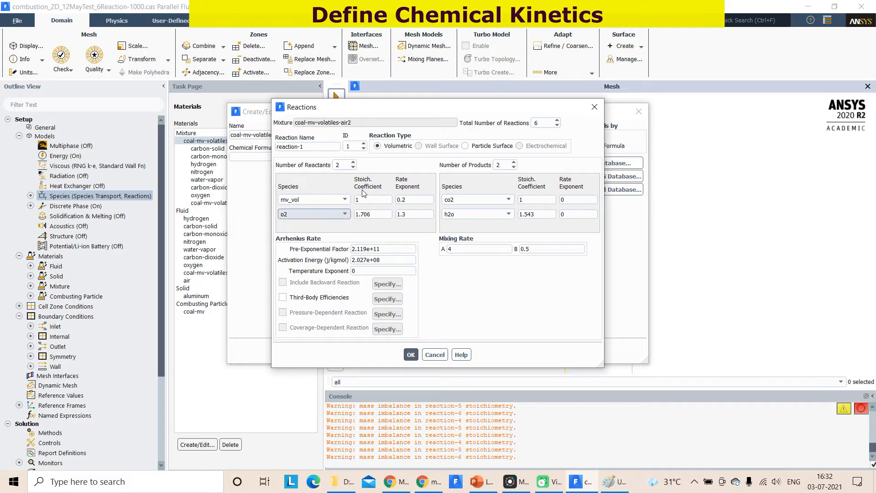
- Set the stoichiometric coefficient of the reactant o2 in reaction-1 to 1.5
click(366, 201)
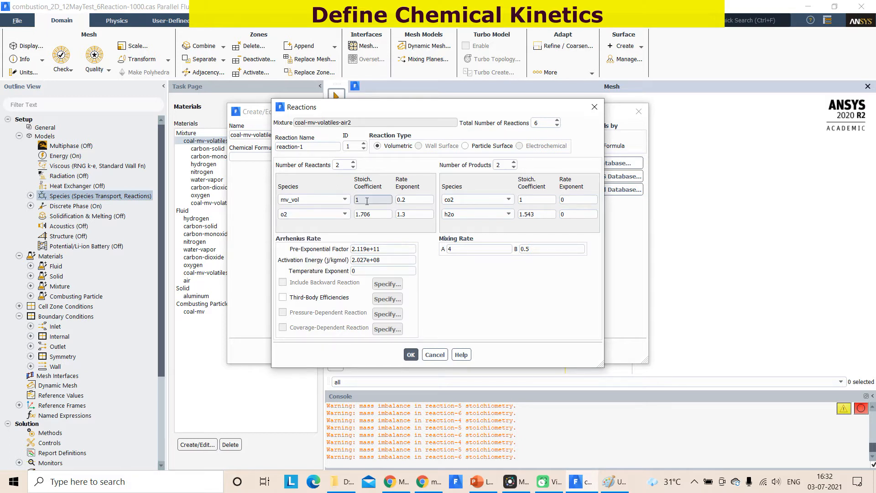
click(372, 214)
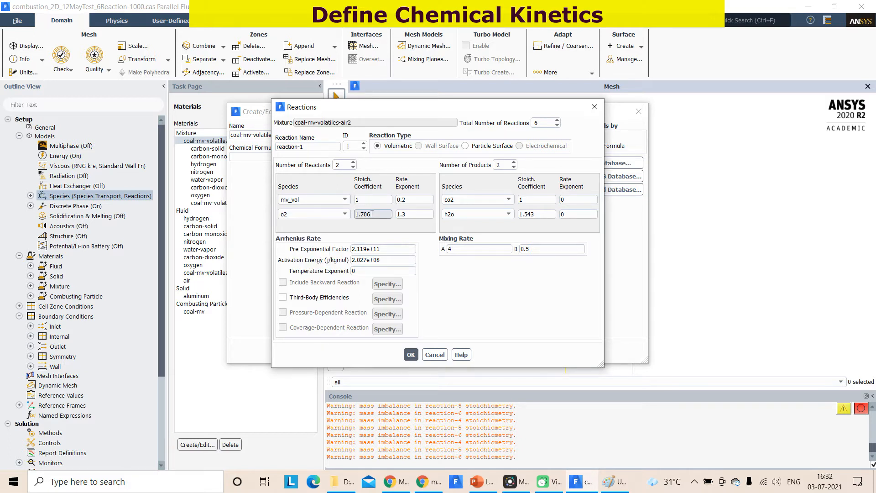
drag(373, 214, 362, 214)
text(5)
- Switch to Paint, restore its window to a smaller size and move it down so the reaction-1 species stay visible
click(616, 482)
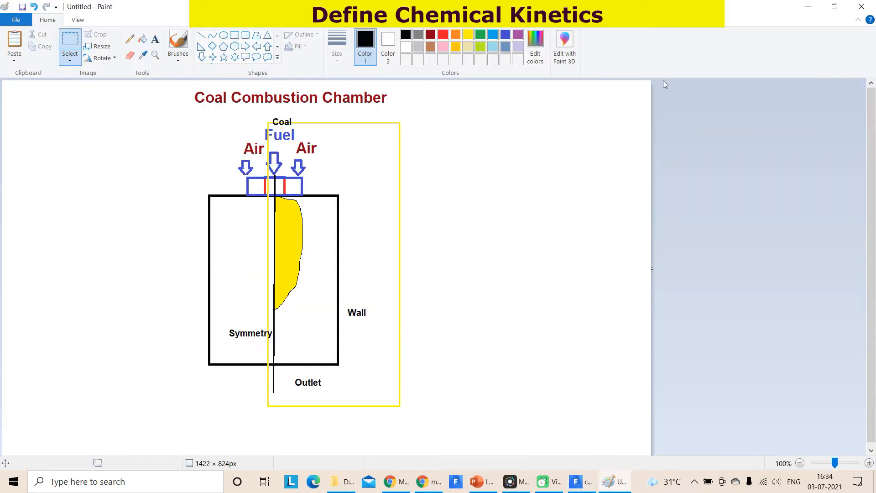
click(834, 6)
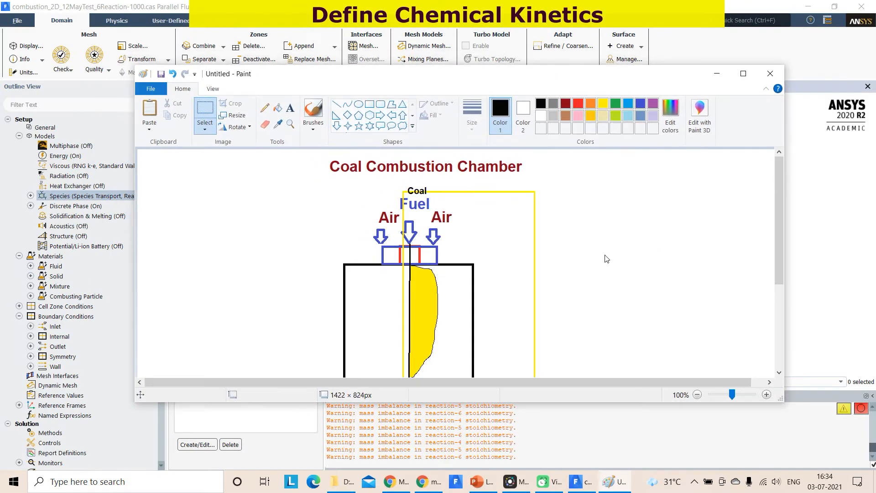
drag(466, 79, 489, 247)
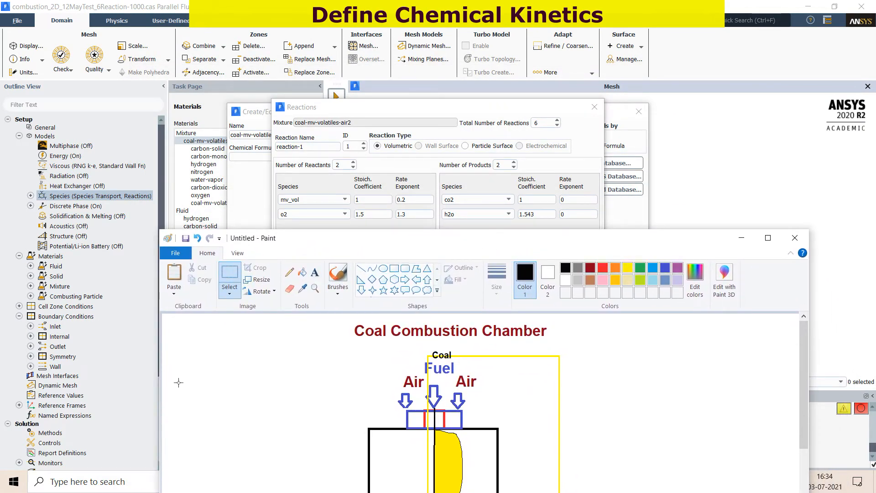
- Add a text reading "c (VOL) + o2 =" in the blank area beside the coal combustion chamber drawing
click(315, 272)
click(171, 396)
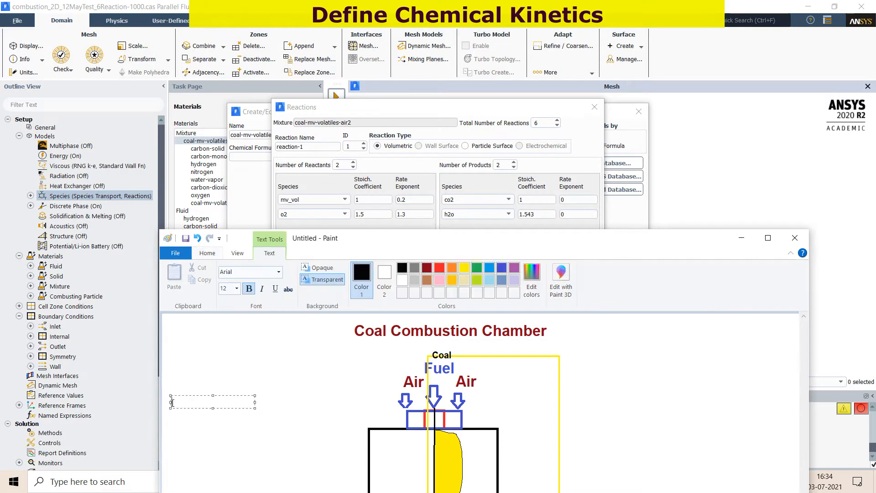
key(Caps_Lock)
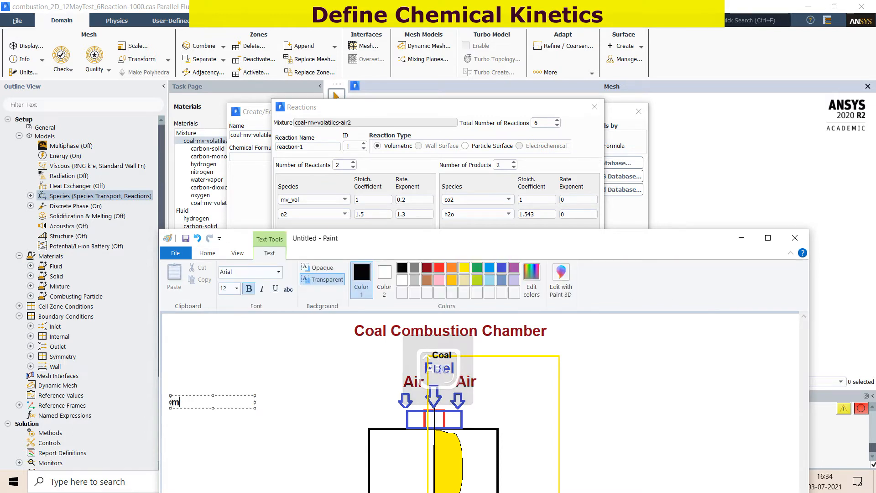
text(C)
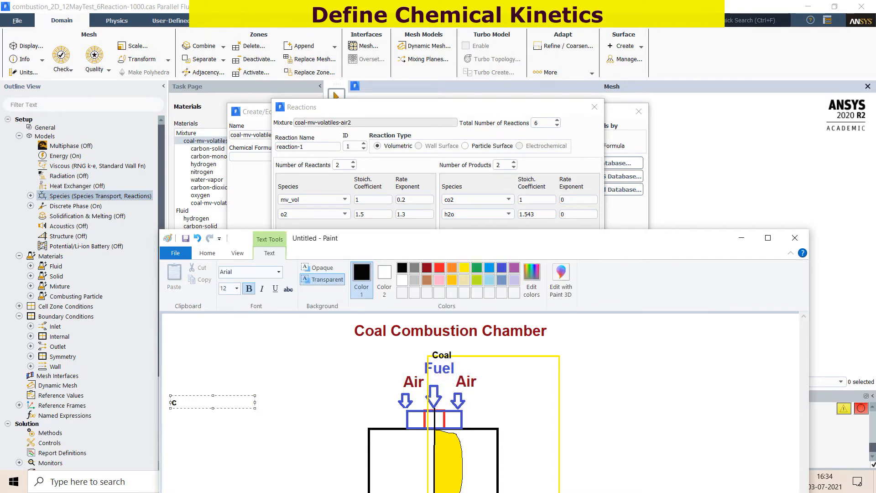
text( (VOL) + o2 -)
key(BackSpace)
text(=)
- Capitalize the carbon and oxygen symbols so the text reads "C (VOL) + O2 ="
drag(177, 402, 170, 402)
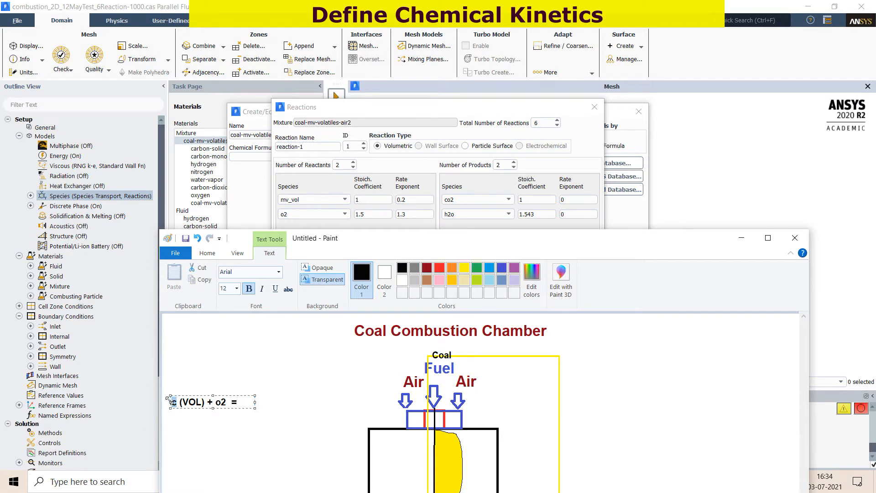
key(Caps_Lock)
text(C)
drag(217, 402, 222, 402)
text(O)
click(249, 402)
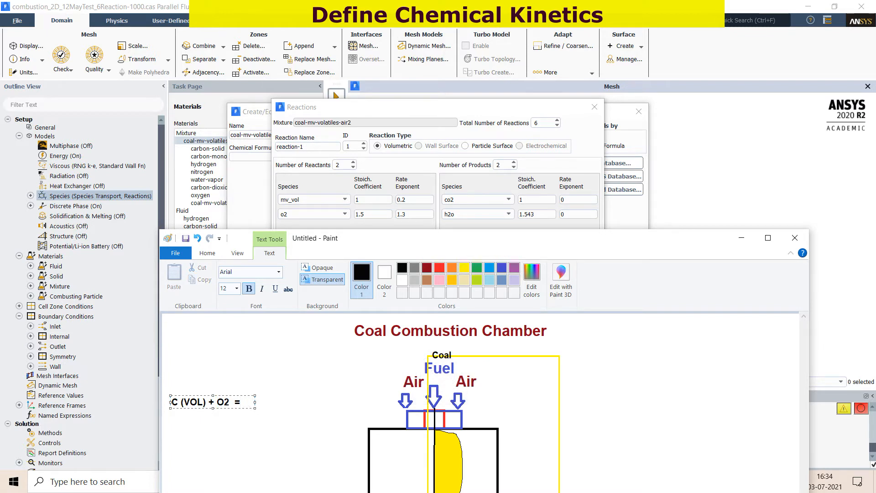
- Complete the reaction equation with the products "Co2 + H2O" and widen the text box to fit the equation on one line
key(Return)
text(Co2 + H20)
key(BackSpace)
text(O)
drag(255, 407, 358, 405)
- Correct the carbon dioxide product to "CO2" and add the coefficients 3/2 before O2 and 1 before CO2
drag(249, 402, 255, 402)
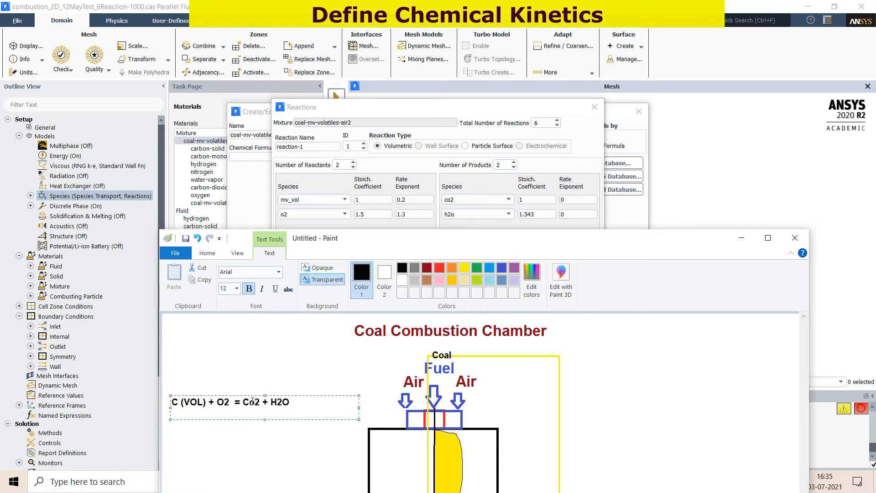
text(O)
click(217, 401)
text(3/2)
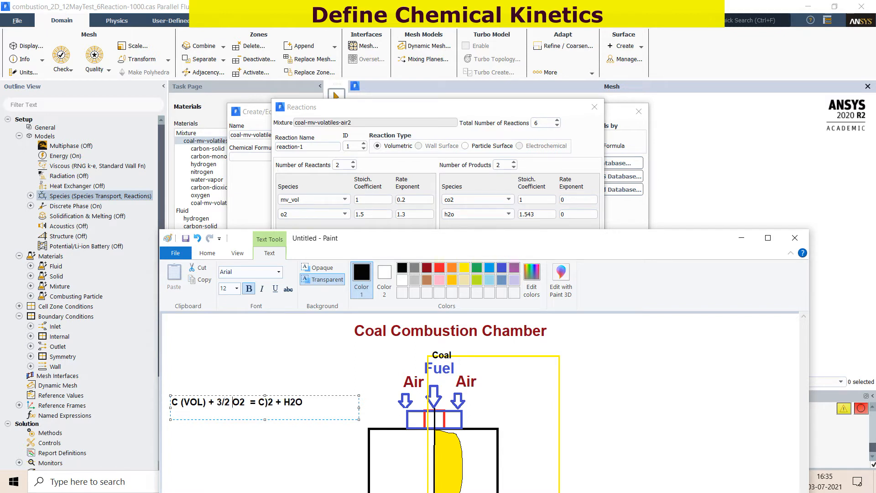
click(269, 402)
key(BackSpace)
text(O)
click(259, 402)
text(1)
- Change the volatile fuel in the equation to CH4 and add the coefficient 2 before H2O
click(297, 402)
click(179, 401)
text(H)
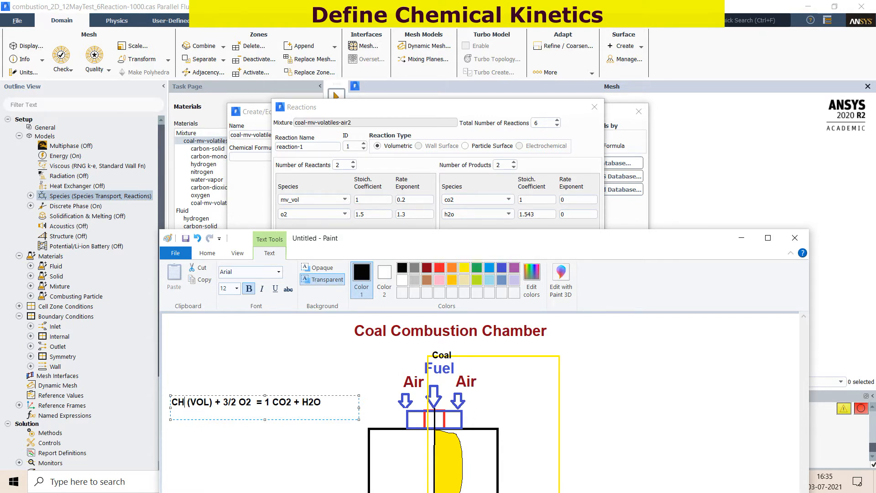
text(4)
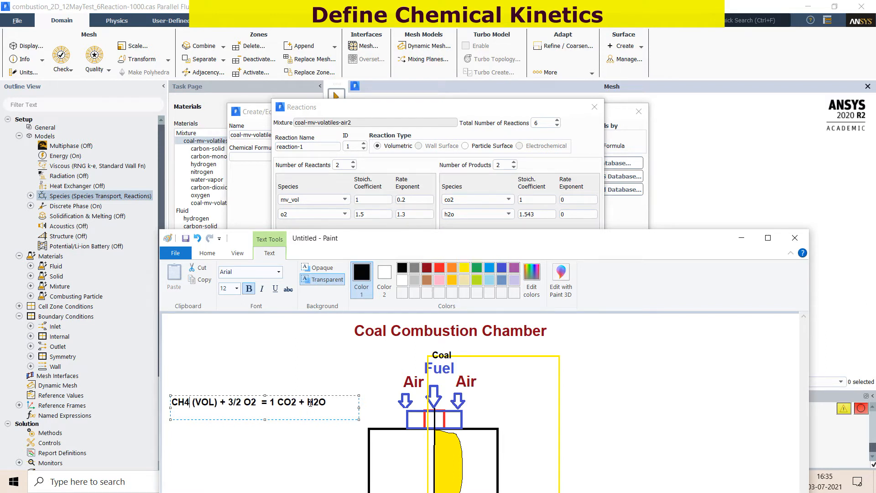
text(2)
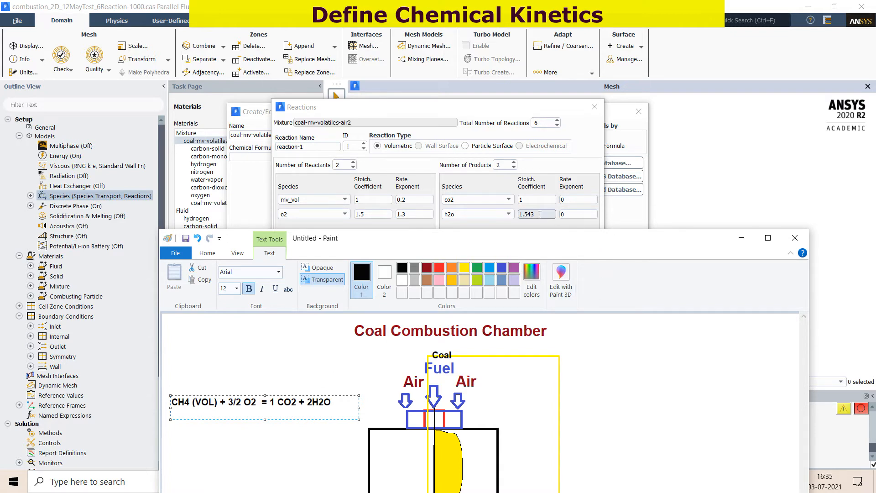
- Switch back to Fluent and set the stoichiometric coefficient of the product h2o in reaction-1 to 2
drag(534, 214, 524, 215)
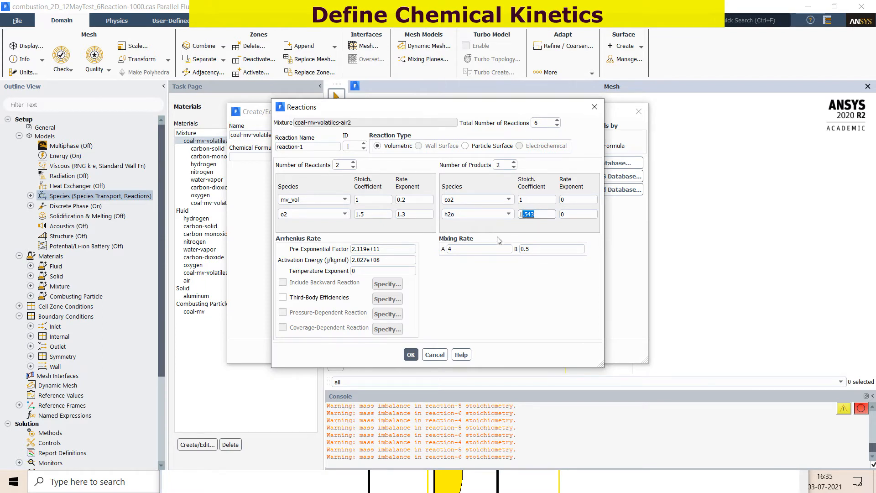
key(BackSpace)
key(BackSpace)
- Return to Paint and add the label "Volumetric (Gase phase phase)" above the reaction equation
click(677, 487)
click(542, 426)
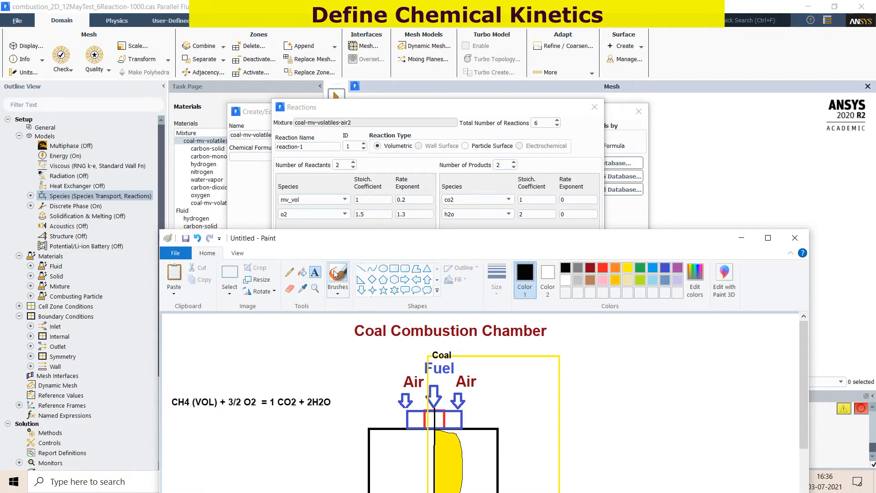
click(187, 370)
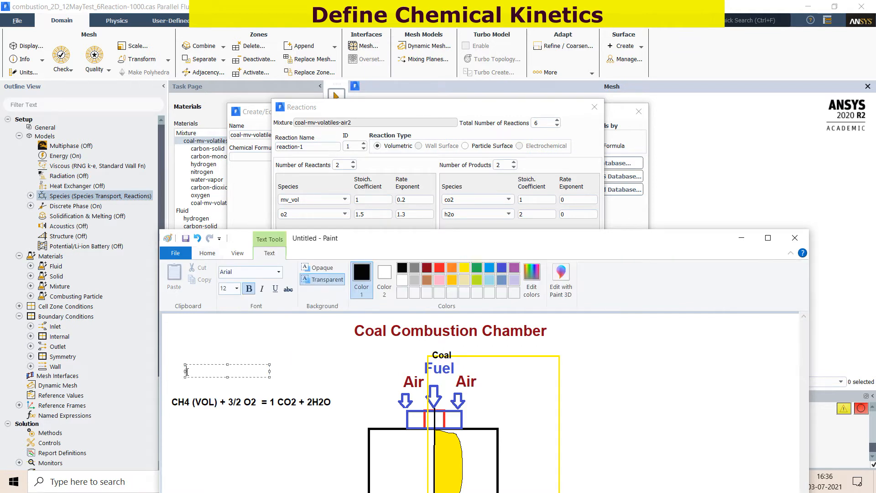
text(Volumetric (Gases)
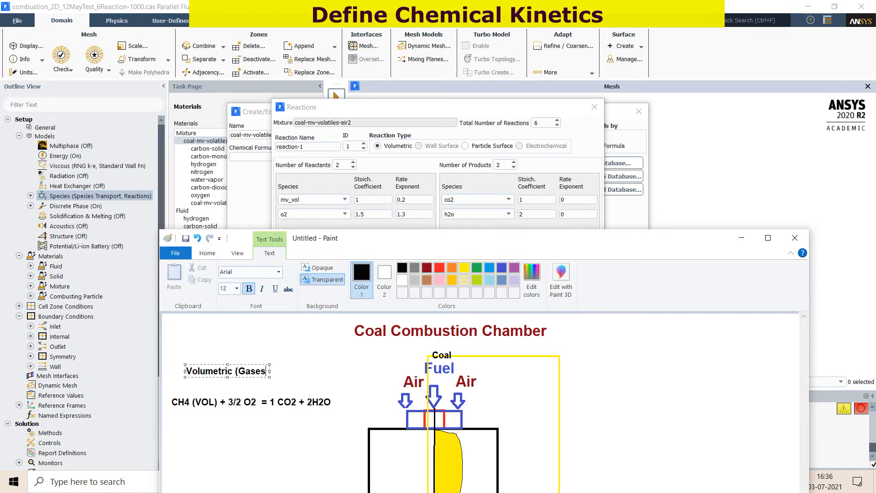
text(=o)
key(BackSpace)
key(BackSpace)
key(BackSpace)
text(phase phase))
click(287, 385)
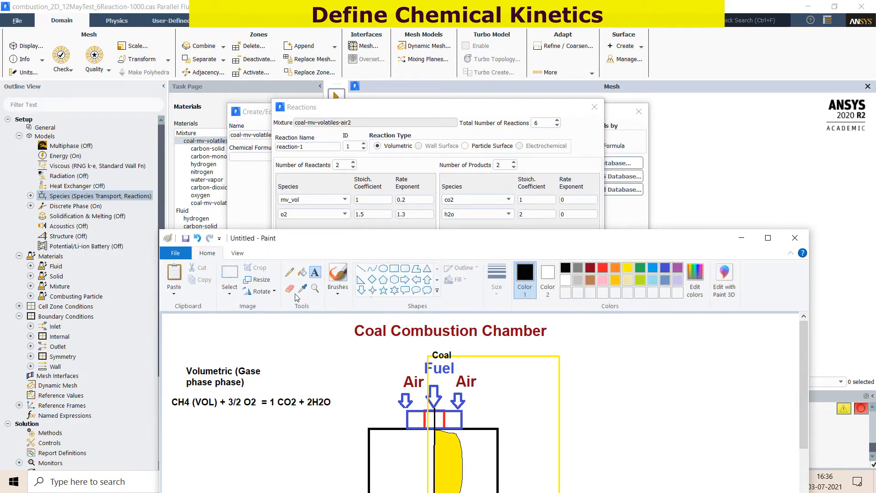
- Add the label "Homo. Rect." below the reaction equation
click(186, 425)
text(H)
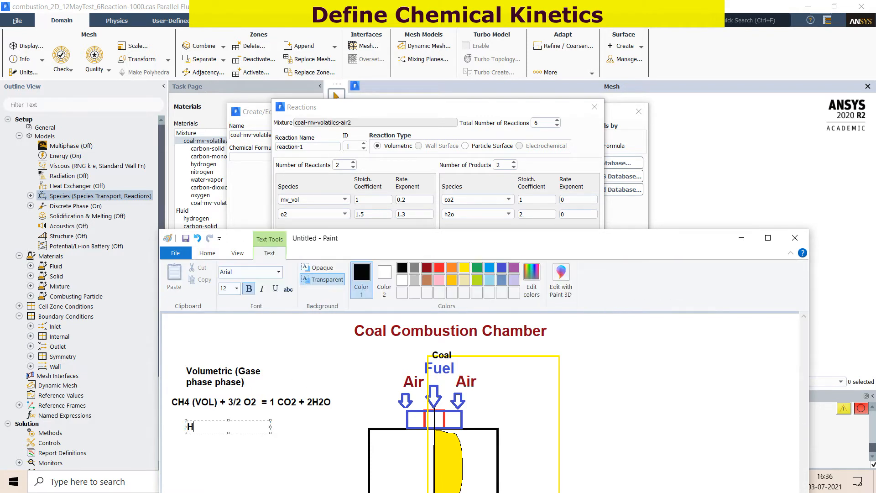
text(omo. Rect.)
click(329, 376)
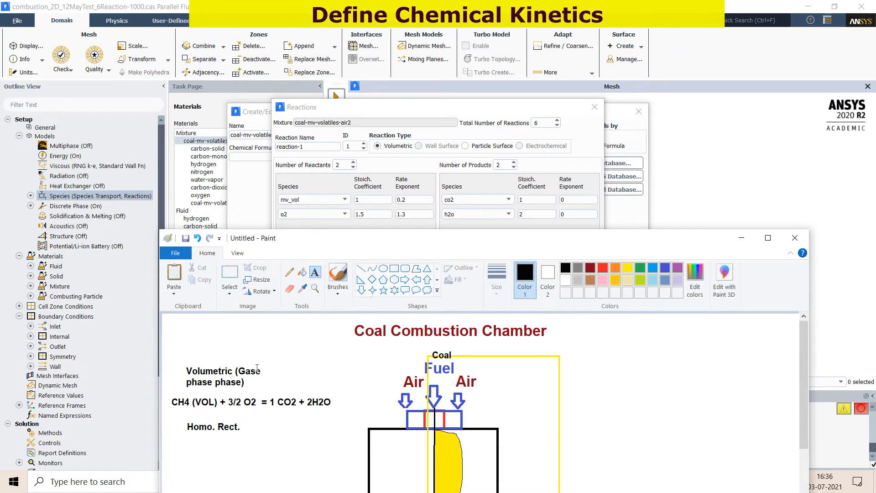
- Minimize Paint to return to Fluent and display the definition of reaction-2
click(739, 241)
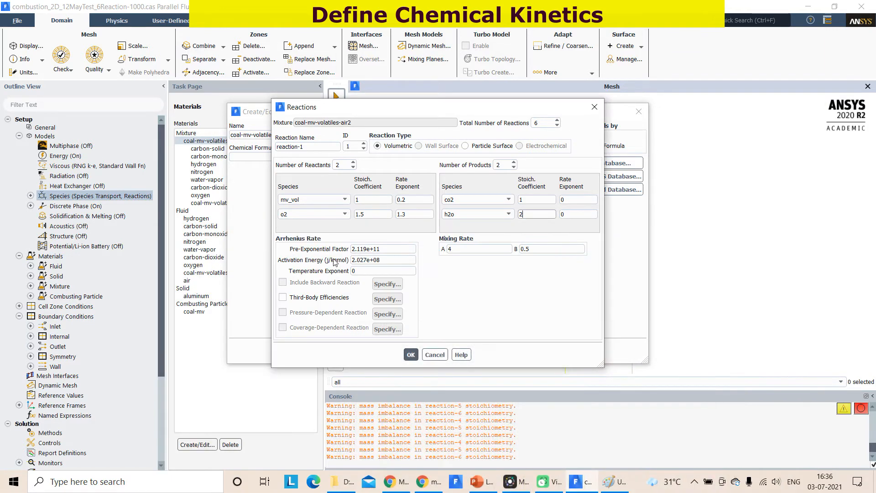
click(364, 143)
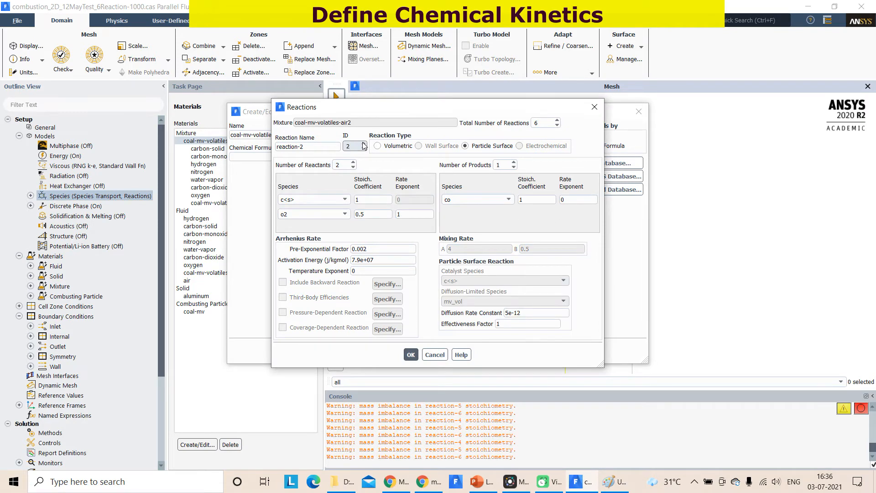
- Switch to Paint and add the equation "C (s) + 1/2*O2 = CO" below the "Homo. Rect." label, with its text box widened
click(608, 481)
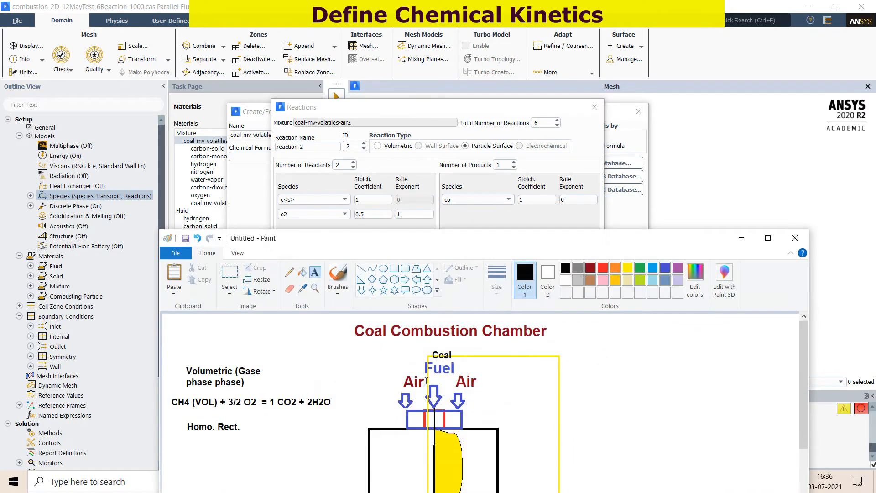
click(315, 272)
click(189, 452)
text(Cs)
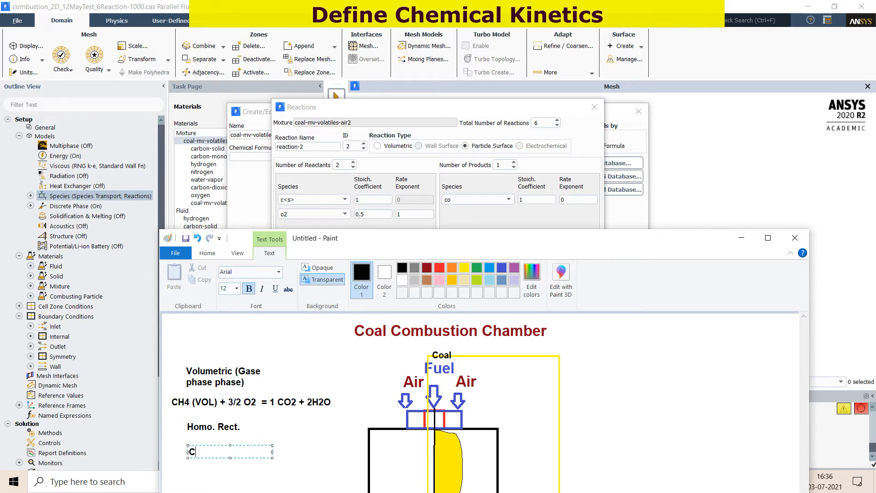
key(BackSpace)
text((s) + O2  = CO)
click(222, 452)
text(1/2)
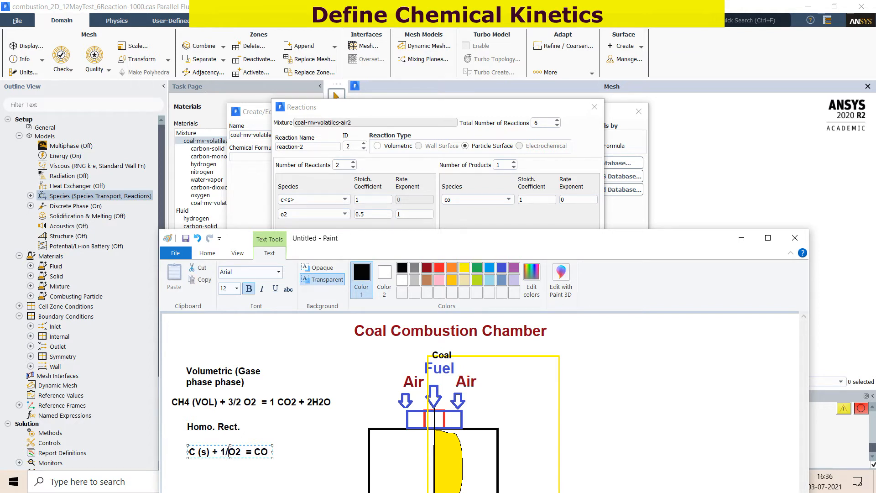
text(*)
drag(272, 458, 319, 459)
click(310, 436)
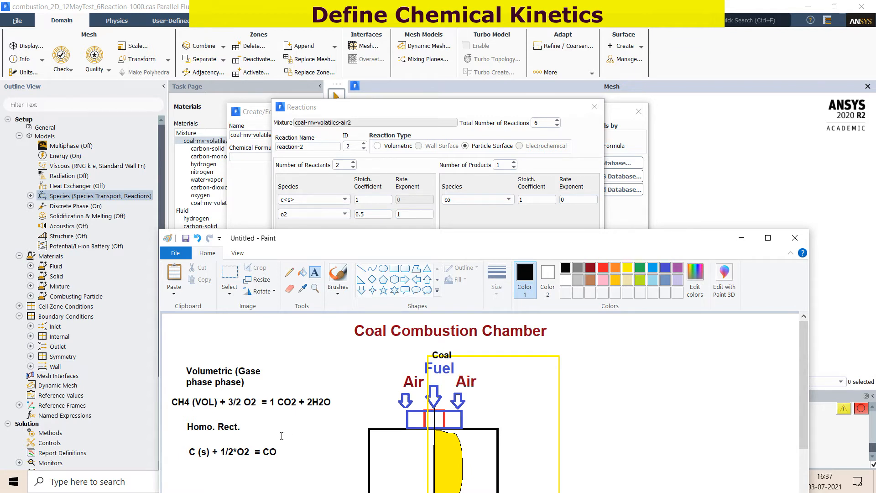
- Select the "C (s) + 1/2*O2 = CO" equation and move it to the right to free space beside it
click(232, 275)
drag(178, 442, 329, 462)
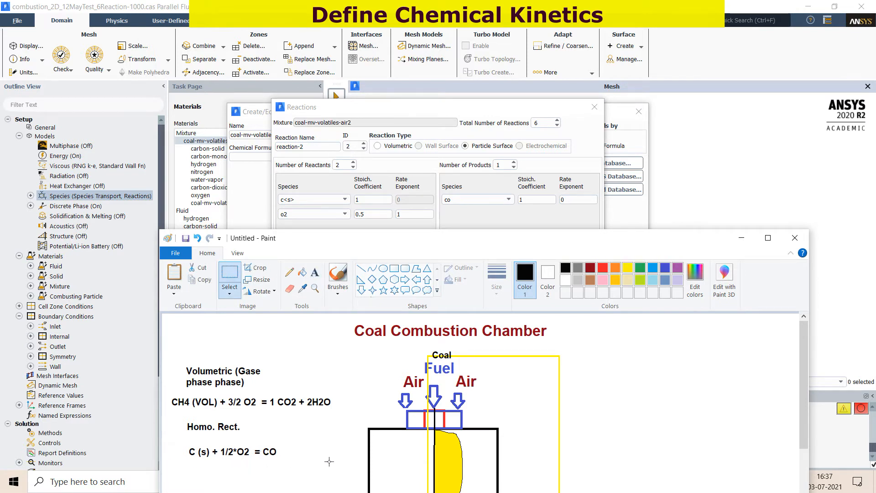
drag(183, 444, 292, 448)
click(301, 430)
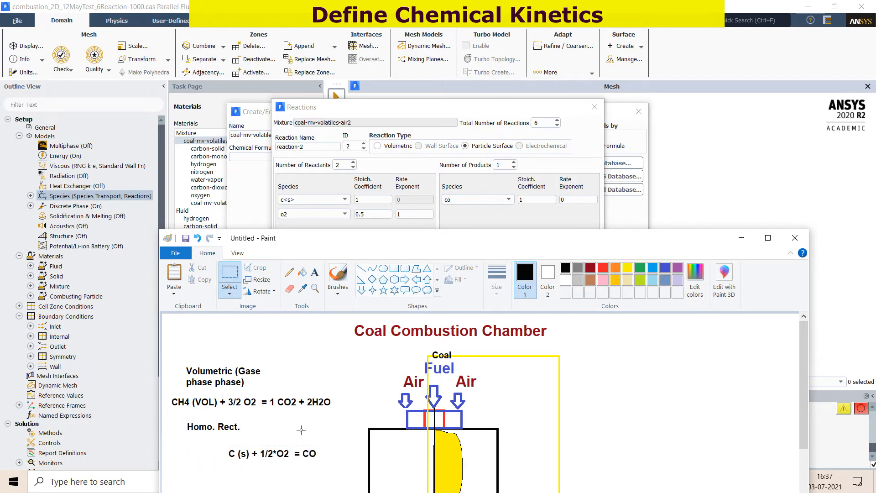
- Add the label "Heter. Reaction" and position it just above the carbon oxidation equation
click(316, 273)
click(176, 454)
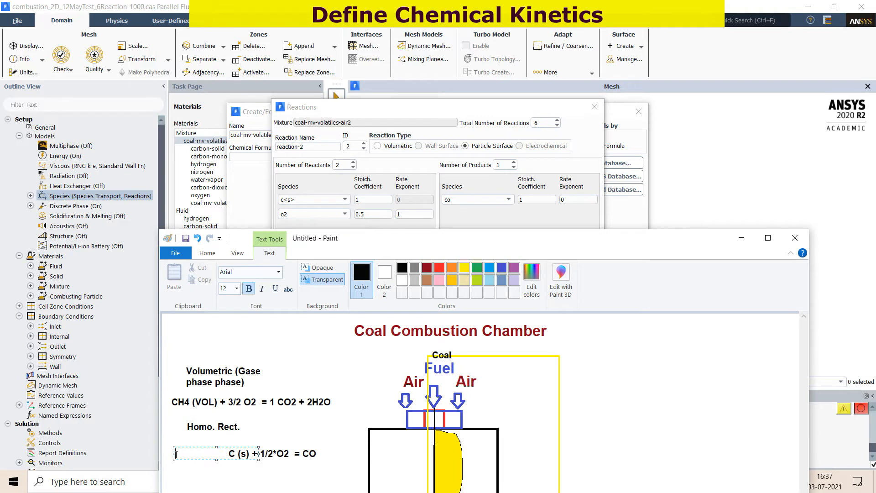
text(Heter. Reaction)
key(Return)
drag(191, 447, 188, 438)
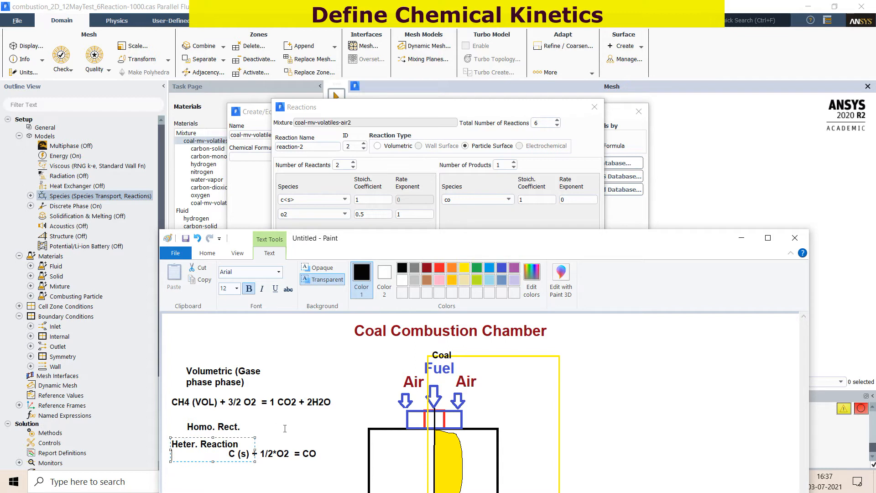
click(209, 344)
- Move the "Homo. Rect." label above the "Volumetric (Gase phase phase)" label
click(230, 274)
mouse_move(180, 417)
mouse_down()
mouse_move(263, 434)
mouse_move(245, 342)
mouse_up()
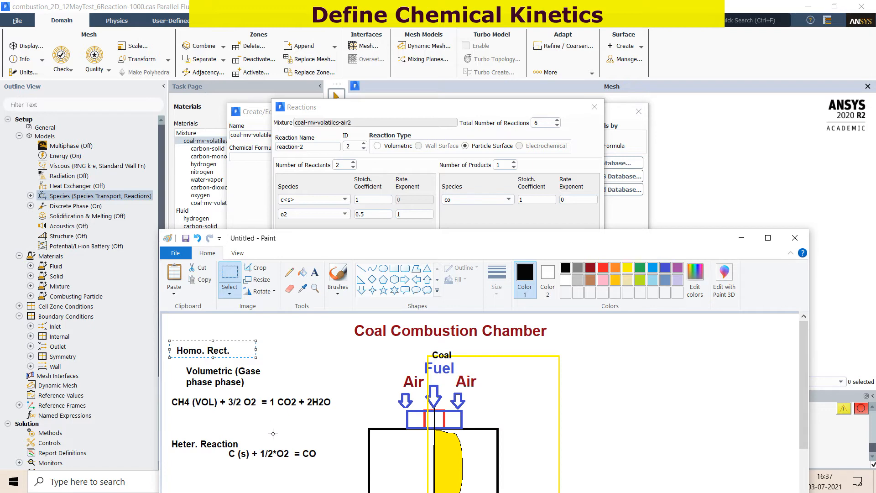
click(619, 401)
- Minimize Paint to return to Fluent and go through the remaining reaction definitions up to reaction-6
click(742, 238)
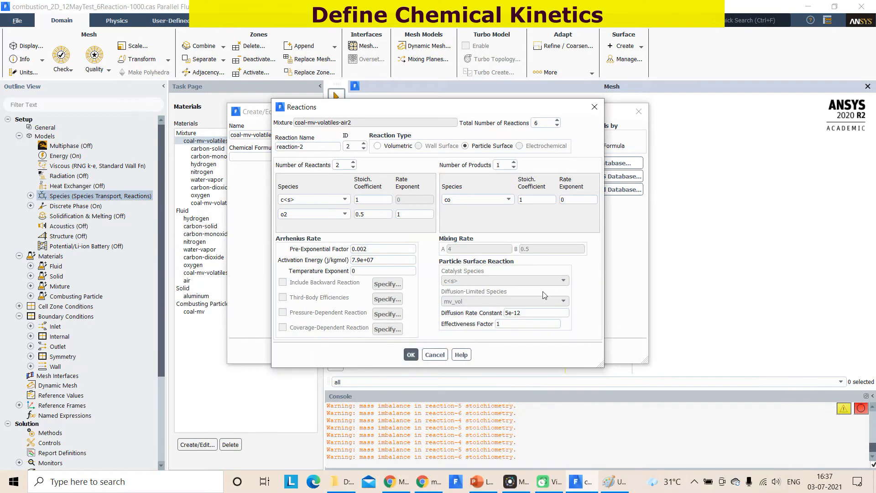
click(364, 144)
click(364, 144)
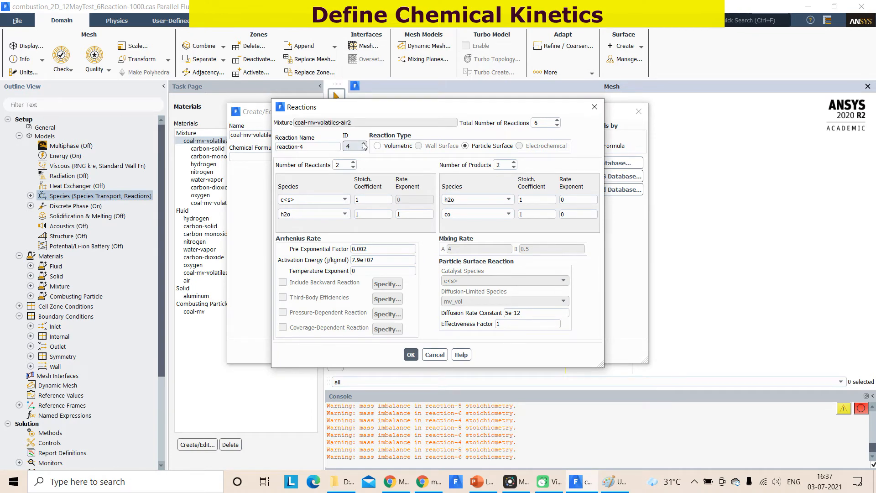
click(364, 143)
click(364, 144)
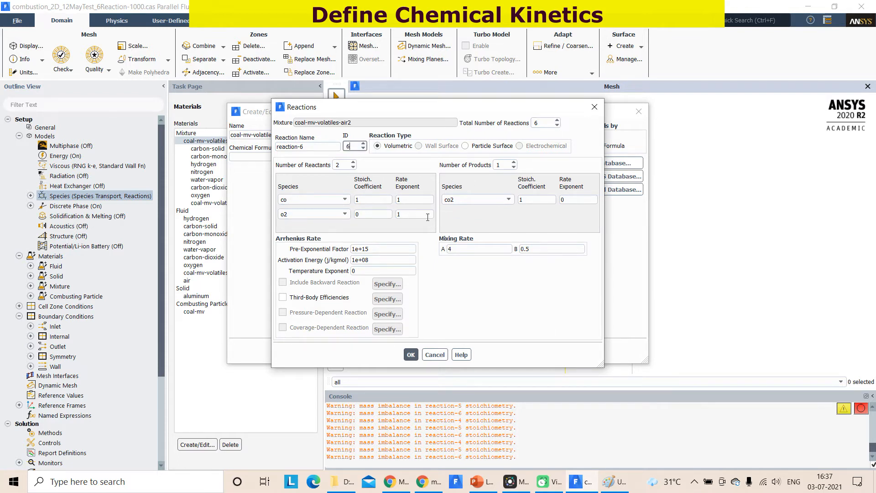
- Try to set the stoichiometric coefficient of reactant o2 in reaction-6 to 1, leaving the Reactions dialog without applying
drag(374, 214, 353, 212)
text(1)
click(594, 107)
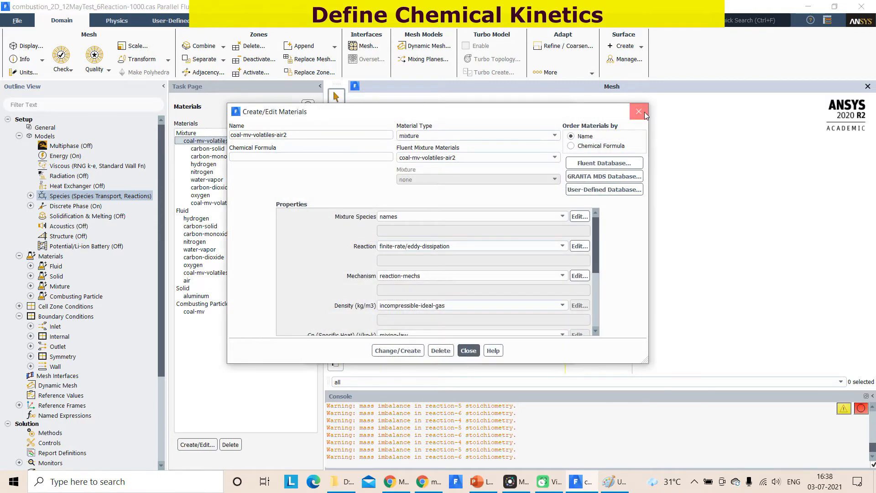
- Close the material editor and open the Coal Calculator from the species model, with the One-step Reaction mechanism
click(638, 111)
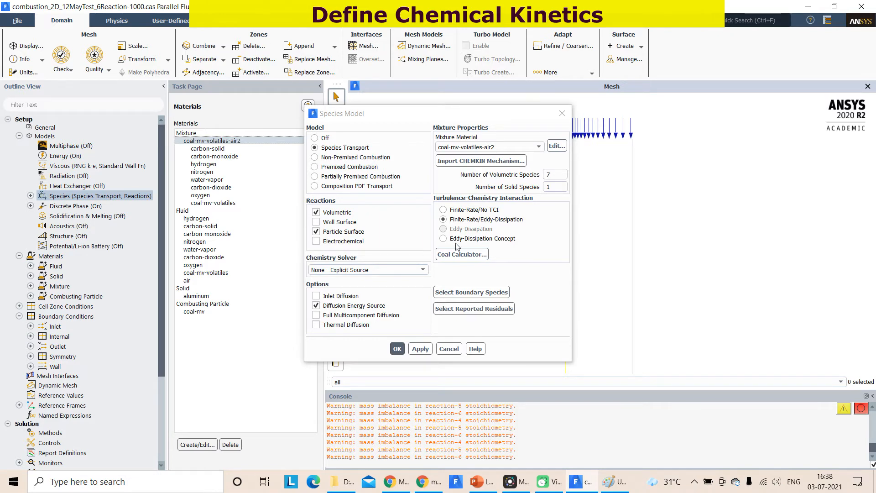
click(460, 256)
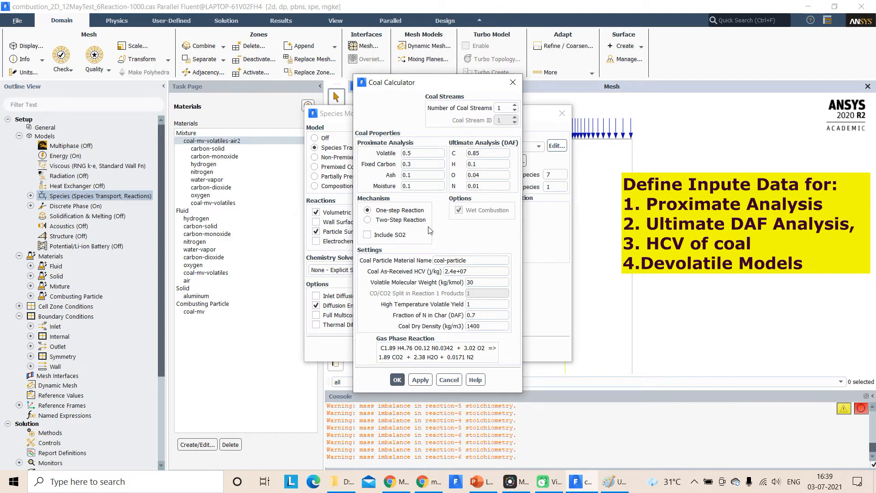
click(401, 211)
- Switch to Chrome, search for "cfd flow engineering" in a new tab and open the CFD Flow Engineering website
click(427, 484)
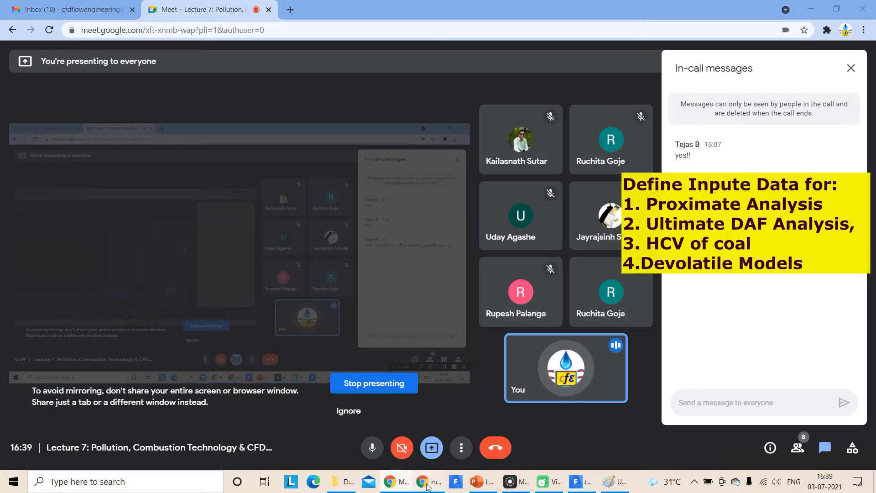
click(290, 10)
text(cf)
click(254, 51)
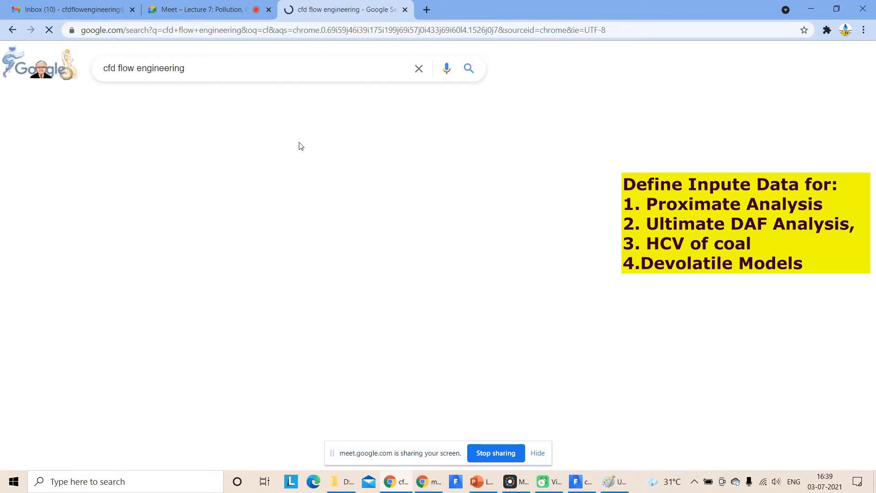
click(241, 168)
- Open the site's blog post list and choose the "Turbulent Multiphase Combustion" article under Combustion and Emissions
mouse_move(684, 67)
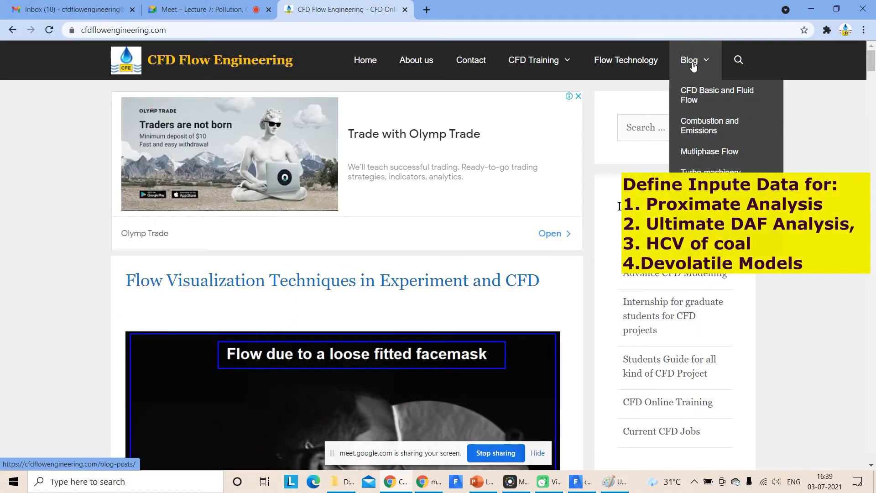
click(693, 67)
scroll(475, 194, down, 9)
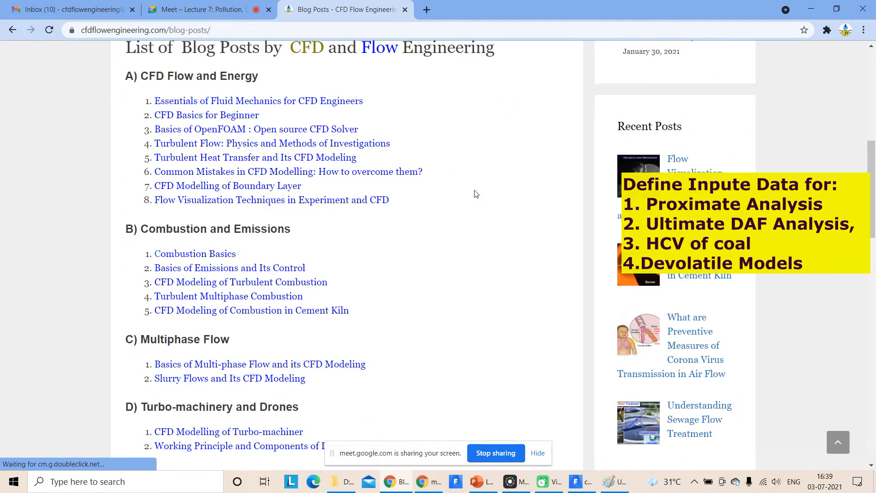
scroll(347, 294, down, 2)
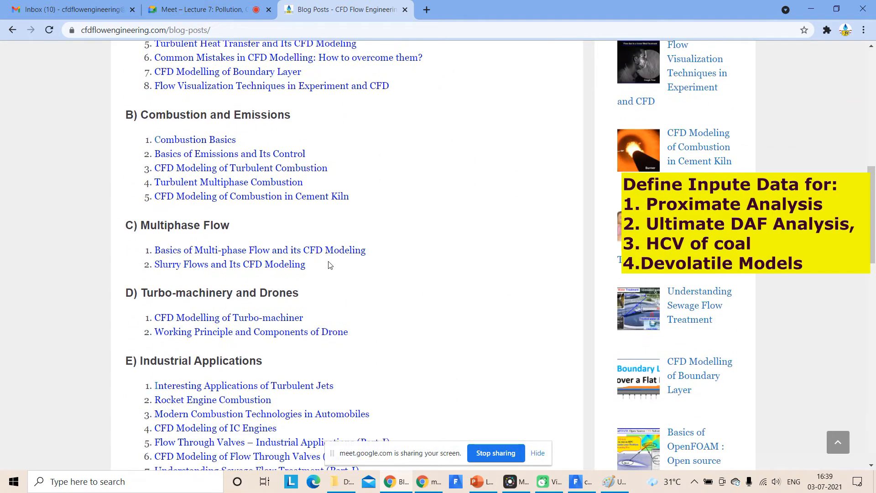
click(249, 182)
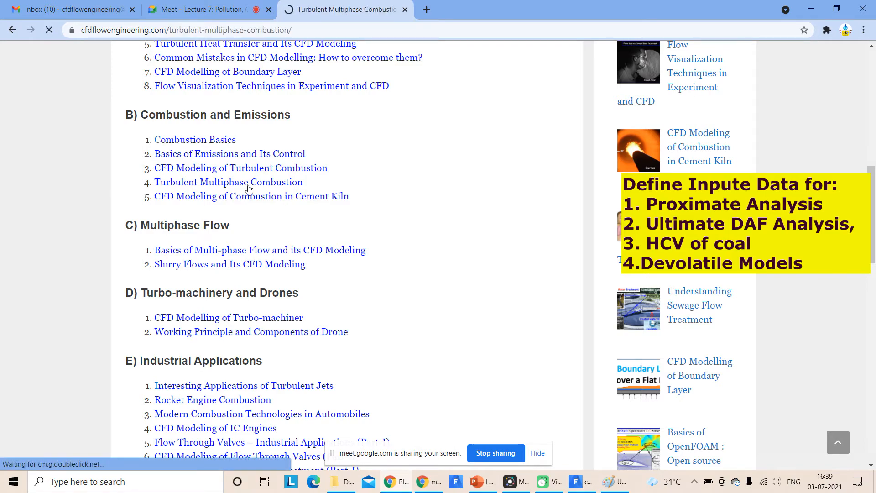
- Find the coal devolatilization illustration in the article and examine the volatile and char combustion paths
scroll(388, 238, down, 8)
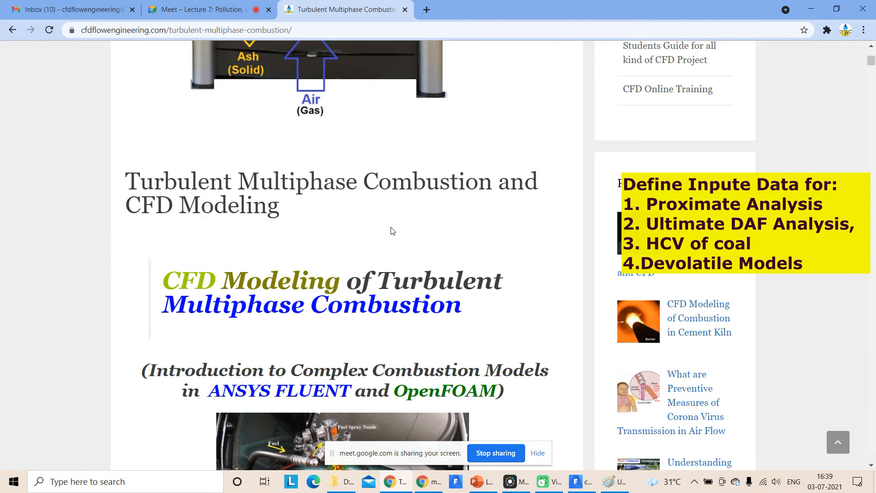
scroll(391, 232, down, 15)
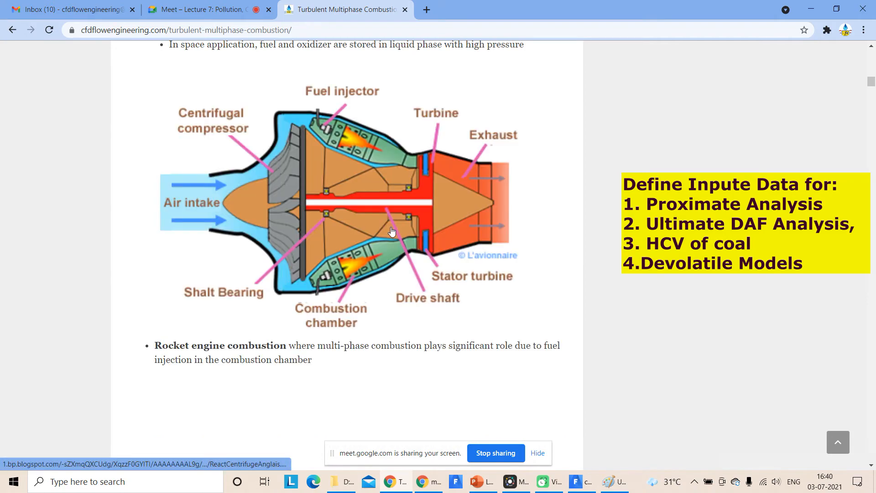
scroll(391, 232, down, 15)
scroll(392, 231, down, 20)
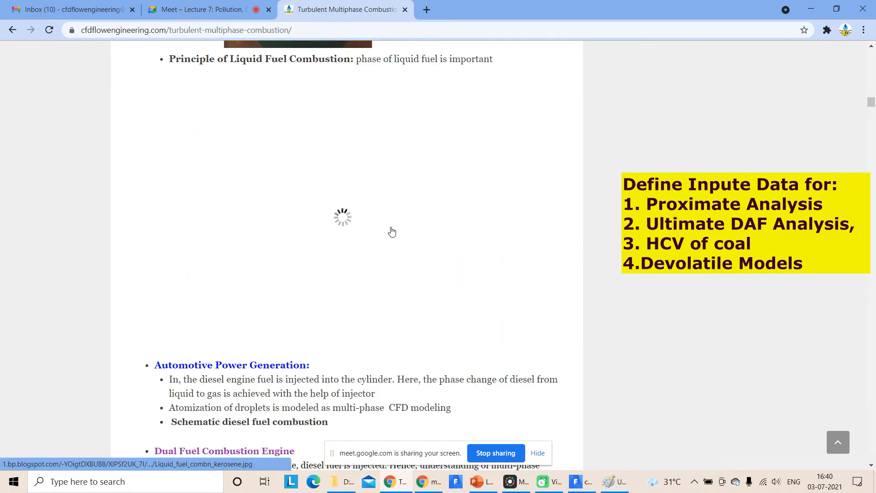
scroll(392, 232, down, 10)
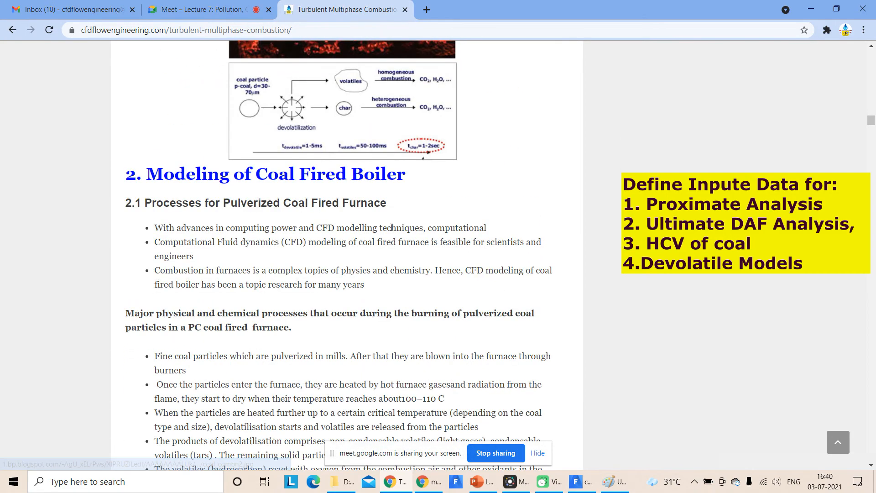
scroll(392, 231, up, 11)
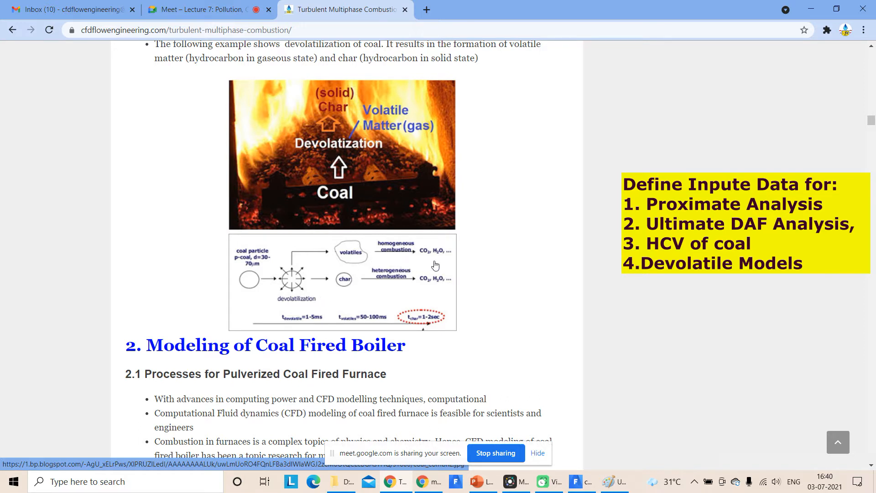
scroll(398, 290, down, 1)
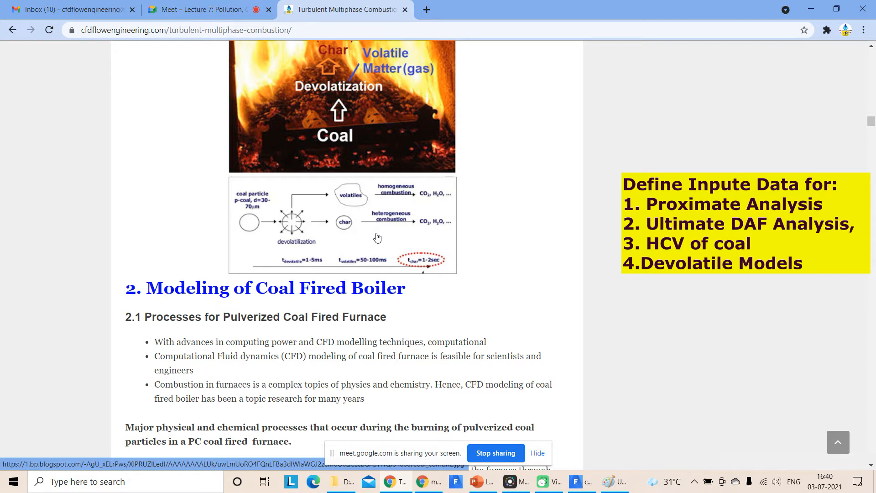
scroll(376, 237, down, 1)
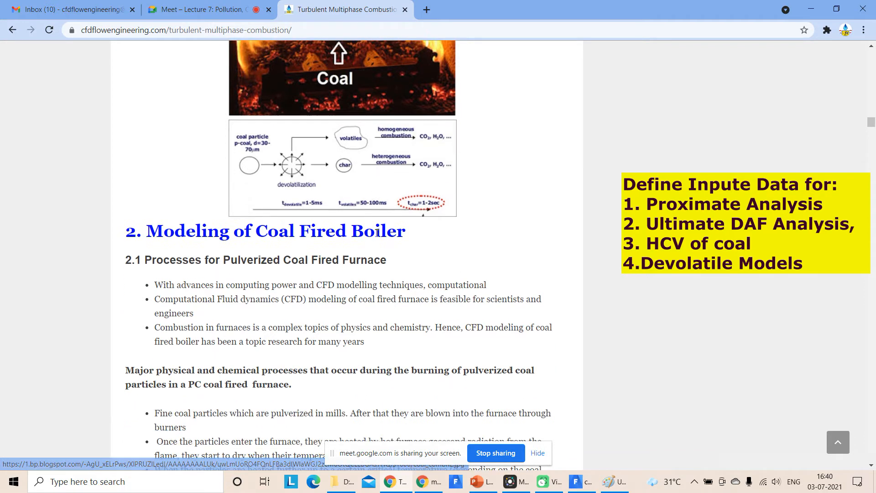
- Review the article's coal-fired boiler sections on CFD models, the devolatilization model and the char oxidation model
scroll(377, 233, down, 20)
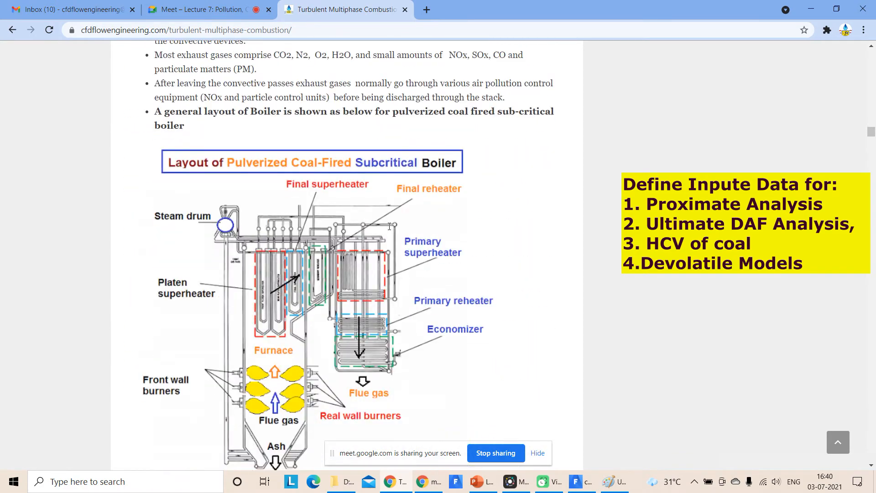
scroll(389, 227, down, 20)
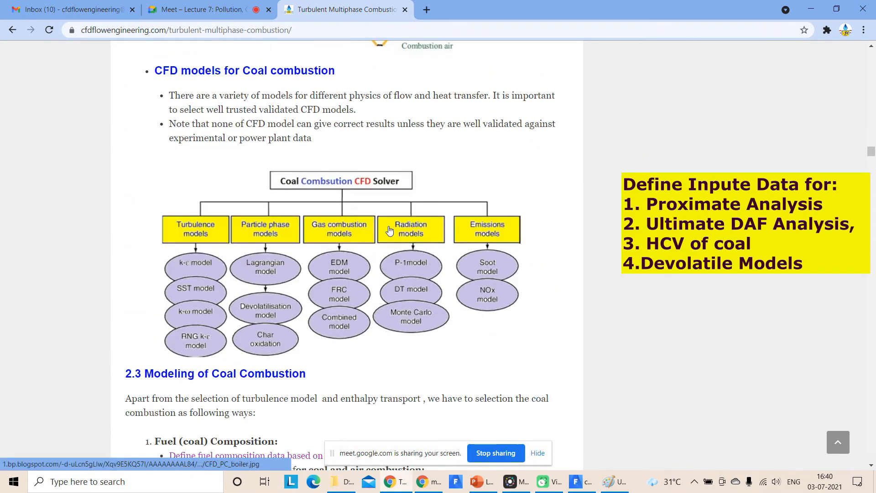
scroll(389, 226, down, 7)
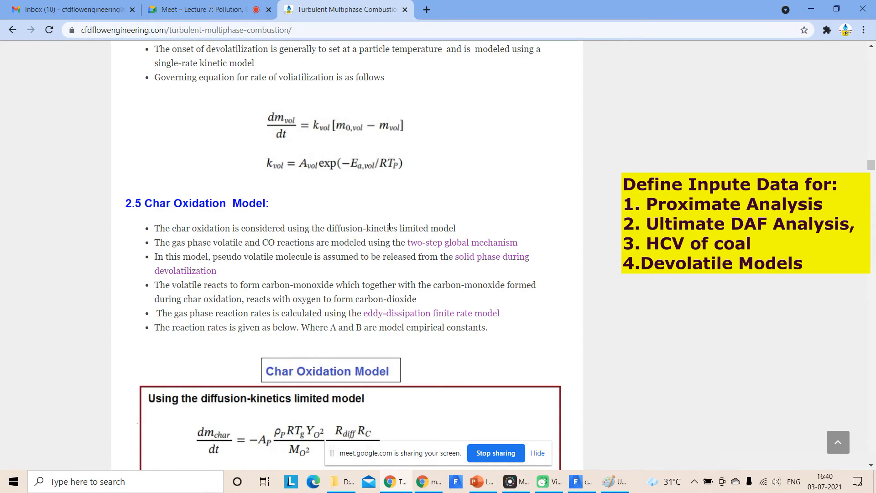
scroll(356, 175, up, 2)
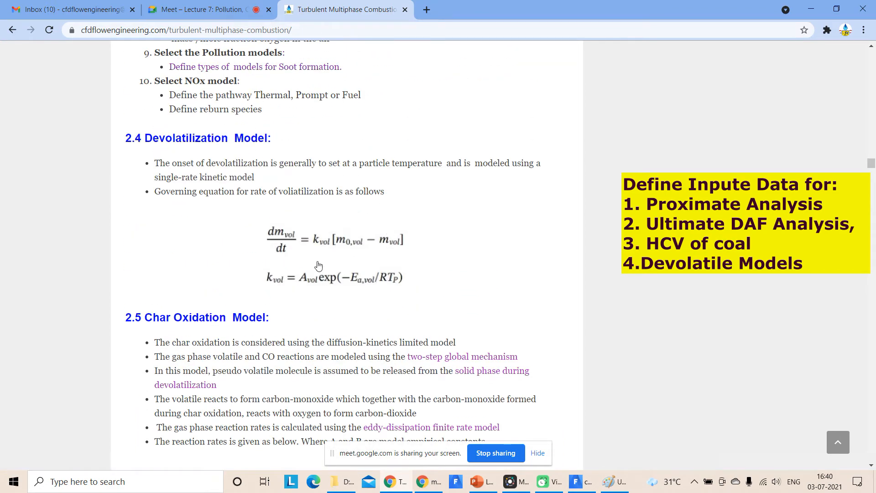
scroll(434, 267, down, 6)
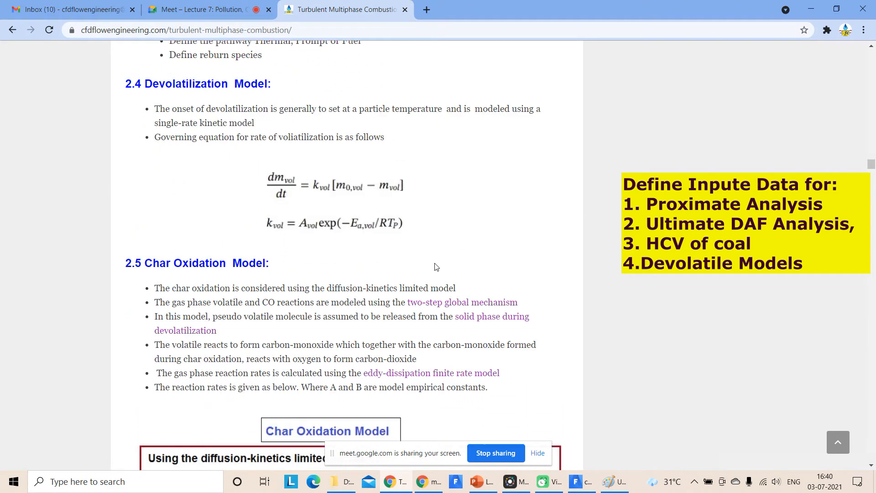
scroll(435, 268, down, 6)
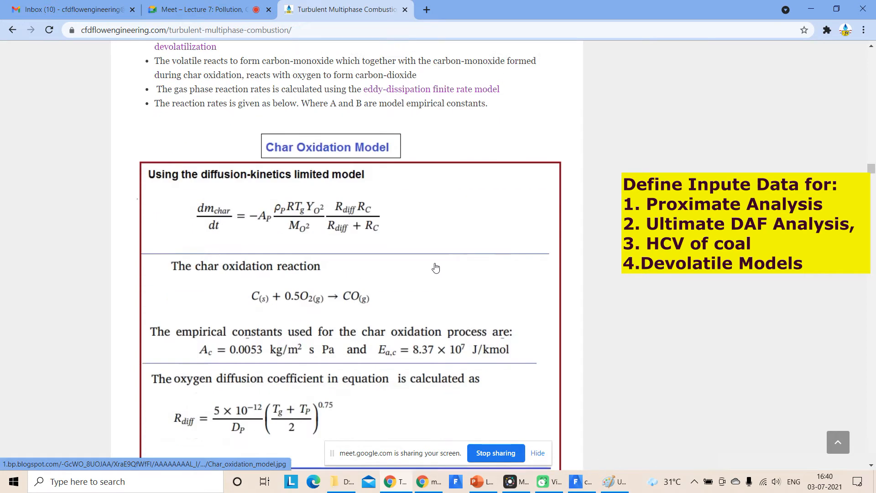
scroll(436, 265, down, 1)
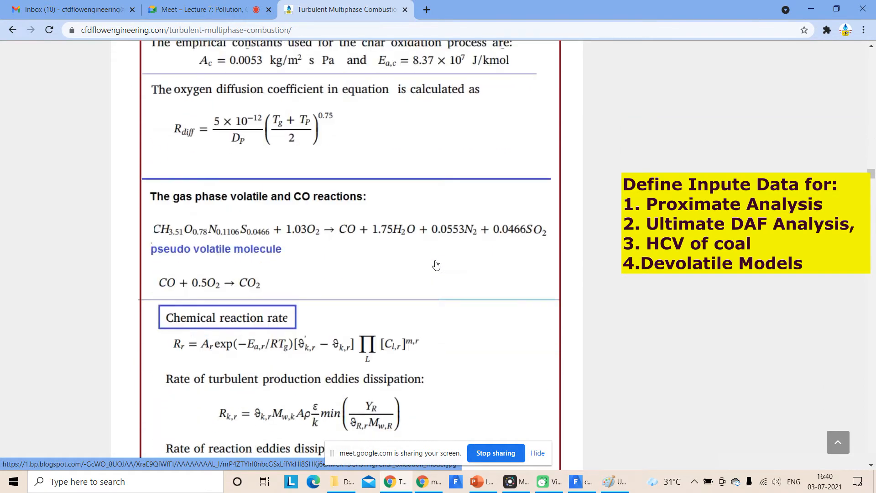
- Examine the article's devolatilization rate equations, char oxidation reaction and constants, and the oxygen diffusion coefficient formula
scroll(342, 197, up, 4)
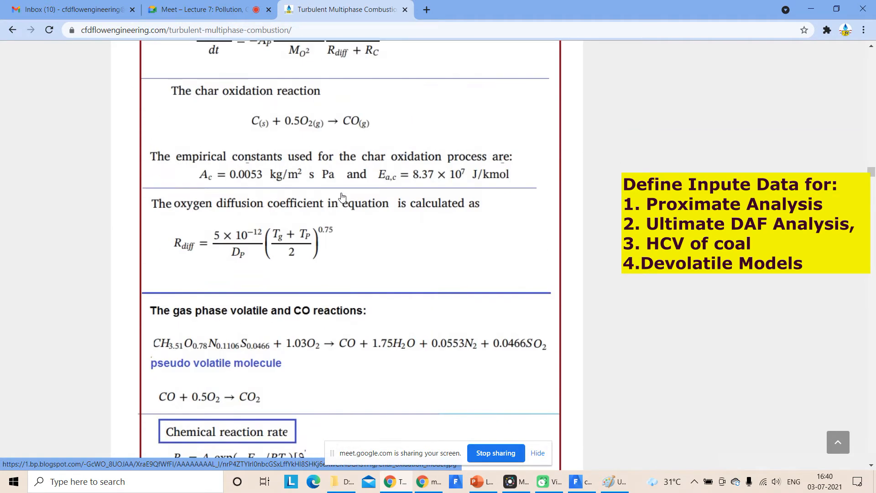
scroll(342, 197, up, 6)
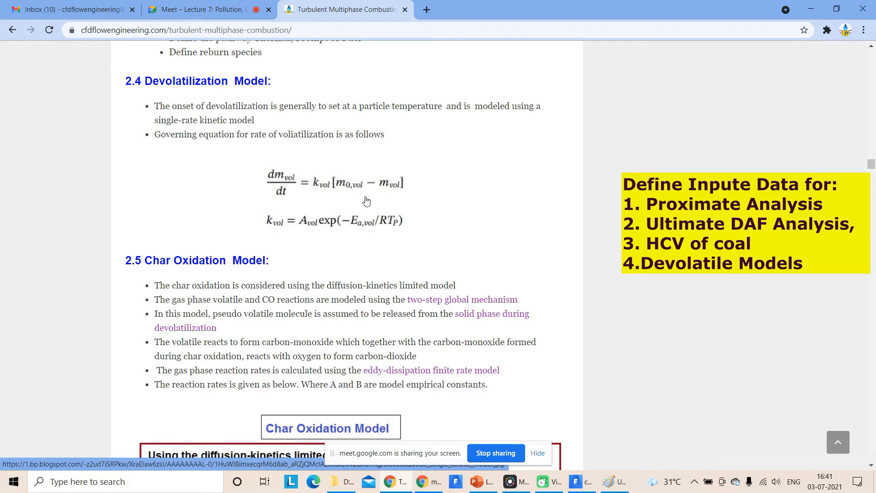
scroll(341, 228, down, 1)
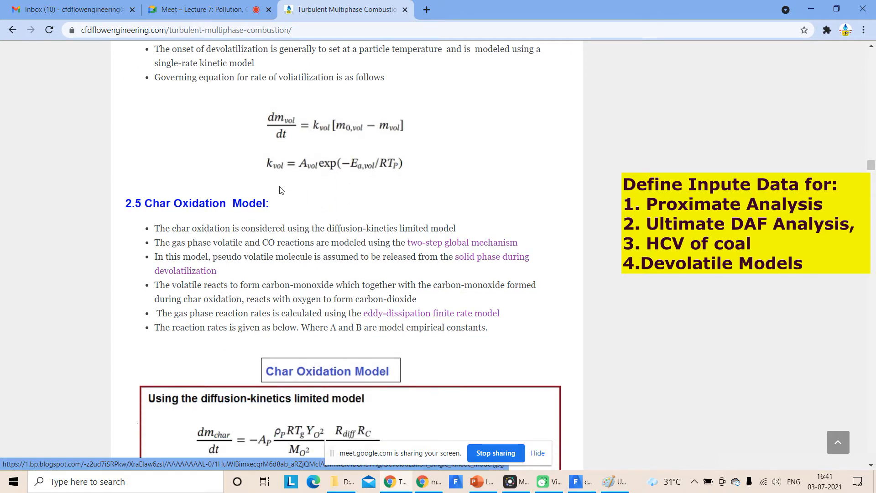
scroll(332, 194, down, 4)
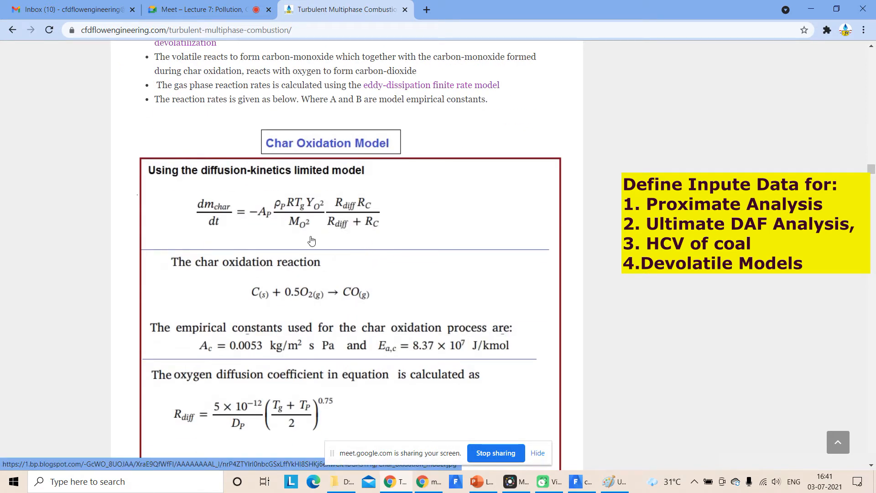
scroll(312, 241, down, 1)
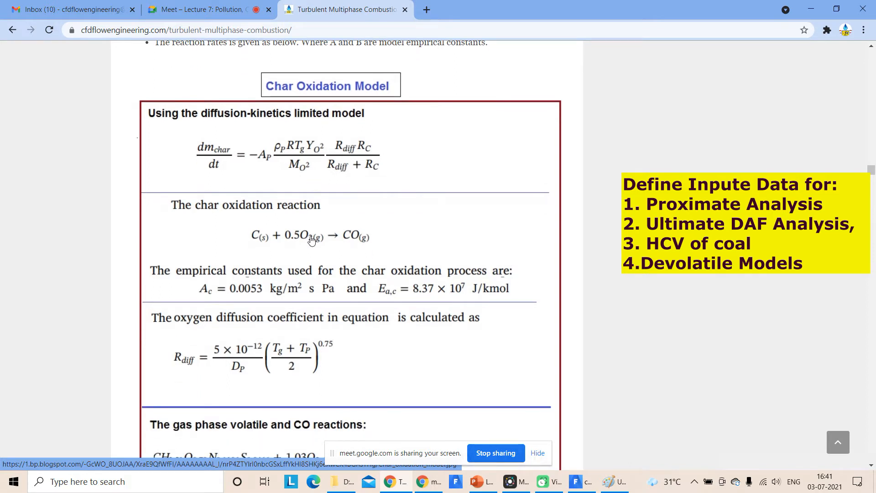
scroll(311, 241, down, 1)
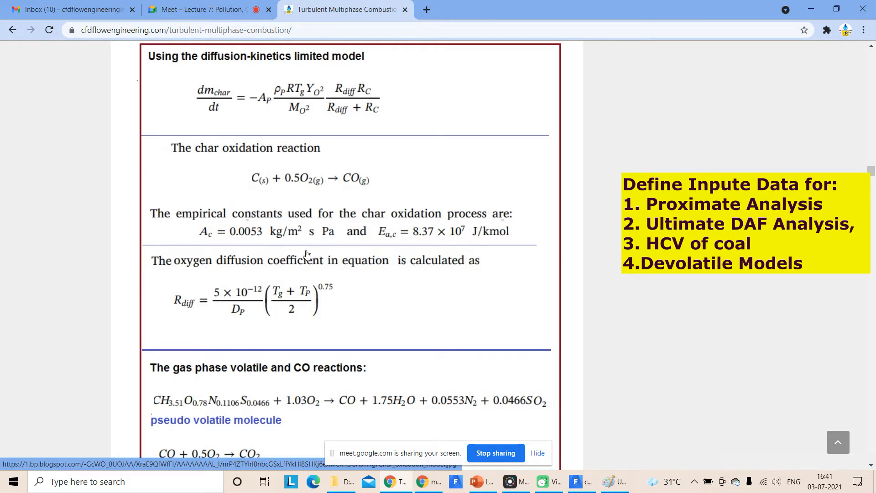
scroll(307, 255, down, 1)
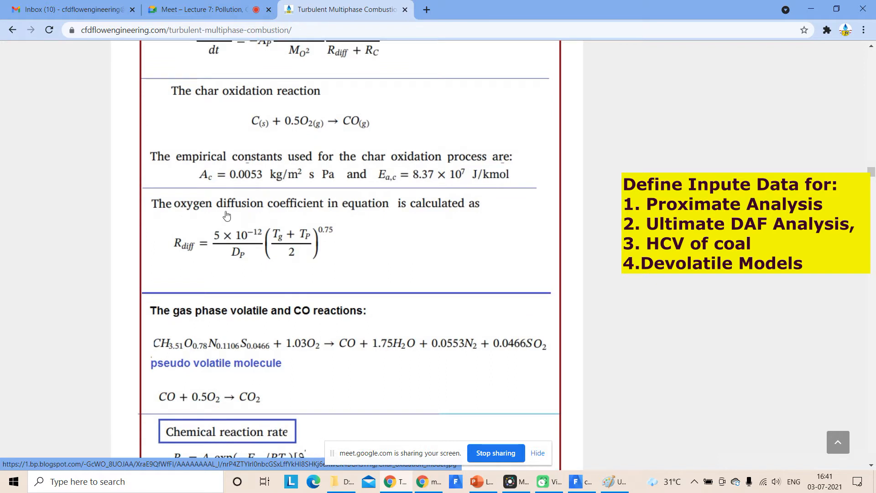
scroll(387, 242, up, 1)
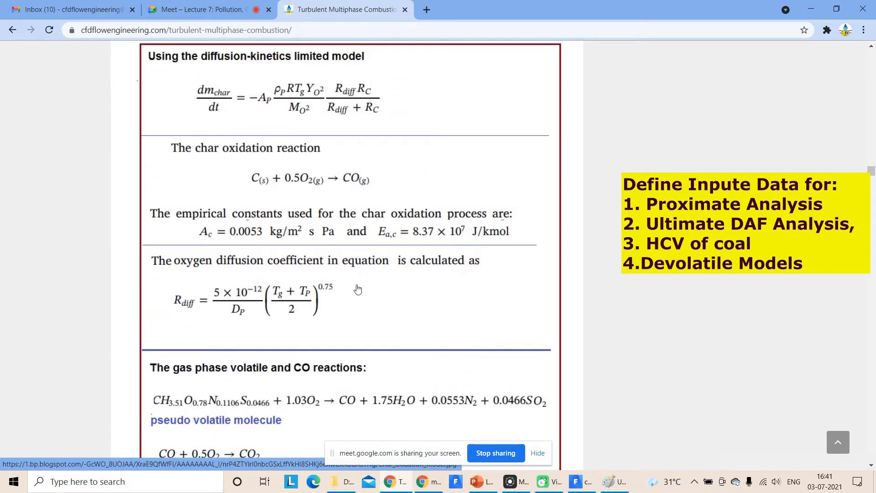
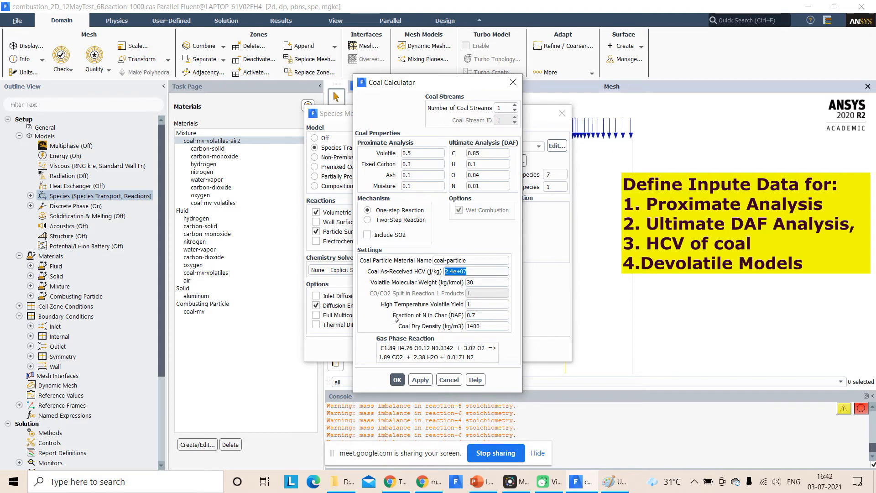
- Check the Coal Calculator's fraction of N in char and coal dry density, and cancel out of it and the Species Model settings
click(470, 315)
drag(474, 315, 455, 318)
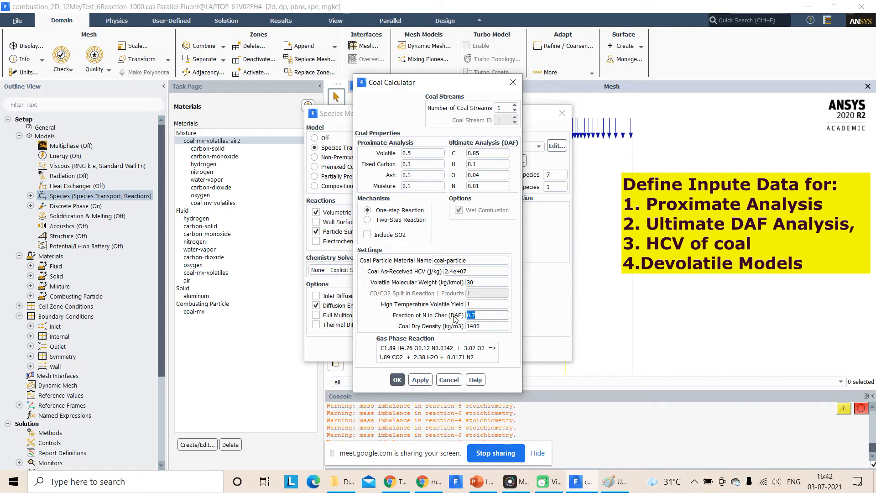
drag(480, 326, 467, 327)
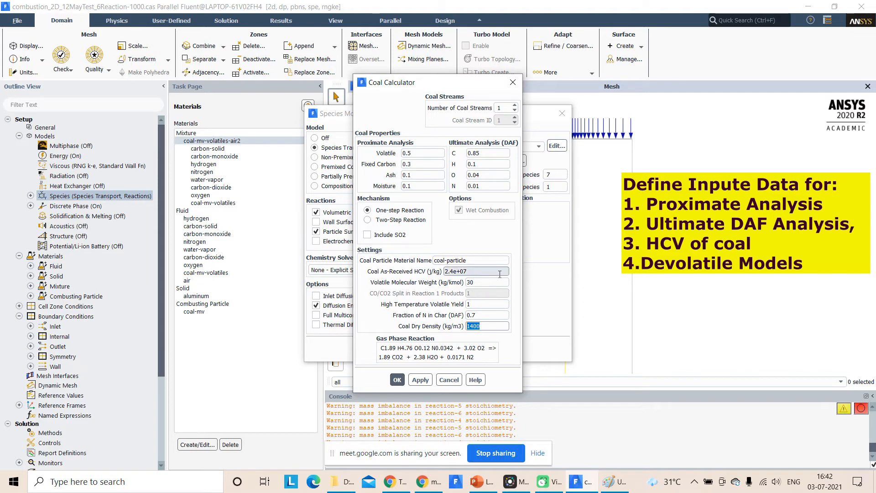
click(449, 379)
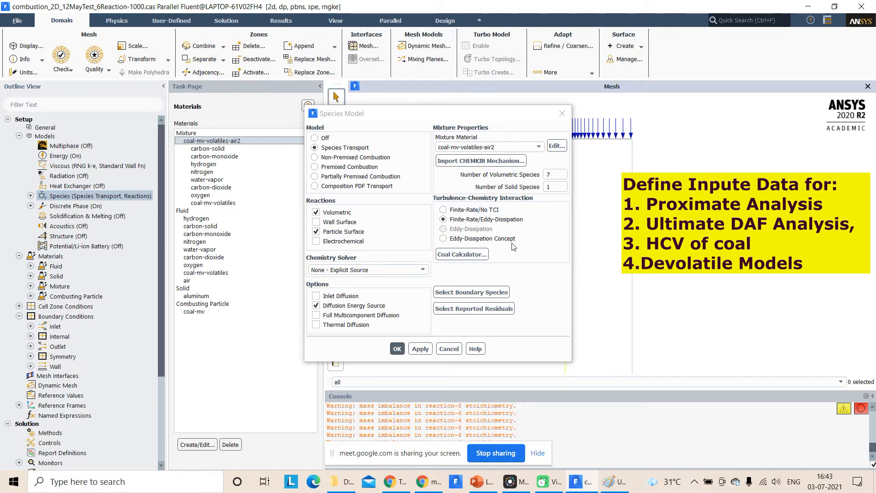
click(453, 348)
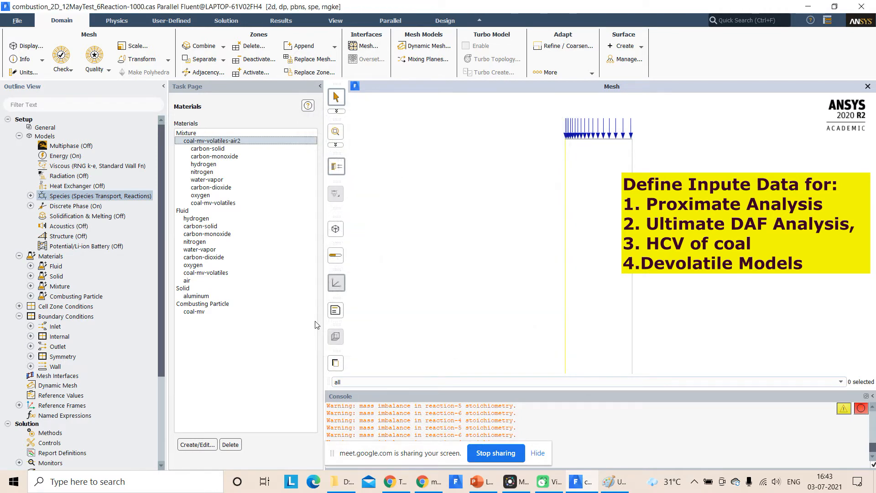
- Open the new_fluid cell zone settings and apply them with material coal-mv-volatiles-air2 and Reaction enabled
double_click(46, 259)
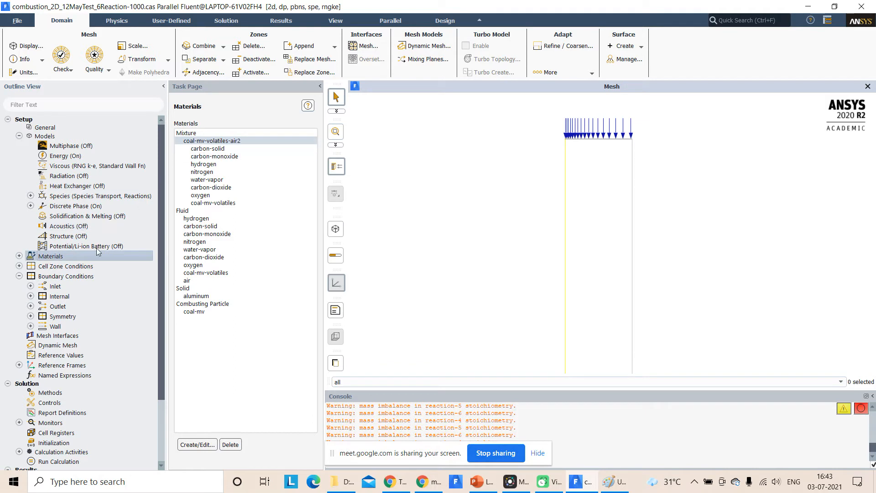
double_click(63, 267)
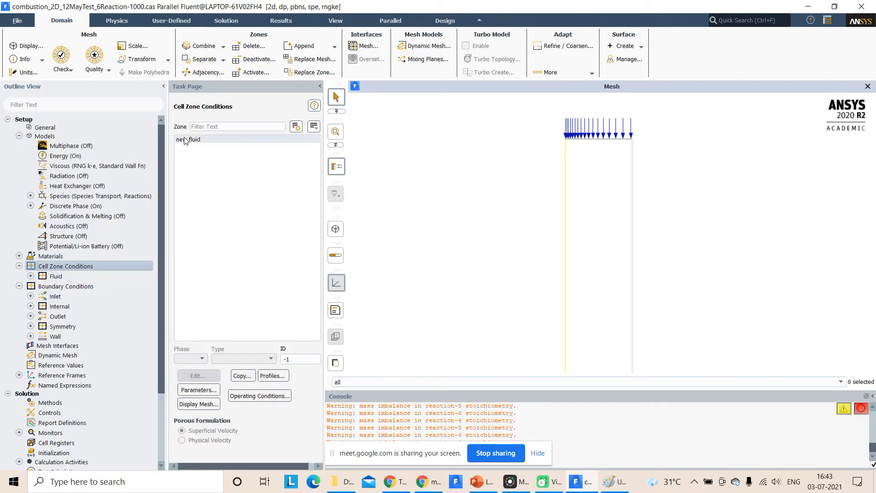
click(184, 140)
click(196, 374)
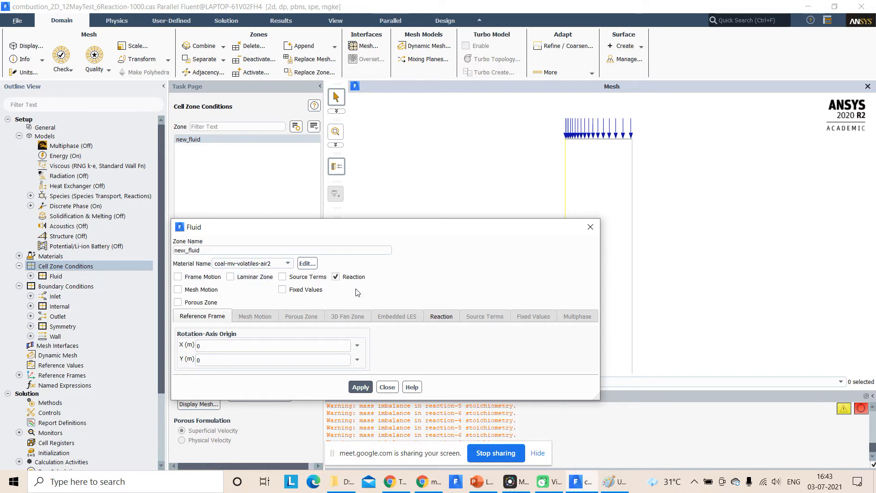
click(360, 387)
click(387, 387)
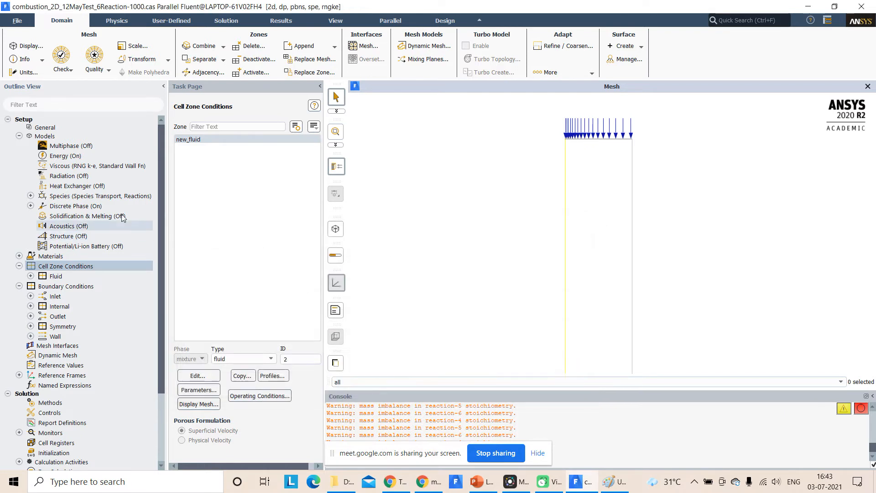
- Enable the Discrete Ordinates (DO) radiation model with its default settings
double_click(68, 177)
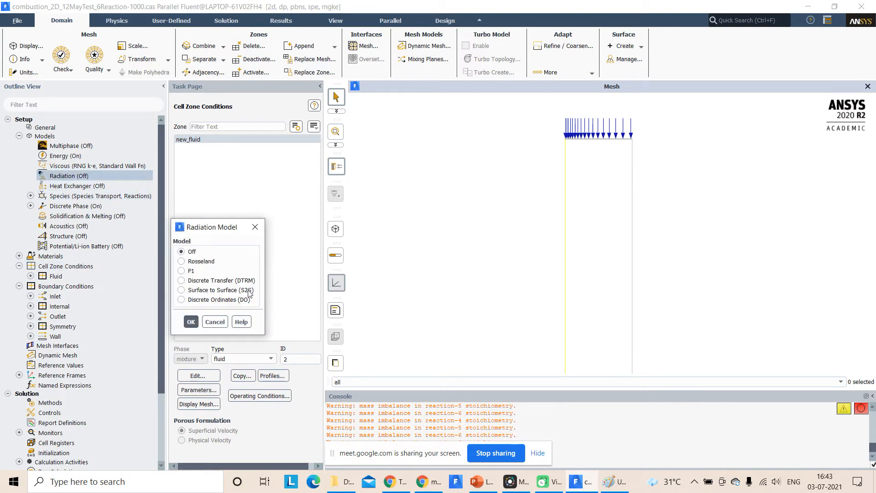
click(232, 300)
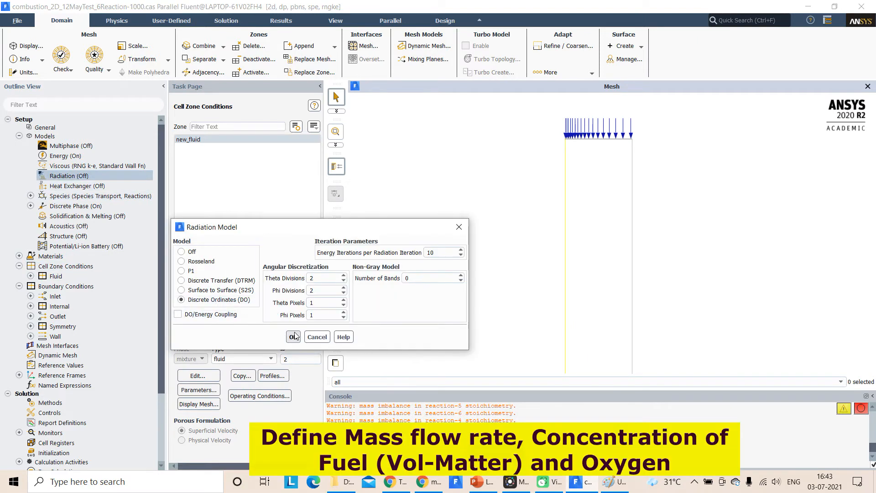
click(294, 337)
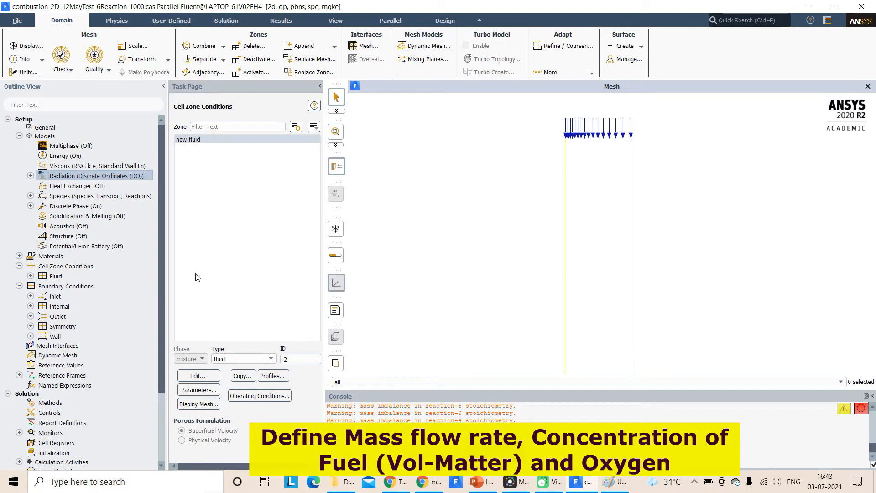
- Reopen the new_fluid cell zone and apply it with Participates In Radiation and Reaction enabled
double_click(67, 266)
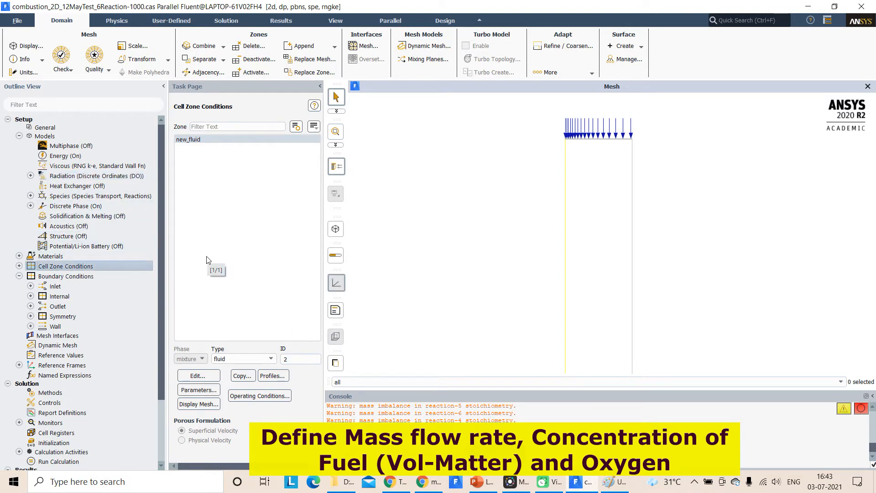
double_click(228, 139)
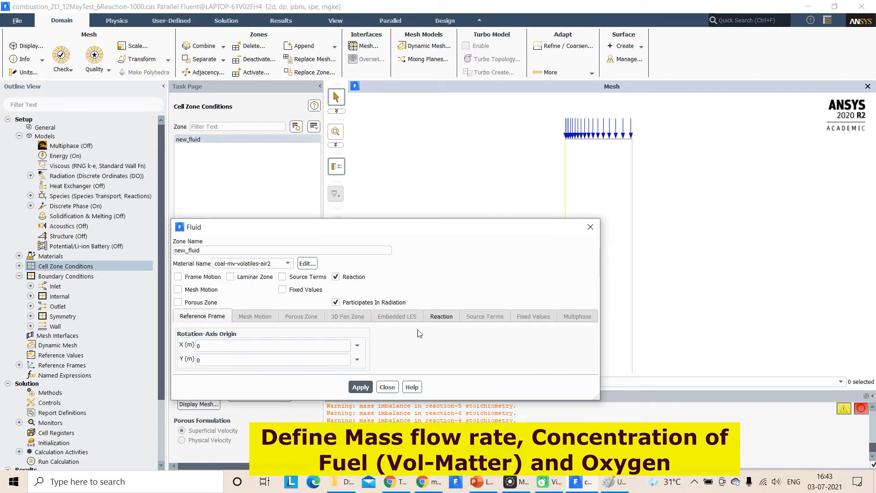
click(360, 387)
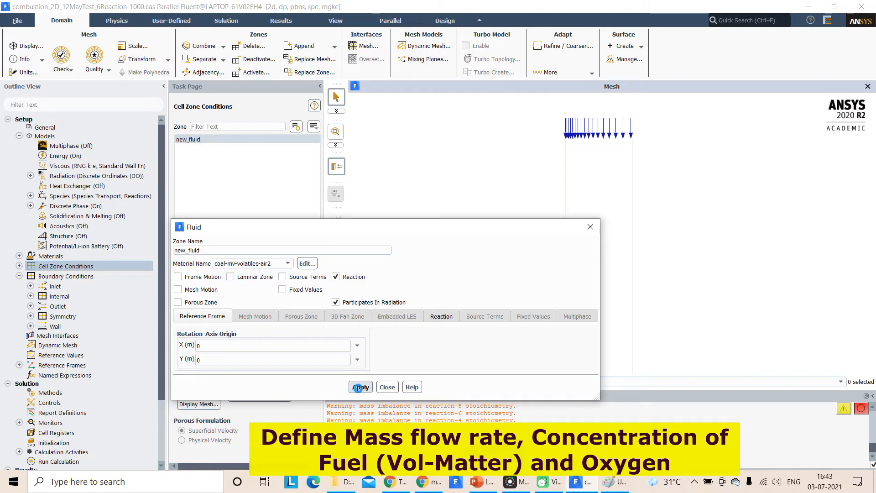
click(387, 387)
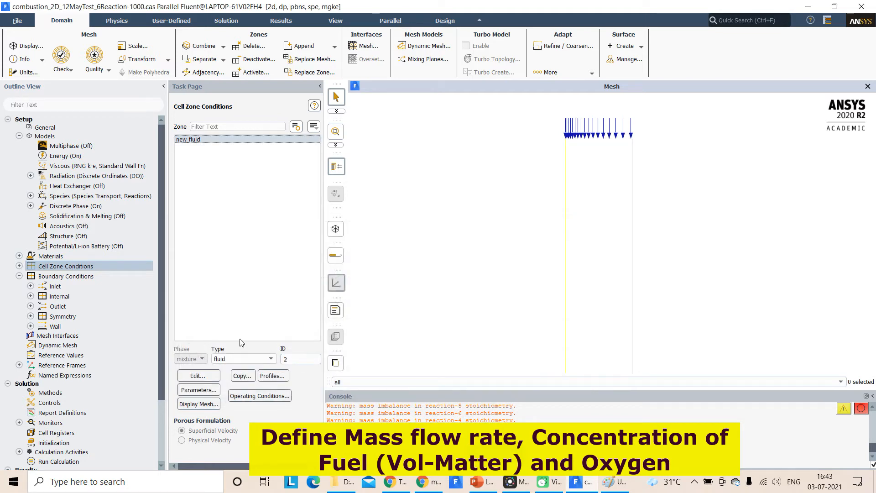
- List the boundary condition zones and expand the Materials branch of the setup tree
double_click(88, 276)
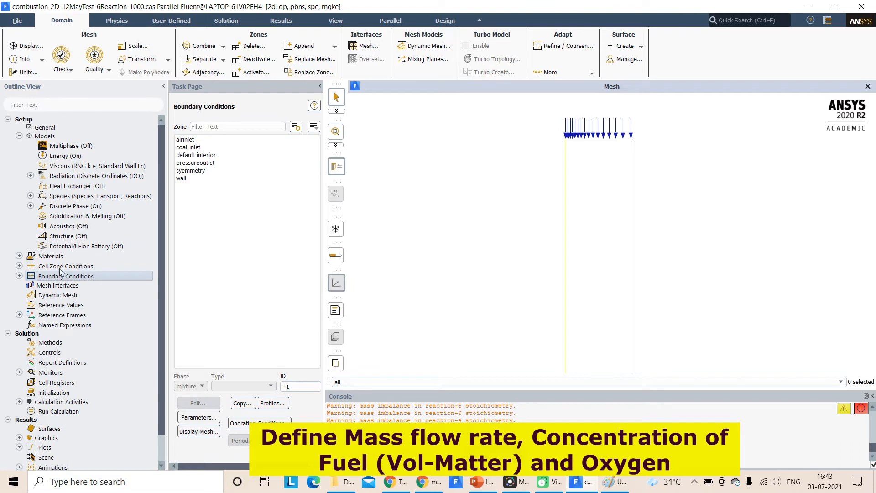
click(19, 256)
scroll(607, 230, down, 1)
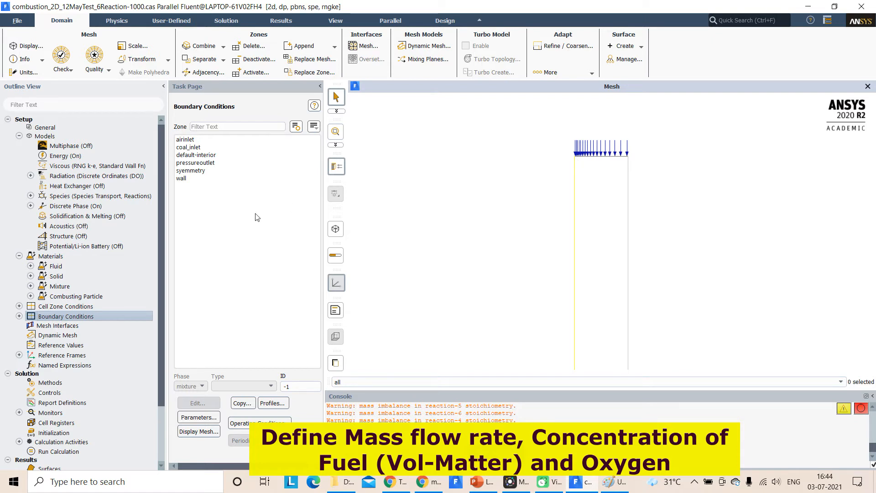
- Open the discrete phase injection injection-0 and make it a surface injection released from coal_inlet
click(31, 207)
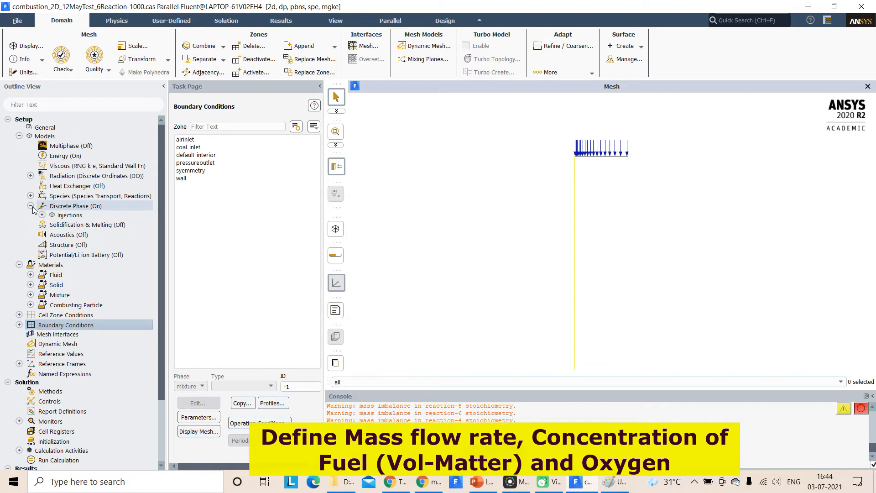
click(42, 215)
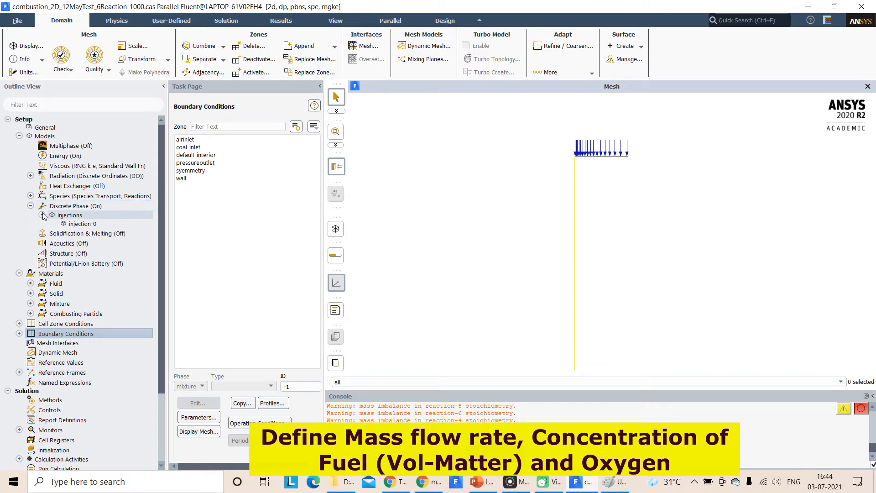
double_click(82, 223)
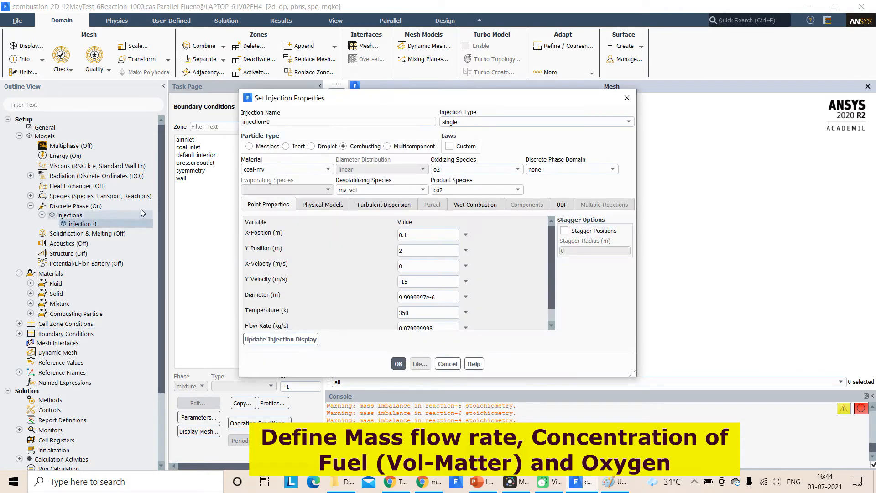
click(495, 121)
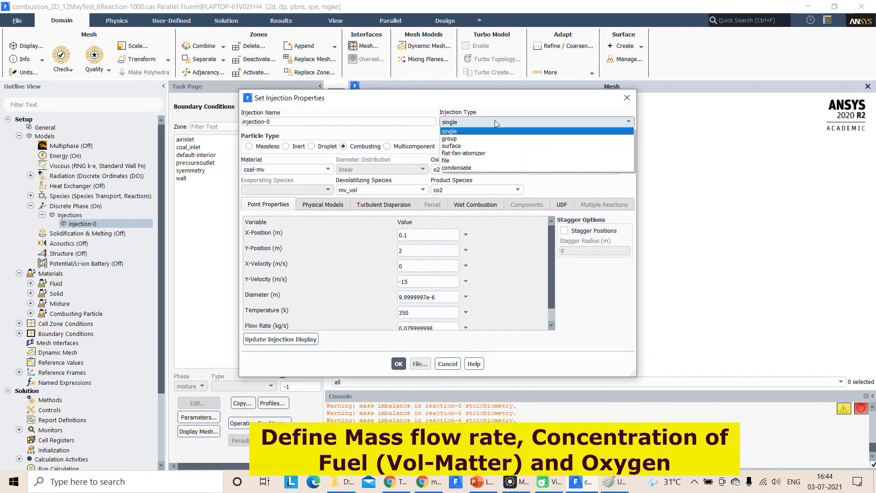
click(462, 146)
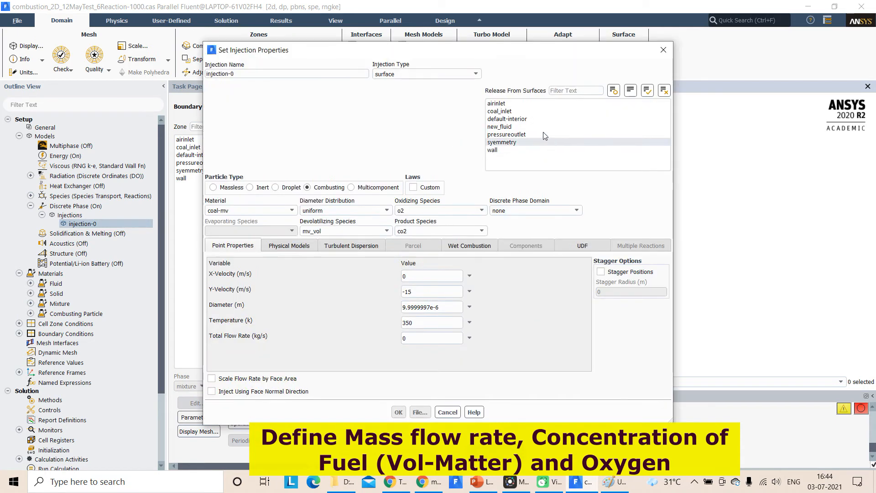
click(506, 111)
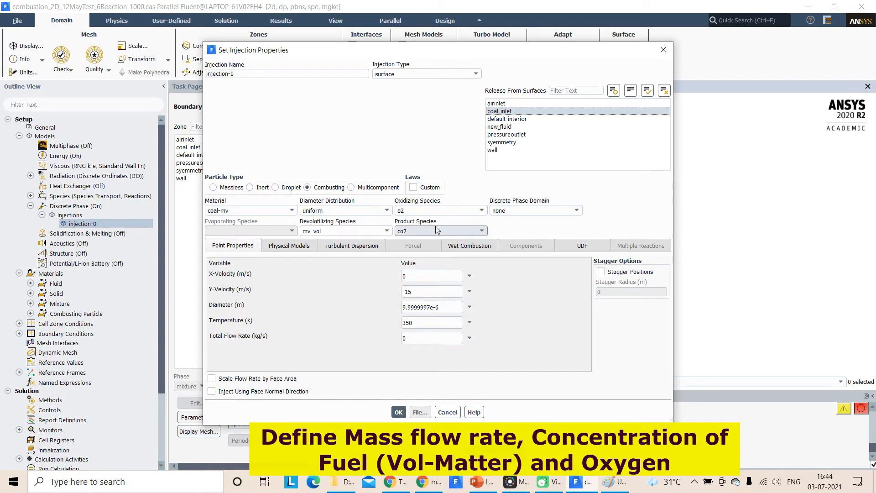
- Set the injection's diameter distribution to rosin-rammler and bring up its diameter and spread parameters
click(346, 212)
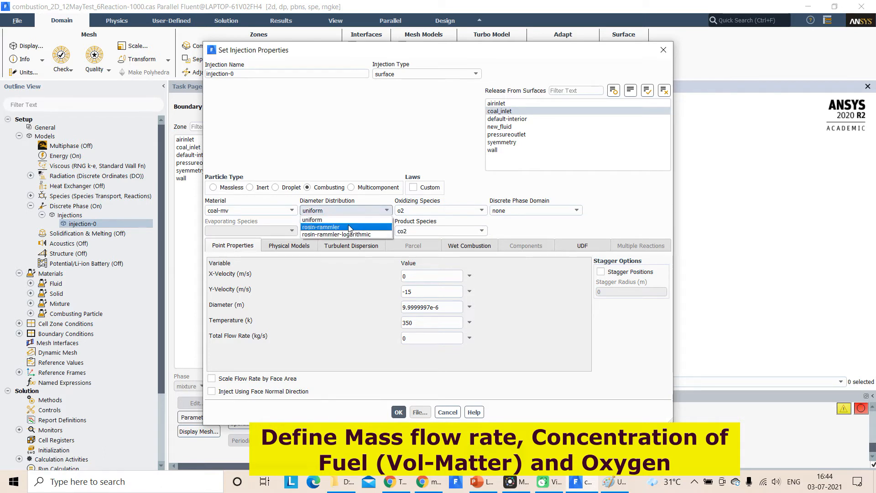
click(349, 227)
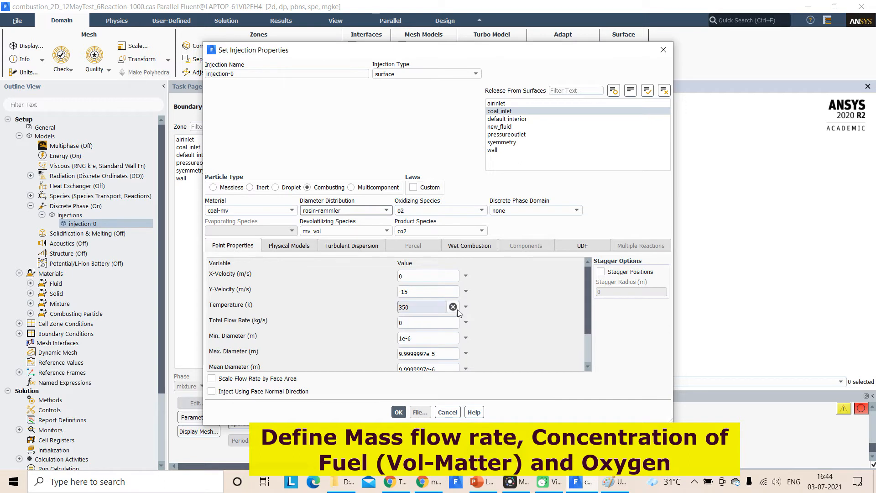
scroll(510, 343, down, 1)
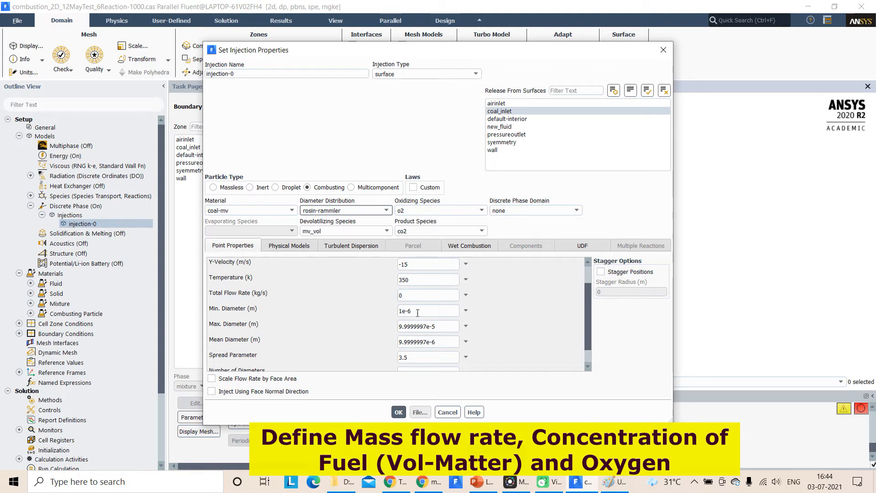
- Set the minimum particle diameter of injection-0 to 5e-6 m
drag(420, 312, 395, 314)
click(401, 310)
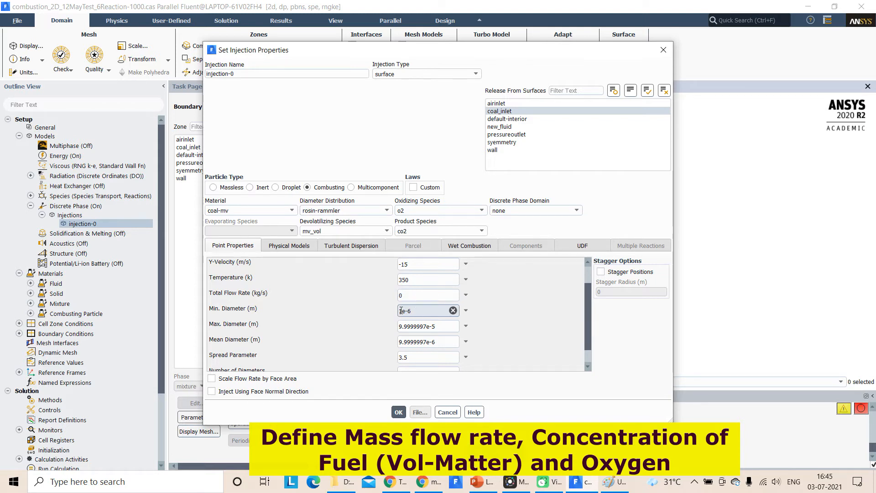
text(5)
key(BackSpace)
click(422, 326)
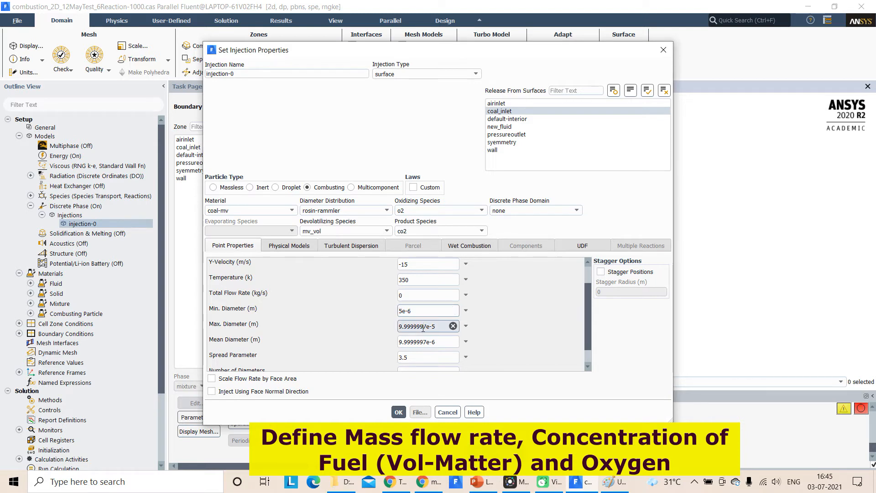
- Set the mean particle diameter to 6e-6 m and check the spread parameter and number of diameters
click(432, 342)
drag(426, 343, 385, 340)
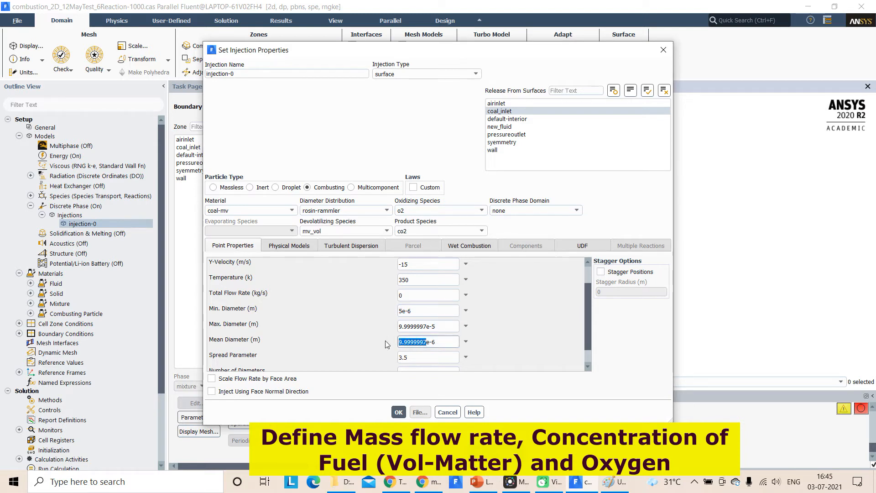
text(6)
scroll(399, 345, down, 1)
click(409, 338)
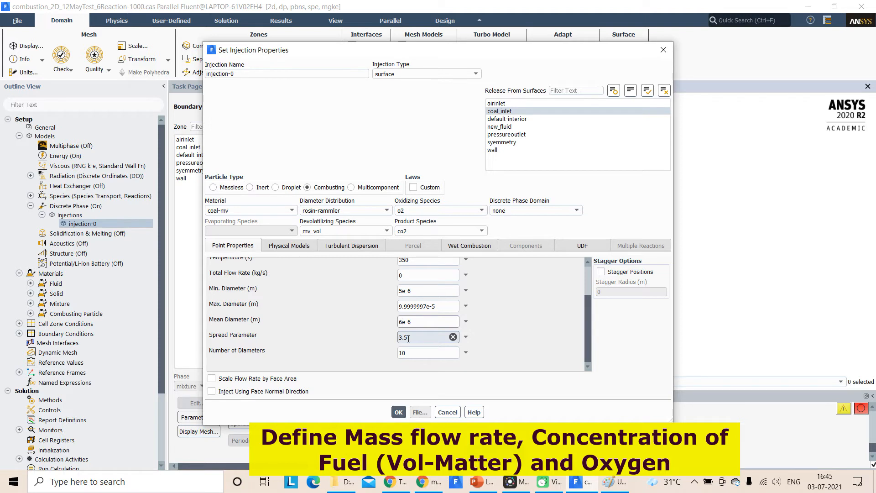
drag(407, 354, 392, 351)
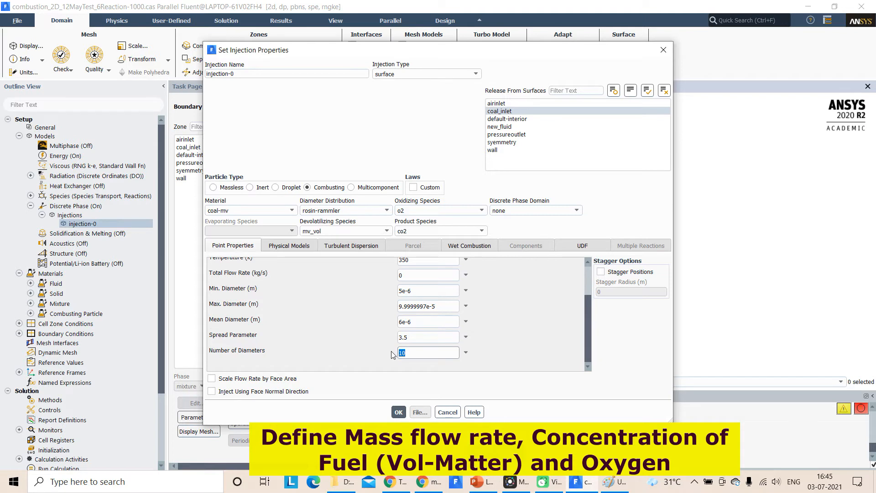
- Set the injection's total flow rate to 0.2 kg/s and apply the injection properties
scroll(390, 340, up, 2)
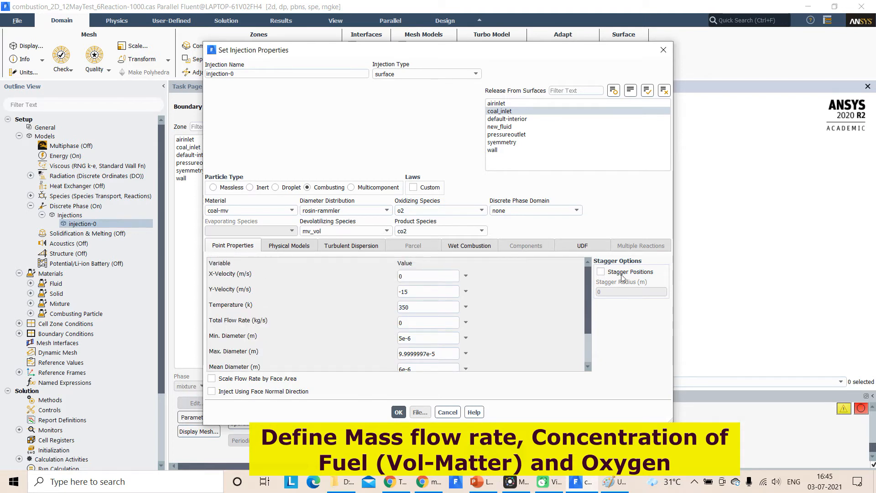
drag(571, 55, 392, 72)
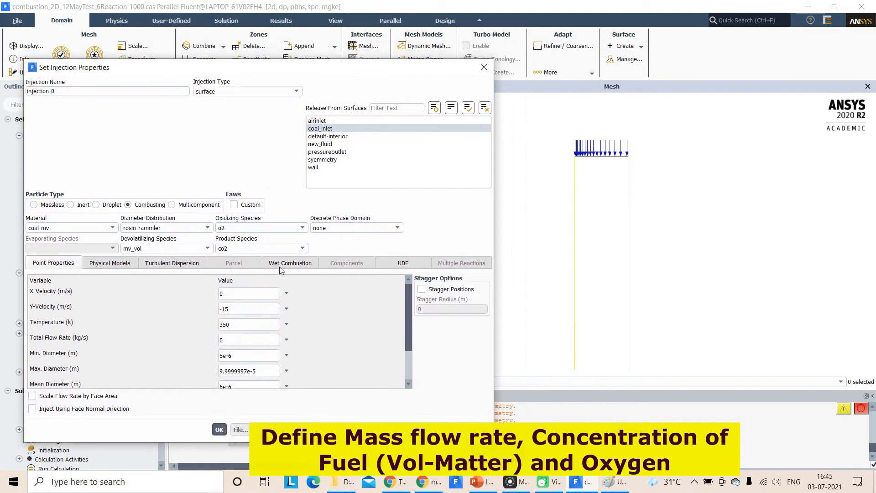
double_click(238, 324)
double_click(222, 339)
click(219, 429)
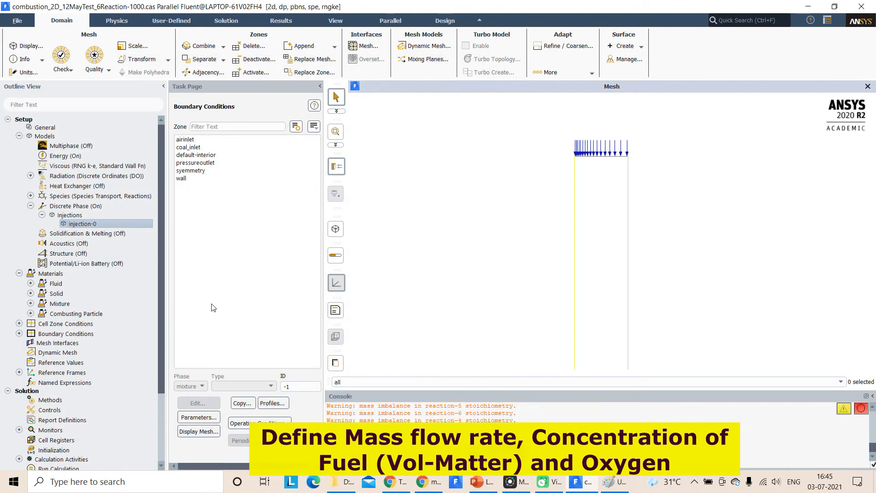
- Reopen injection-0 and review its physical models and point properties alongside the coal inlet arrows in the mesh view
double_click(120, 222)
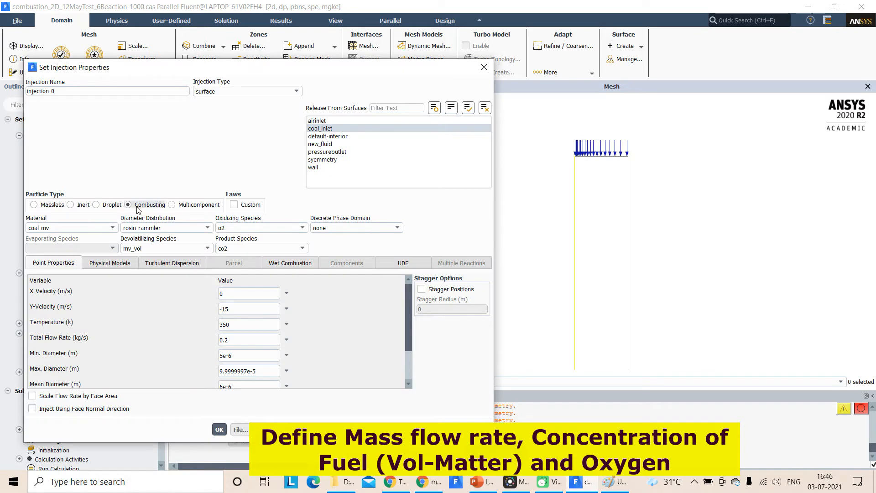
click(109, 263)
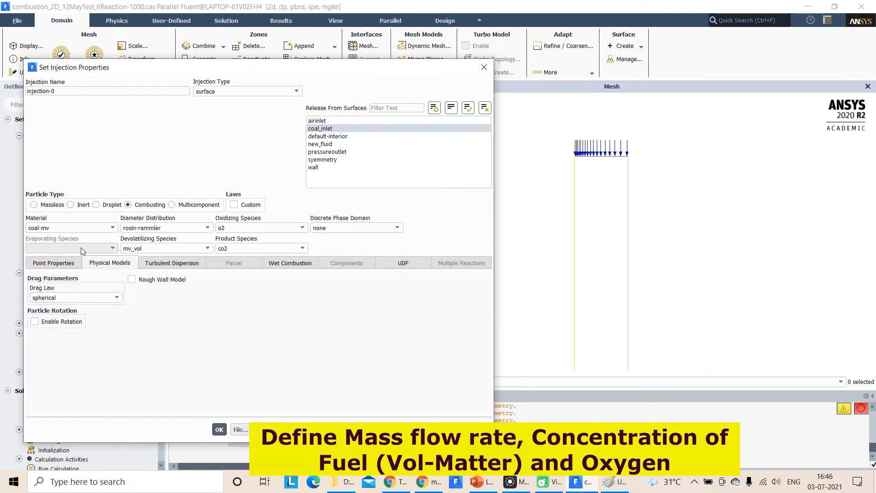
click(77, 265)
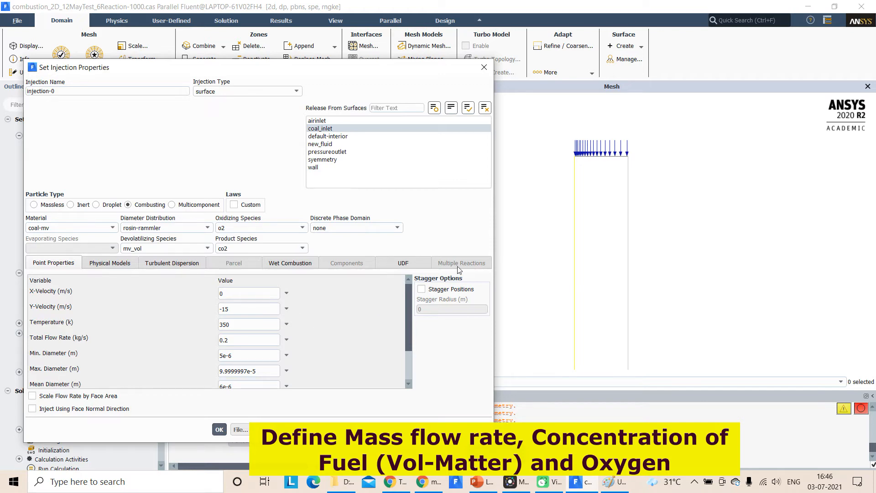
scroll(640, 223, down, 1)
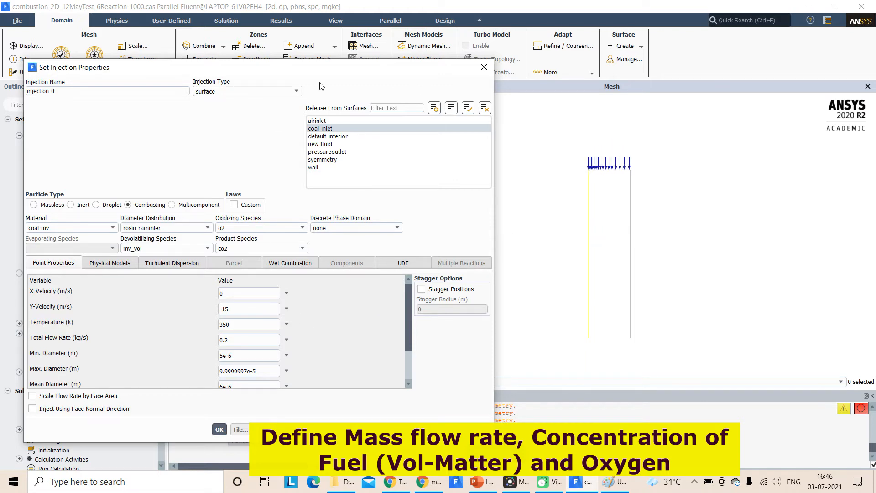
drag(332, 71, 117, 108)
scroll(578, 215, up, 2)
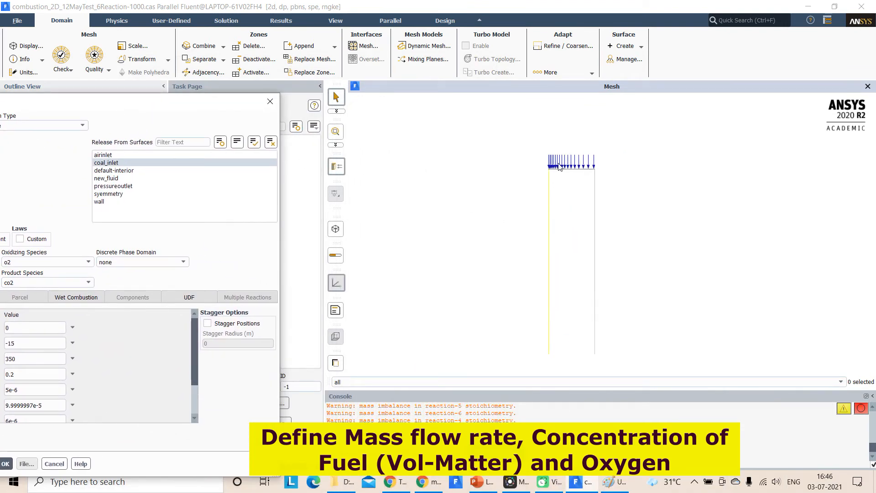
drag(214, 101, 393, 81)
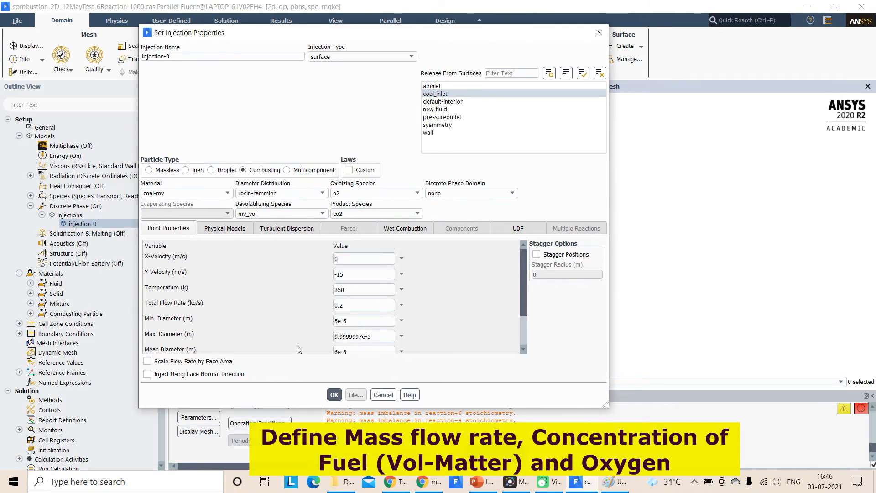
- Try the Inject Using Face Normal Direction option with its velocity magnitude, turn it off again and apply the injection
click(224, 374)
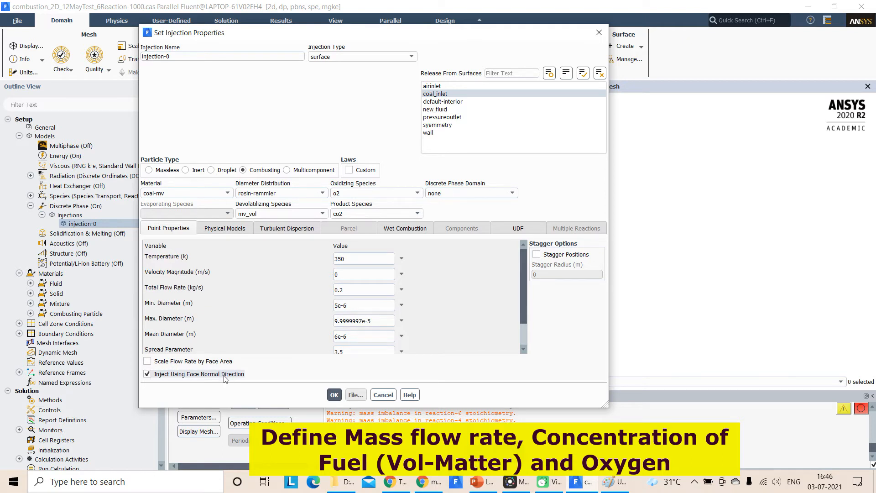
double_click(361, 274)
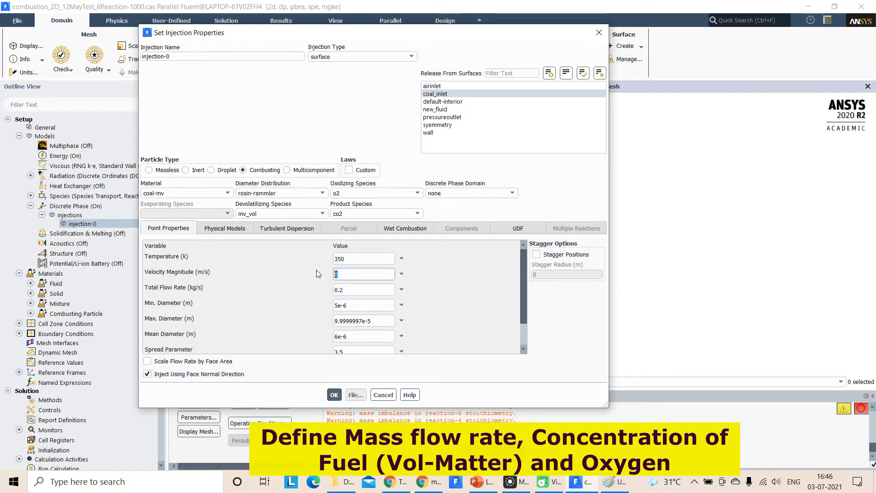
click(236, 375)
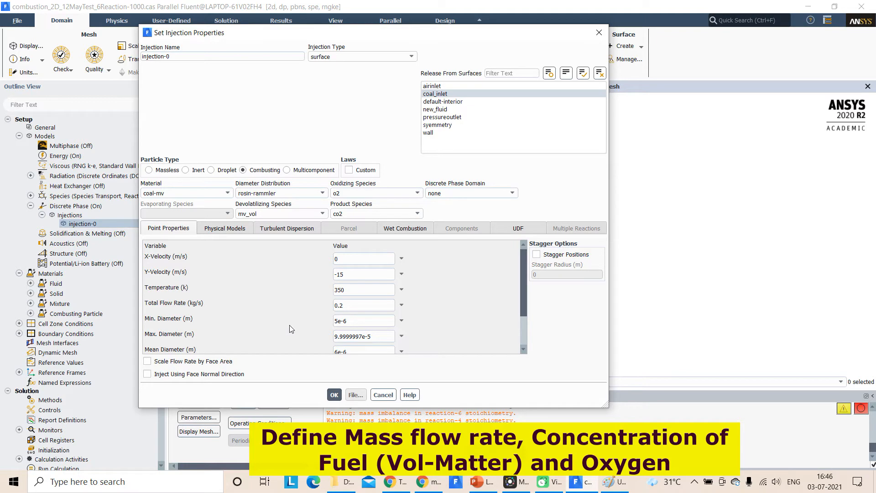
click(335, 395)
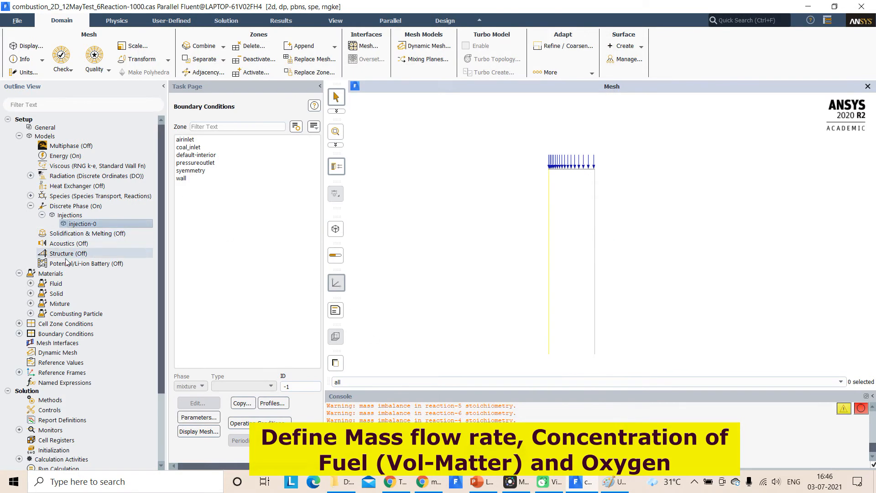
- Reopen injection-0, check its drag law settings and enable the Discrete Random Walk Model for stochastic tracking
double_click(79, 224)
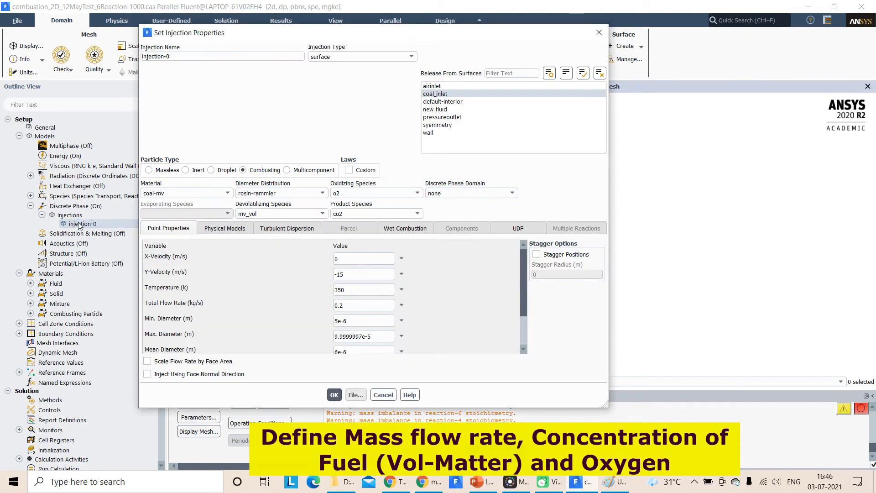
click(233, 229)
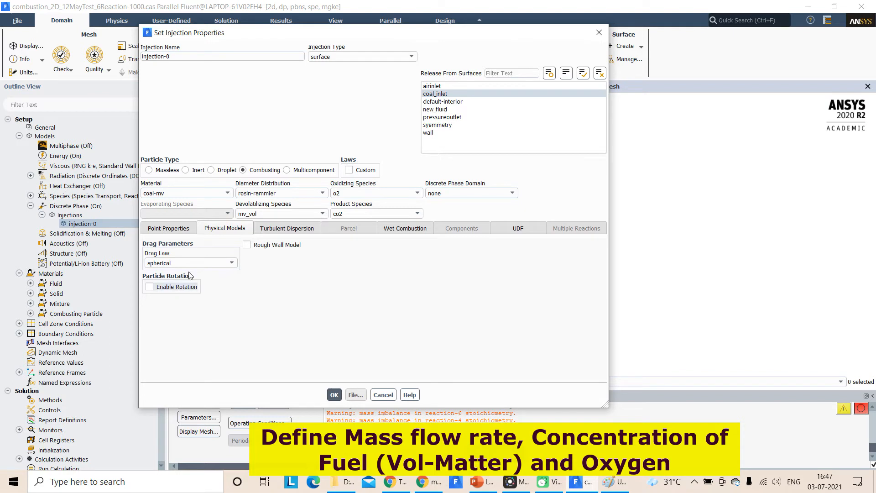
click(273, 231)
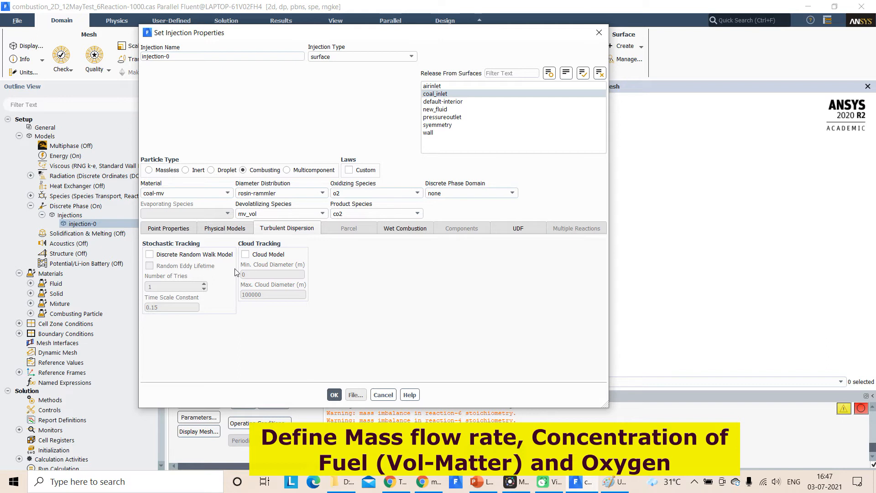
click(227, 255)
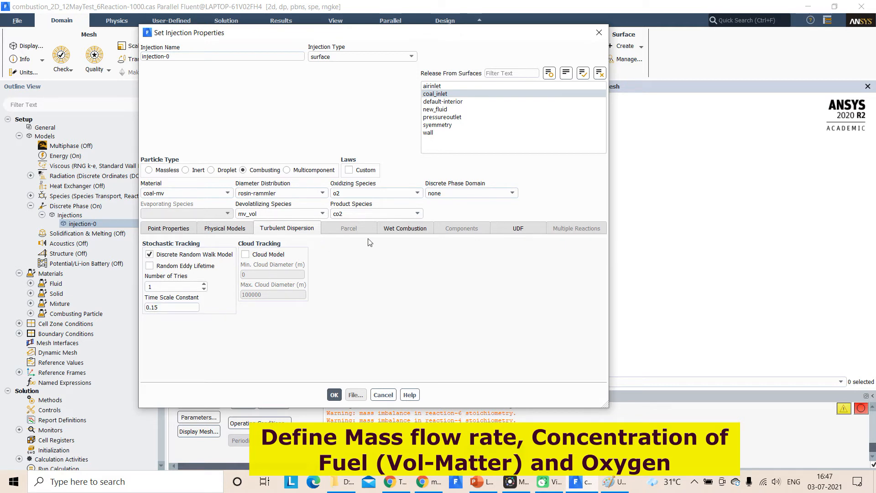
- Enable the Wet Combustion Model with hydrogen-liquid as the liquid material and open the liquid fraction for editing
click(404, 228)
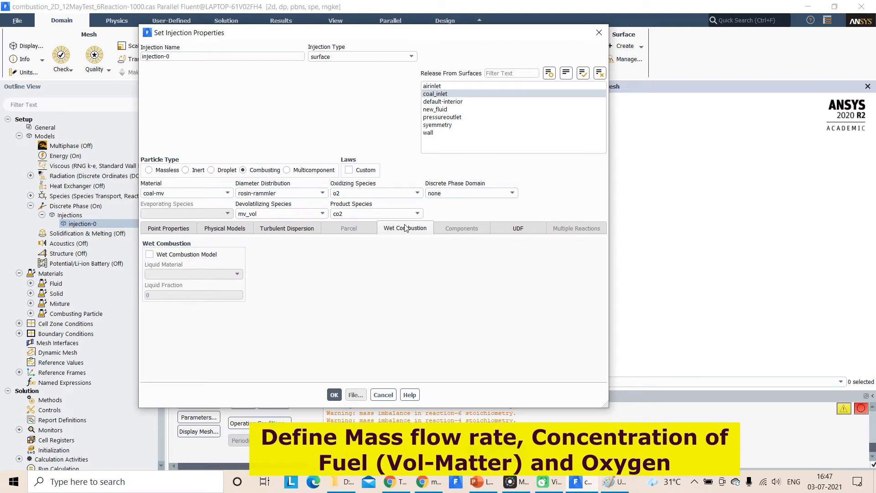
click(174, 254)
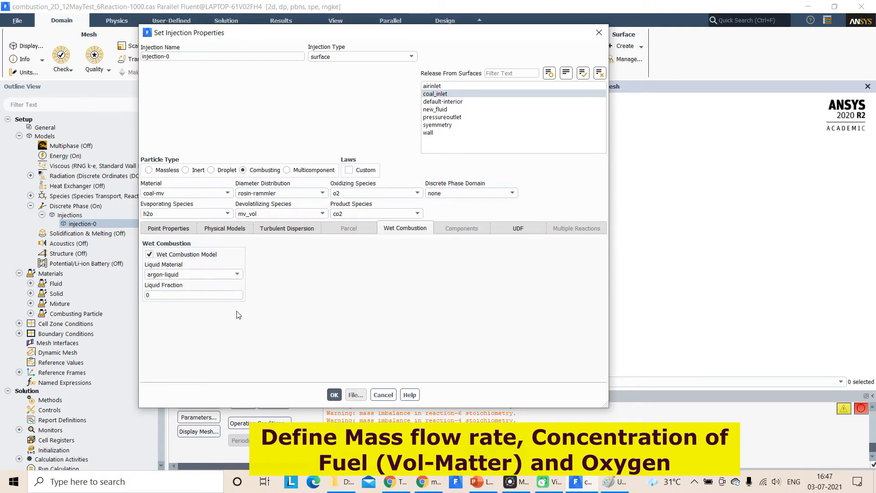
click(217, 276)
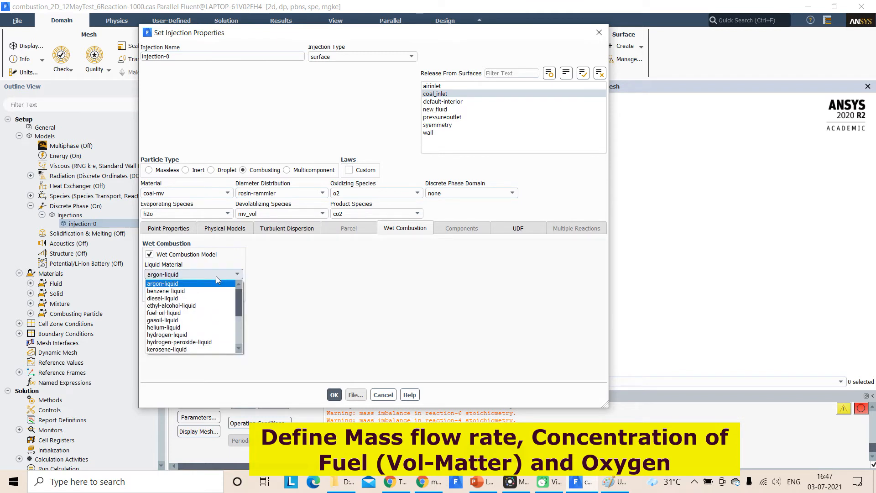
click(190, 335)
click(165, 295)
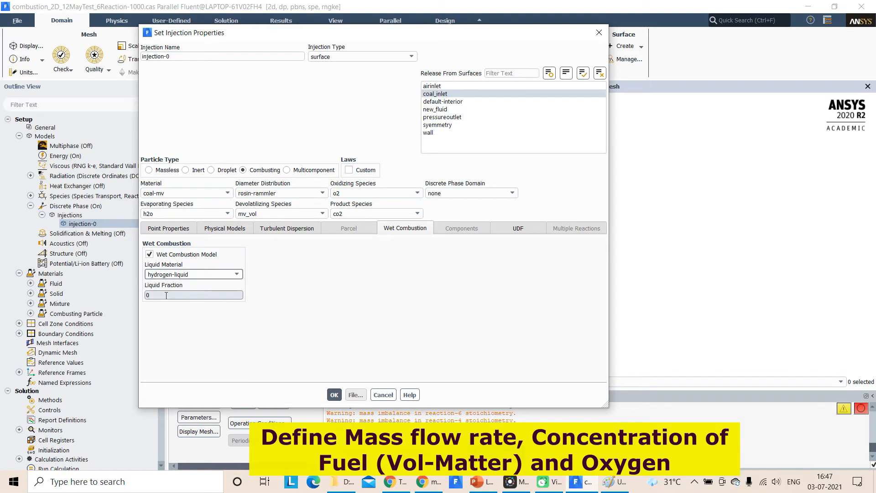
- Enter a liquid fraction of 0.01 for injection-0, turn off the Wet Combustion Model and accept the injection properties
text(.01)
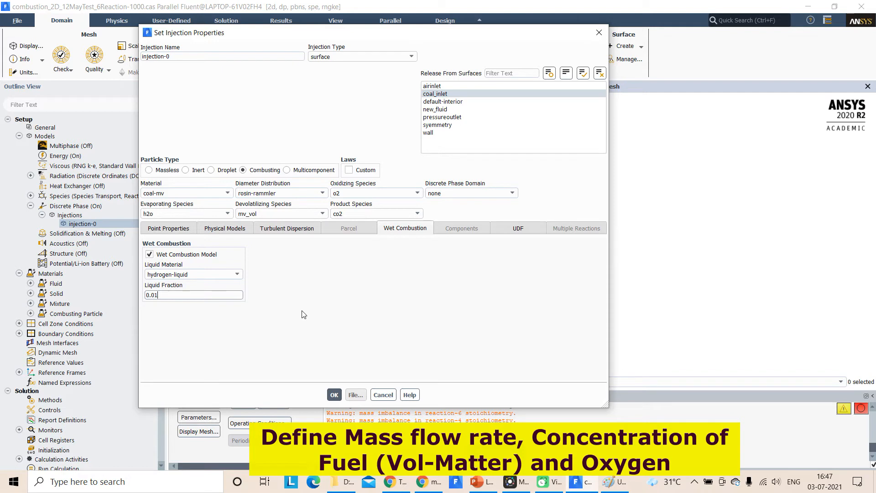
click(151, 255)
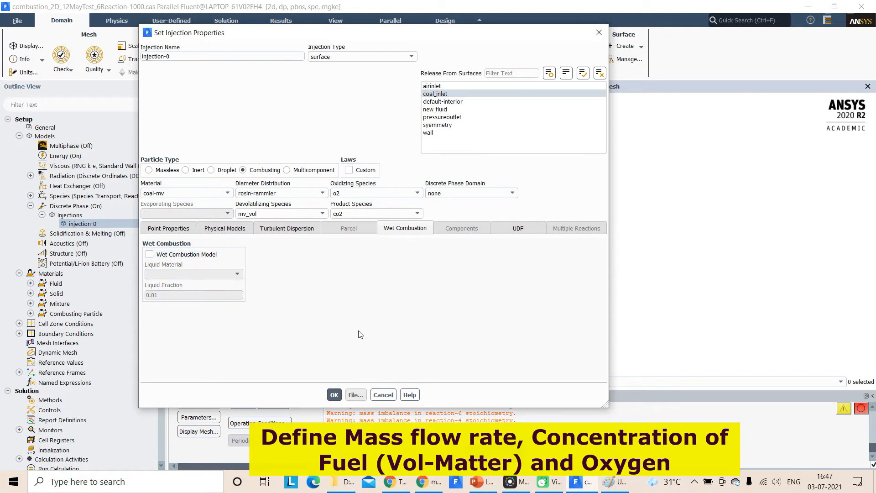
click(334, 394)
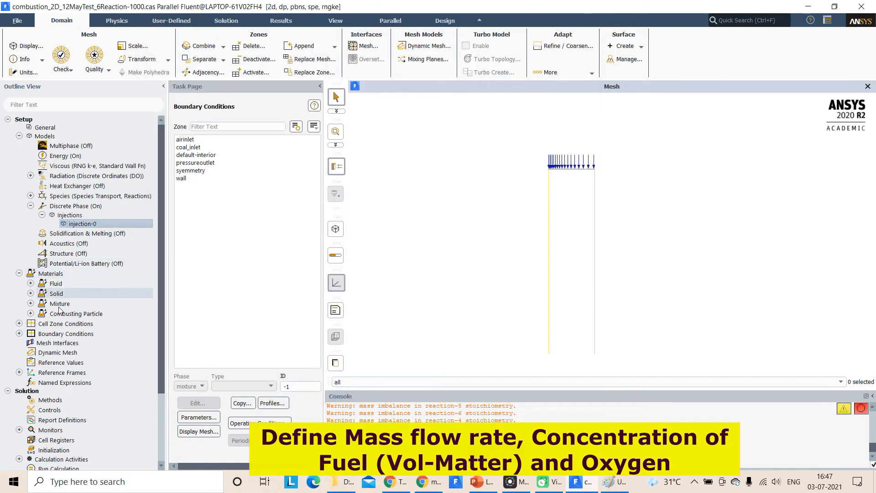
- Open the boundary conditions and group the zone list by zone type
double_click(63, 333)
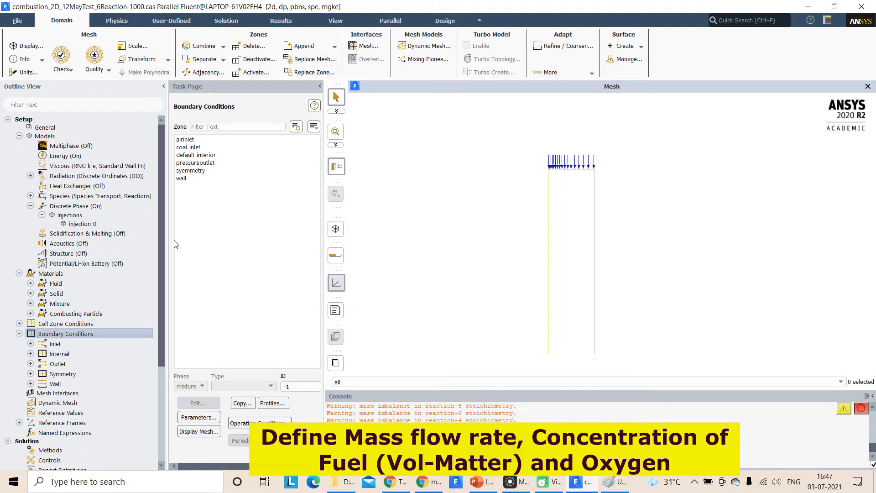
click(314, 126)
click(327, 171)
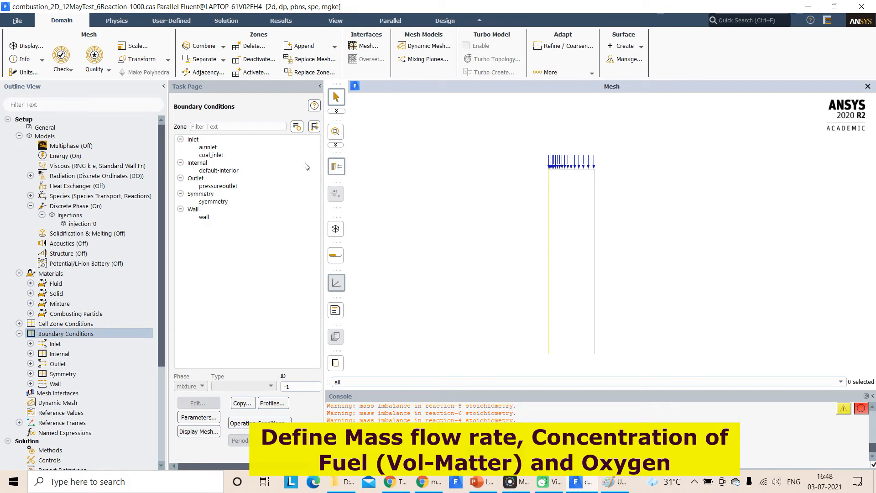
- Review the airinlet velocity inlet's momentum, thermal, radiation and species settings, applying them as they are
click(240, 149)
click(198, 404)
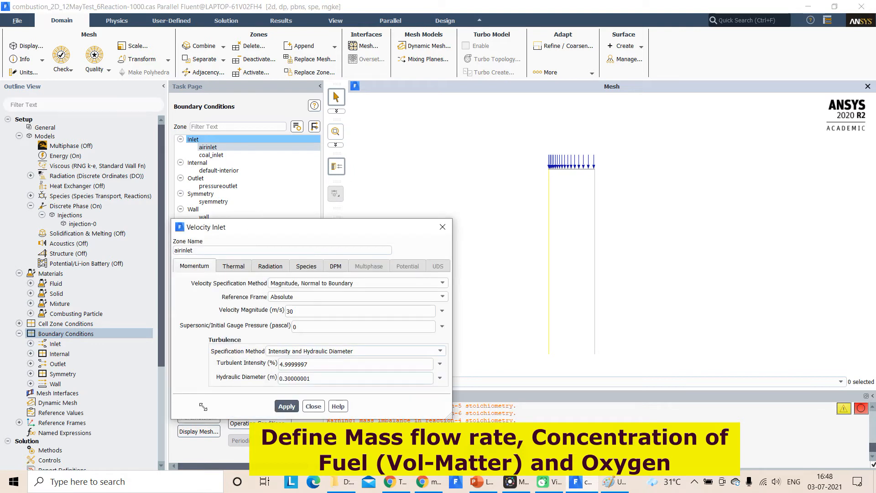
drag(309, 361, 280, 363)
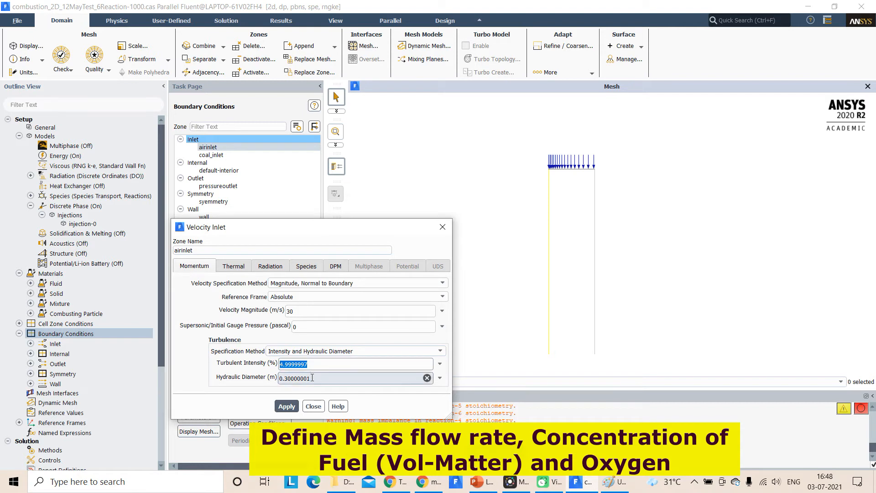
click(235, 268)
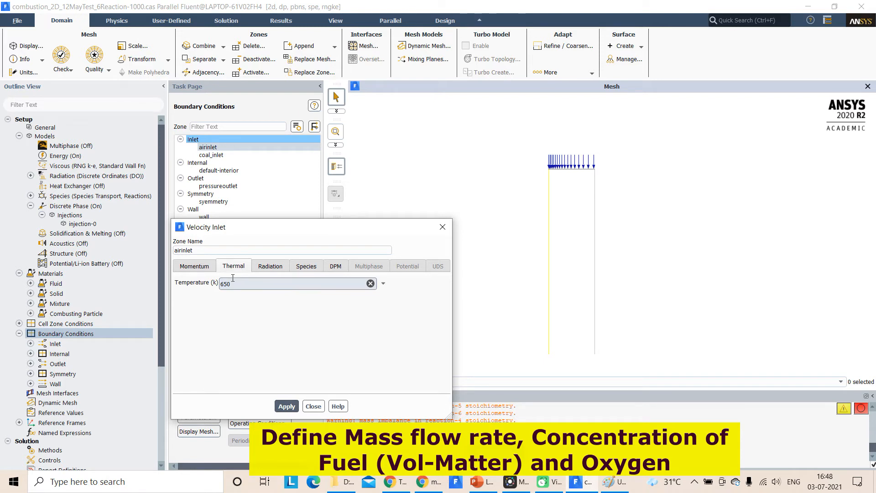
click(272, 268)
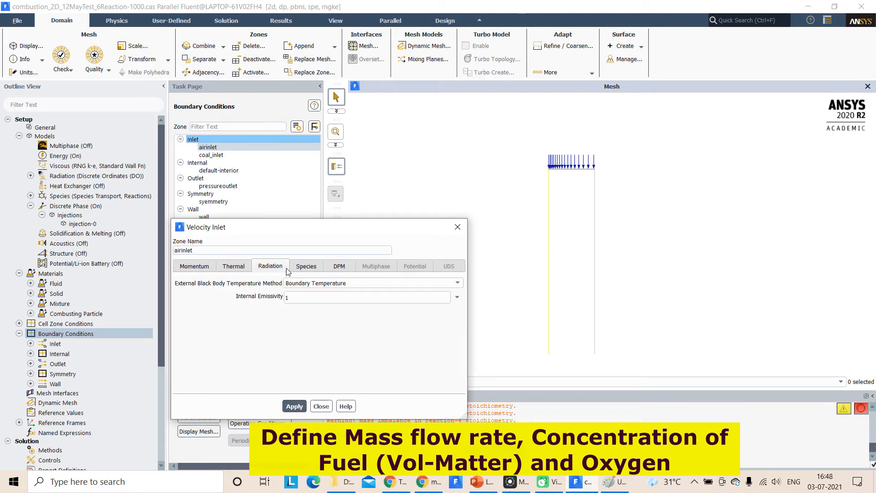
click(301, 269)
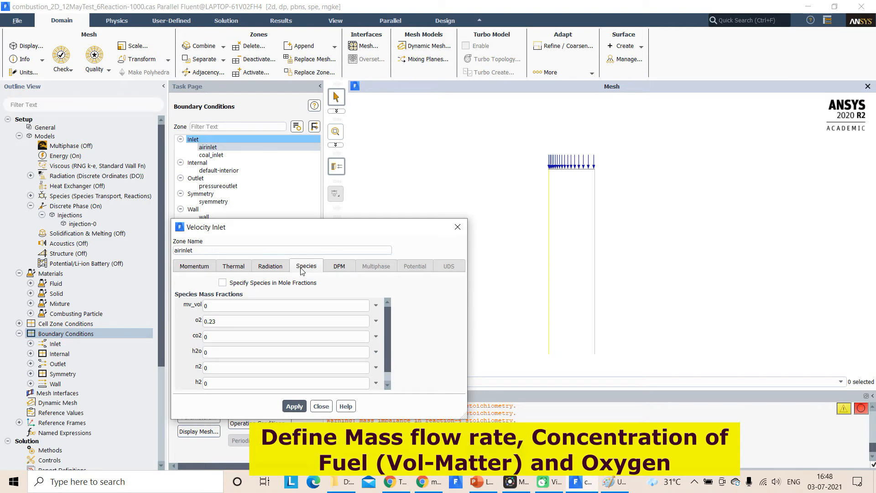
click(291, 407)
click(321, 406)
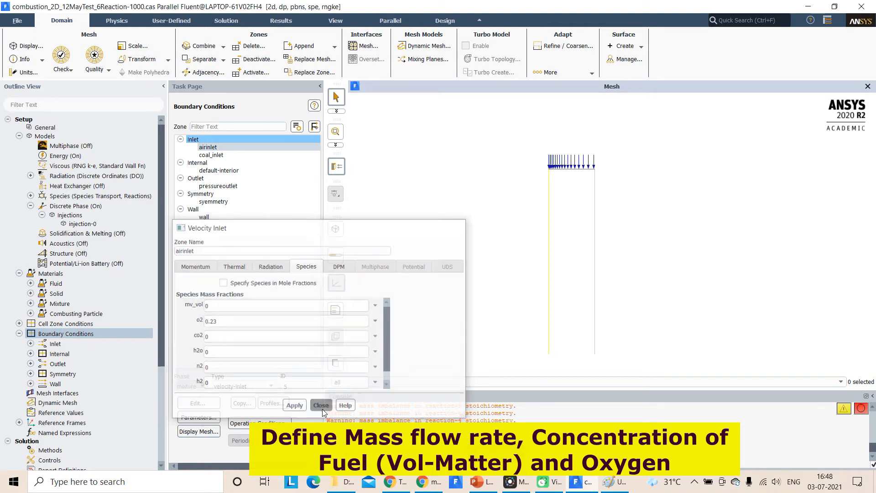
- Examine the coal_inlet velocity inlet's species mass fractions and its velocity magnitude
click(220, 156)
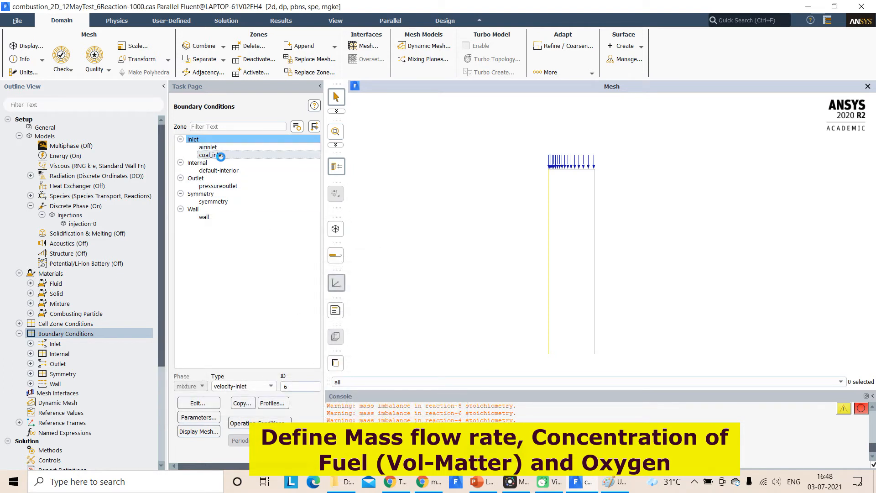
double_click(220, 156)
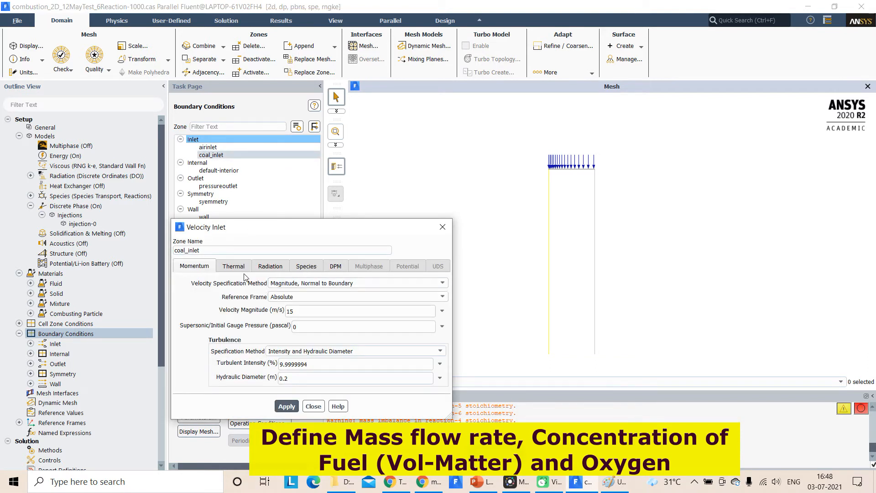
click(306, 266)
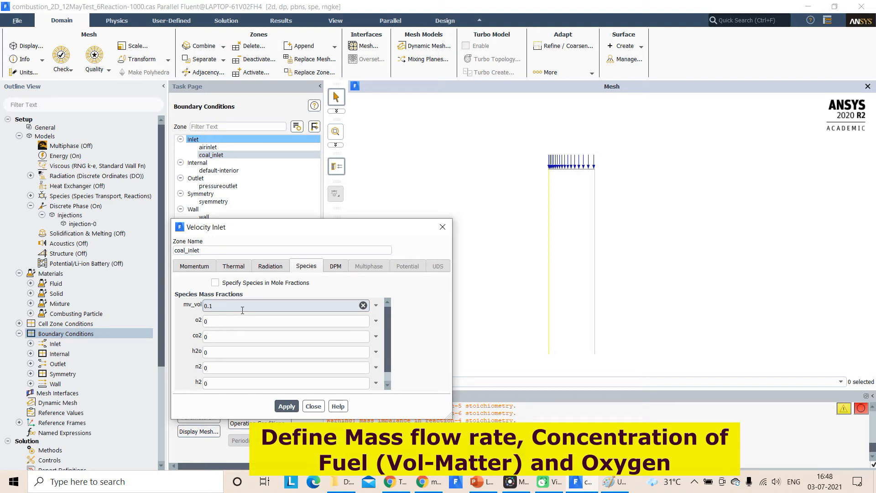
scroll(274, 315, down, 1)
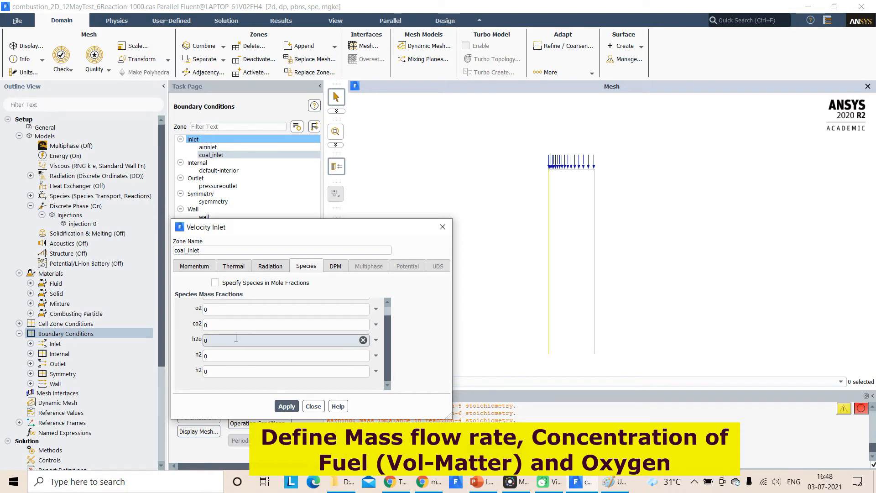
scroll(236, 338, up, 1)
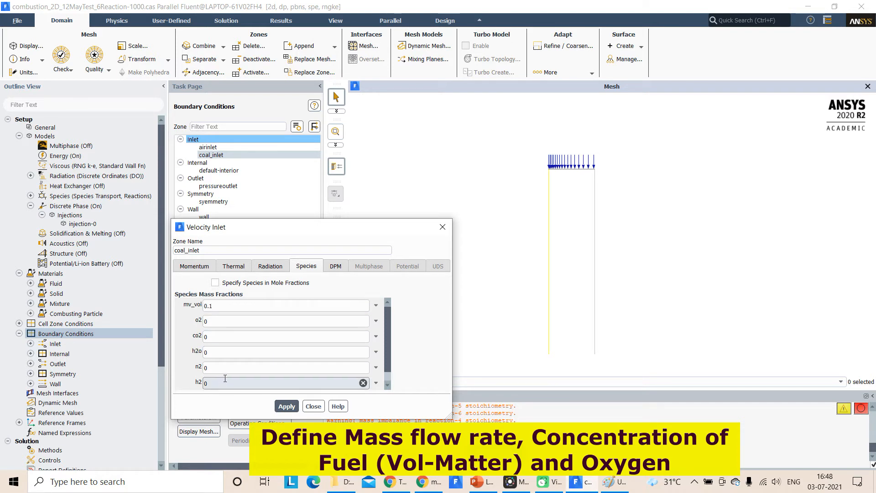
scroll(219, 360, down, 1)
click(195, 266)
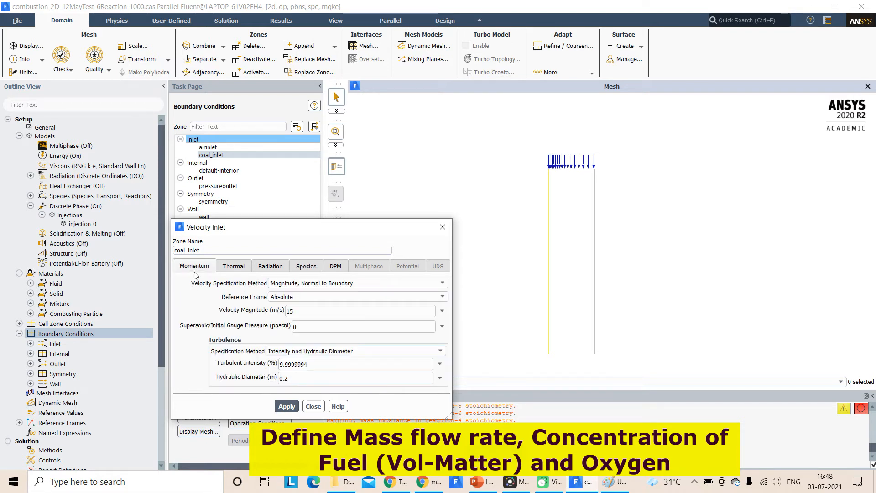
double_click(284, 308)
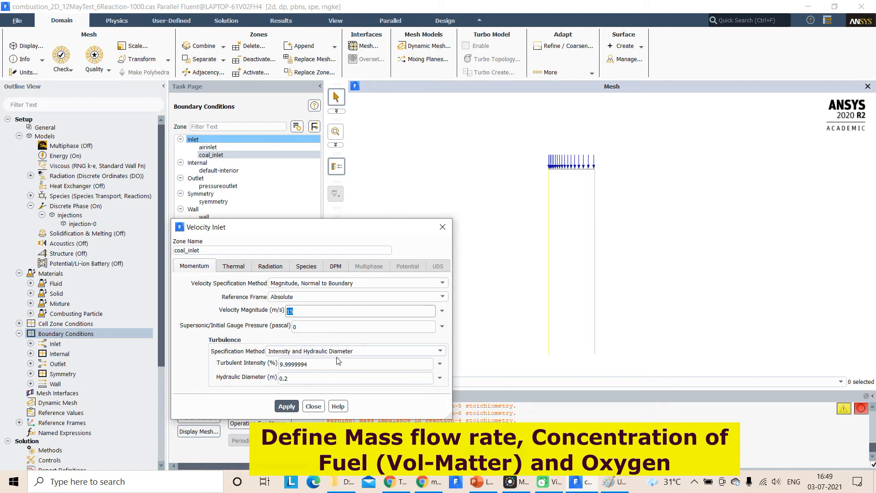
- Set the turbulent intensity of coal_inlet to 5 % and apply the change
drag(309, 364, 279, 364)
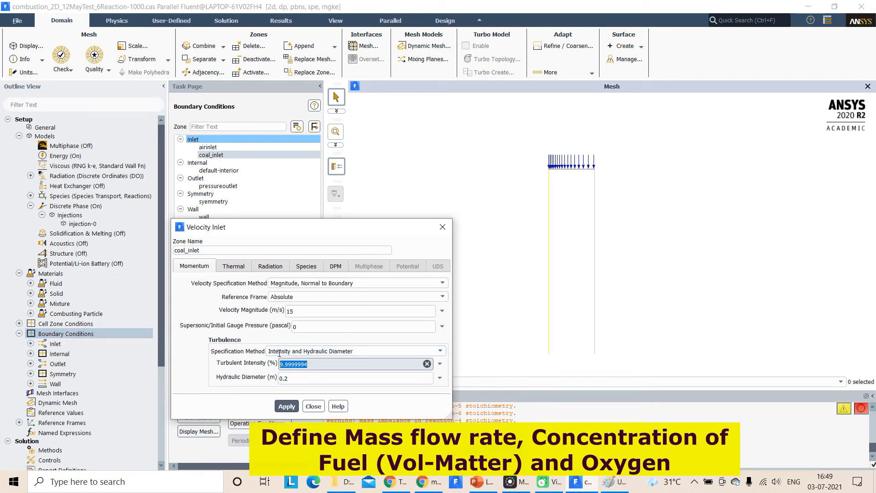
text(5)
click(311, 378)
click(287, 406)
- Check the species and discrete phase settings of coal_inlet, apply them and close its boundary condition
click(313, 267)
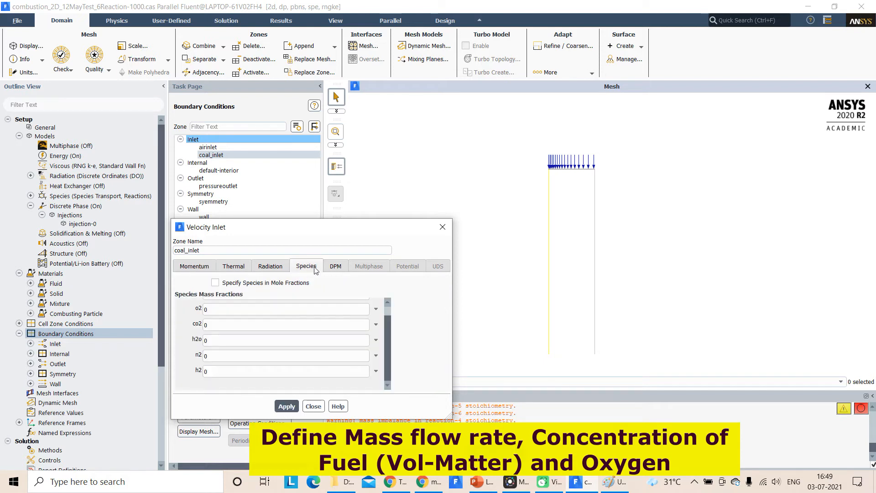
click(337, 266)
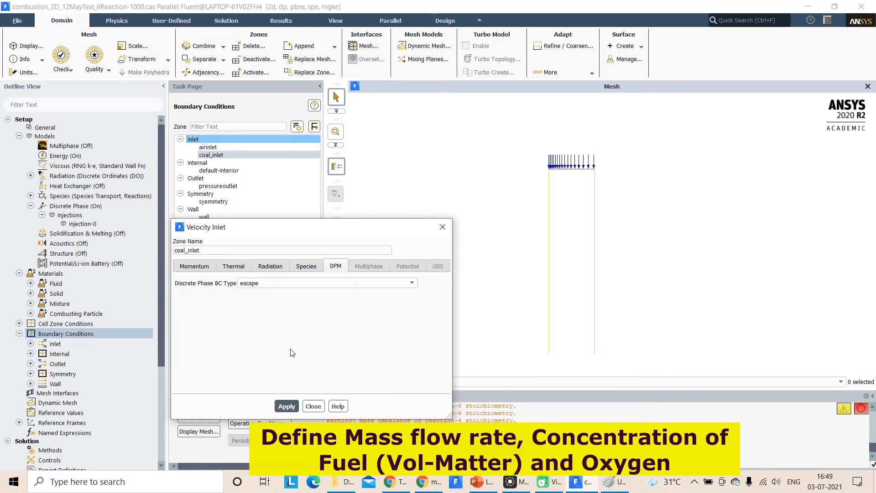
click(285, 405)
click(313, 406)
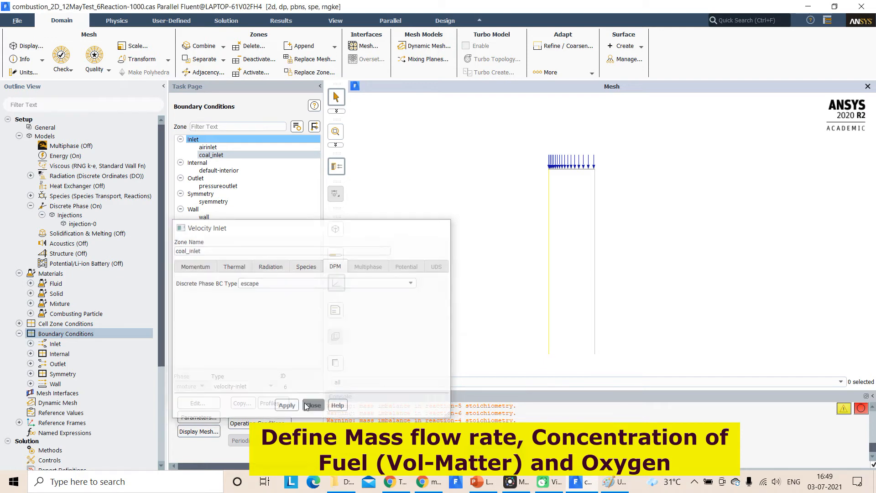
- Review the pressureoutlet zone's momentum settings, backflow temperature, radiation, backflow species mass fractions and discrete phase condition
click(233, 186)
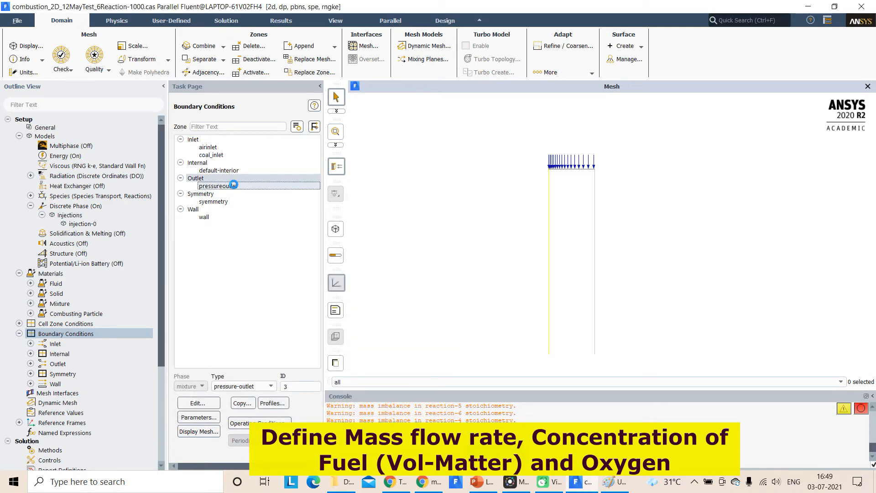
double_click(234, 185)
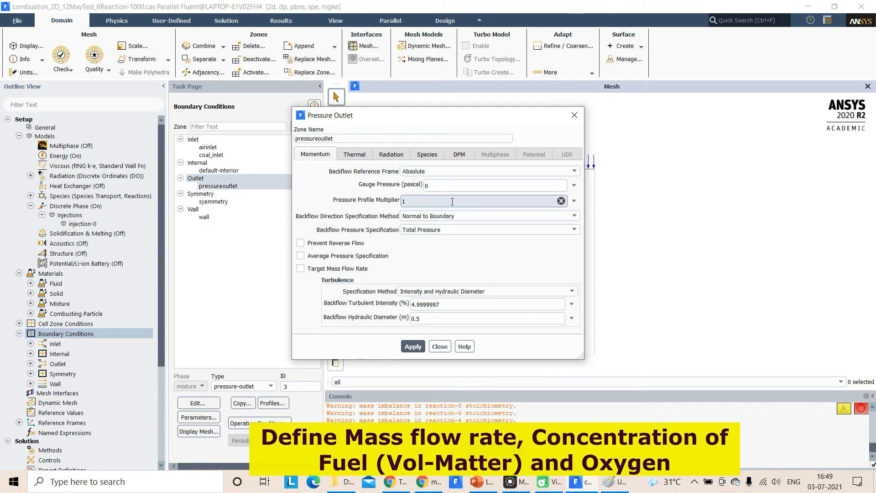
click(361, 158)
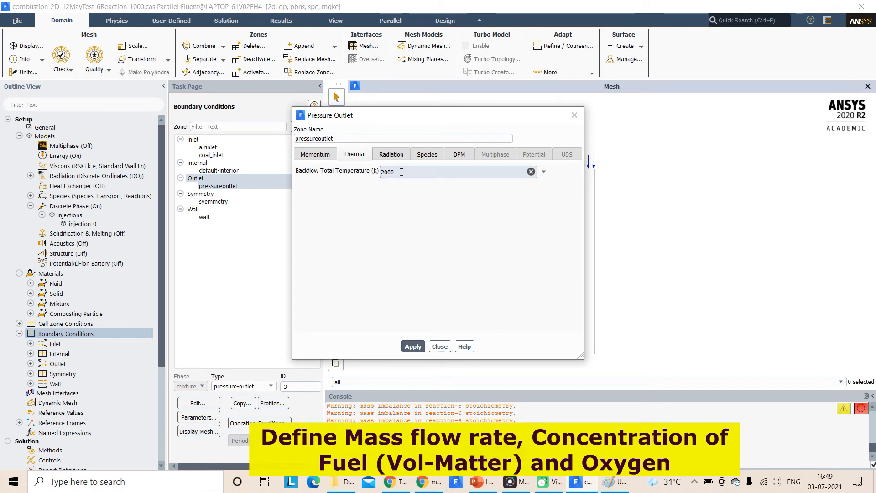
drag(401, 172, 382, 172)
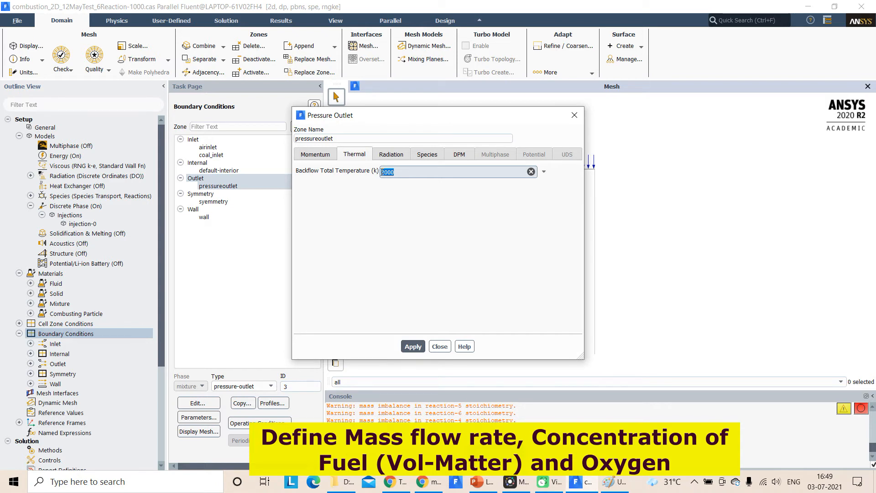
click(390, 155)
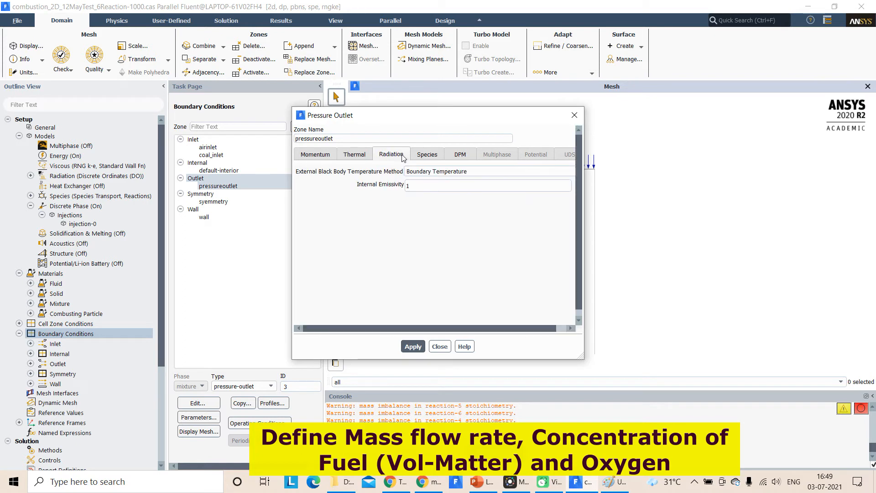
click(431, 156)
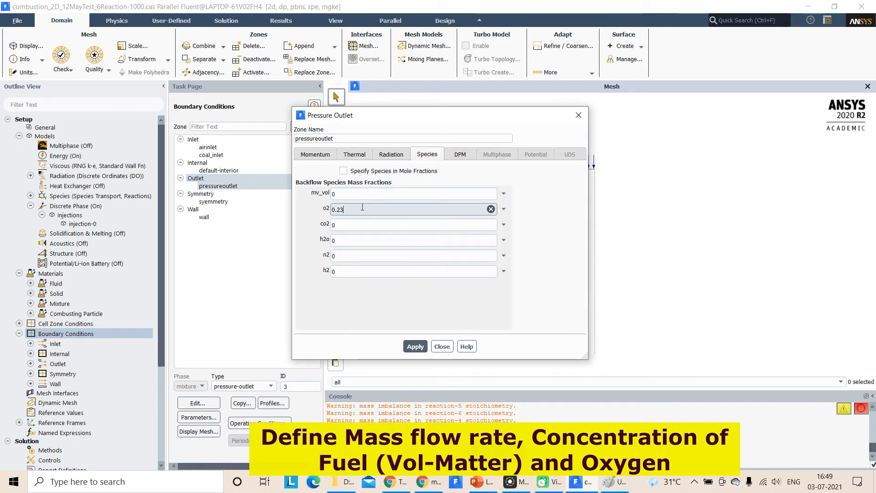
drag(362, 207, 328, 208)
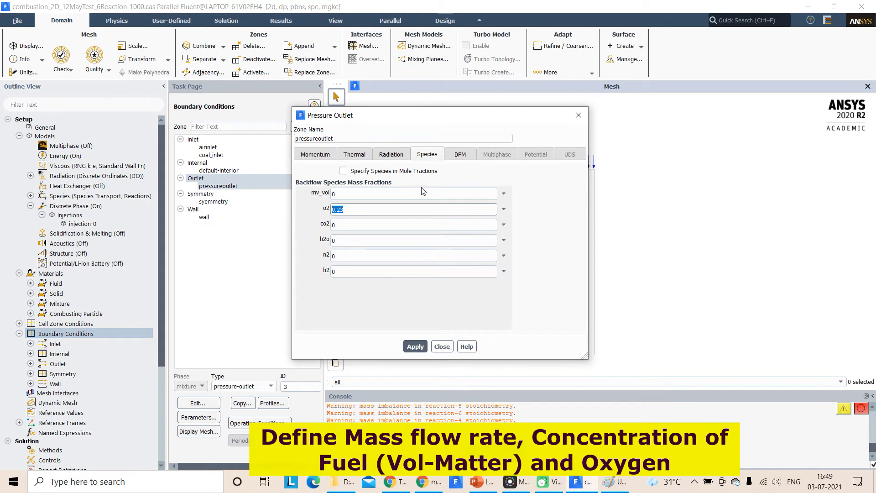
click(459, 159)
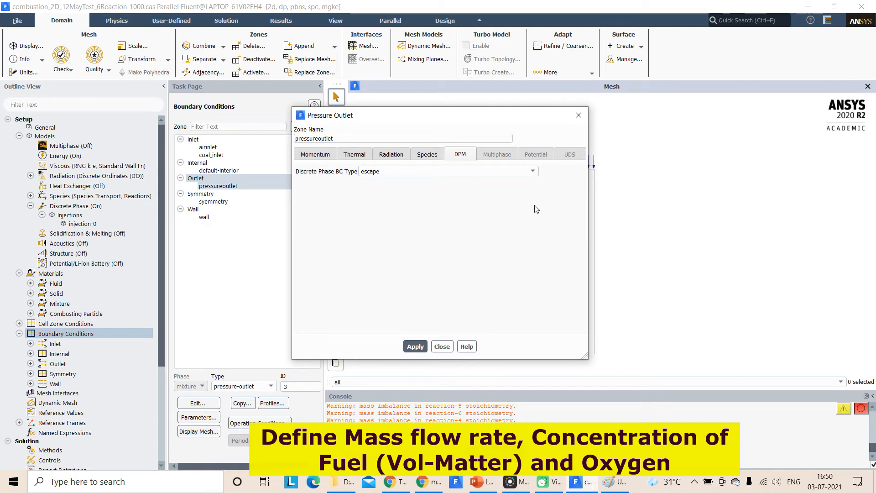
click(442, 346)
- Select the symmetry zone and examine its boundary in the mesh display
click(217, 202)
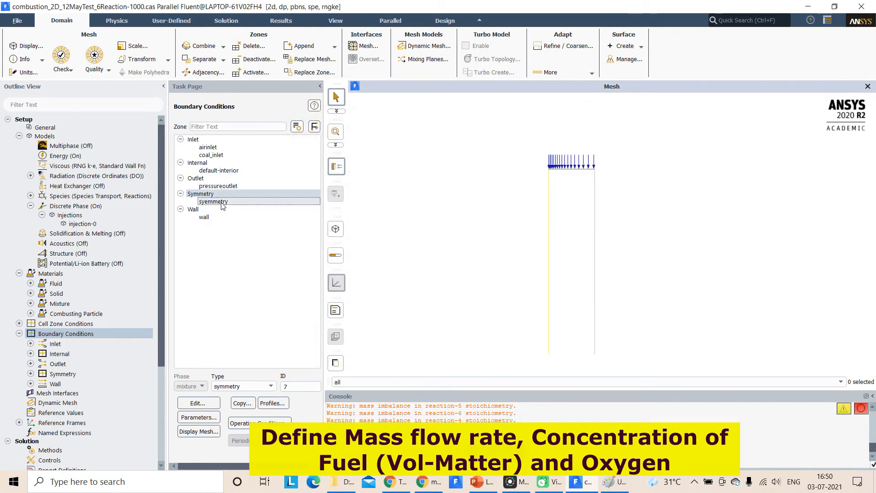
scroll(542, 291, down, 2)
scroll(548, 231, up, 3)
scroll(540, 304, down, 1)
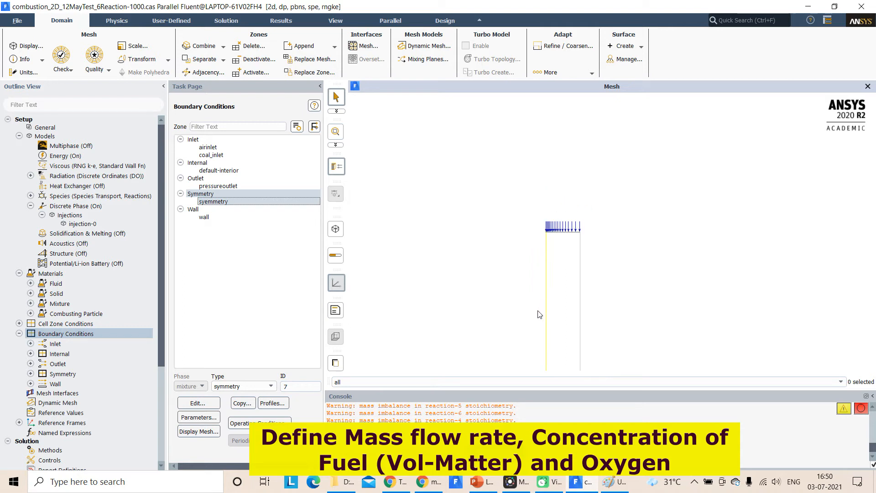
- Review the wall zone's momentum, discrete phase and thermal conditions, and close its boundary settings
click(211, 218)
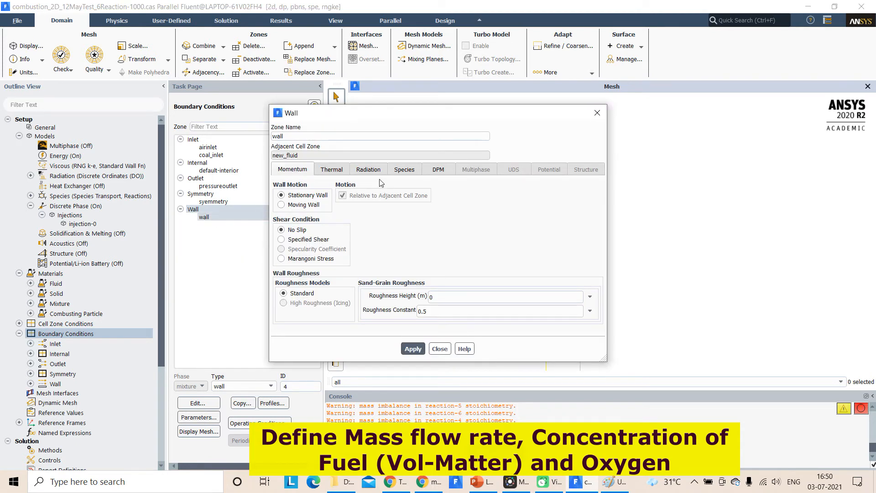
click(435, 175)
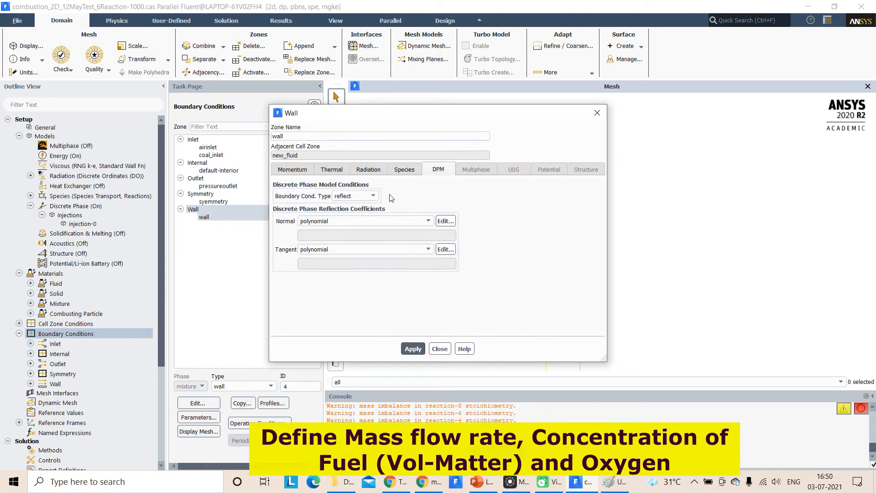
click(302, 171)
click(338, 173)
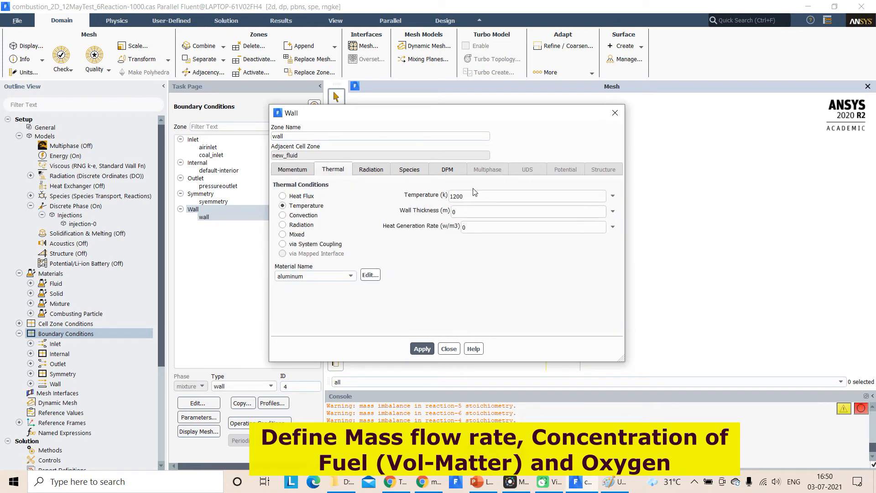
click(615, 113)
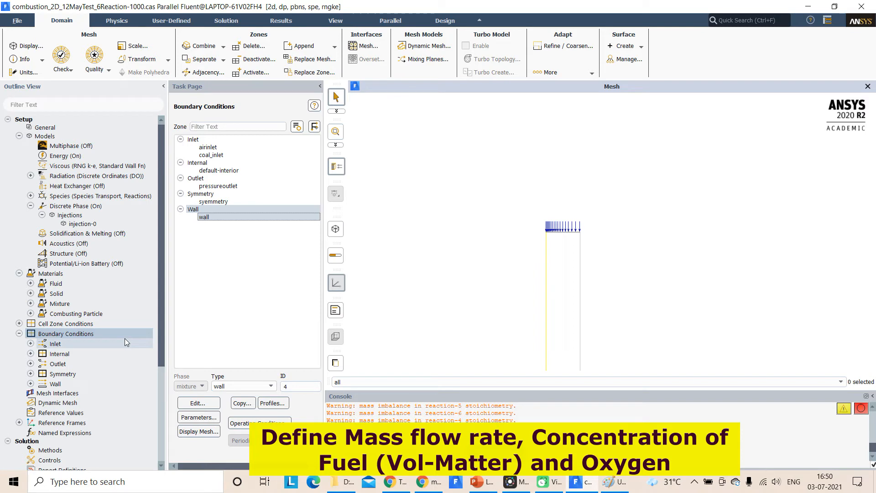
- Look over the solution methods, including the pressure-velocity coupling scheme and spatial discretization
scroll(81, 382, down, 4)
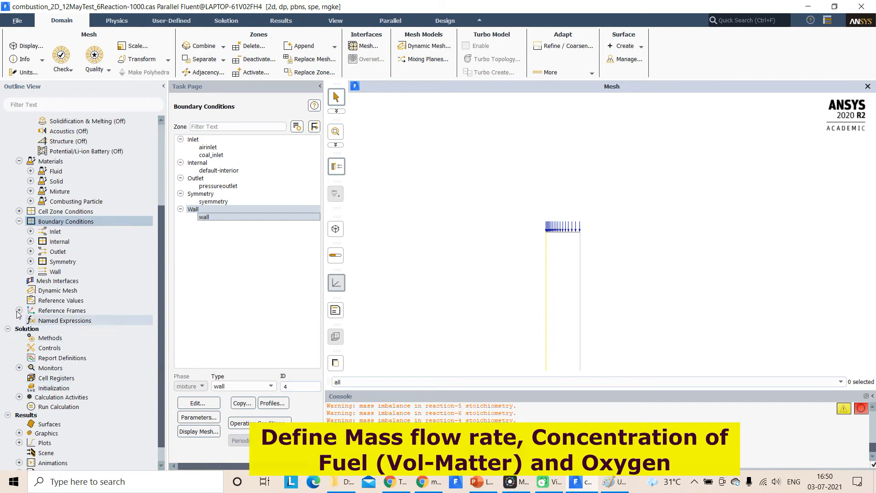
click(59, 340)
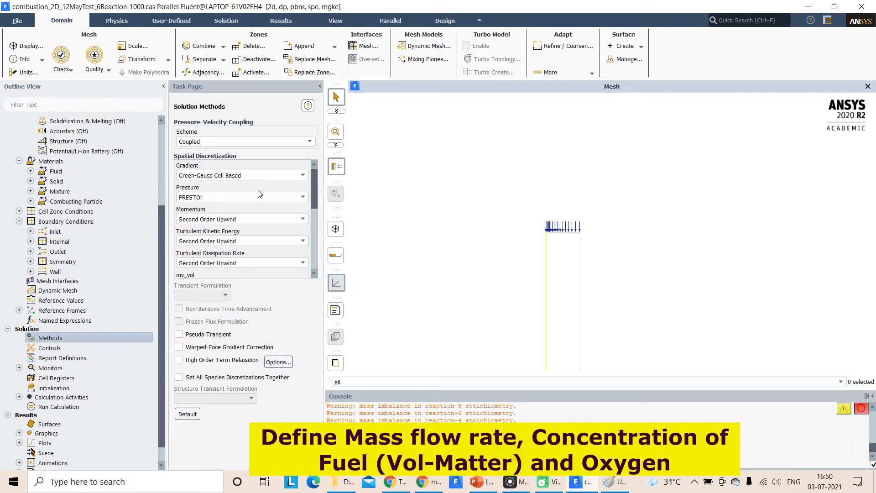
scroll(256, 226, down, 5)
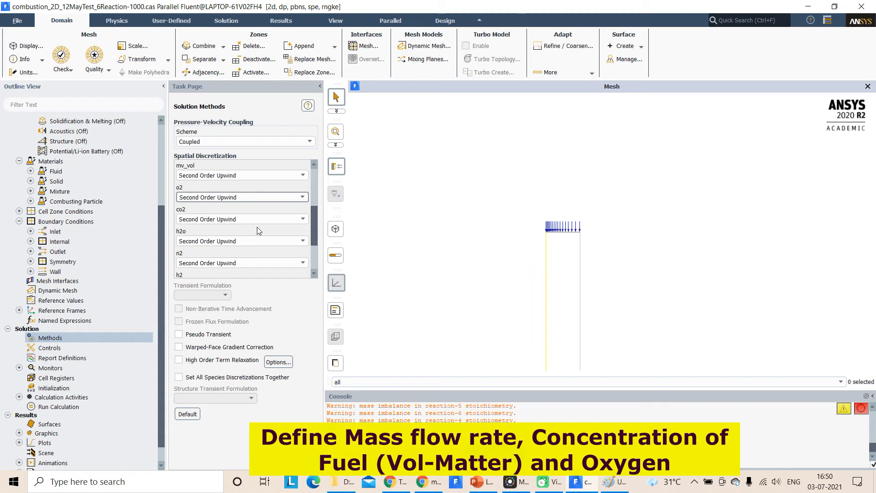
- Set the wall's thermal condition to convection with heat transfer coefficient 30 W/m2-K and free stream temperature 800 K, and apply it
click(95, 221)
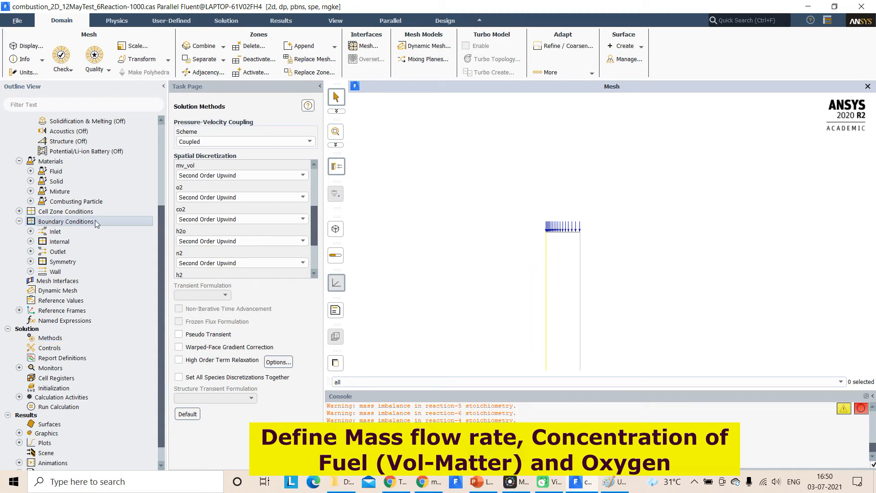
double_click(95, 221)
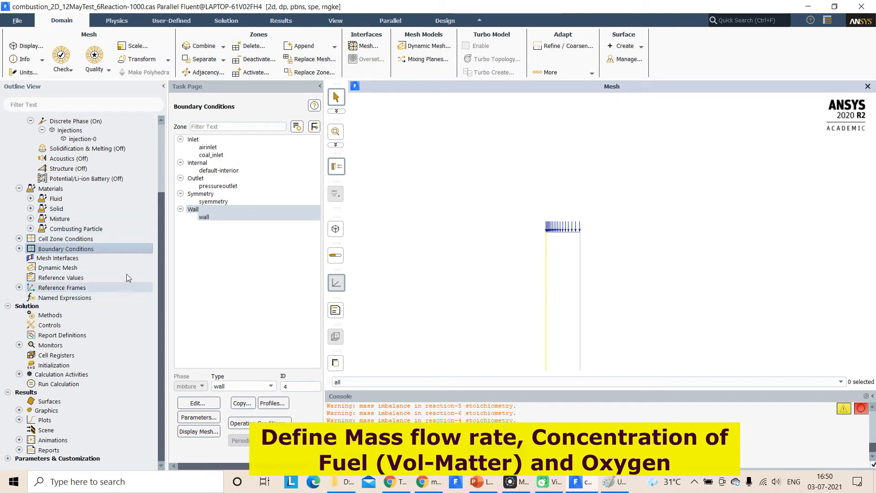
double_click(217, 216)
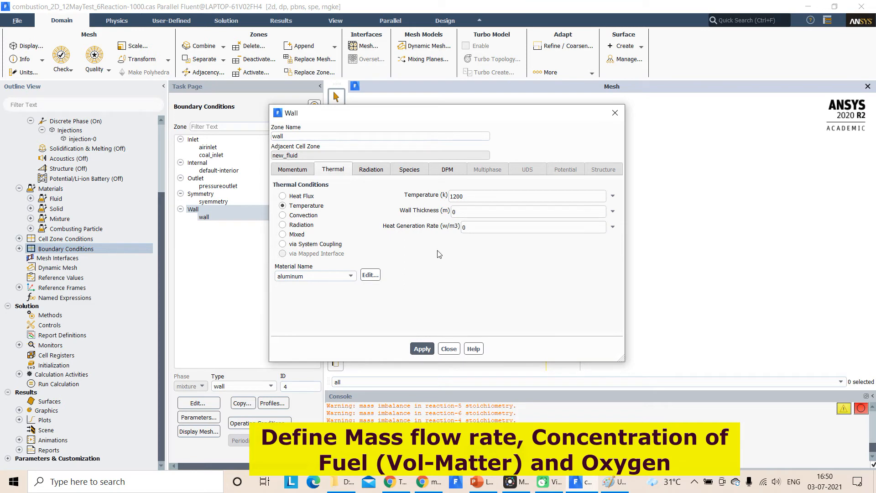
click(308, 217)
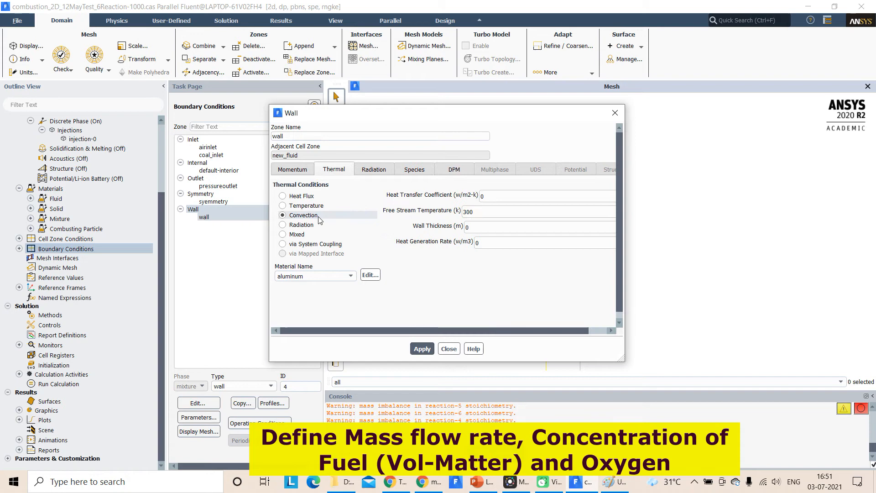
double_click(495, 200)
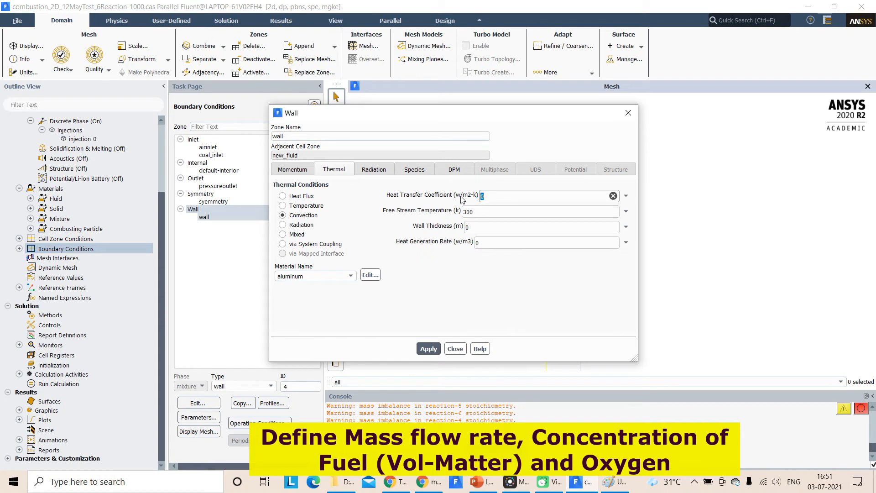
text(3)
double_click(468, 211)
text(1)
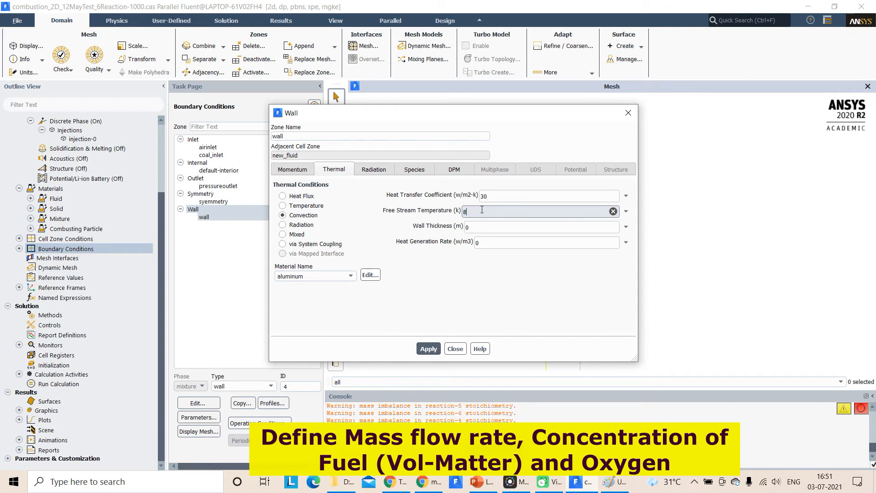
text(00)
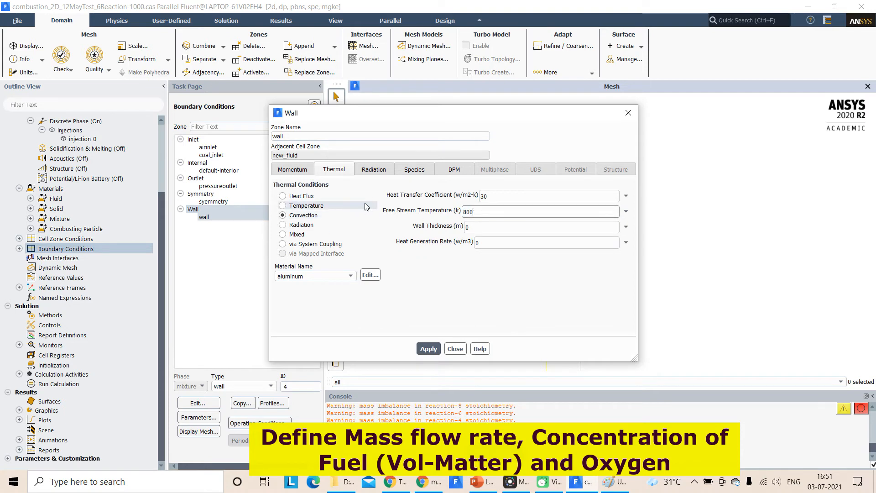
click(425, 352)
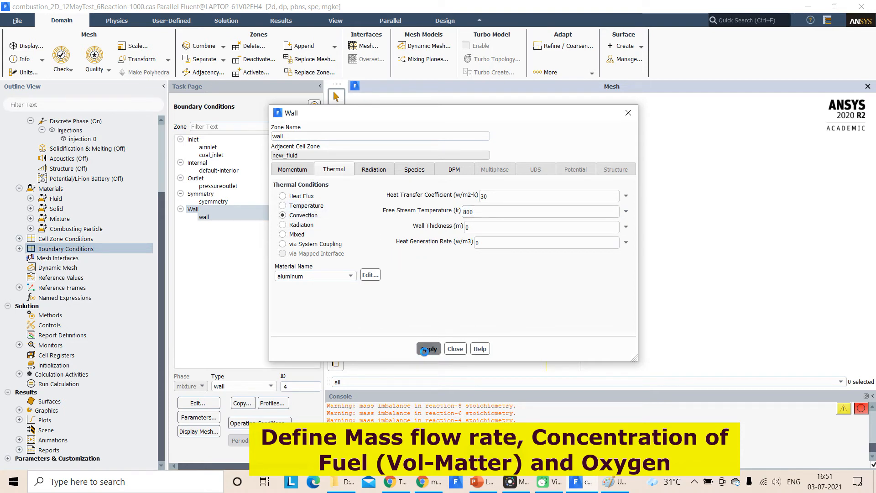
- Examine the wall boundary in the mesh display alongside its heat transfer coefficient and free stream temperature settings
drag(598, 117, 346, 139)
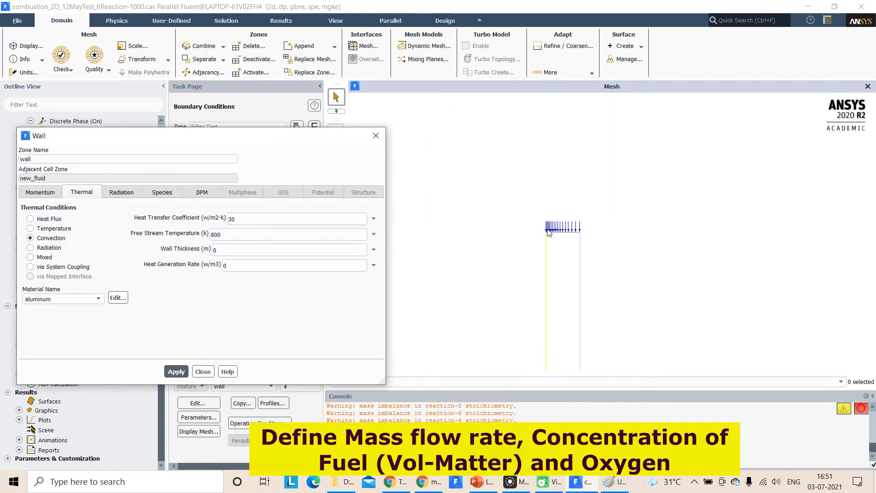
scroll(574, 270, up, 5)
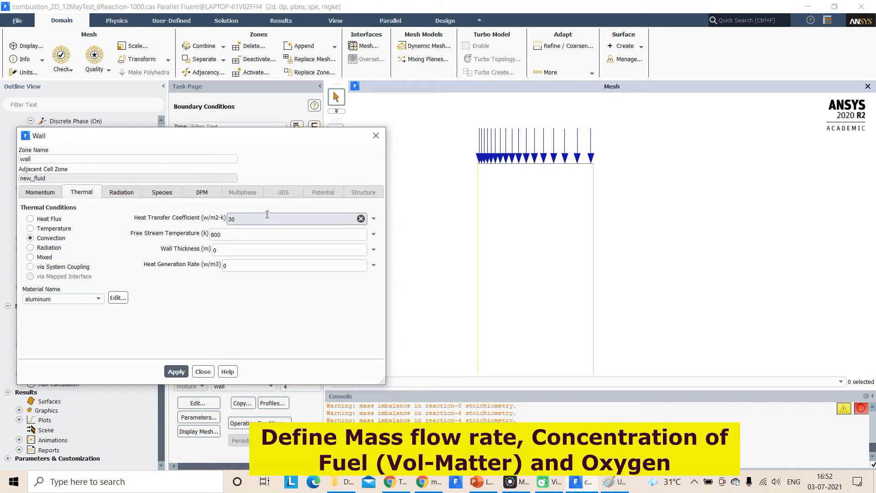
double_click(225, 220)
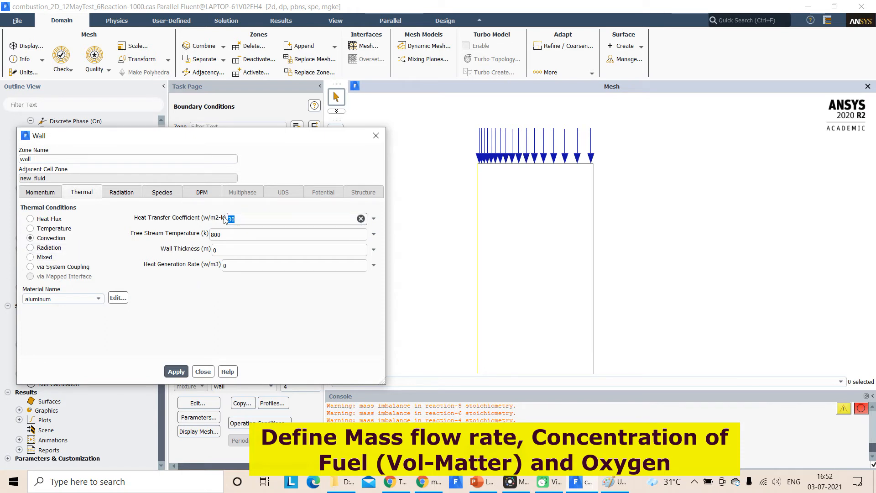
double_click(206, 234)
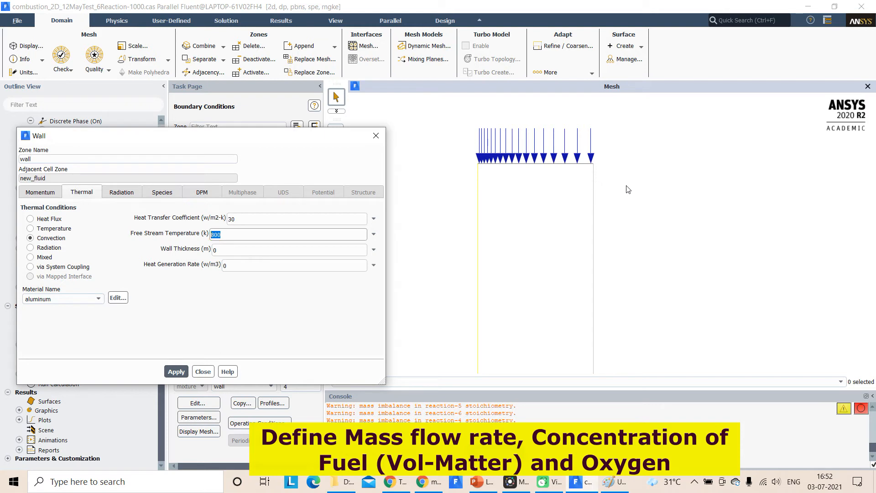
scroll(606, 274, down, 5)
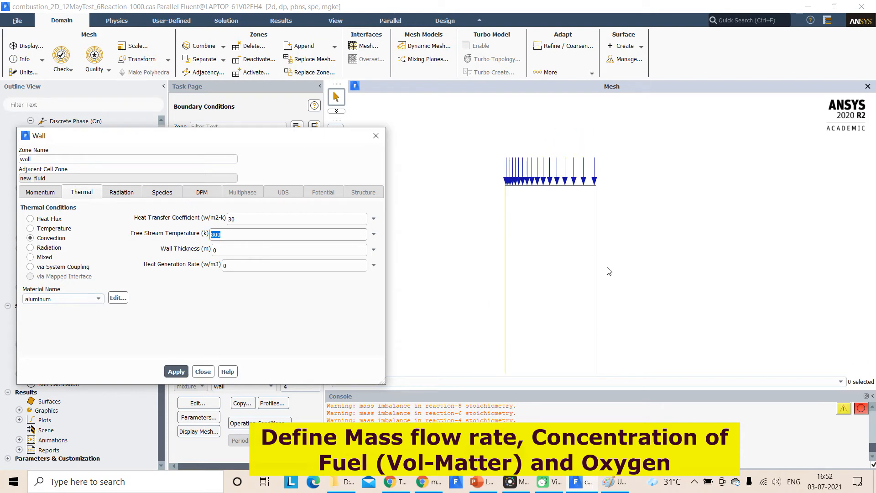
scroll(612, 250, up, 1)
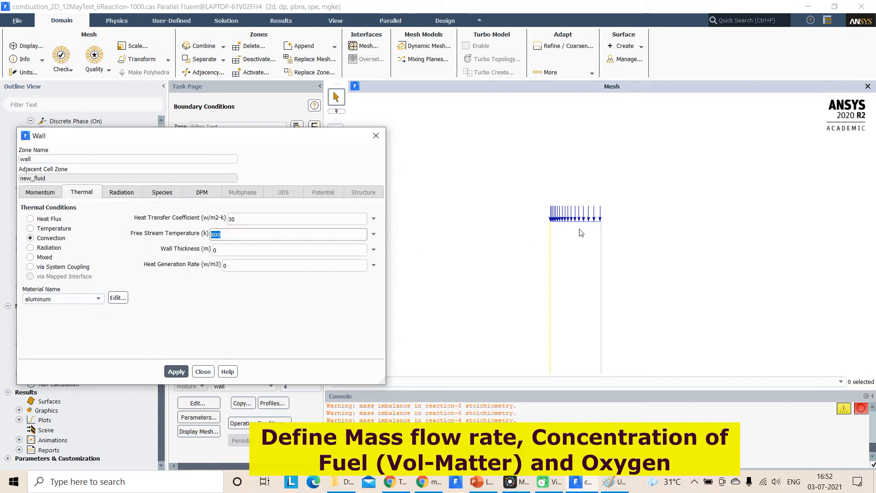
scroll(597, 238, down, 1)
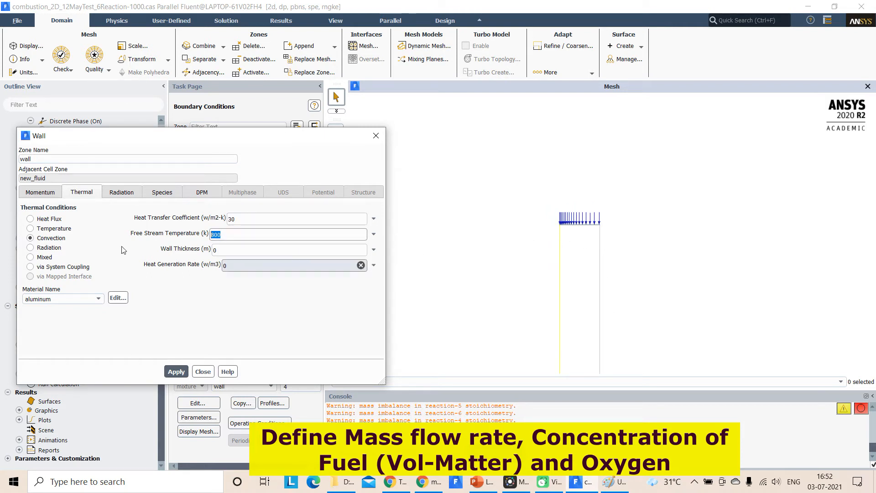
drag(257, 221, 226, 222)
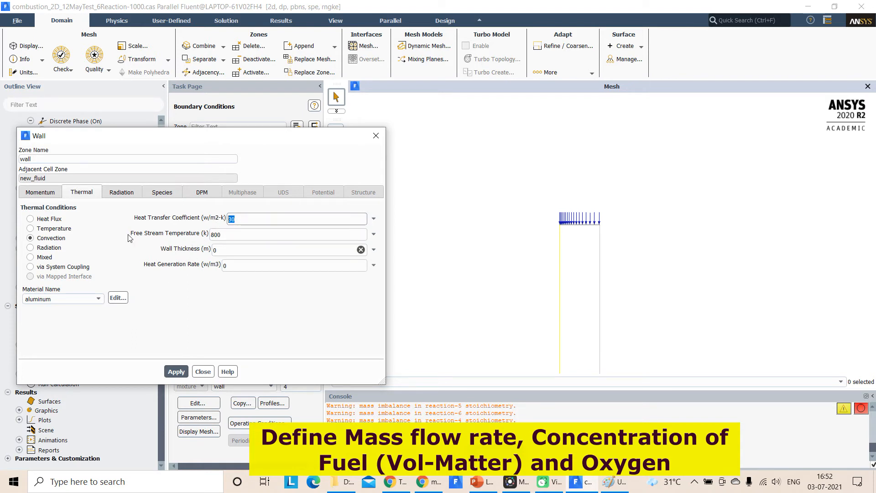
- Edit the wall's radiation value, apply the wall boundary condition and close it
click(134, 193)
double_click(205, 232)
text(0.)
click(176, 372)
click(203, 372)
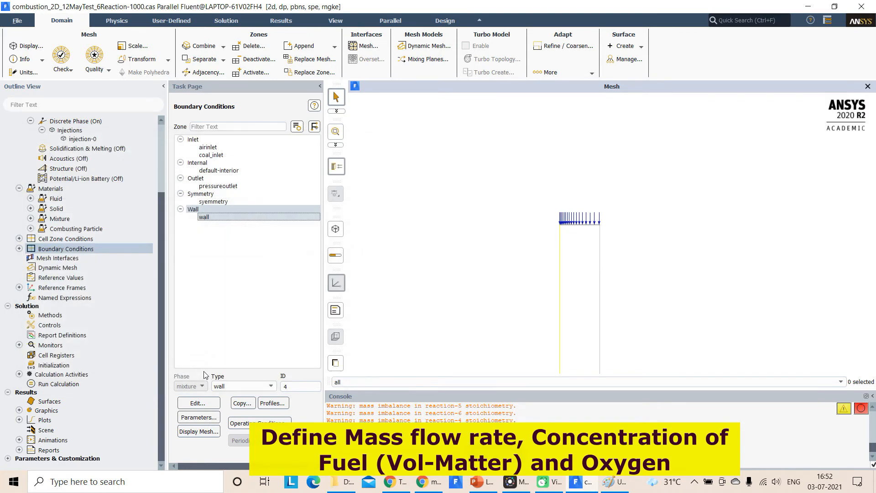
- Review the solution methods for pressure, momentum, turbulence, all species, energy and discrete ordinates
click(67, 318)
double_click(68, 321)
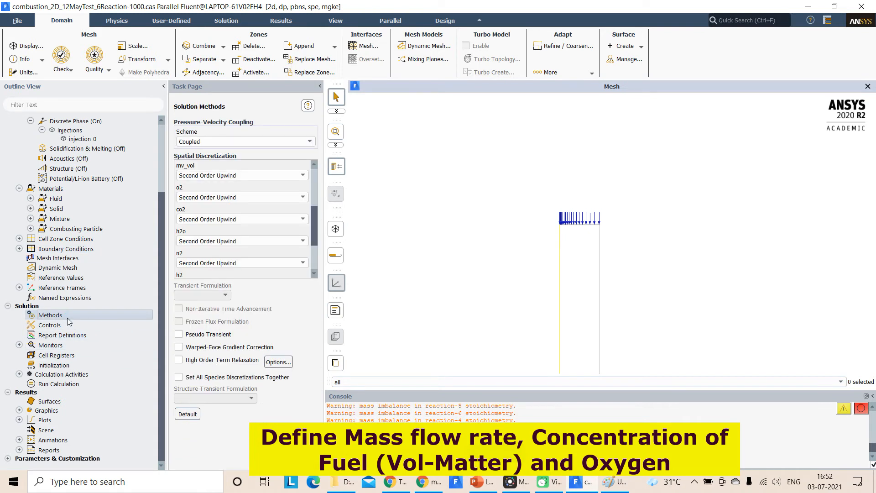
scroll(249, 190, down, 2)
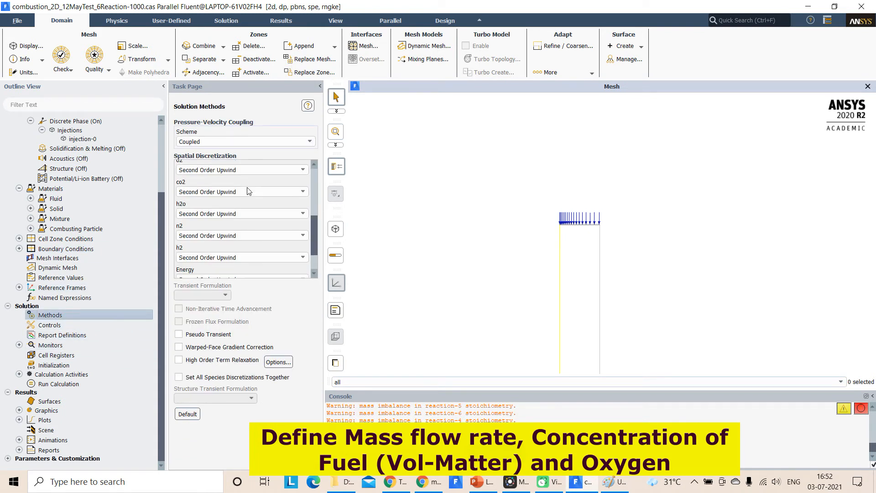
scroll(249, 191, down, 2)
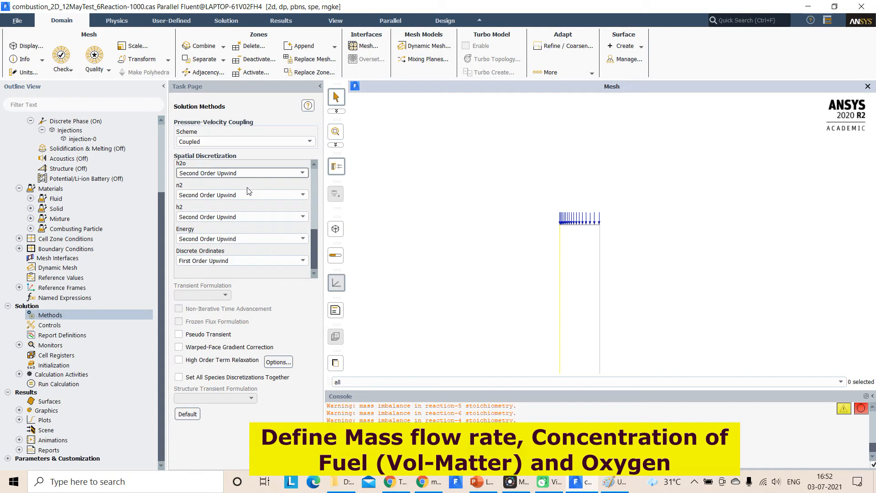
scroll(249, 190, up, 5)
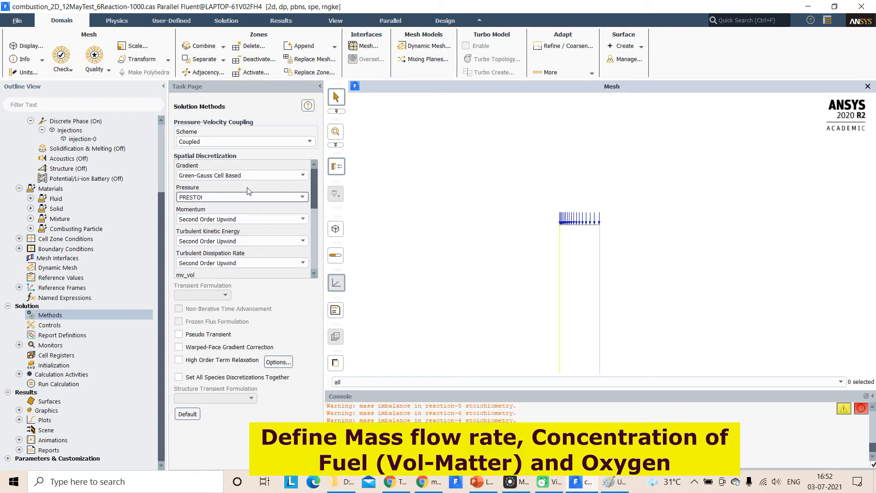
scroll(249, 191, down, 3)
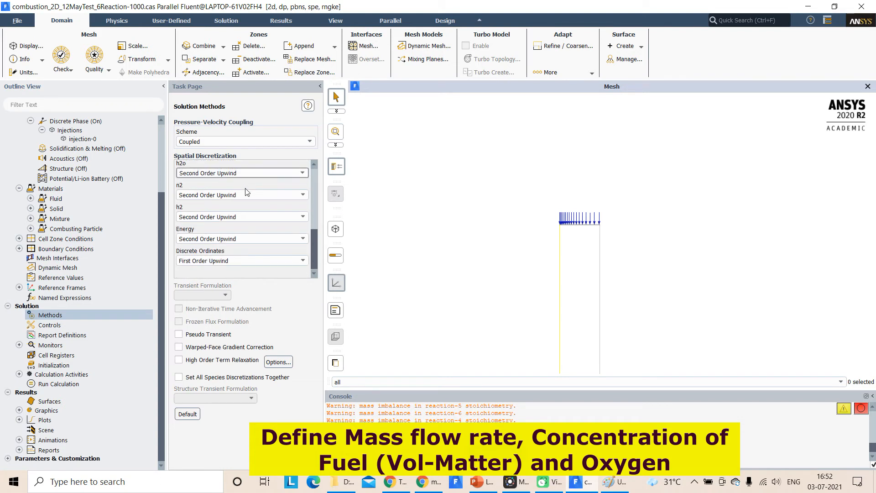
- Start the calculation with the existing run settings
click(72, 325)
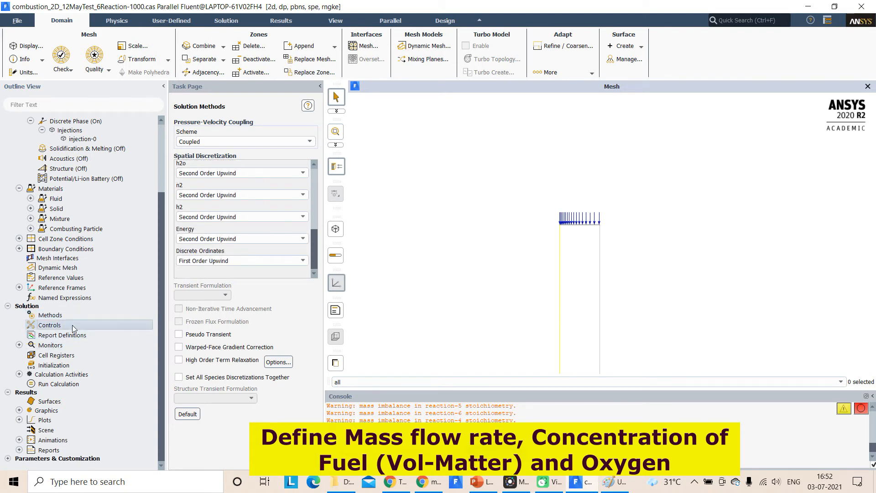
click(66, 385)
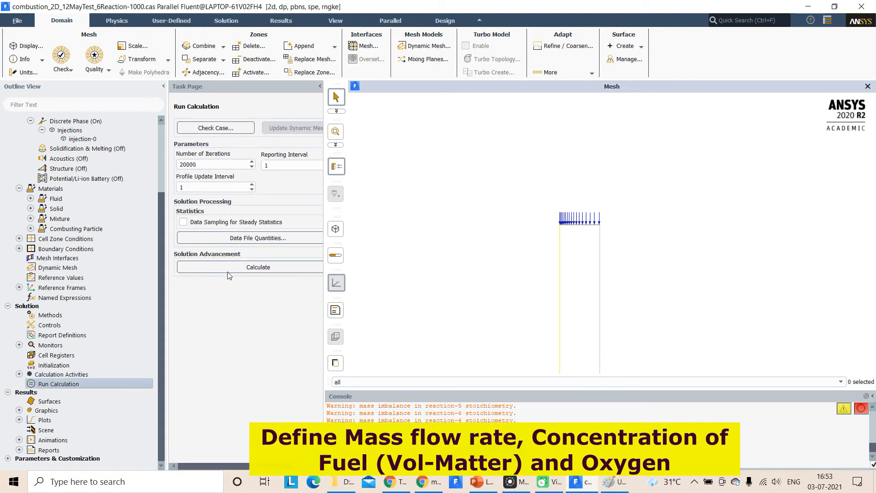
click(227, 271)
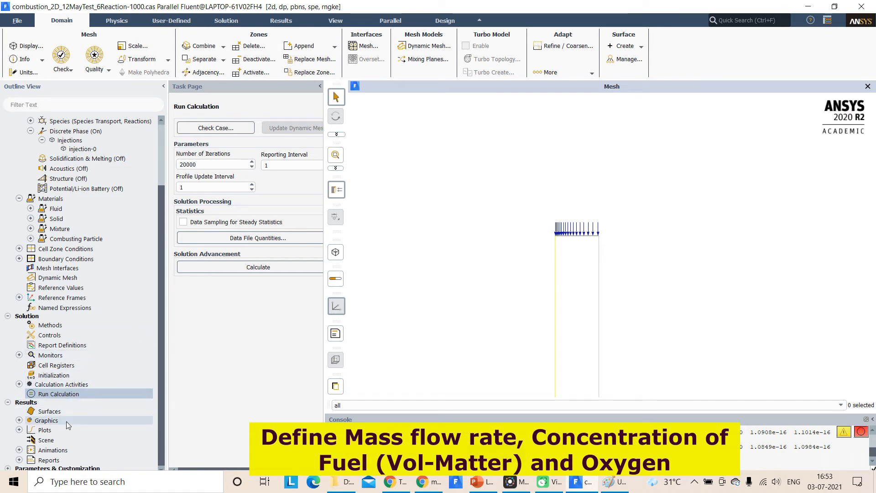
- Open the residual monitors and plot the scaled residuals against iterations
double_click(31, 355)
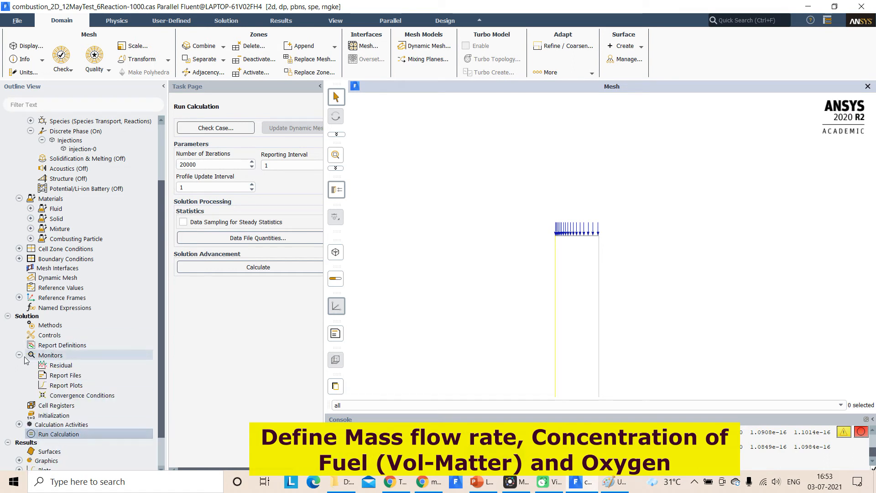
double_click(61, 366)
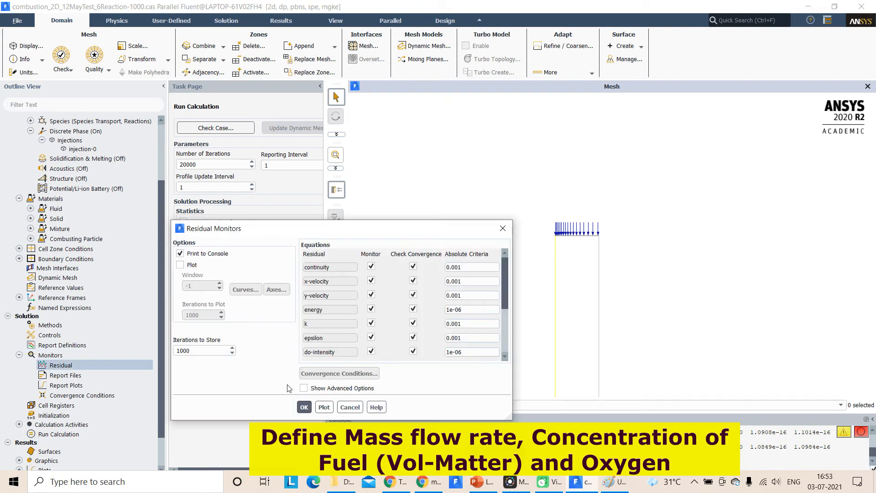
click(324, 407)
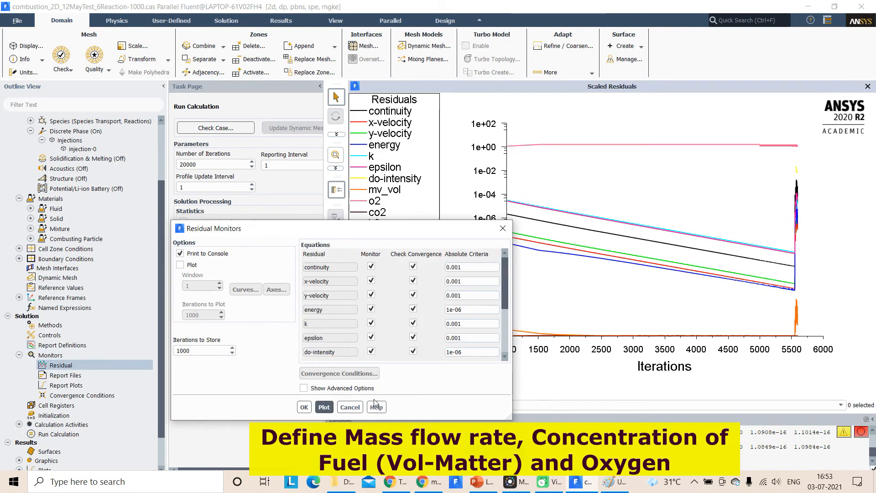
- Close the residual monitors and enable the thermal and prompt NOx formation pathways in the NOx model
click(350, 407)
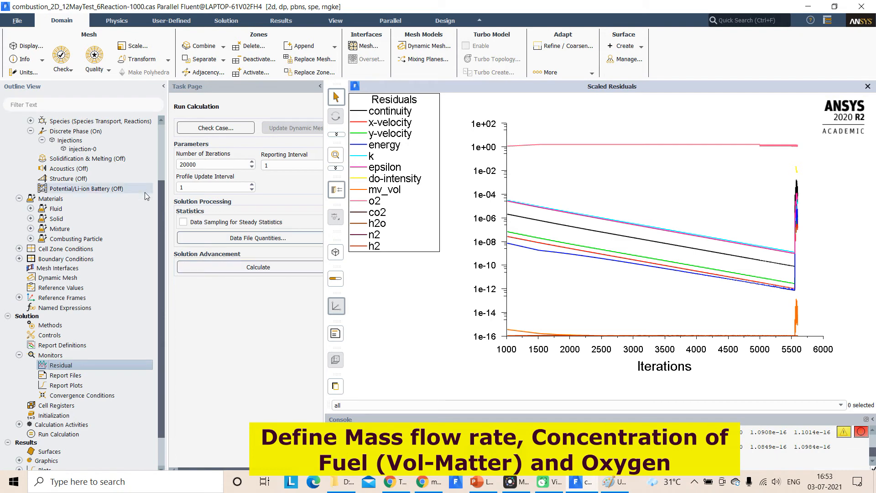
scroll(123, 382, up, 3)
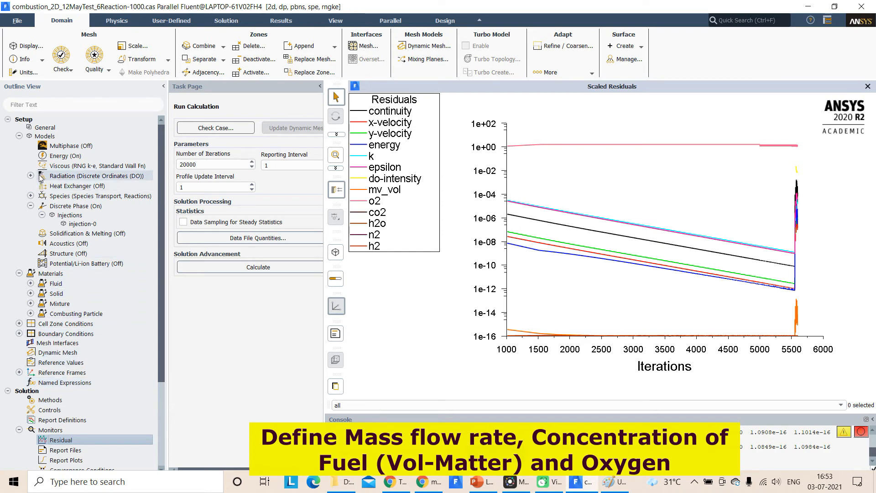
click(30, 196)
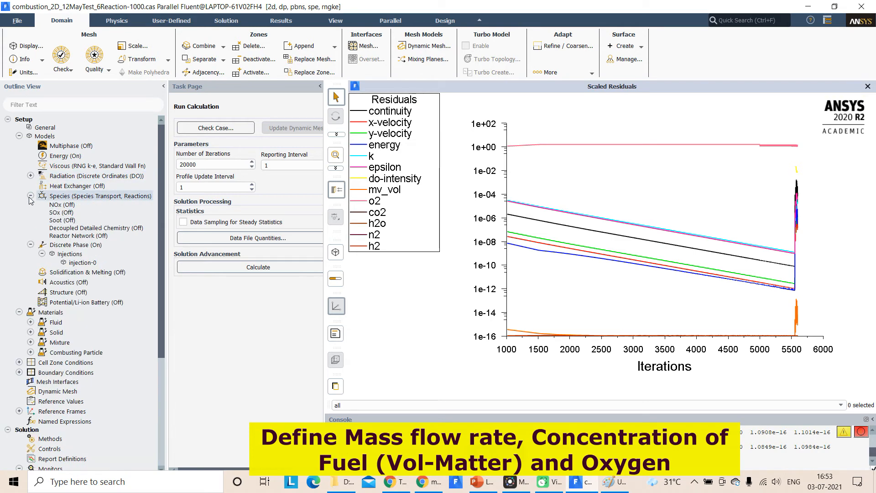
double_click(76, 206)
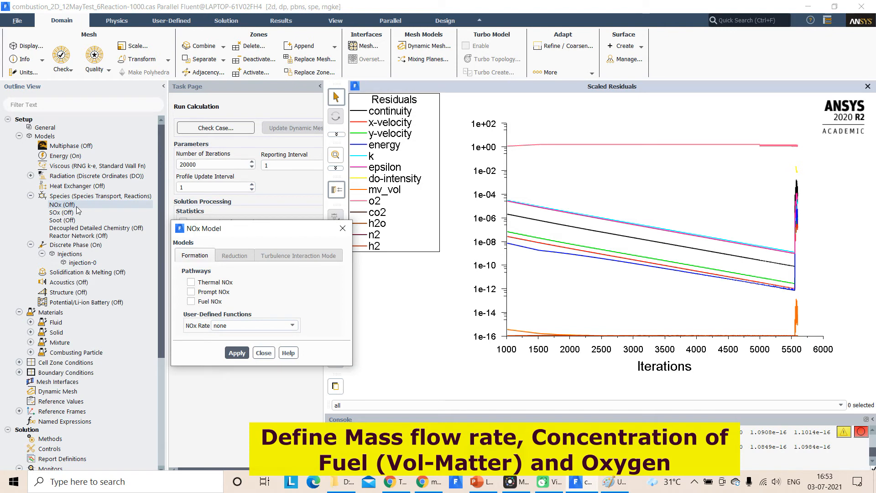
click(220, 283)
click(214, 291)
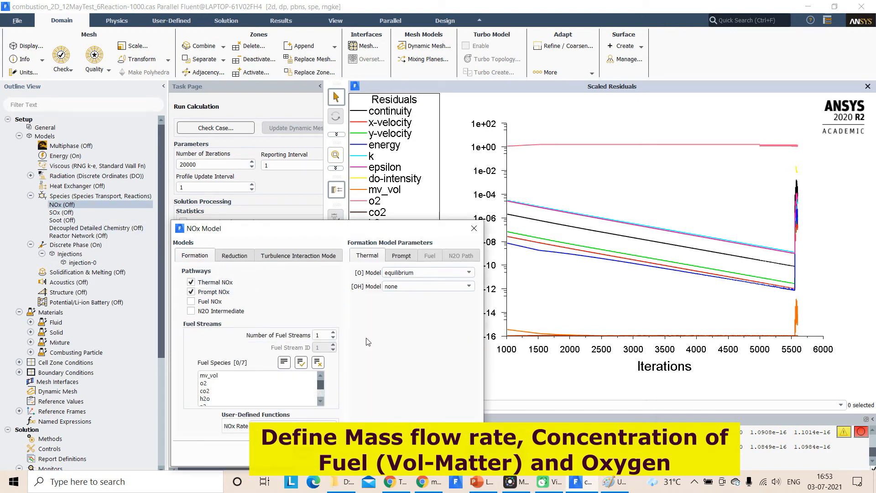
- Select mv_vol, h2 and h2o as the fuel species for the NOx fuel stream
click(236, 375)
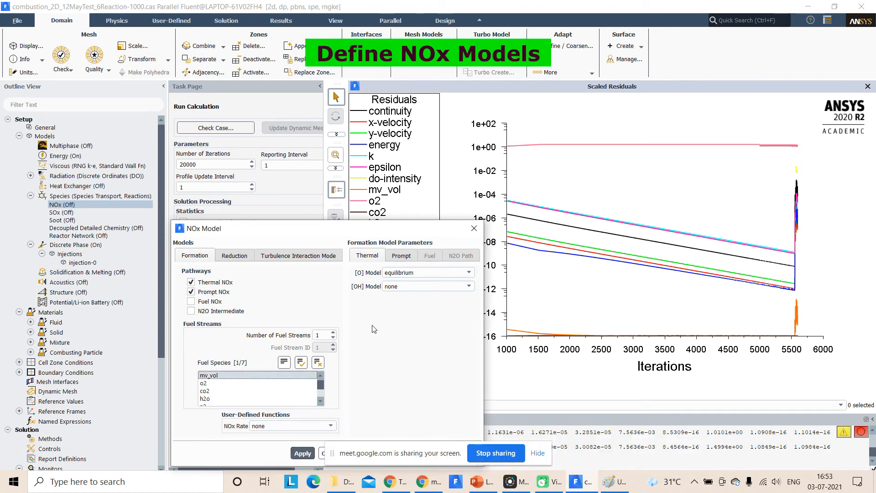
scroll(232, 392, down, 1)
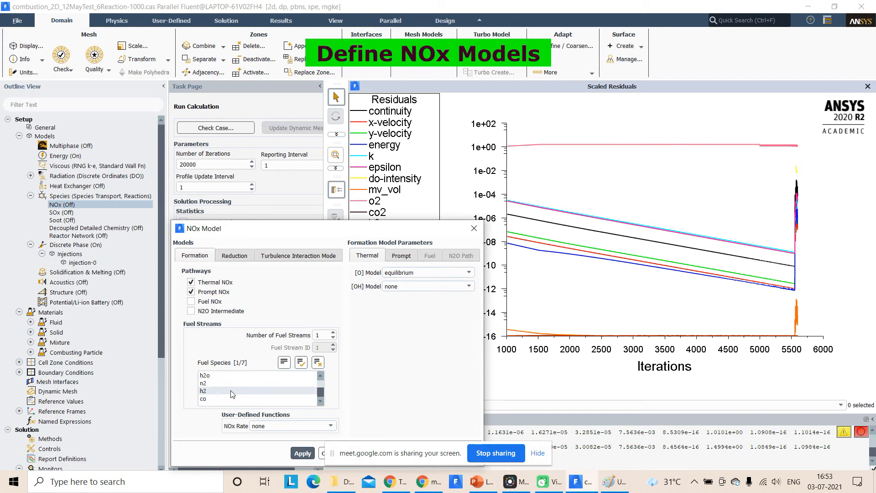
click(213, 391)
click(212, 376)
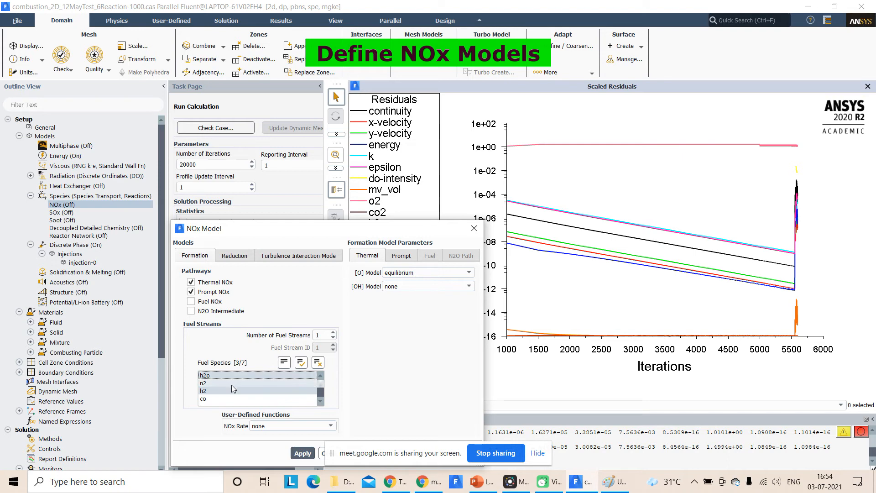
scroll(232, 388, up, 3)
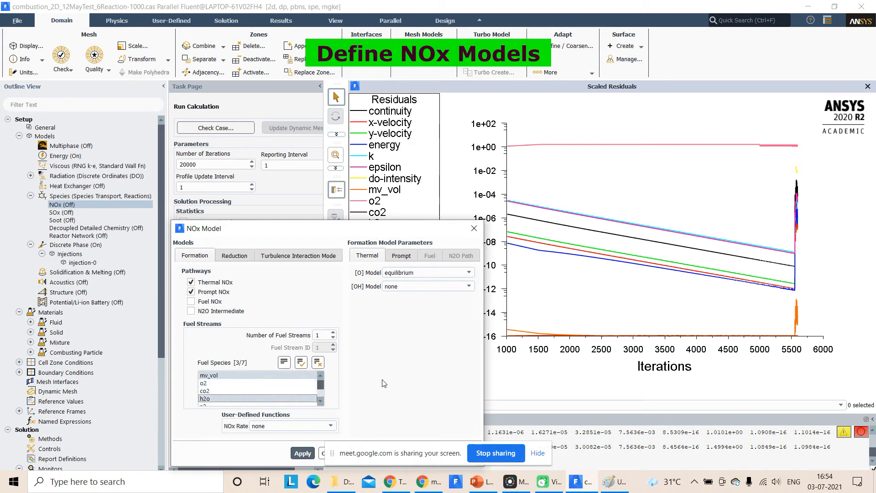
scroll(322, 382, down, 3)
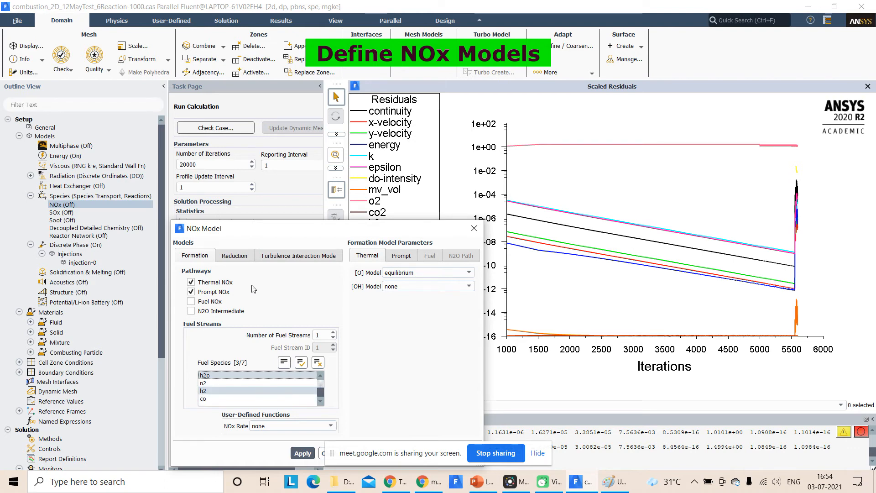
- Check the NOx reduction settings and set the turbulence interaction PDF mode to temperature
click(242, 257)
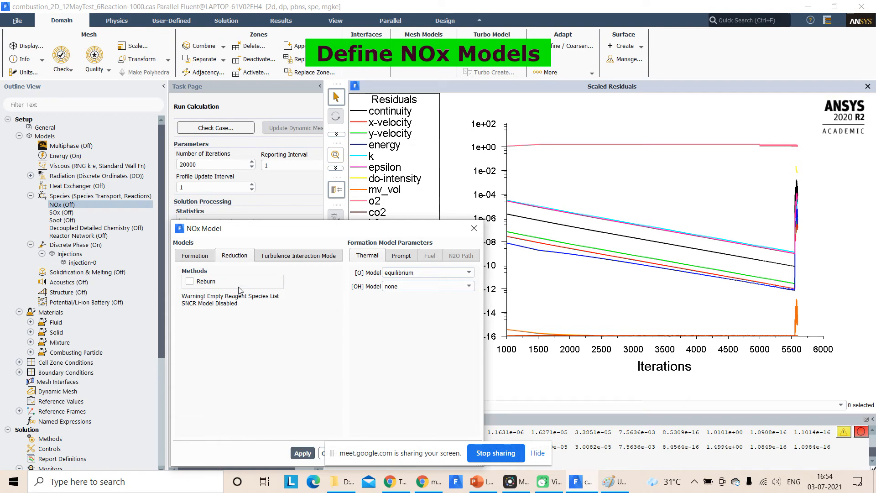
click(283, 257)
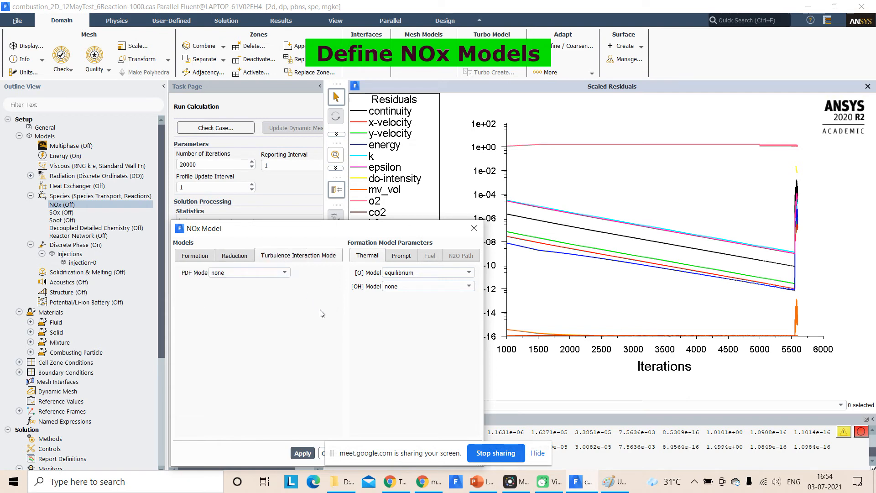
click(285, 272)
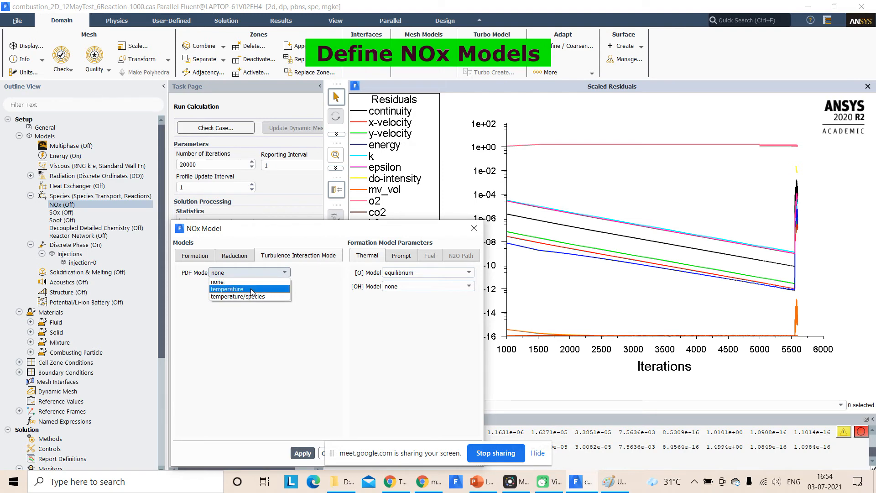
click(251, 291)
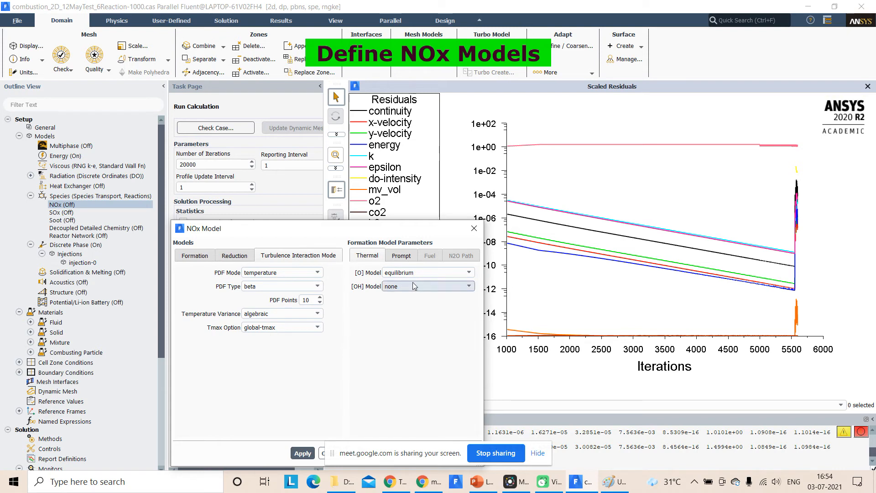
- Set the thermal NOx [OH] model to partial-equilibrium, keeping [O] at equilibrium, and display the prompt NOx parameters
click(440, 275)
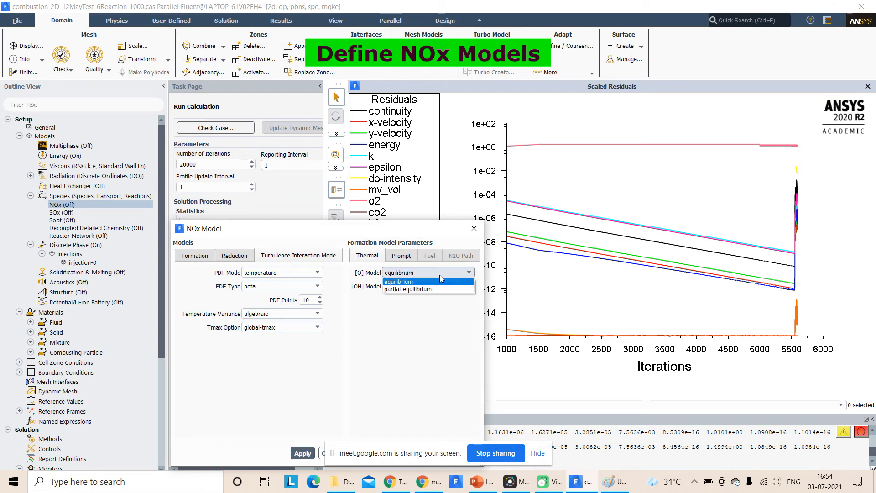
click(367, 335)
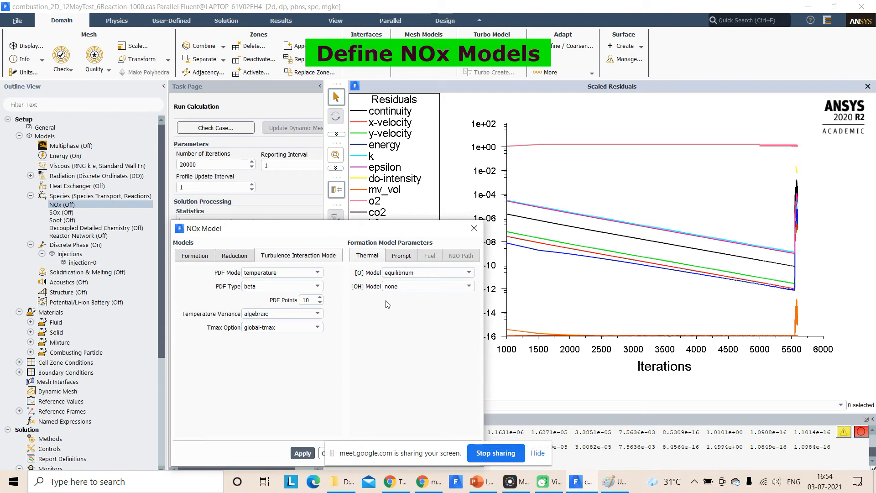
click(398, 288)
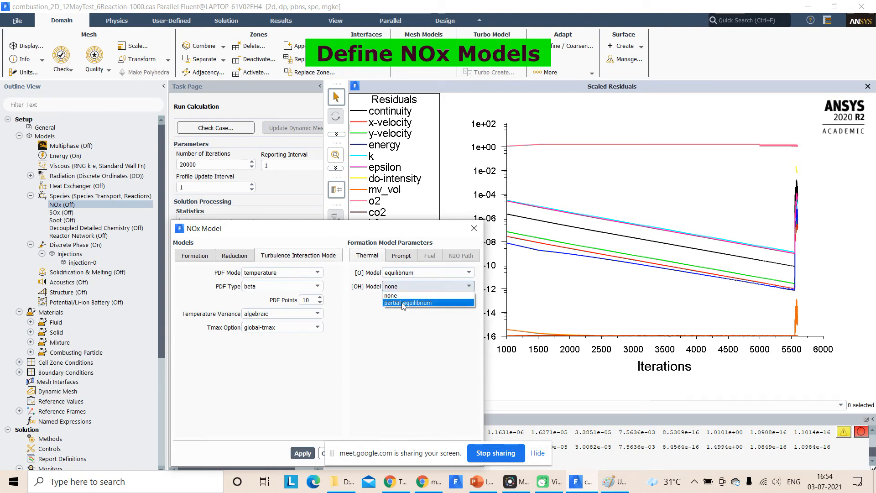
click(404, 302)
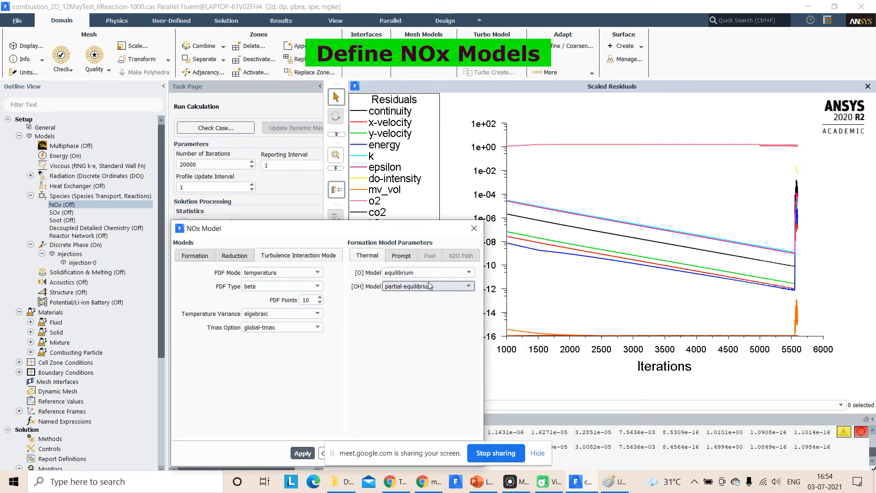
click(401, 255)
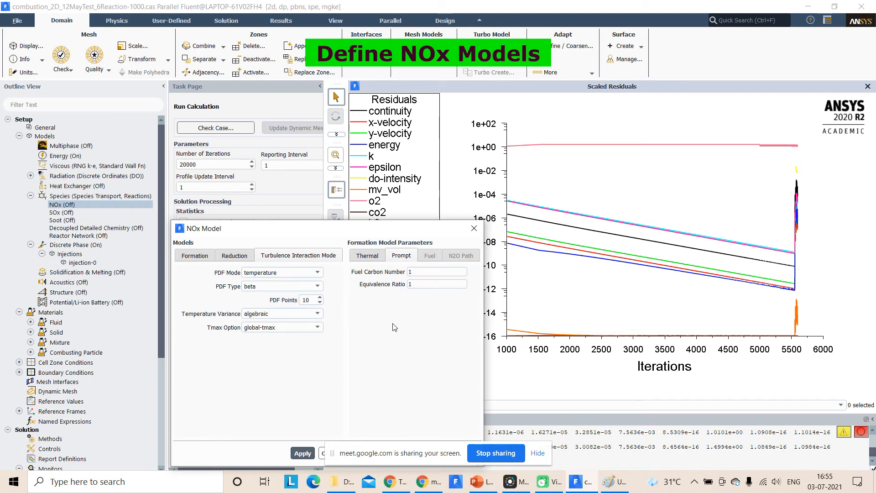
- Set the prompt NOx equivalence ratio to 0.86
double_click(410, 283)
drag(425, 284, 409, 284)
click(358, 276)
click(436, 286)
- Open the Windows Calculator and divide 1 by 1.1 to work out the equivalence ratio
click(150, 482)
text(calculator)
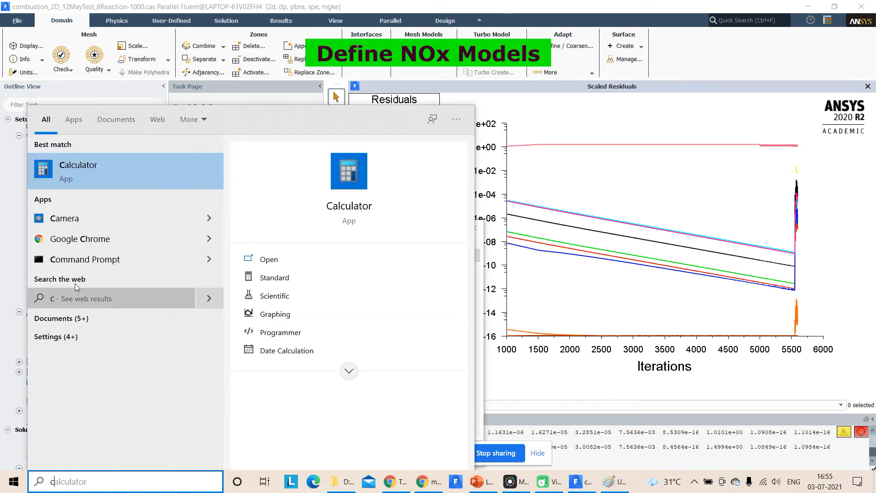
click(102, 180)
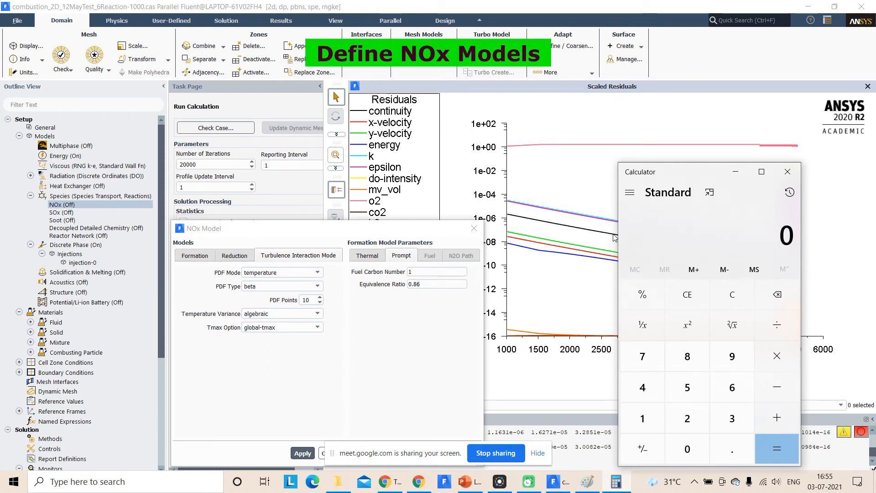
text(1)
key(slash)
text(1.1)
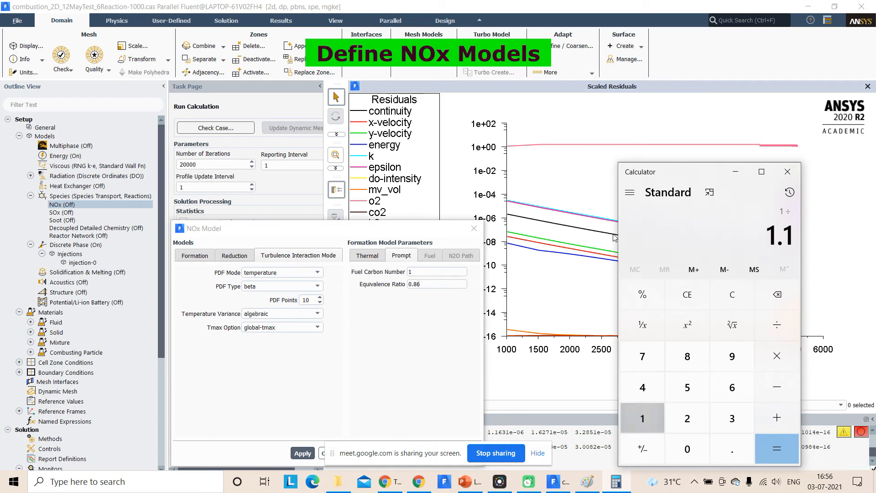
key(Return)
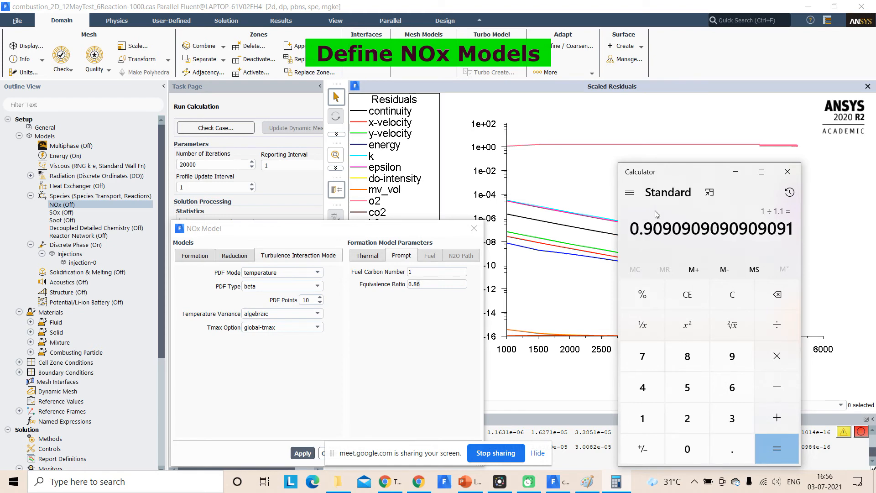
- Back in Fluent, set the prompt NOx equivalence ratio to 0.909, apply the NOx model and close it
click(431, 285)
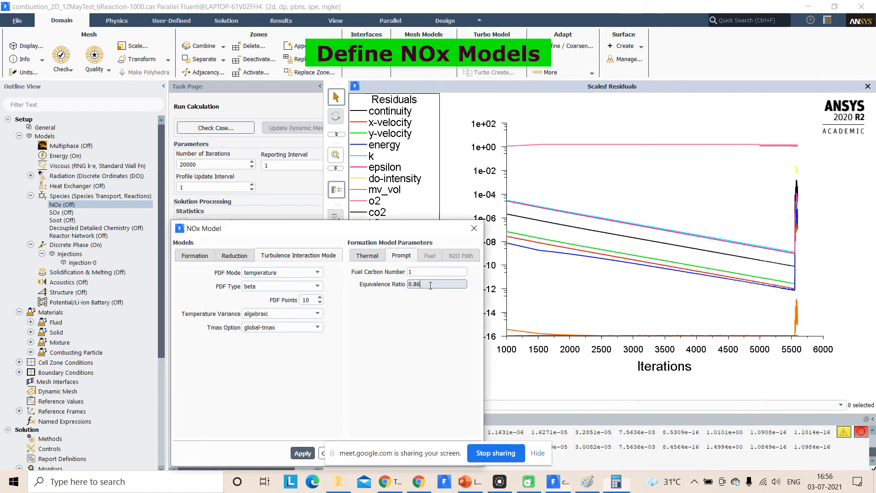
key(BackSpace)
key(BackSpace)
text(9)
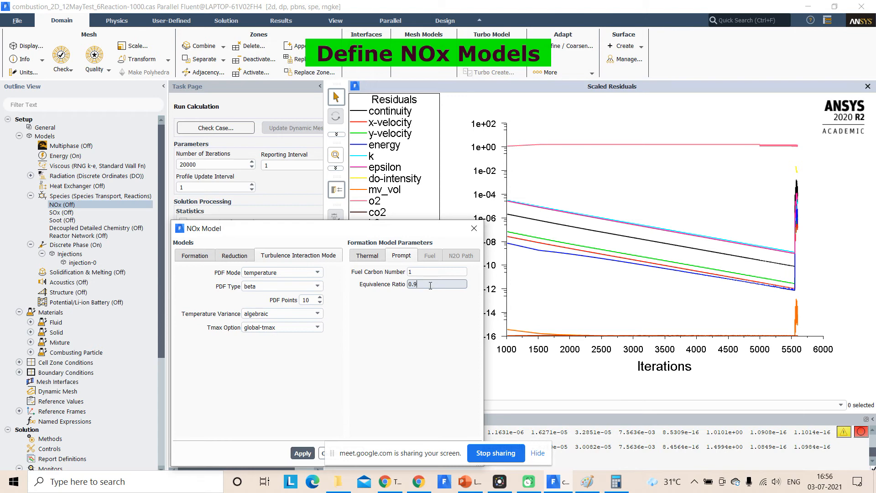
text(09)
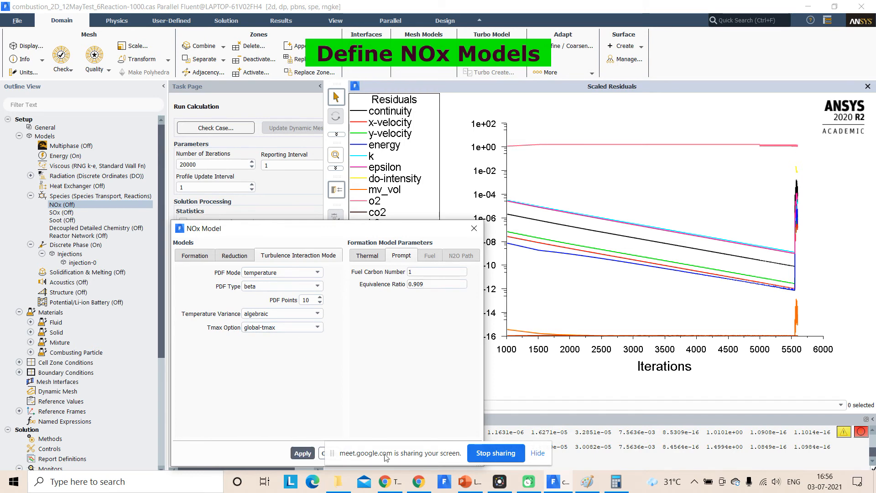
click(537, 453)
click(306, 454)
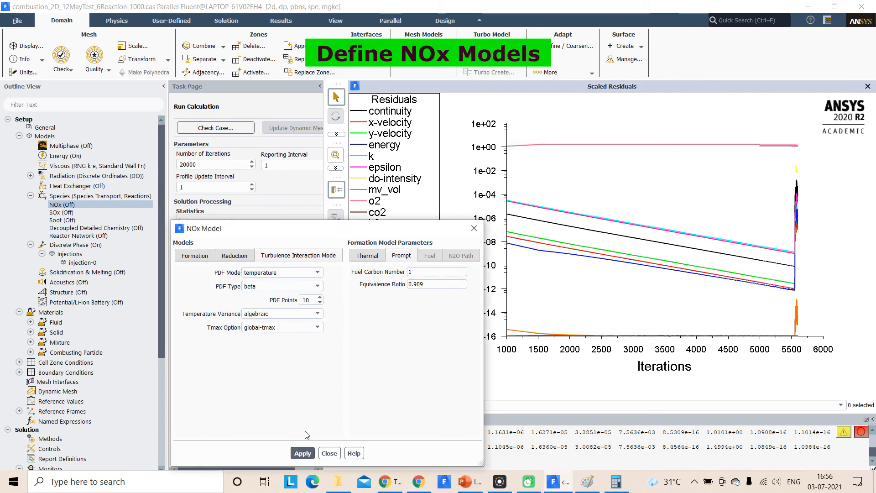
click(305, 453)
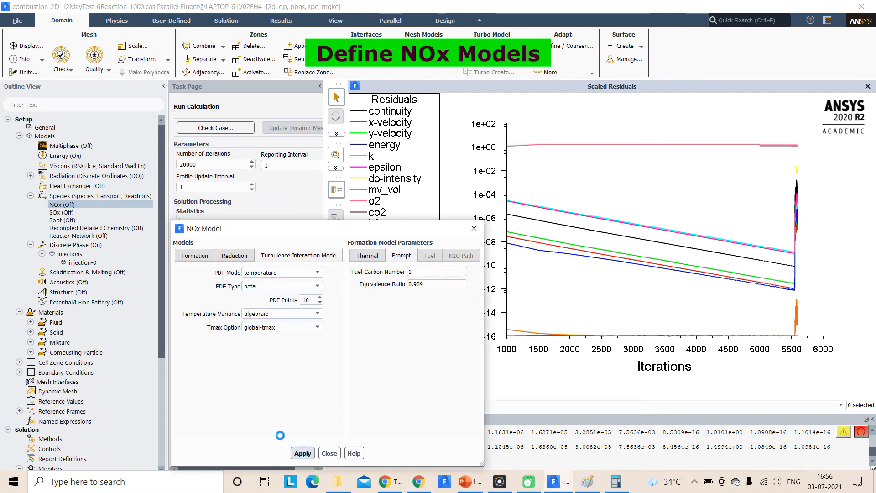
click(329, 453)
- Try to restrict the solved equations to Pollutant no in the solution controls
scroll(62, 411, down, 5)
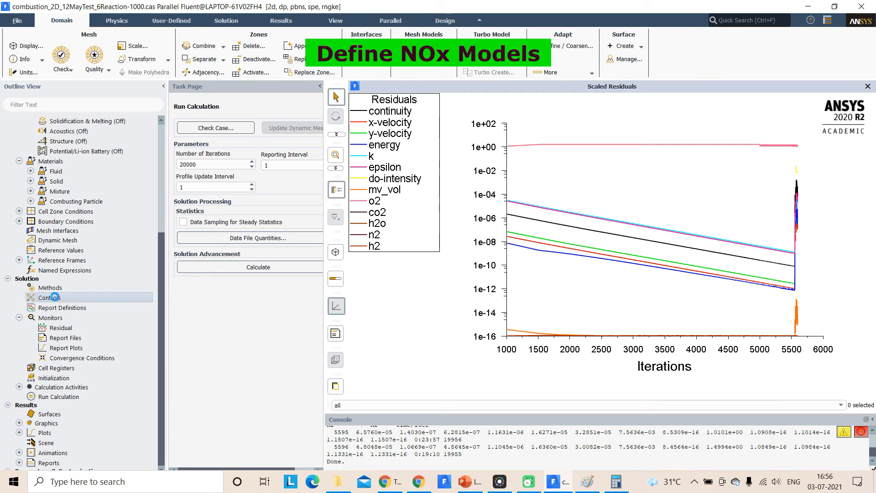
double_click(50, 297)
click(192, 408)
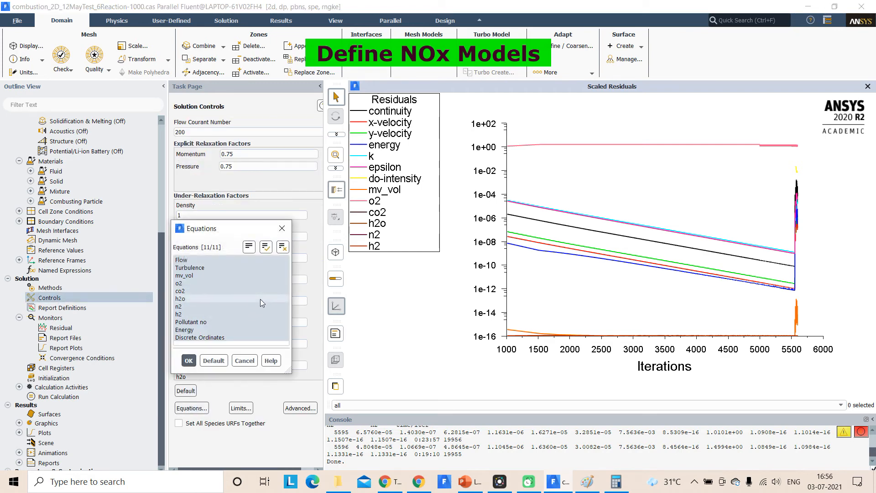
click(281, 247)
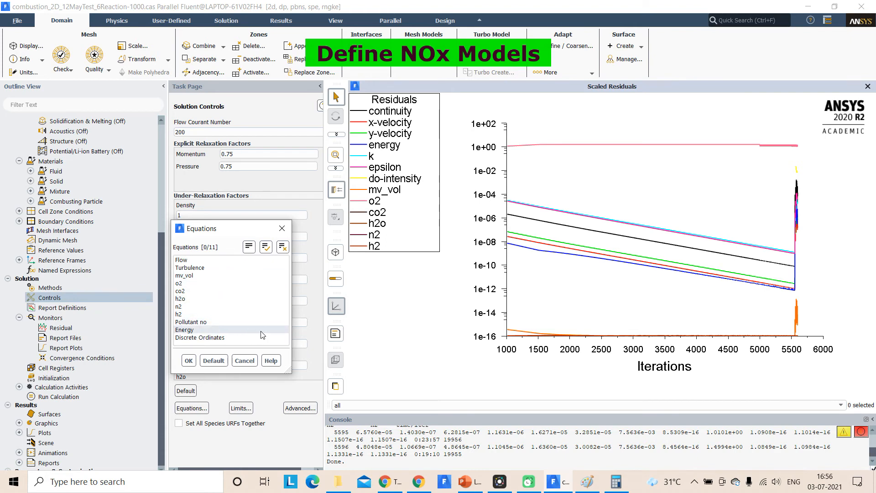
click(201, 322)
click(253, 362)
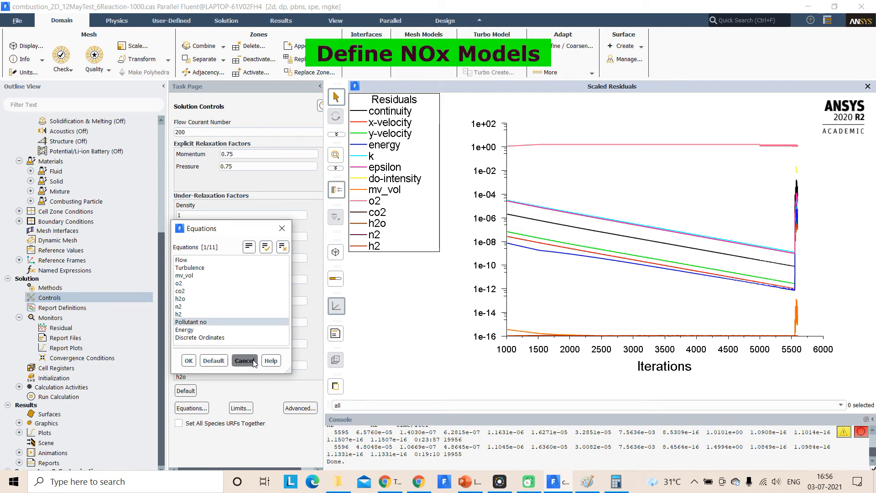
click(253, 362)
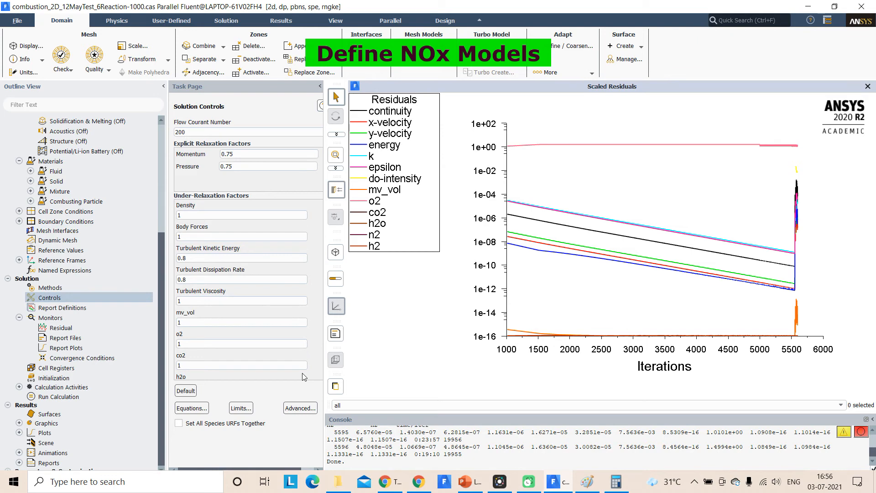
click(22, 24)
mouse_move(19, 34)
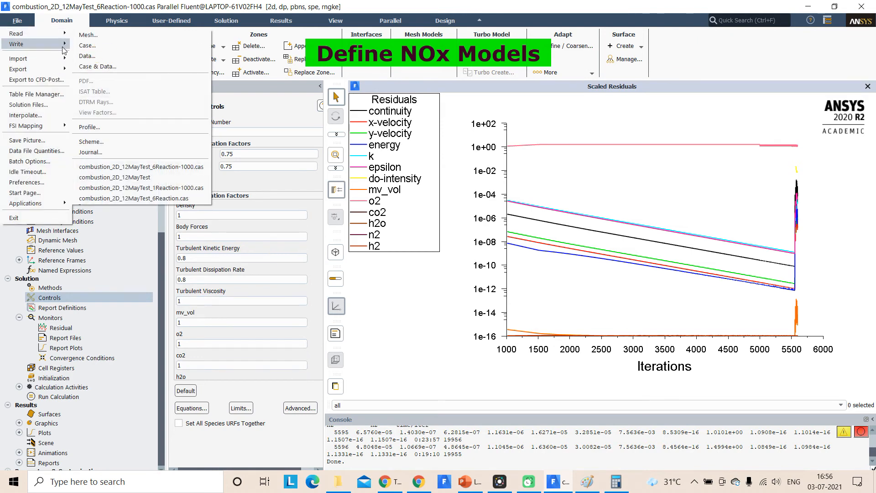
click(86, 68)
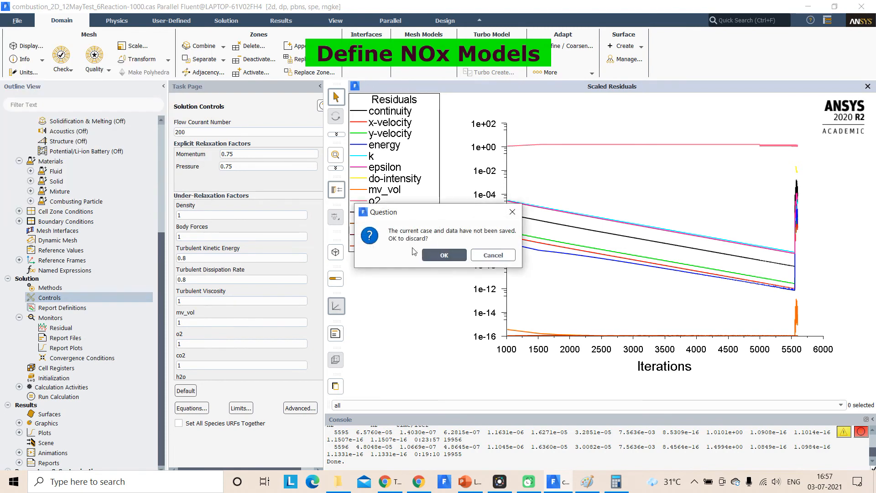
click(434, 251)
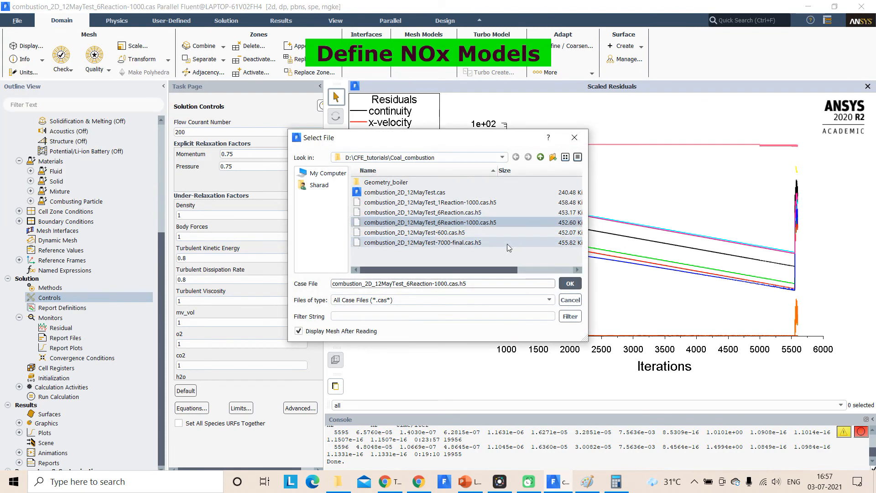
click(476, 224)
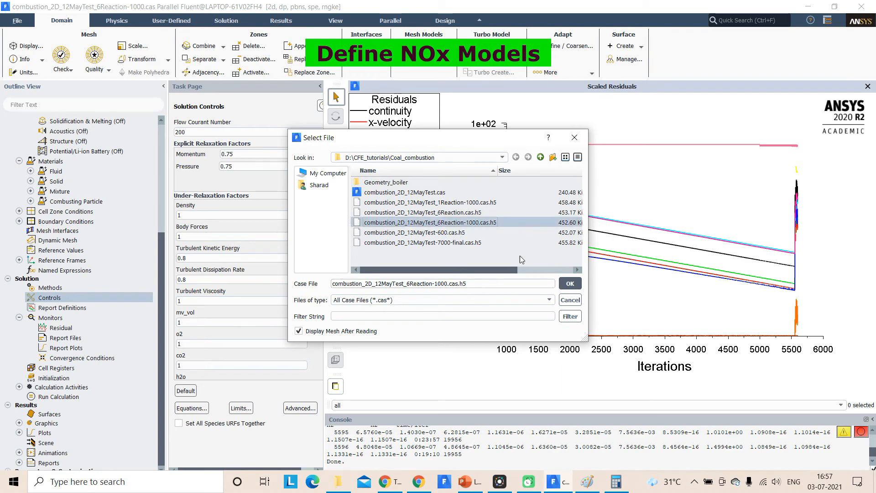
click(569, 300)
- Write the case and data as combustion_2D_12MayTest_6Reaction-1000, overwriting the existing files
click(17, 21)
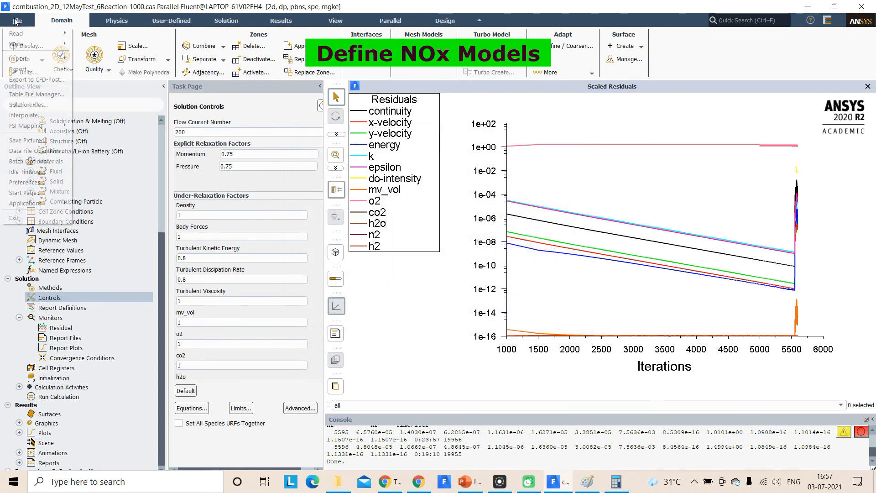
mouse_move(31, 39)
click(93, 67)
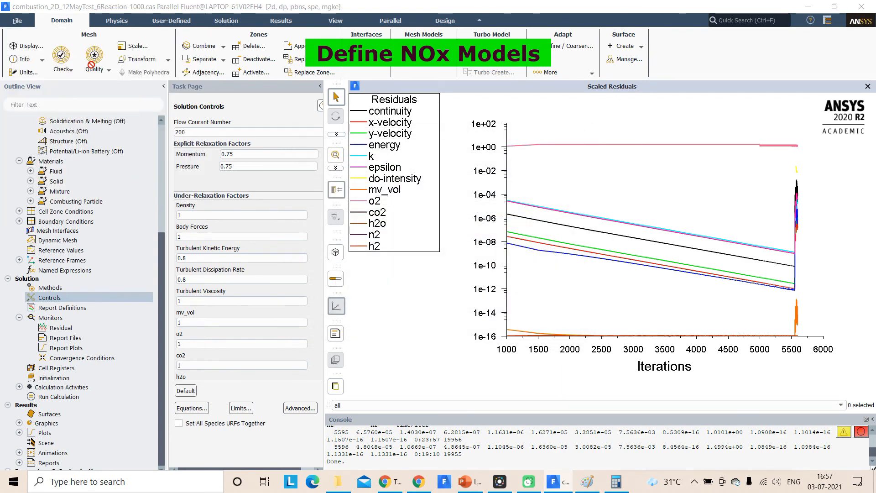
click(570, 283)
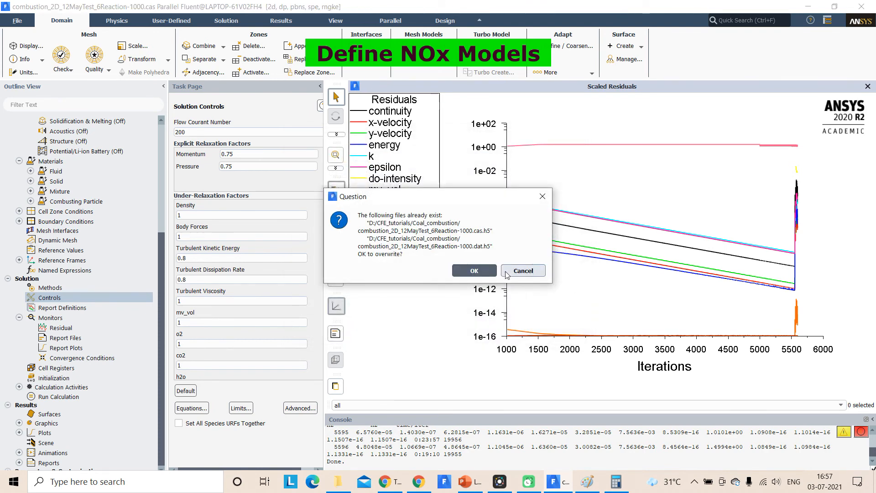
click(475, 271)
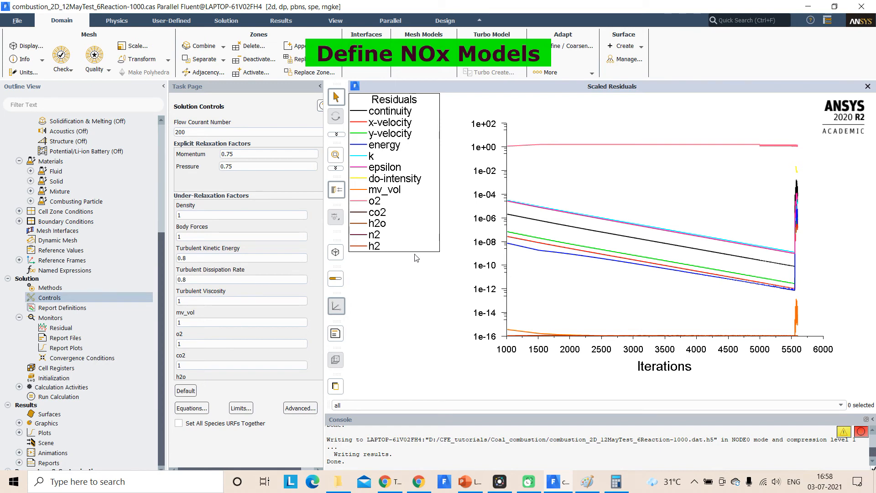
- Reopen the NOx model, check its formation settings, apply it and close it
scroll(132, 186, up, 5)
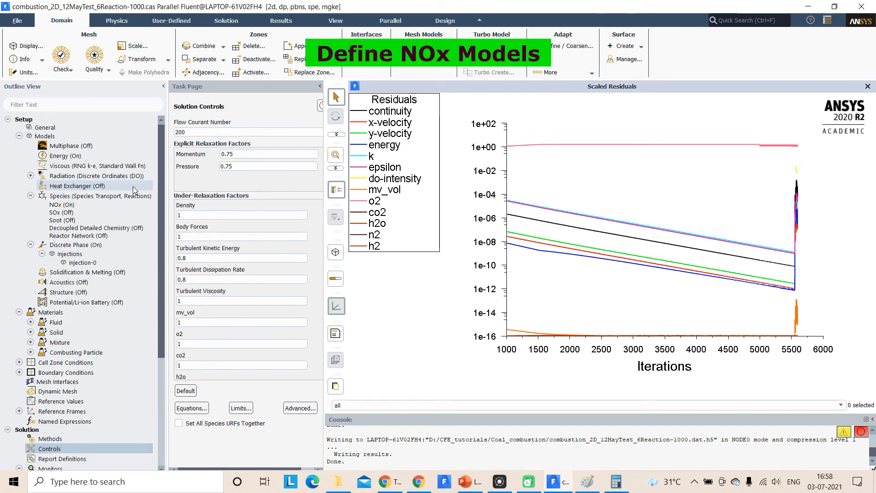
click(77, 204)
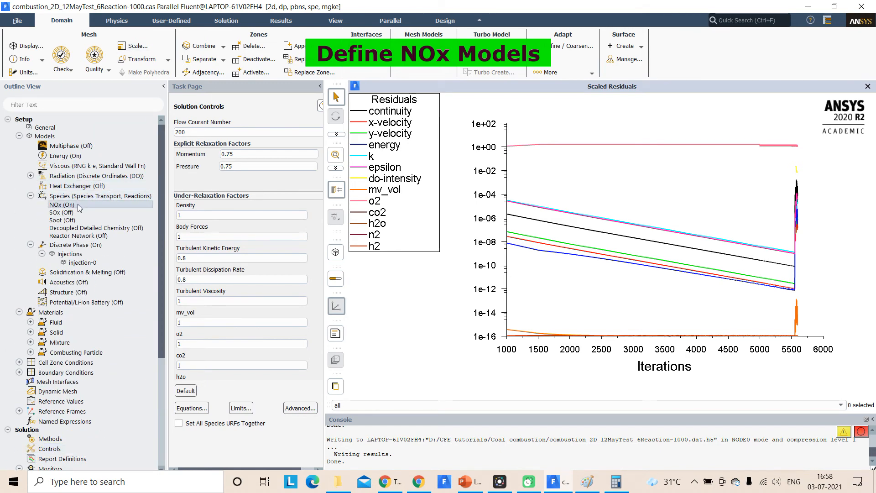
double_click(77, 204)
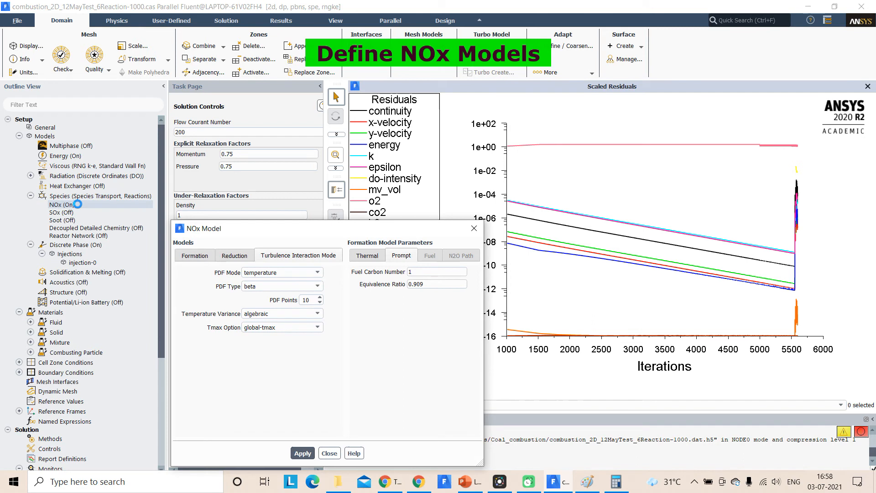
click(204, 259)
click(303, 453)
click(329, 453)
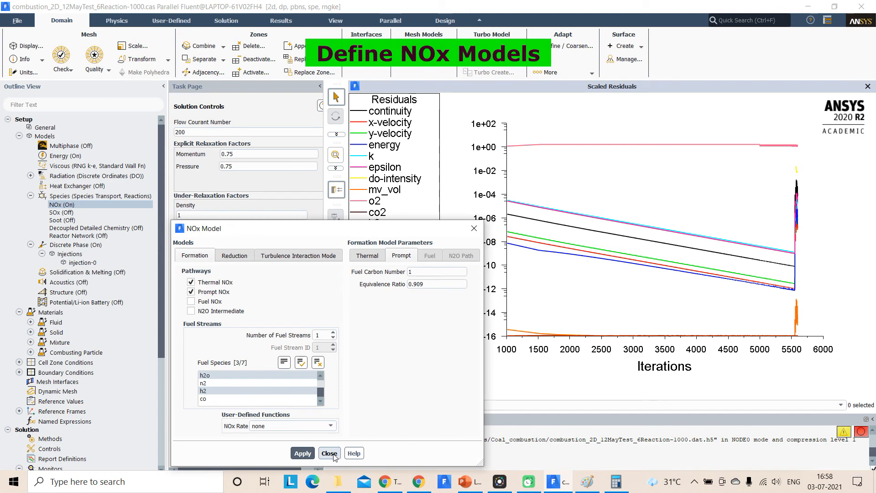
- Display the saved contour-1 static temperature contours on the new_fluid surface, examine the field and close the contour settings
scroll(87, 383, down, 5)
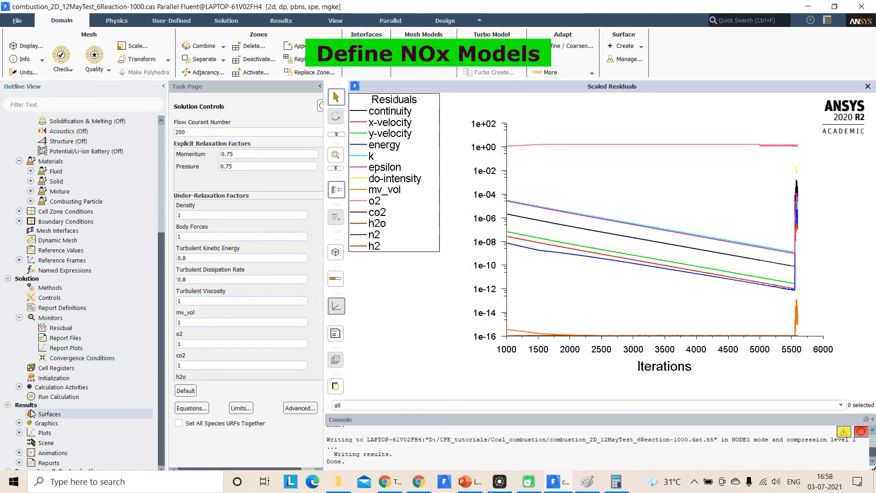
click(19, 423)
scroll(53, 401, down, 2)
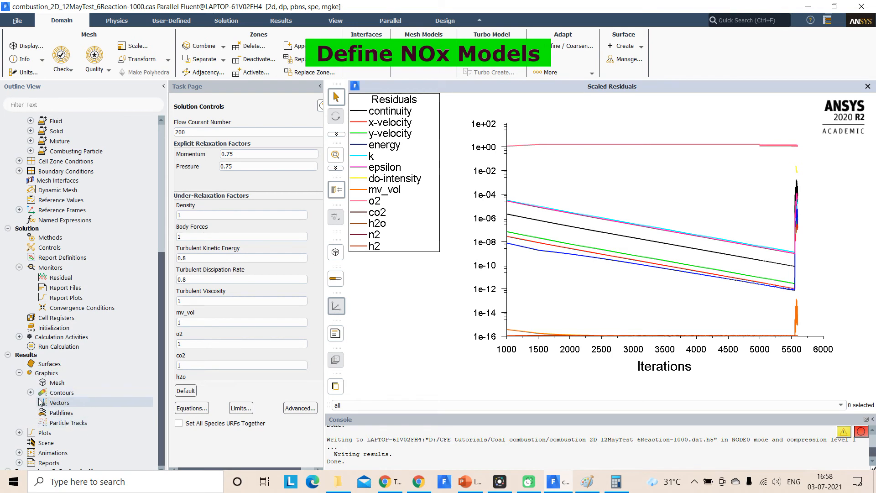
click(30, 392)
double_click(75, 402)
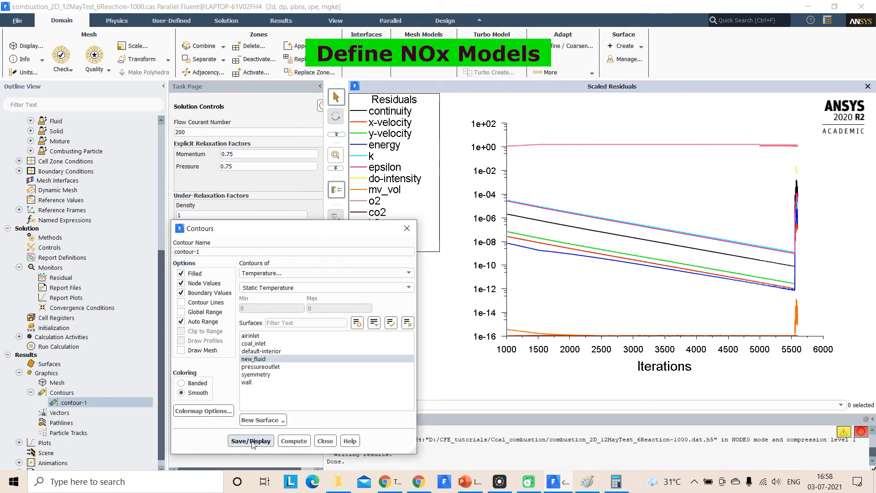
click(251, 441)
click(565, 293)
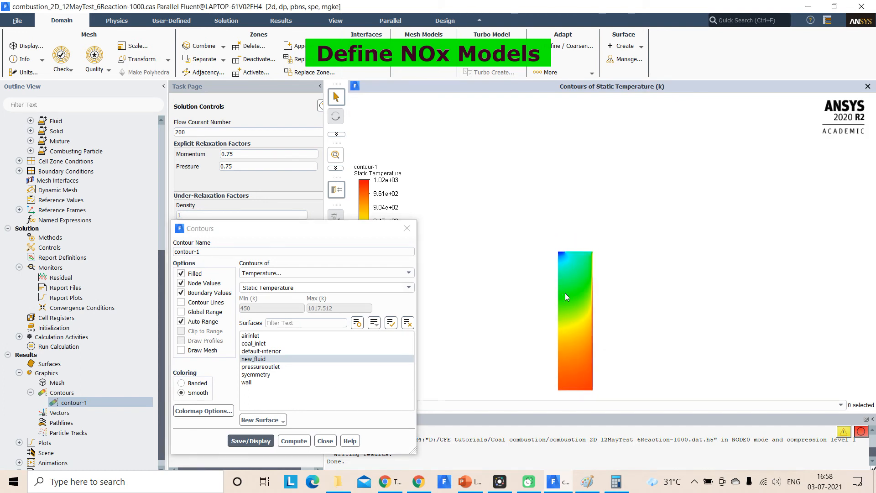
click(252, 441)
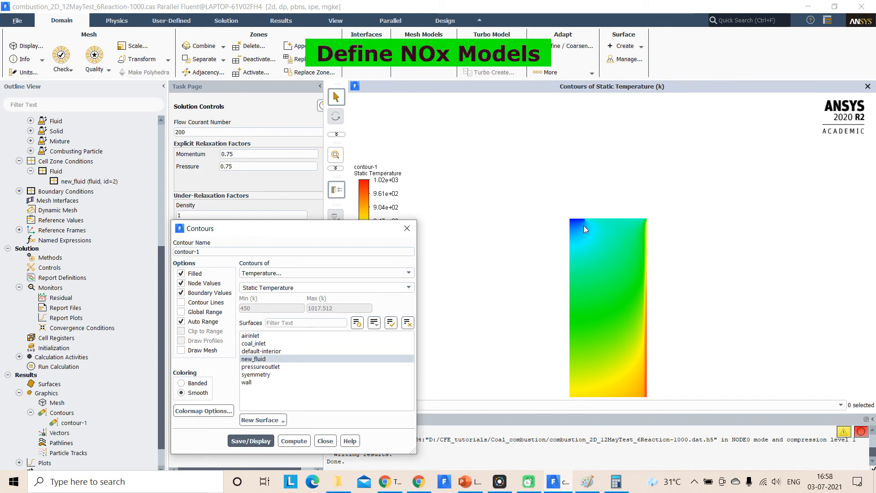
scroll(655, 298, down, 5)
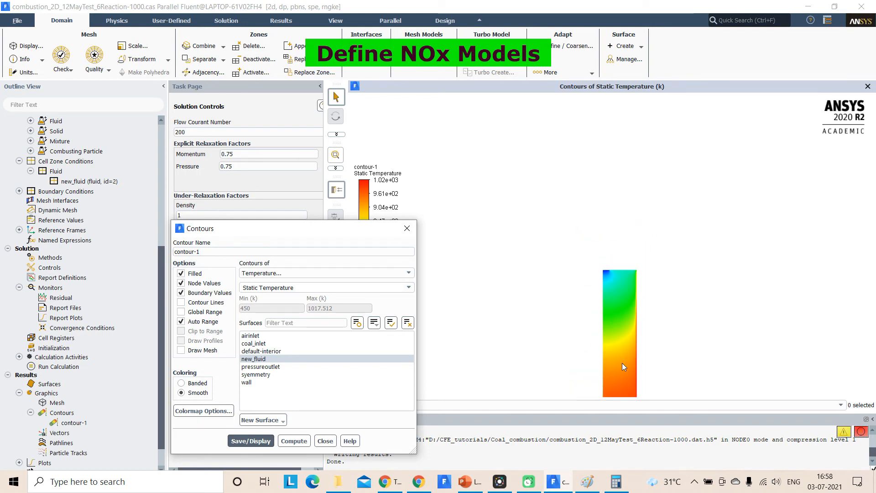
click(323, 441)
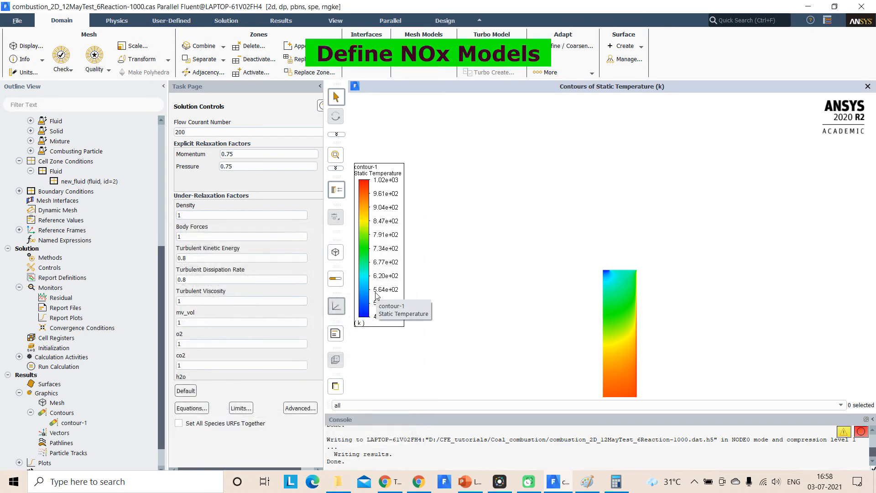
- Restrict the solved equations to Pollutant no in the solution controls
scroll(374, 296, down, 2)
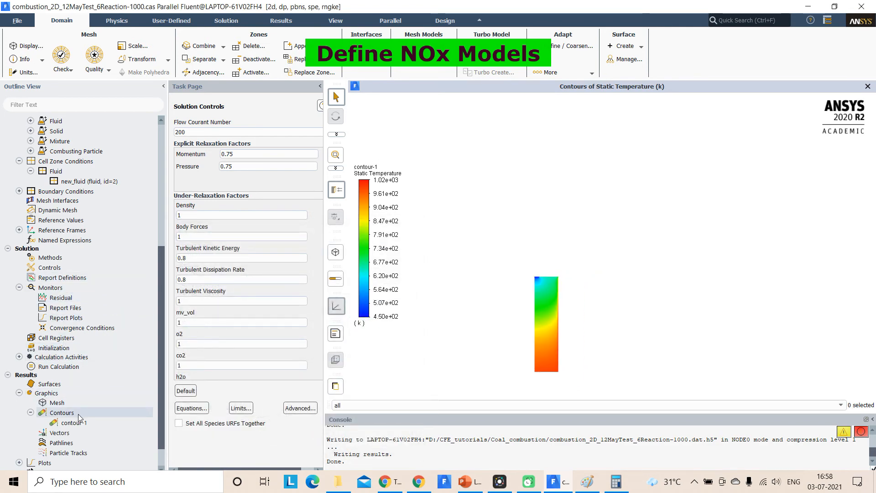
scroll(87, 381, up, 3)
scroll(81, 389, down, 2)
click(53, 297)
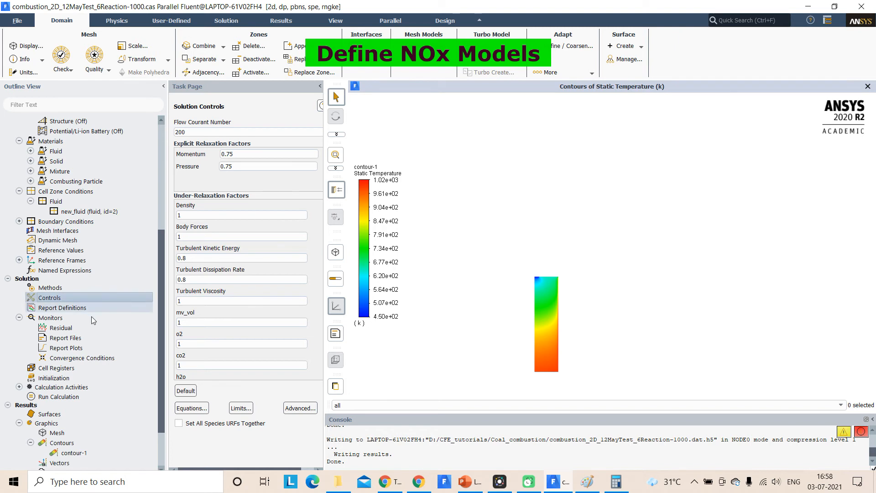
click(192, 407)
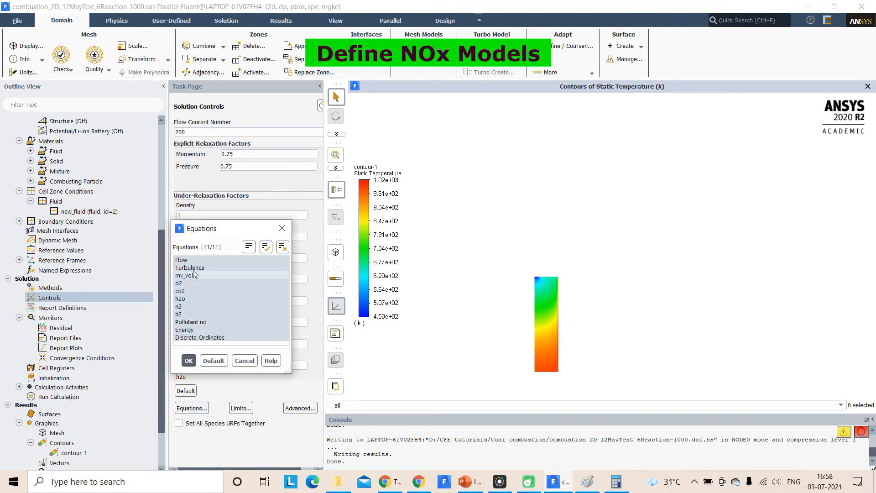
click(191, 330)
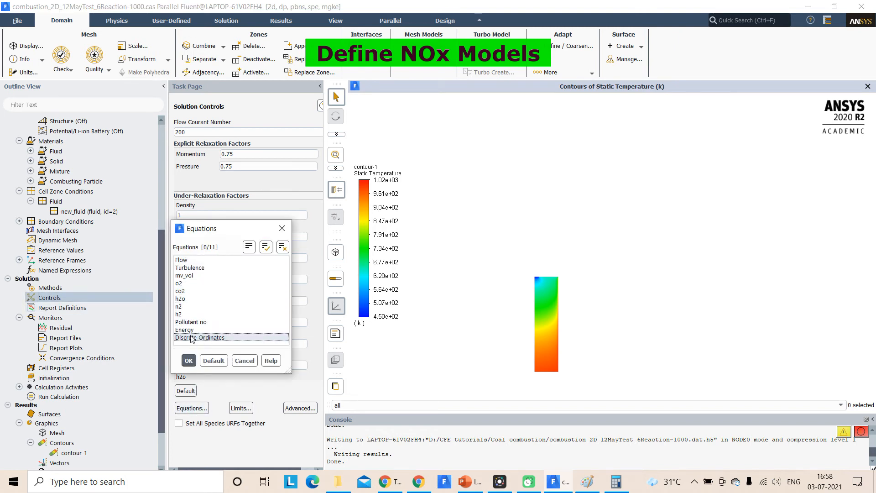
click(190, 322)
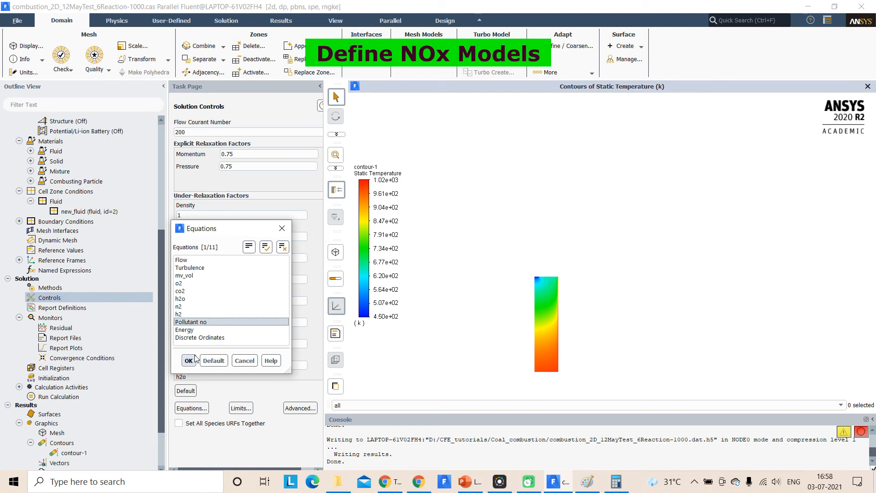
click(188, 360)
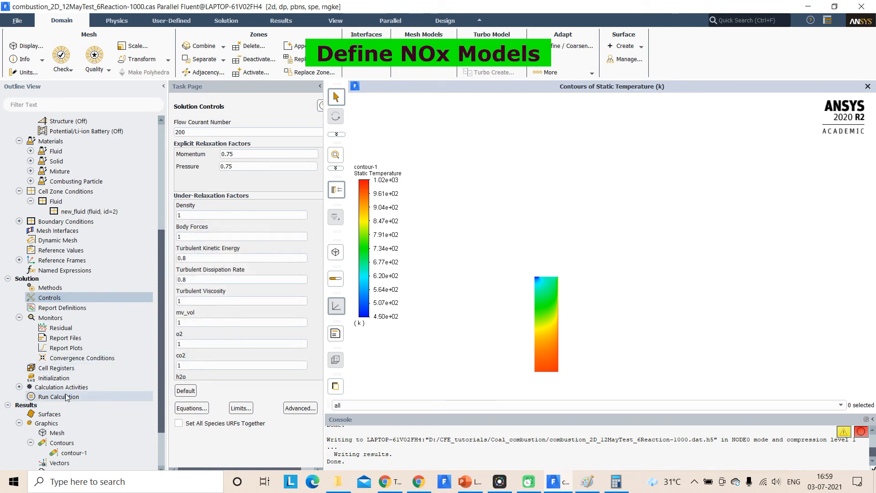
- Check the monitoring and convergence settings of the pollut_no residual and accept them
click(66, 397)
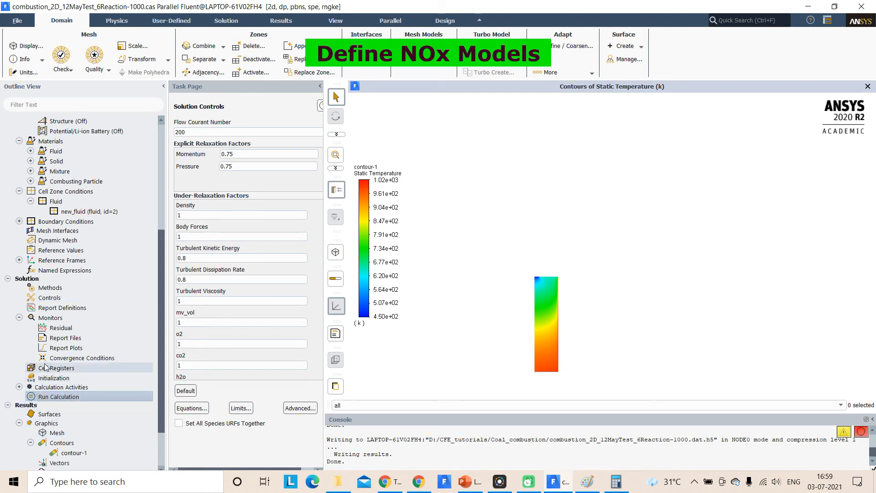
double_click(41, 330)
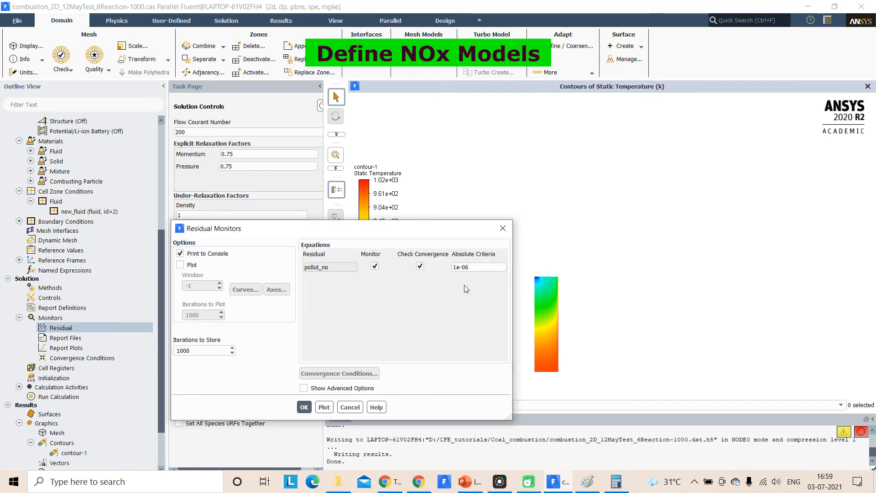
click(304, 407)
- Run the calculation for the pollutant equation, dismiss the completion notice and start the calculation again
click(77, 398)
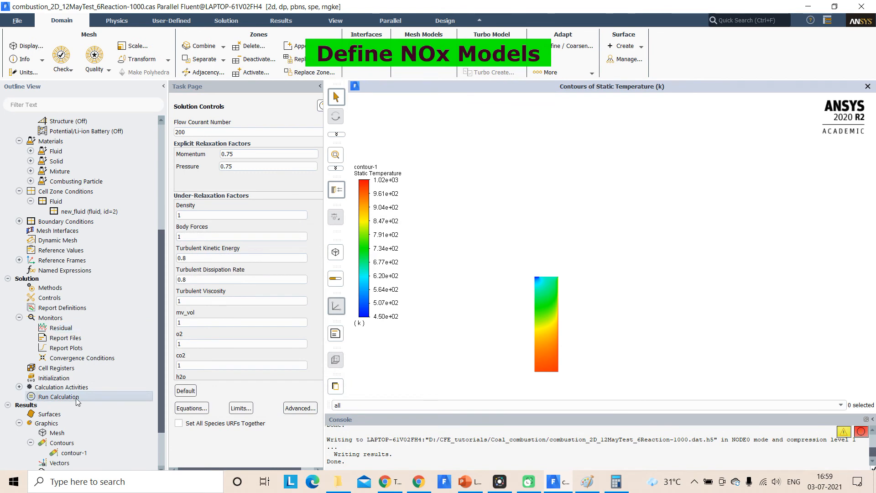
click(259, 268)
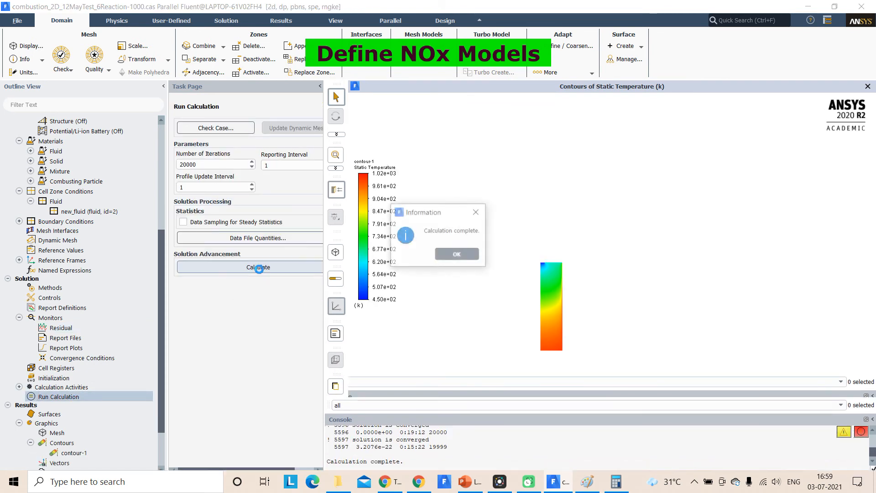
click(458, 254)
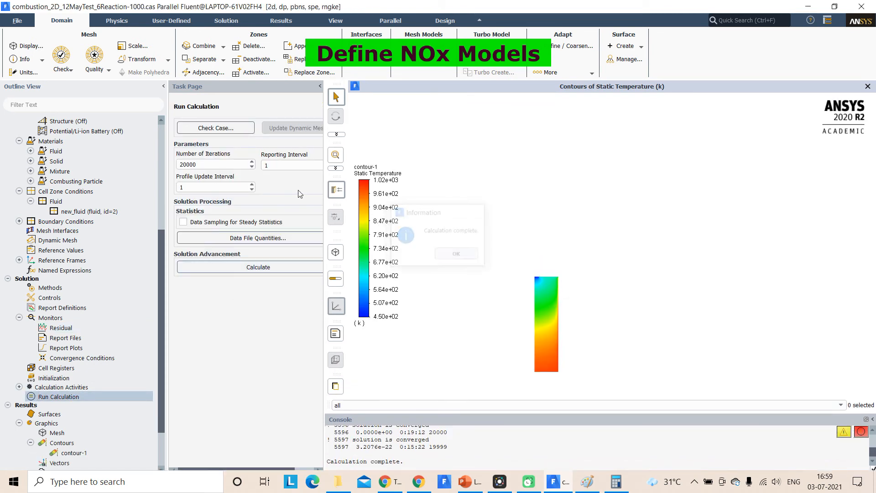
click(216, 267)
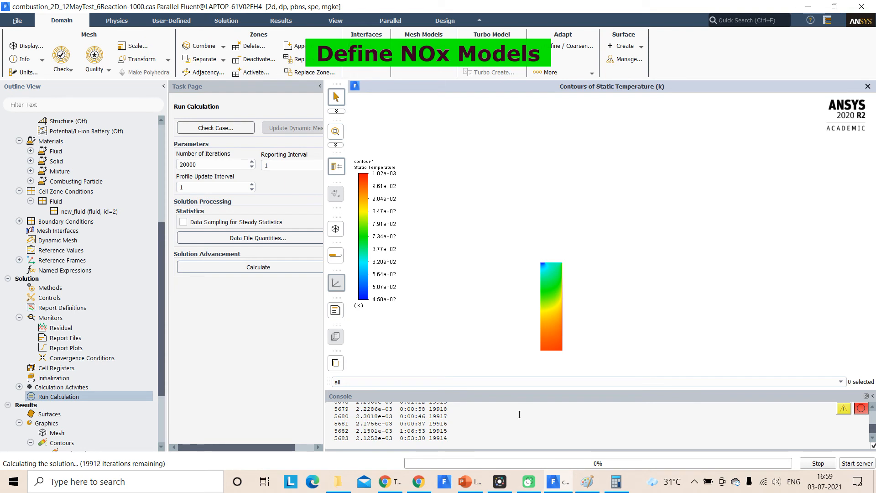
- Plot the scaled residuals of pollut_no and close the residual monitor settings
double_click(61, 327)
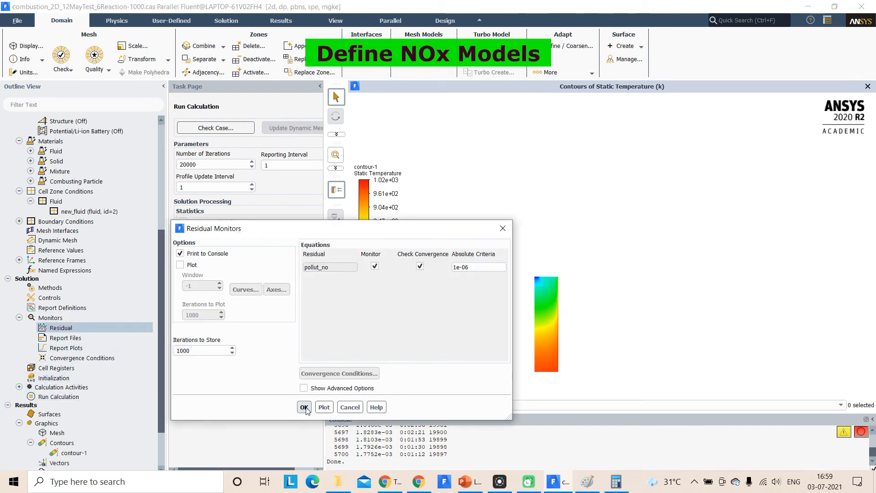
click(324, 407)
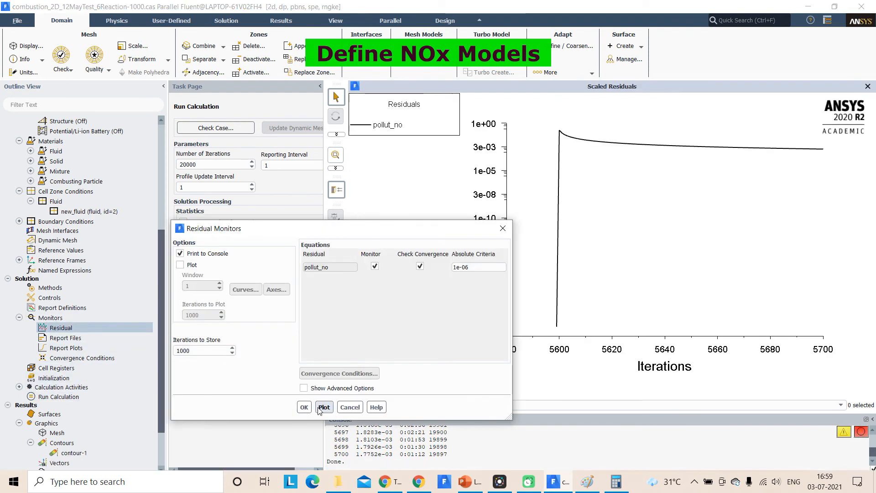
click(358, 407)
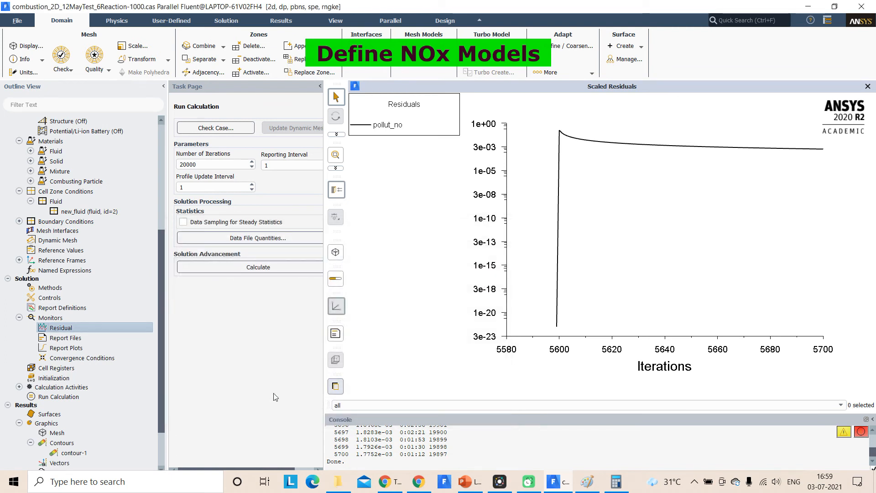
scroll(62, 442, down, 2)
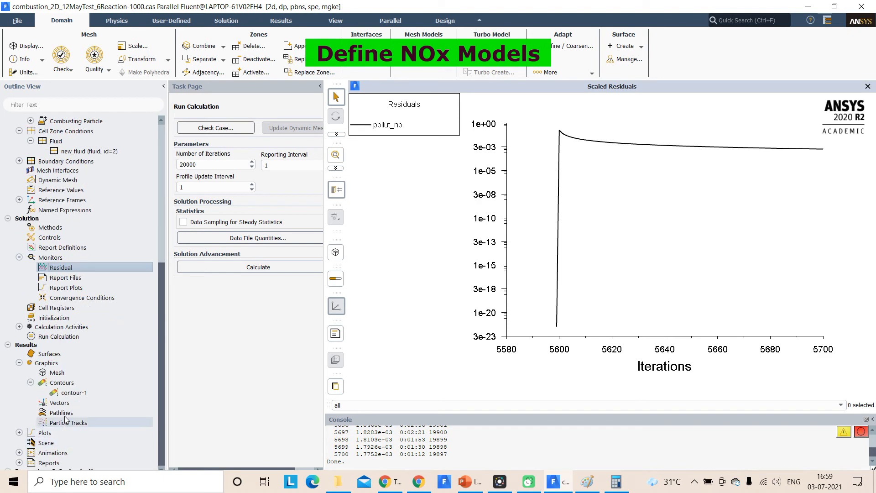
- Display filled contours of the NOx mass fraction of Pollutant no on new_fluid using contour-1
click(77, 393)
double_click(76, 393)
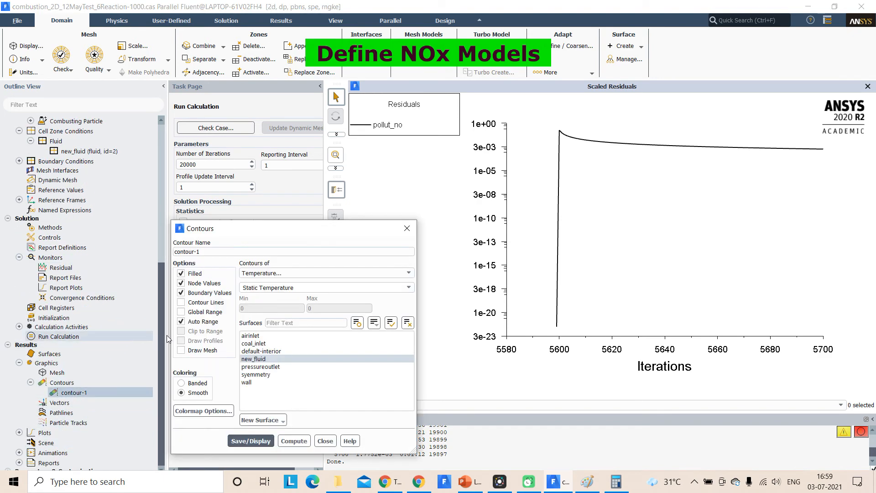
click(358, 271)
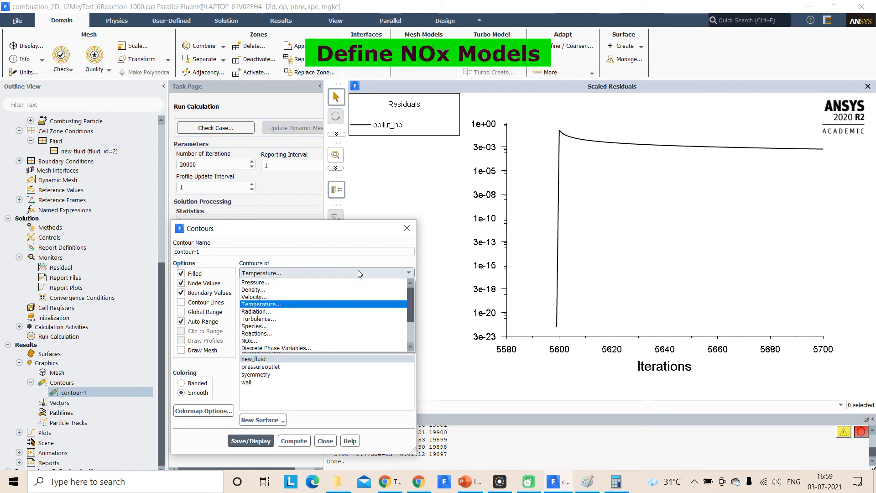
click(262, 340)
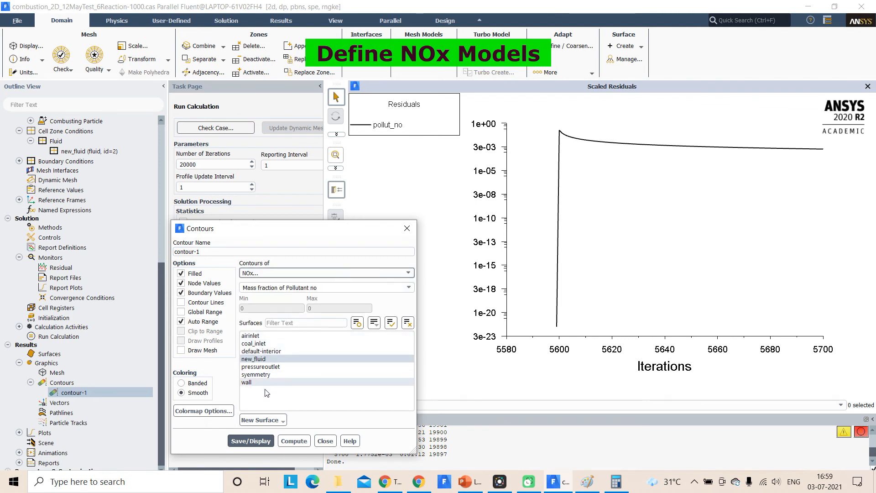
click(254, 442)
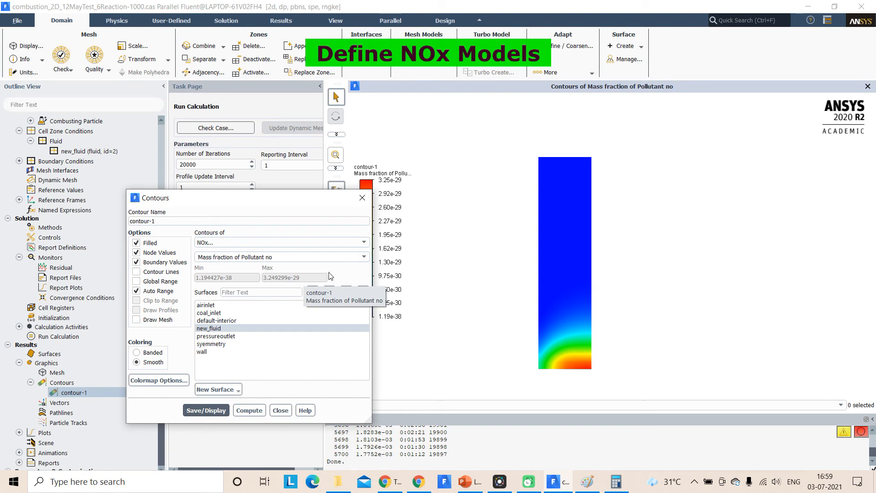
- Switch contour-1 to the mole fraction of Pollutant no, save and display it, and close the contour settings
click(364, 257)
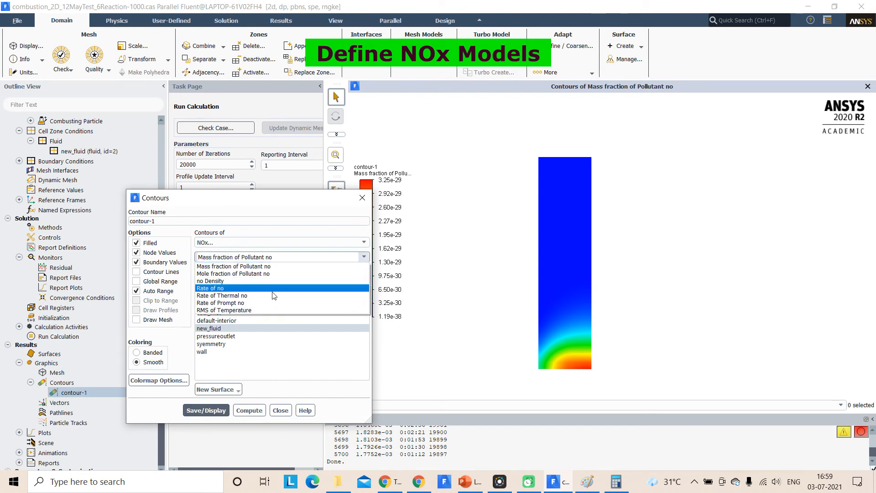
click(259, 275)
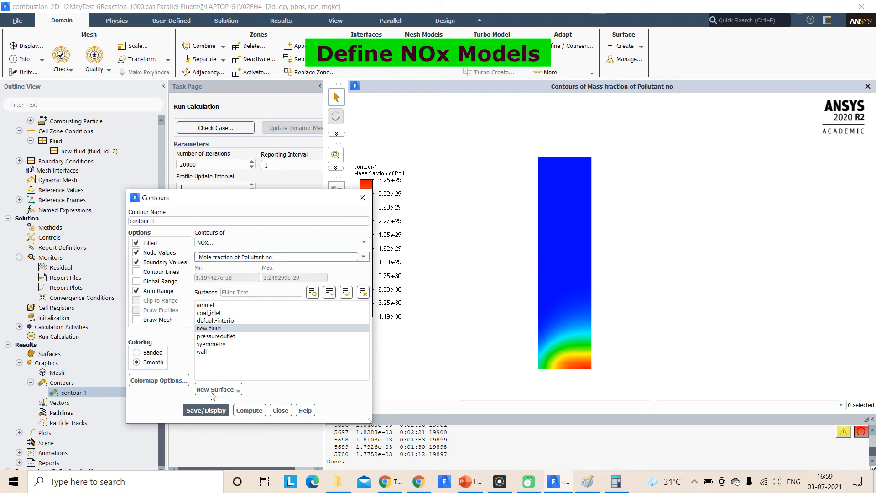
click(208, 410)
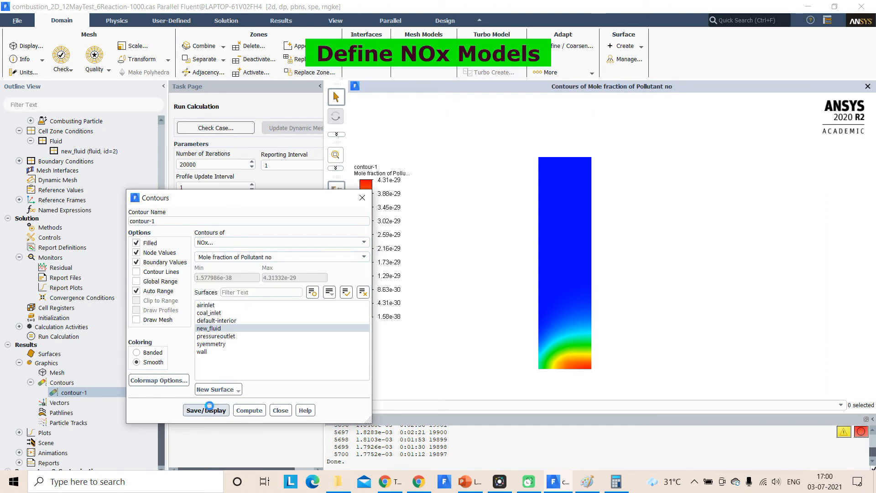
click(282, 410)
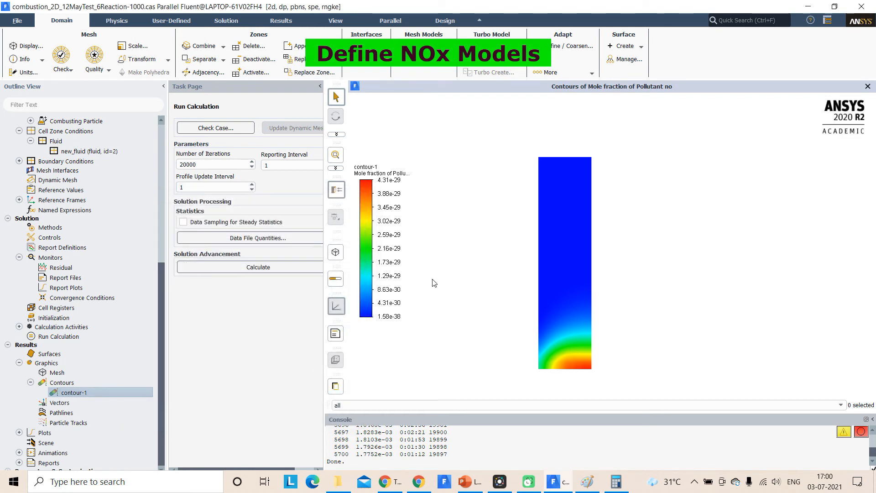
- Start a custom field function with the NOx mole fraction of Pollutant no as its first operand
click(165, 22)
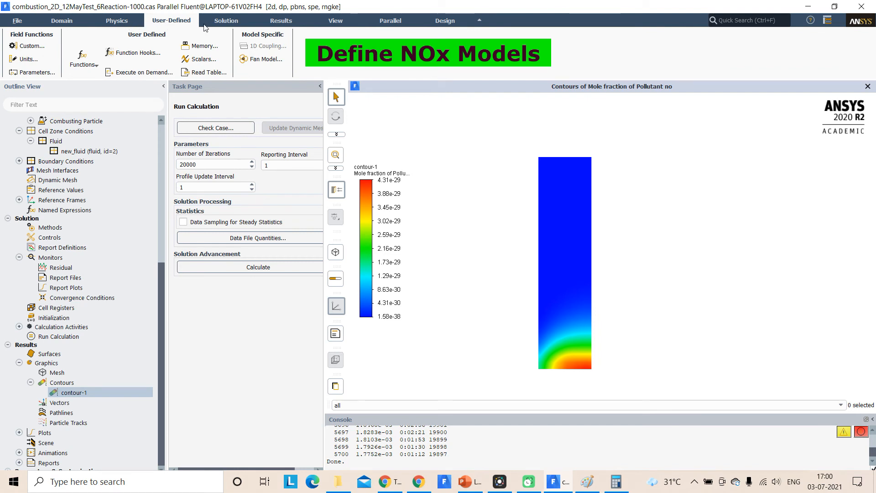
click(125, 23)
click(173, 26)
click(77, 62)
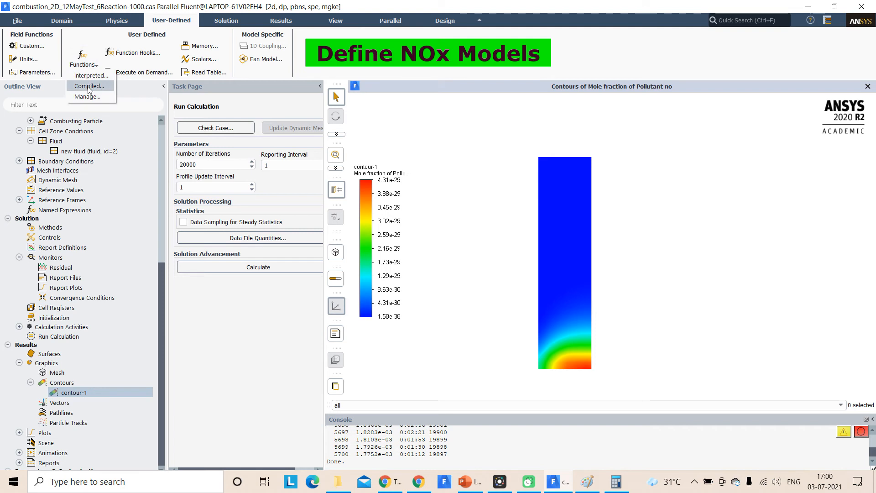
click(36, 48)
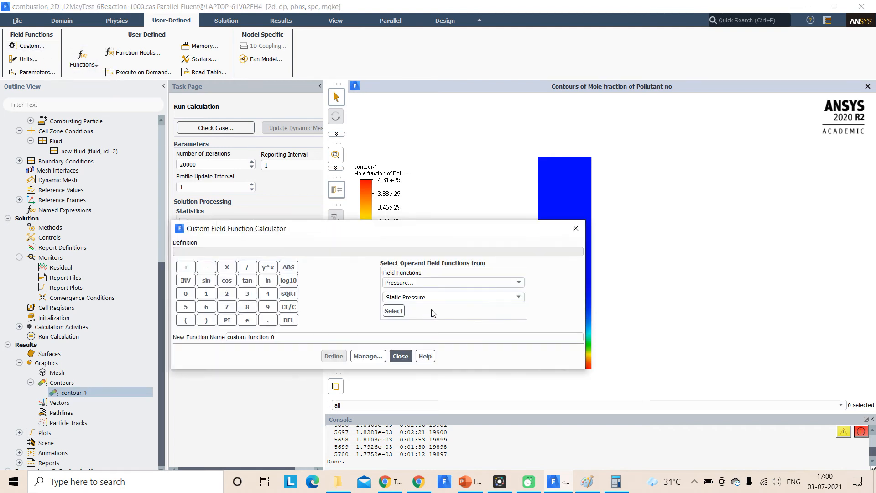
click(425, 283)
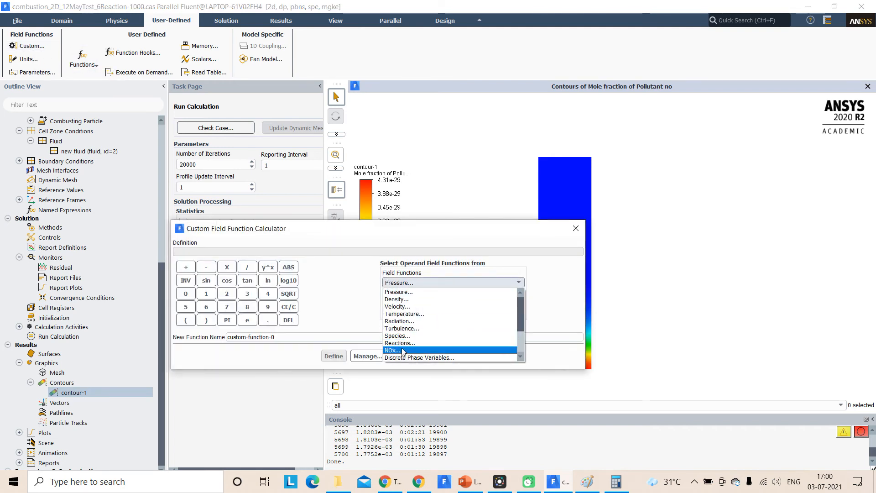
click(402, 349)
click(433, 297)
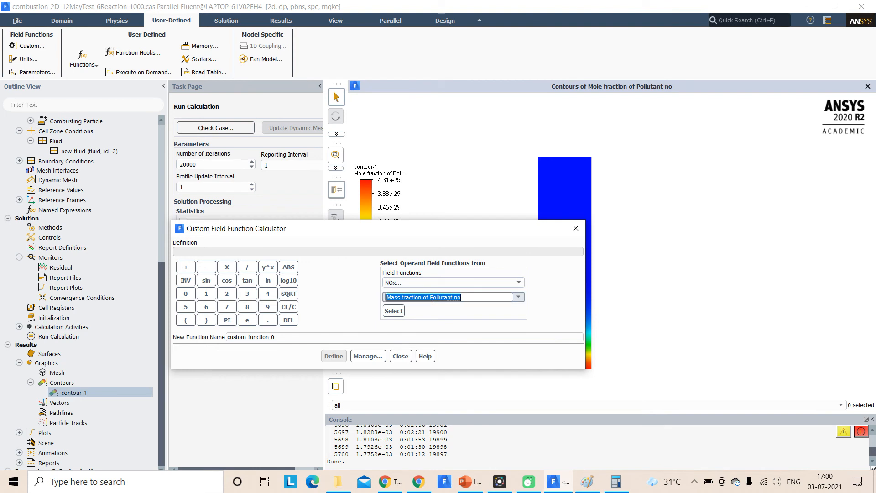
click(518, 297)
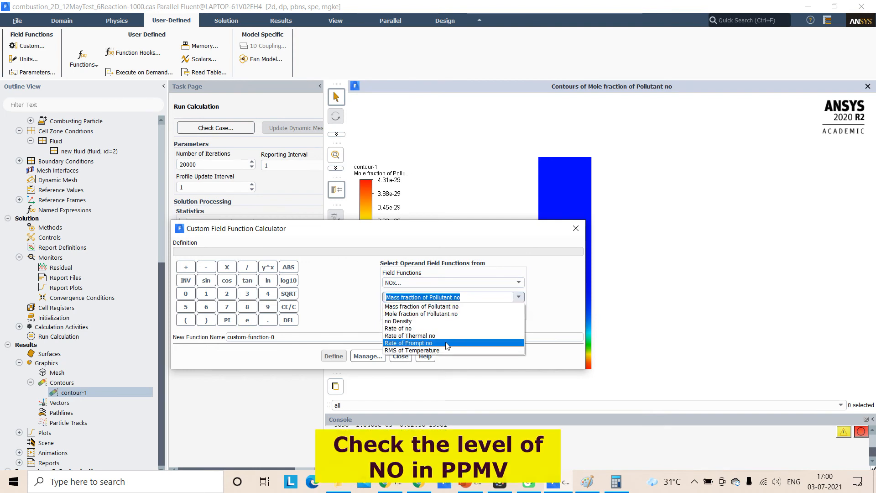
click(417, 313)
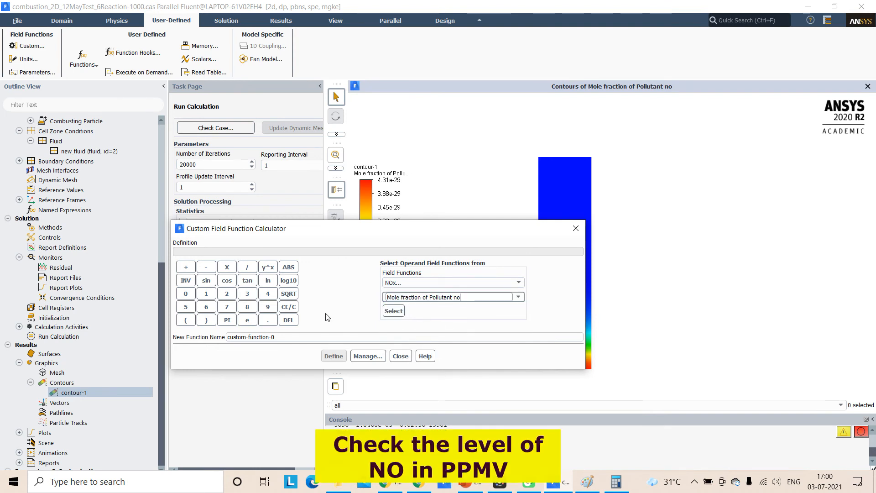
click(394, 310)
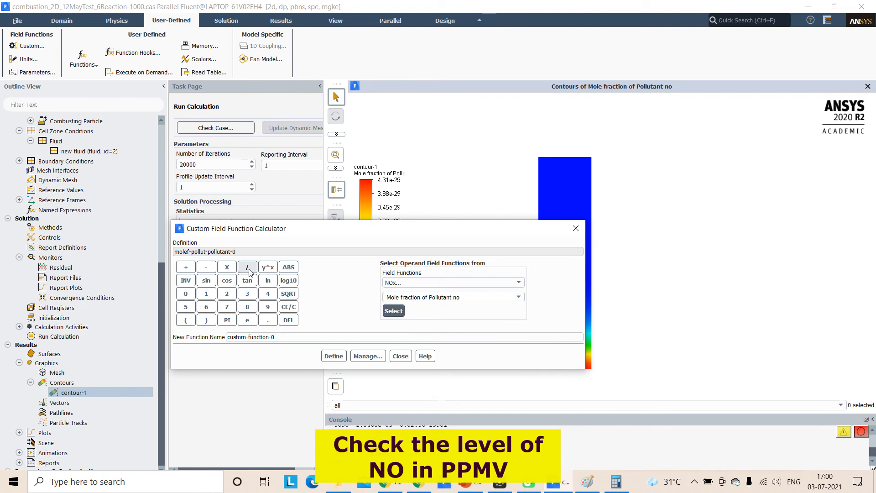
- Extend the custom function's definition with "* 10 * 6 / (1 -" following the pollutant mole fraction
click(227, 267)
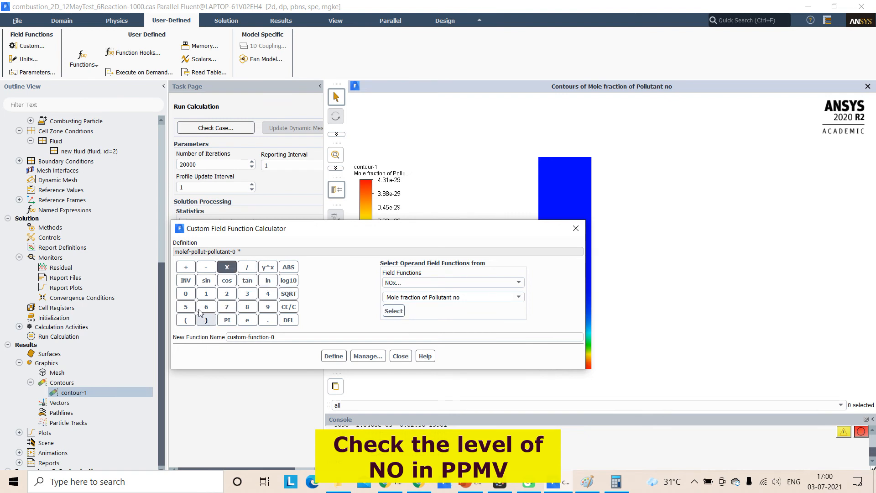
click(206, 293)
click(186, 293)
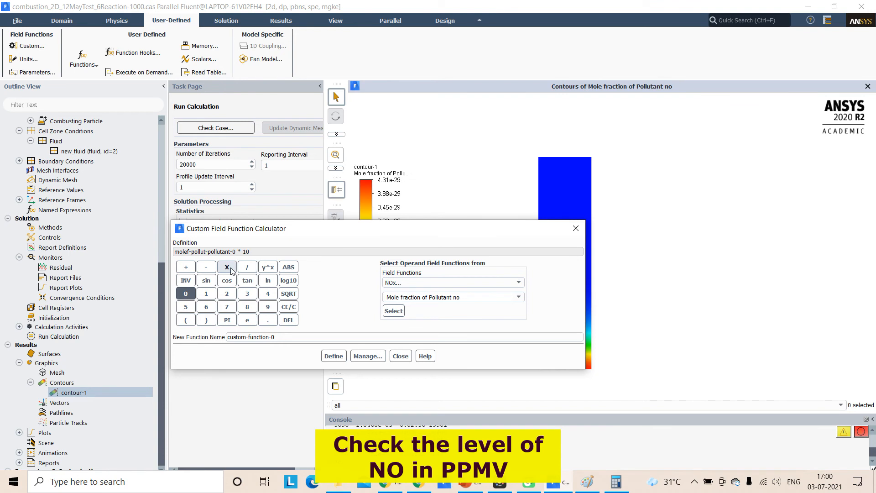
click(230, 269)
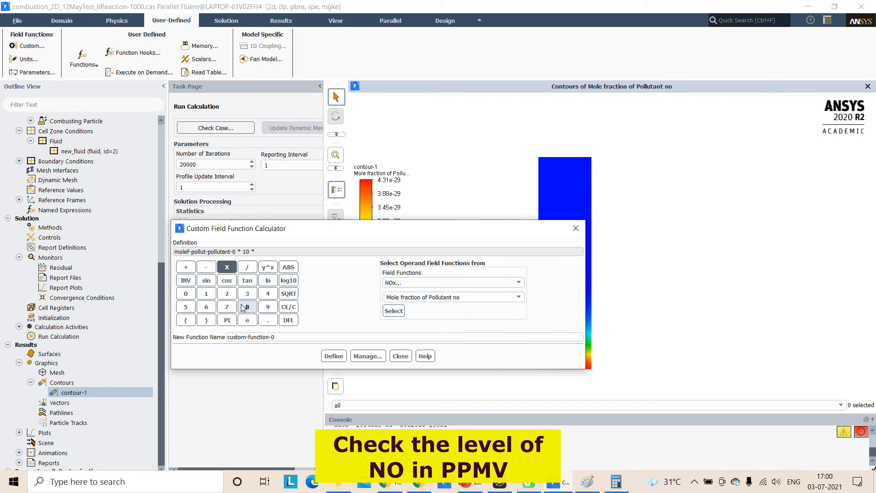
click(207, 308)
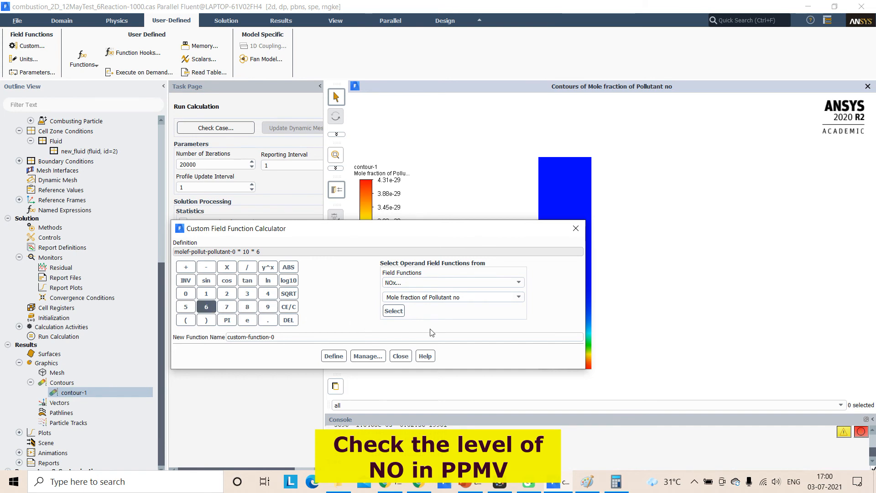
click(247, 267)
click(186, 320)
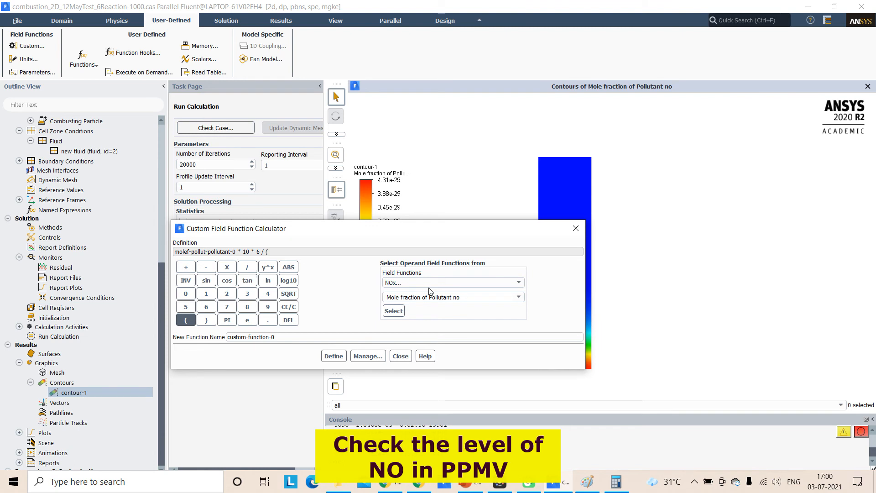
click(207, 293)
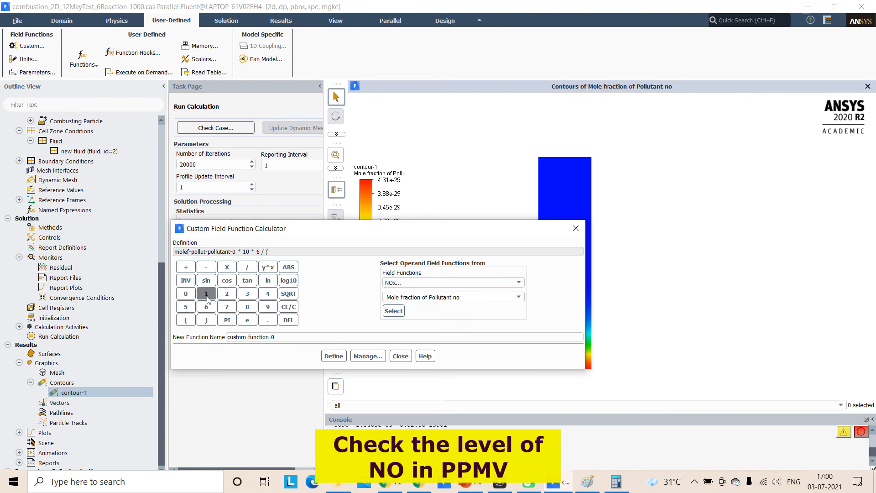
click(206, 267)
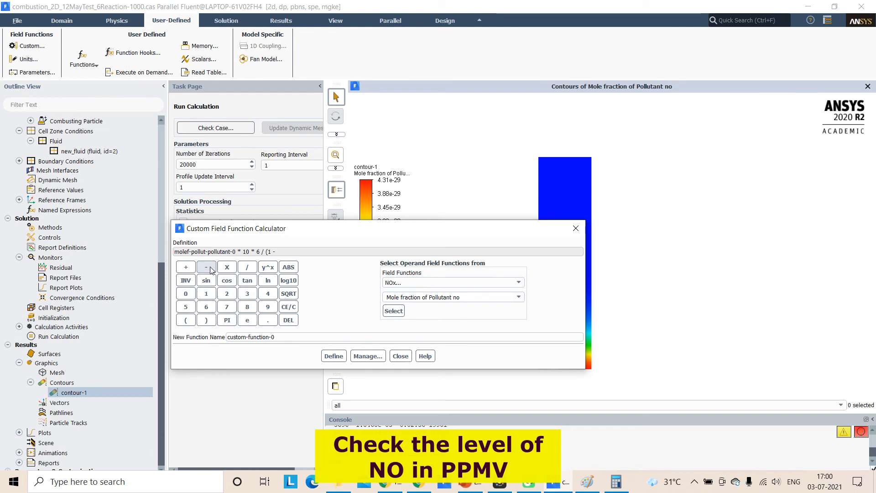
- Insert the species mole fraction of h2o as the subtracted operand and close the parenthesis in the definition
click(483, 283)
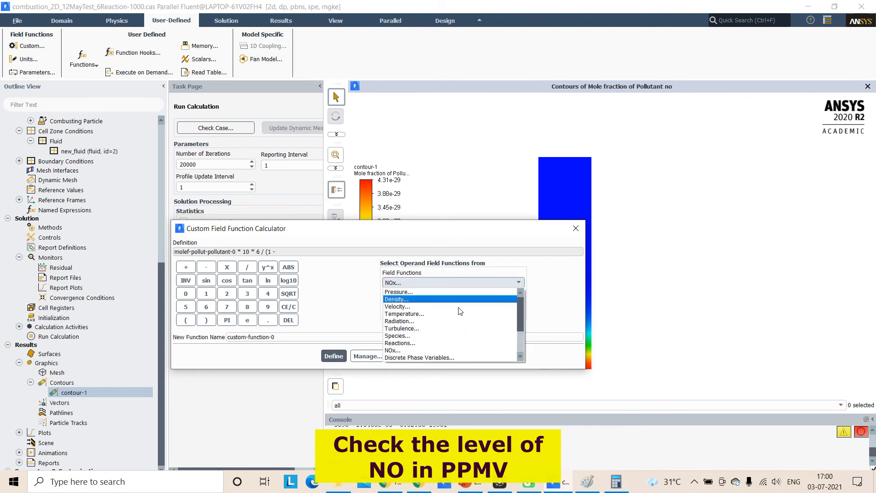
scroll(406, 337, down, 1)
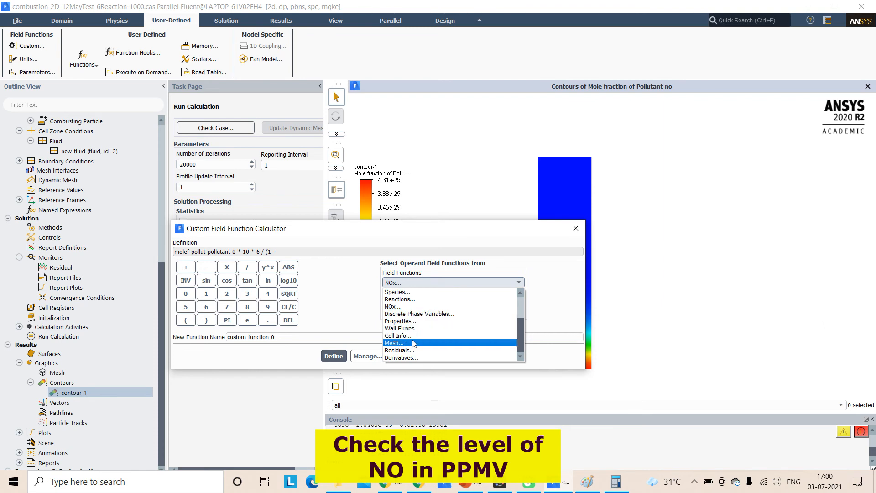
scroll(408, 321, up, 1)
click(407, 314)
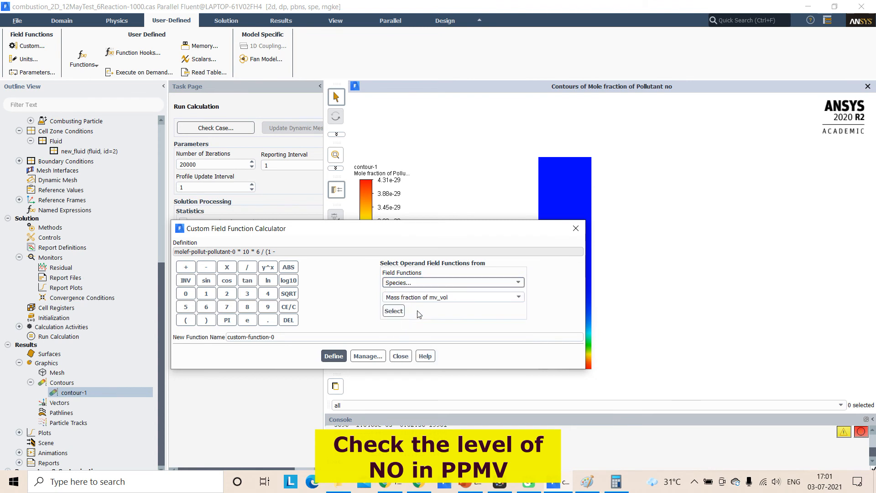
click(519, 298)
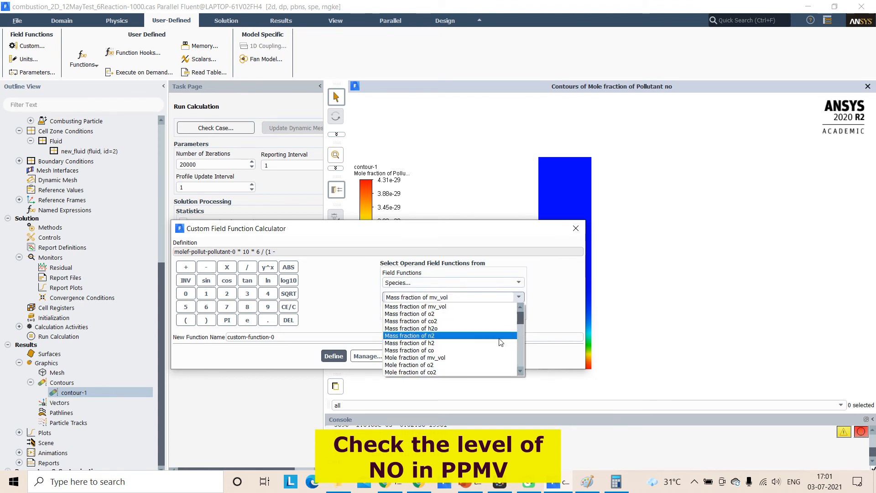
scroll(452, 360, down, 2)
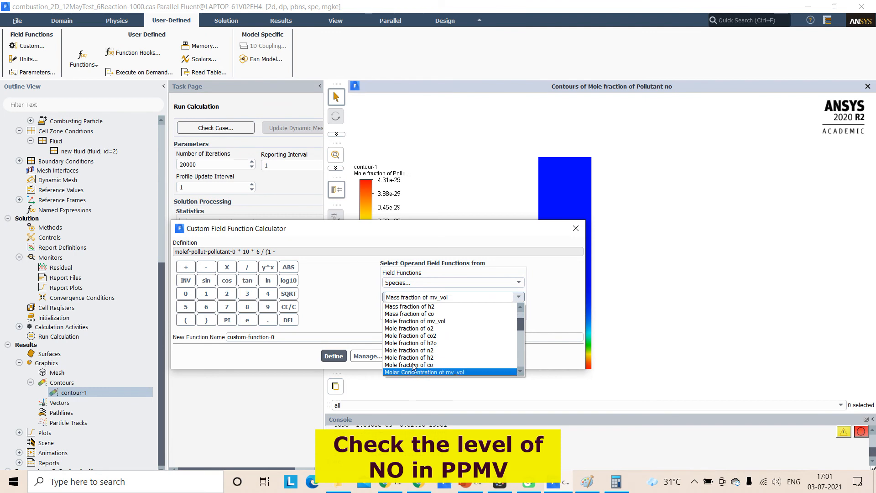
click(443, 344)
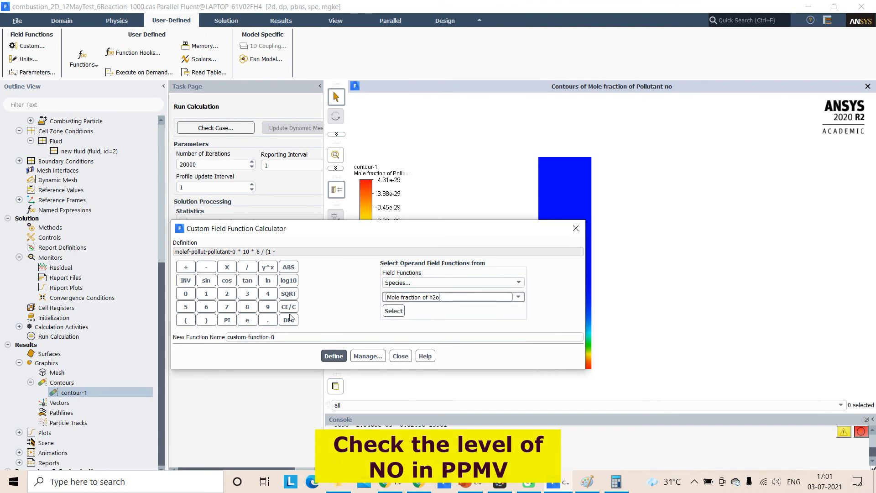
click(206, 320)
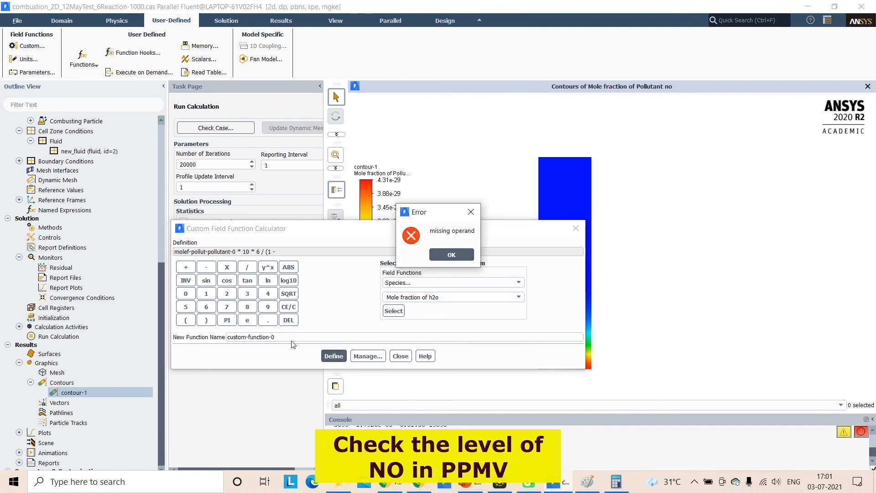
click(451, 255)
click(393, 311)
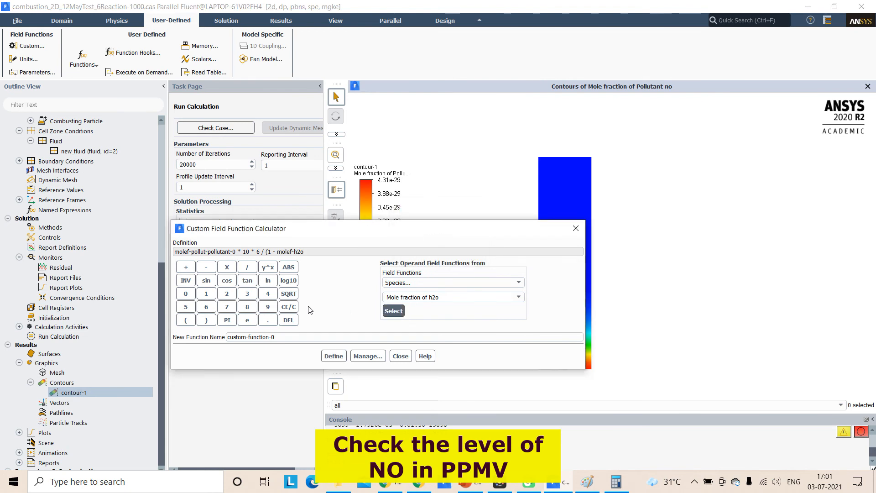
click(206, 319)
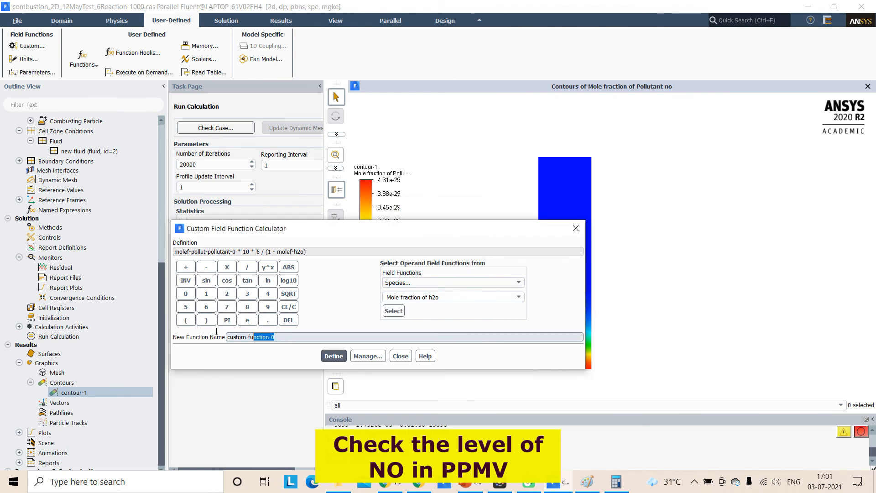
- Name the custom field function dry-ppmv-no, define it and close the calculator
drag(216, 331, 192, 335)
text(dry-pp)
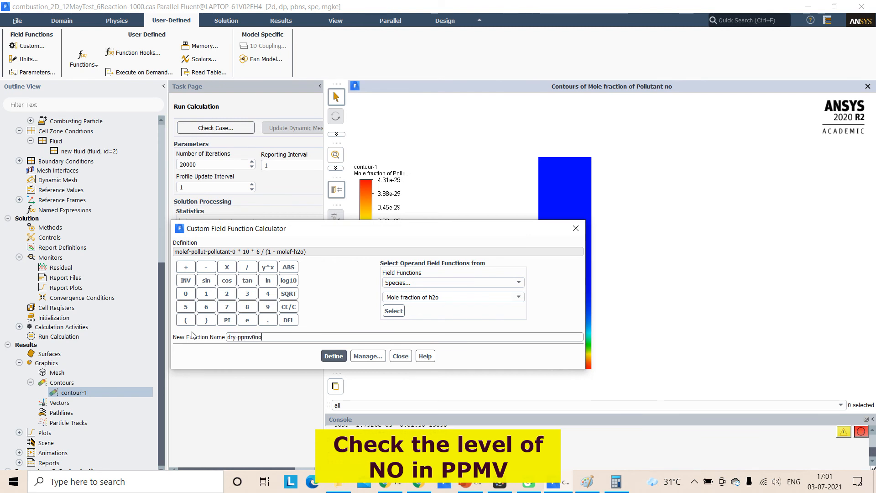
text(mv-)
click(335, 360)
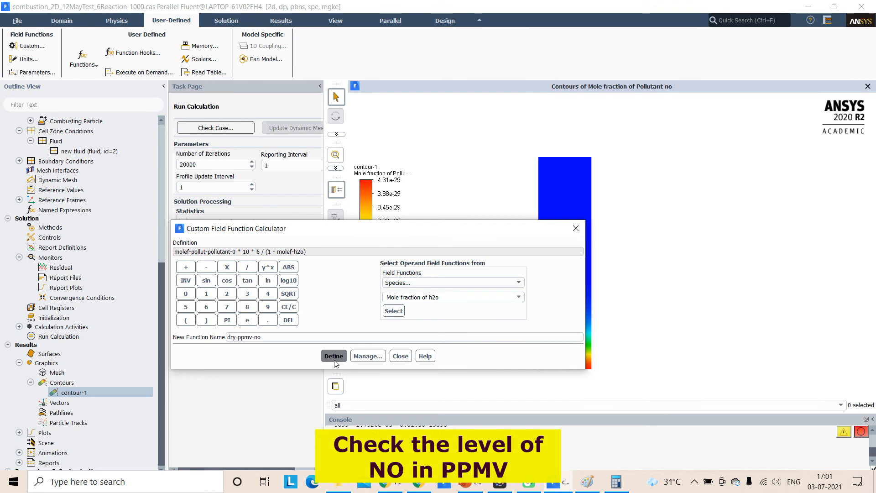
click(395, 357)
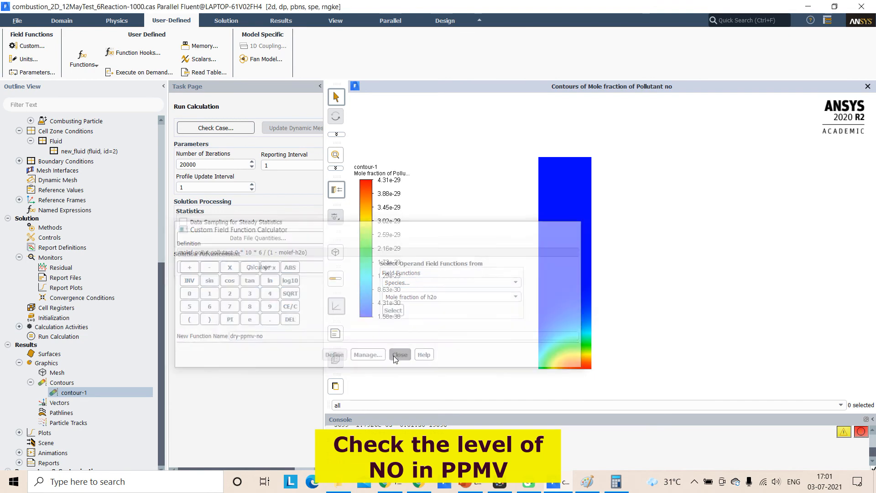
- Display contour-1 on new_fluid with the custom field function dry-ppmv-no, keeping the Contours dialog clear of the colour legend
double_click(88, 393)
click(312, 242)
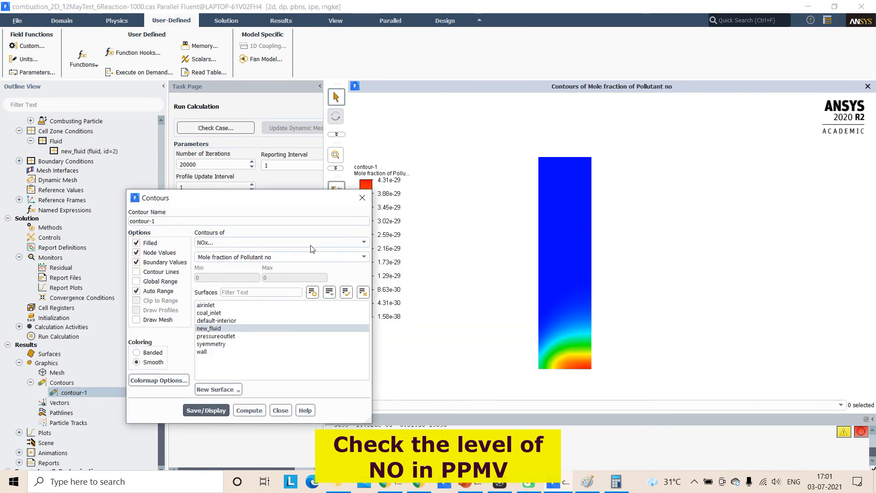
scroll(312, 248, up, 3)
click(279, 260)
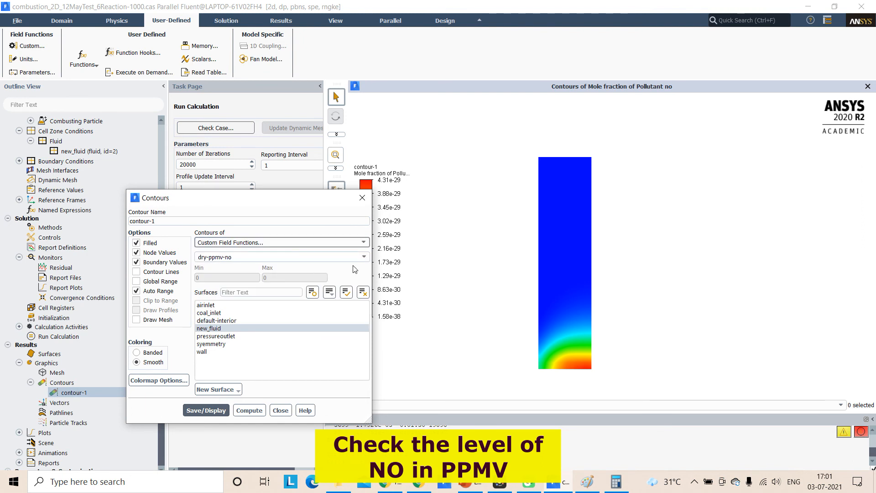
click(209, 328)
click(196, 411)
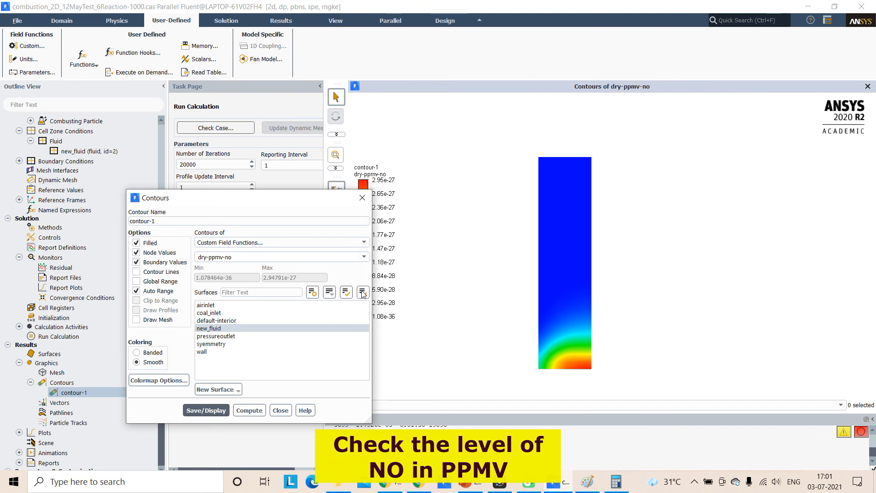
drag(315, 200, 239, 200)
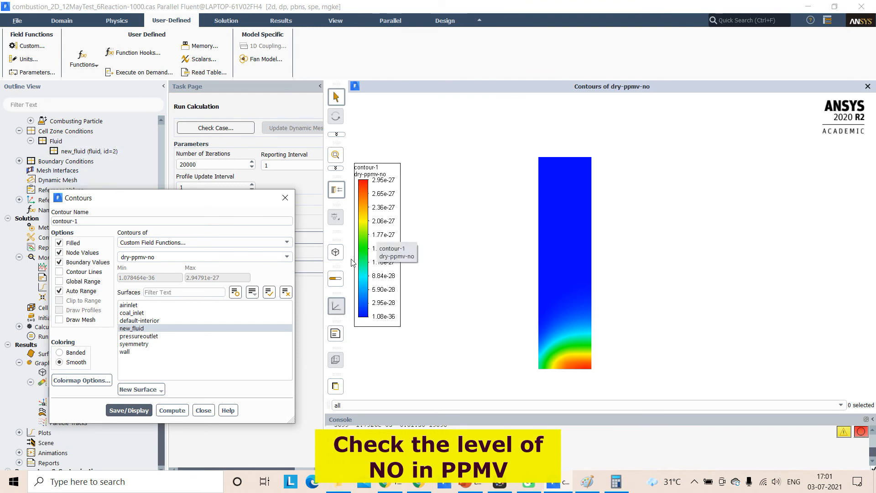
- Review the stored definition of the custom field function dry-ppmv-no and delete that function
click(32, 45)
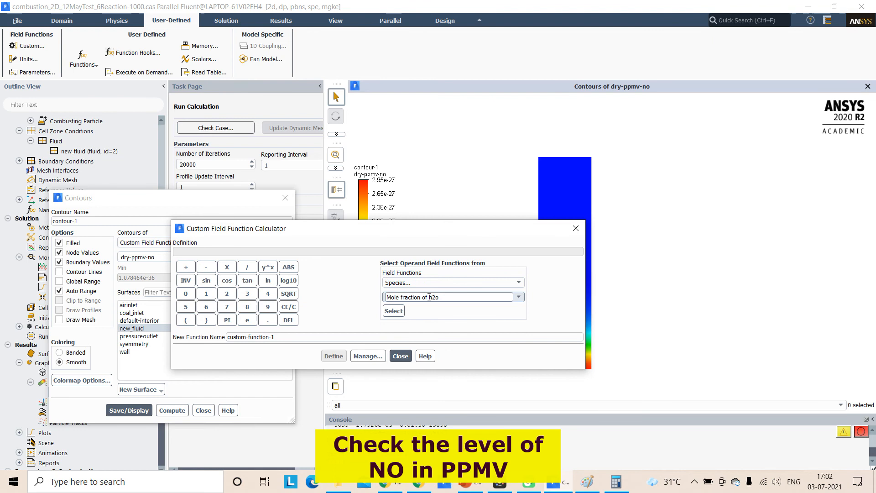
click(368, 356)
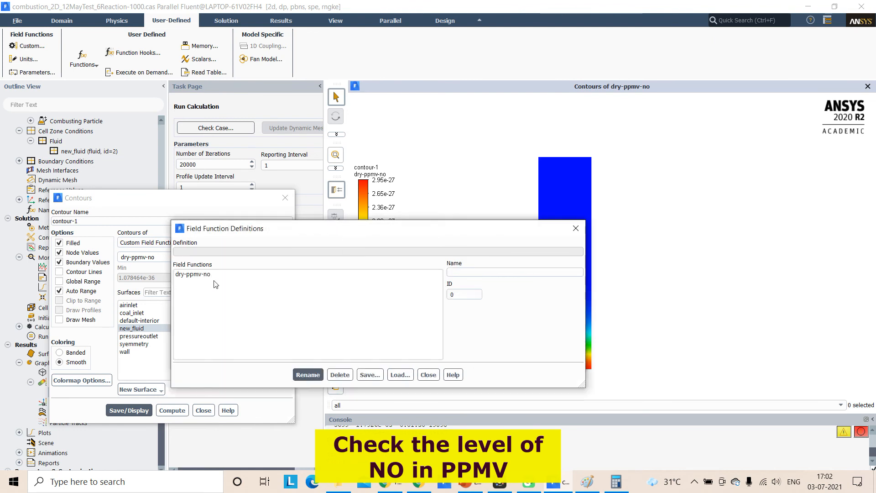
click(207, 275)
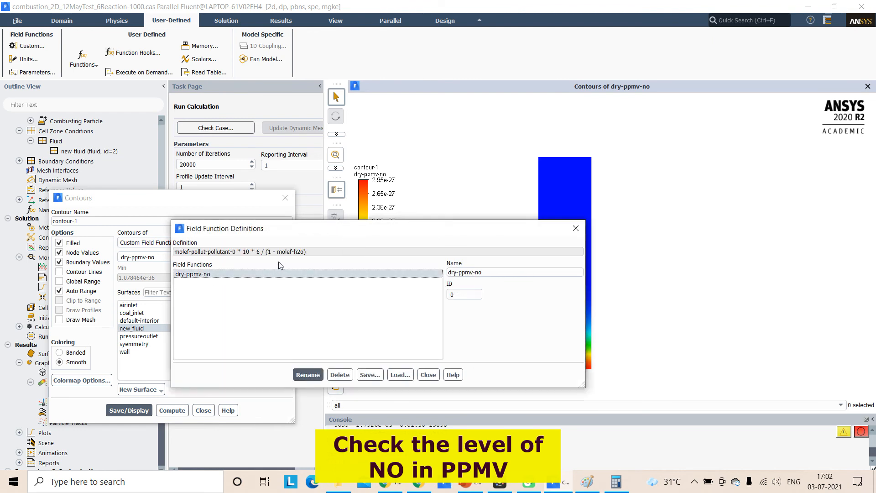
click(428, 375)
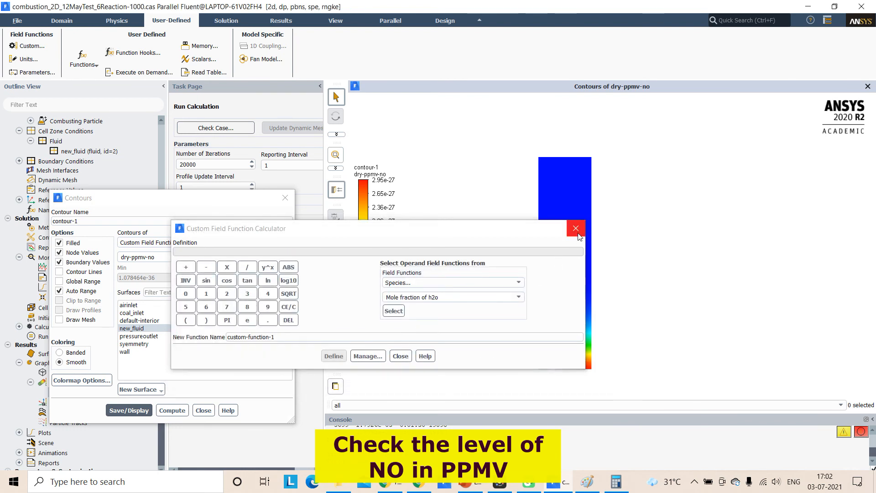
click(368, 356)
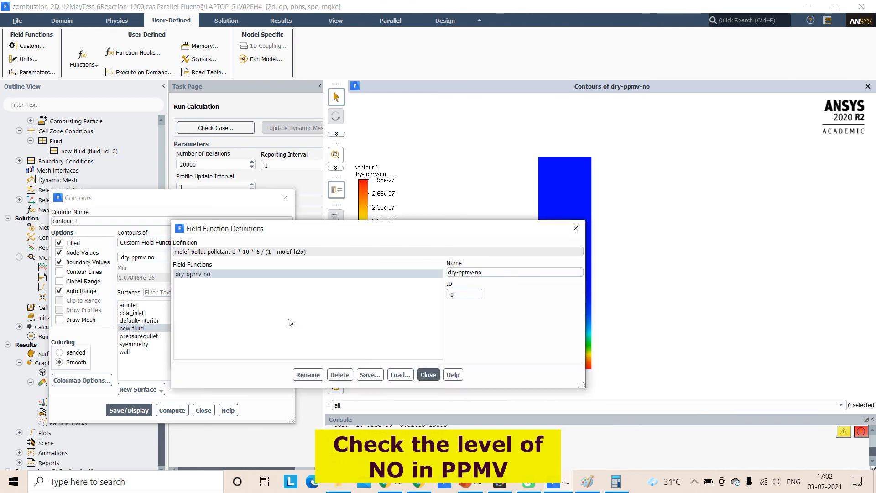
click(204, 275)
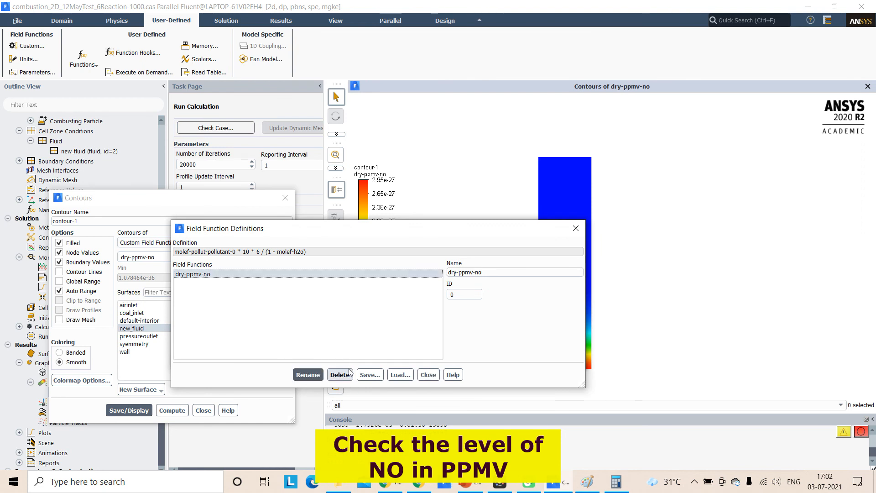
click(340, 373)
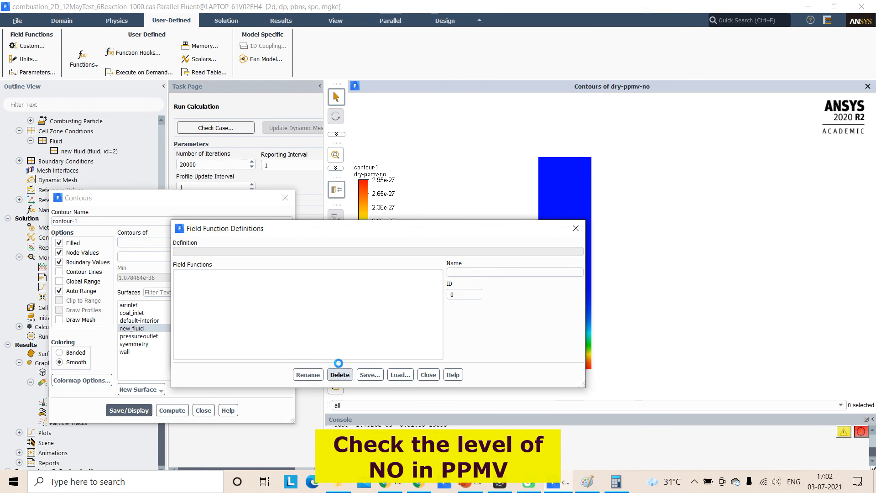
click(304, 374)
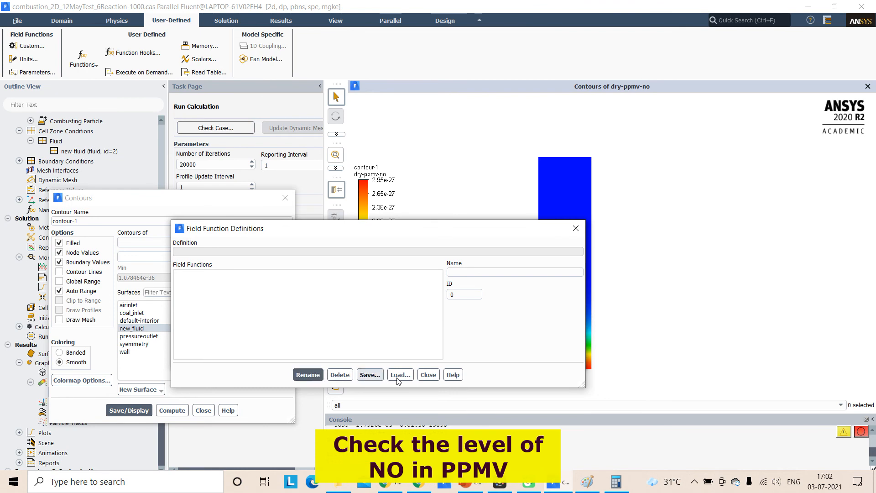
click(424, 375)
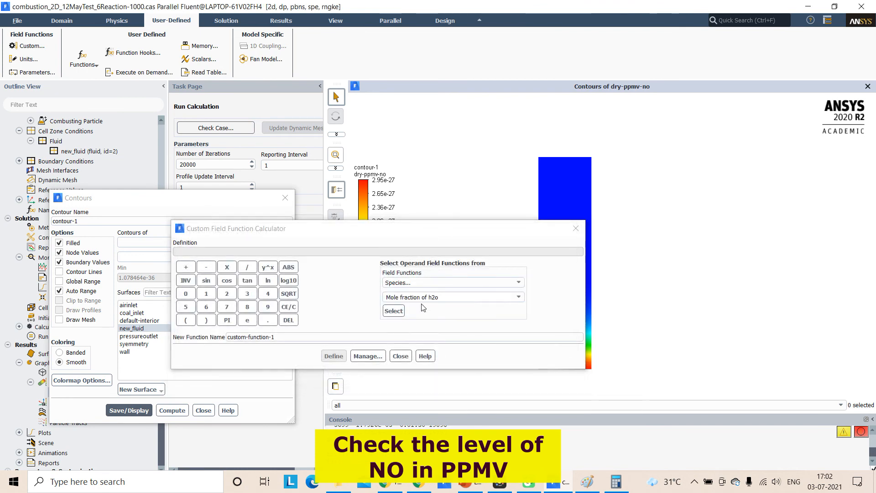
- Start a new custom field function with the NOx mole fraction of Pollutant no as its first operand
click(424, 283)
click(406, 329)
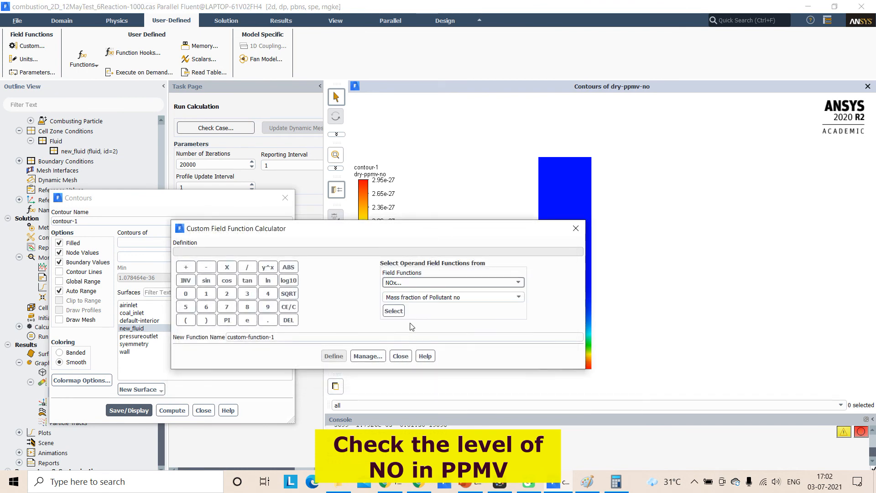
click(519, 297)
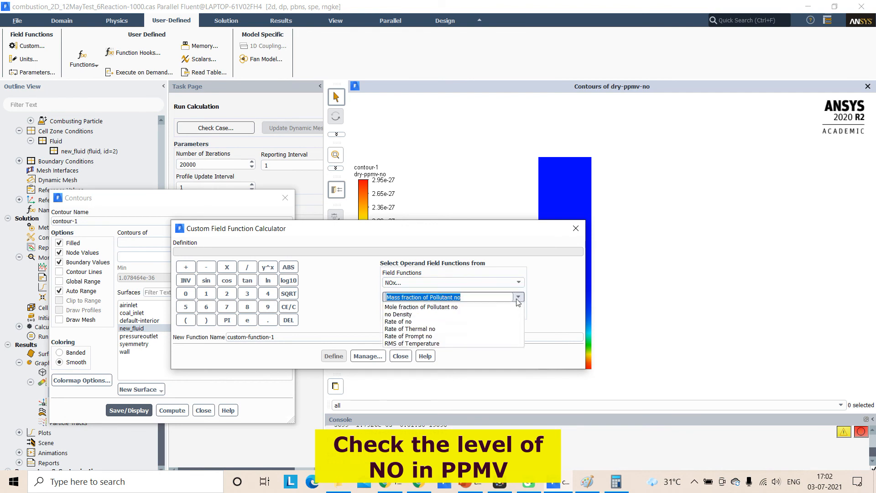
click(419, 314)
click(393, 311)
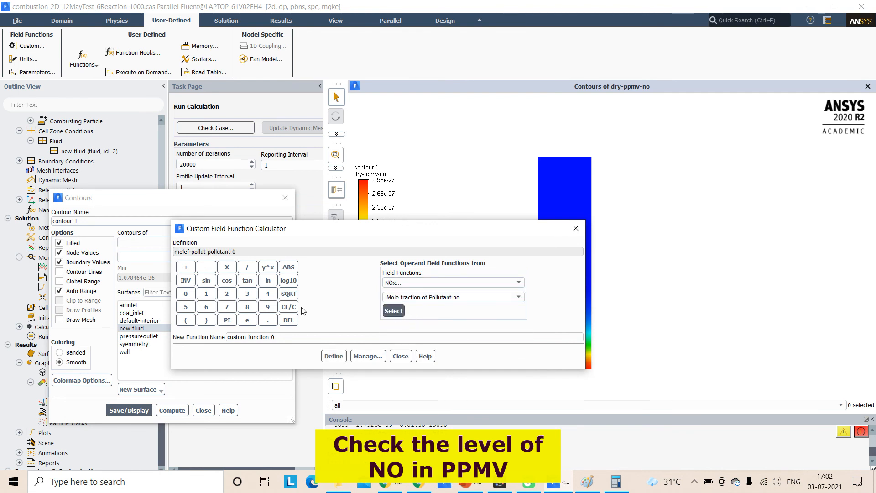
- Extend the custom function's definition with "/ (10 * 6 * (1 -" following the pollutant mole fraction
click(249, 270)
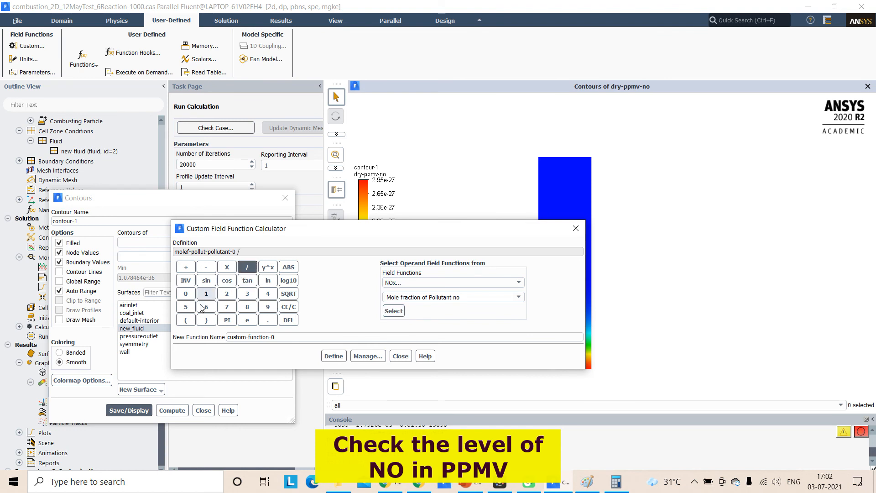
click(191, 321)
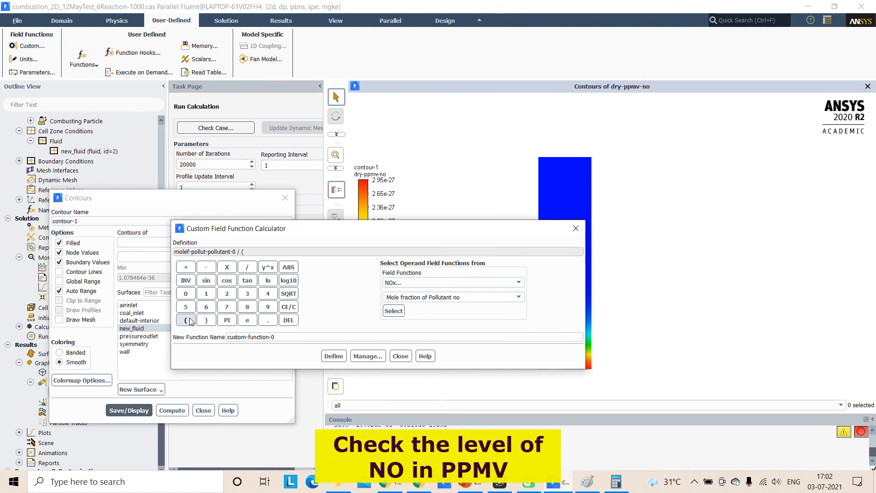
click(206, 294)
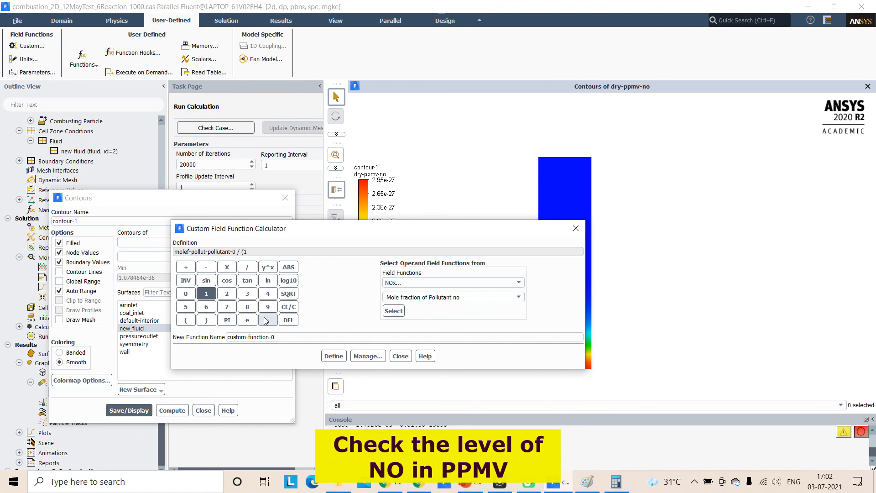
click(185, 293)
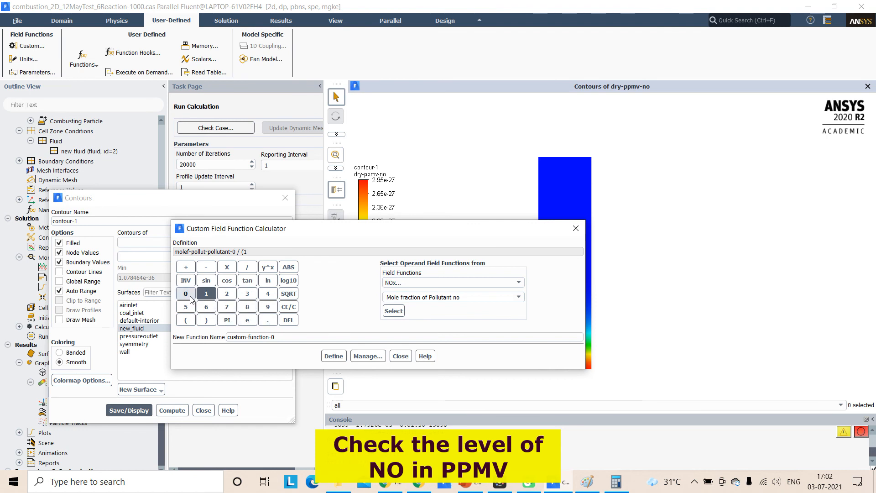
click(227, 267)
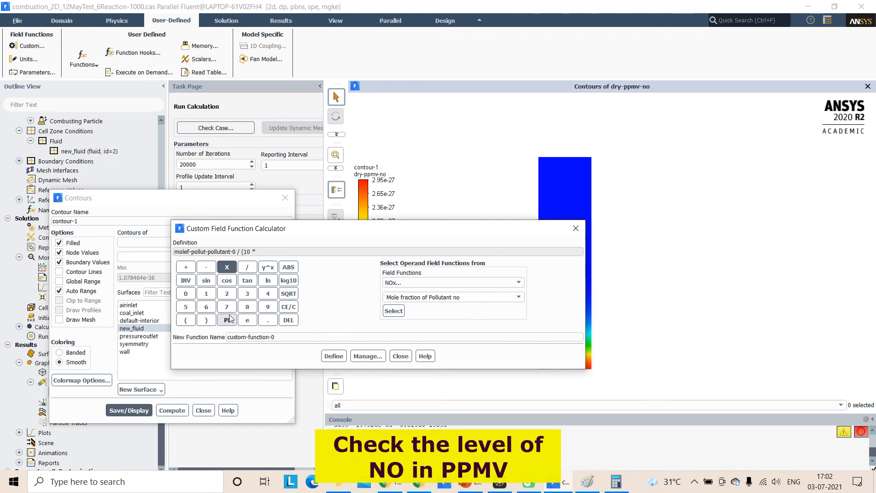
click(207, 307)
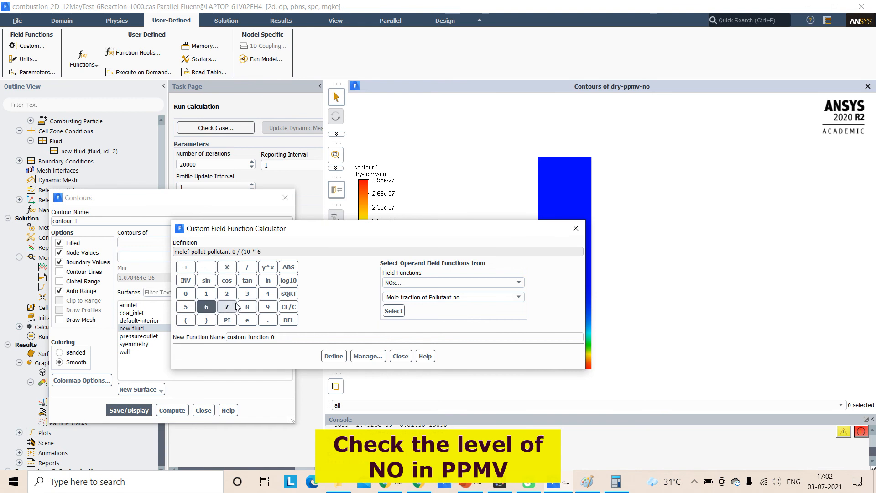
click(227, 267)
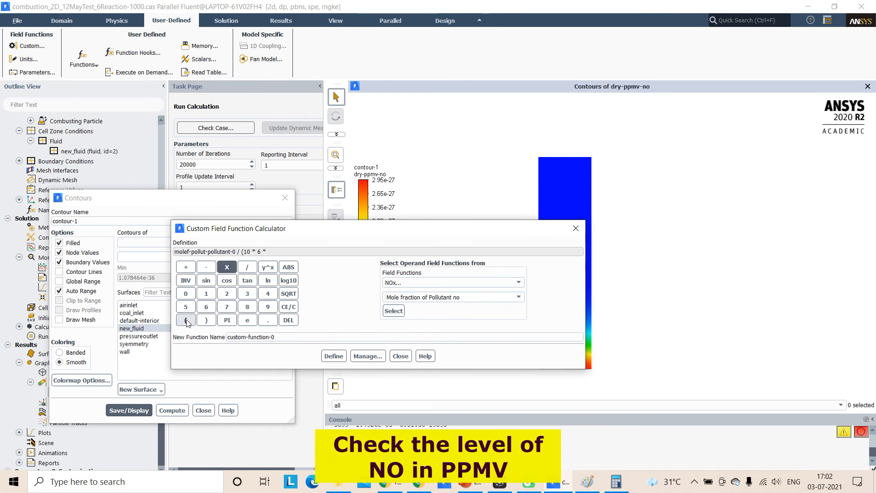
click(186, 322)
click(206, 294)
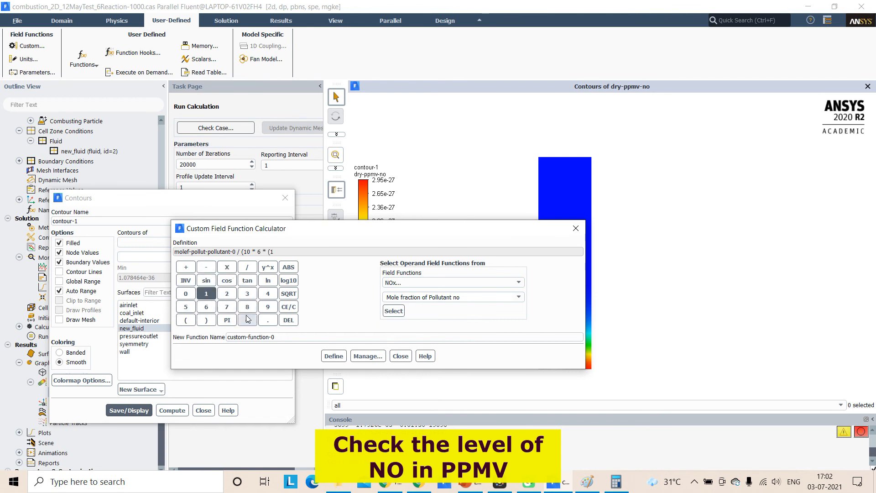
click(207, 267)
- Insert the species mole fraction of h2o as the subtracted operand and close the inner parenthesis in the definition
click(517, 297)
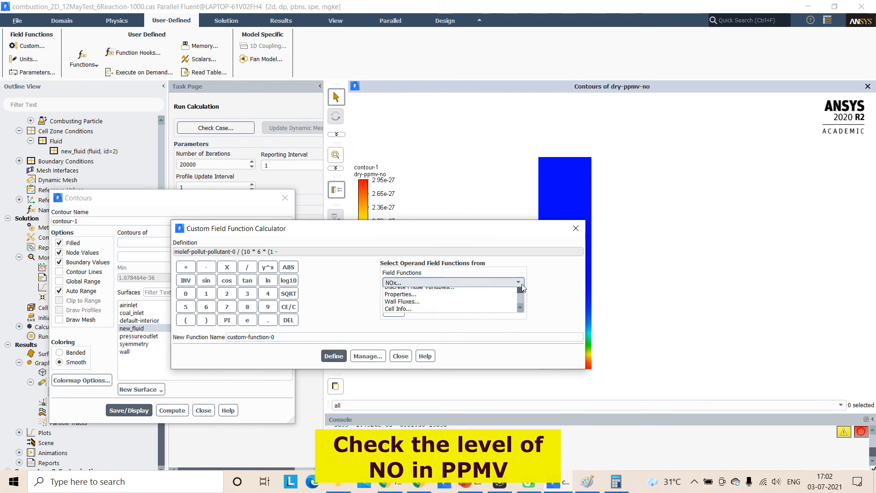
click(518, 283)
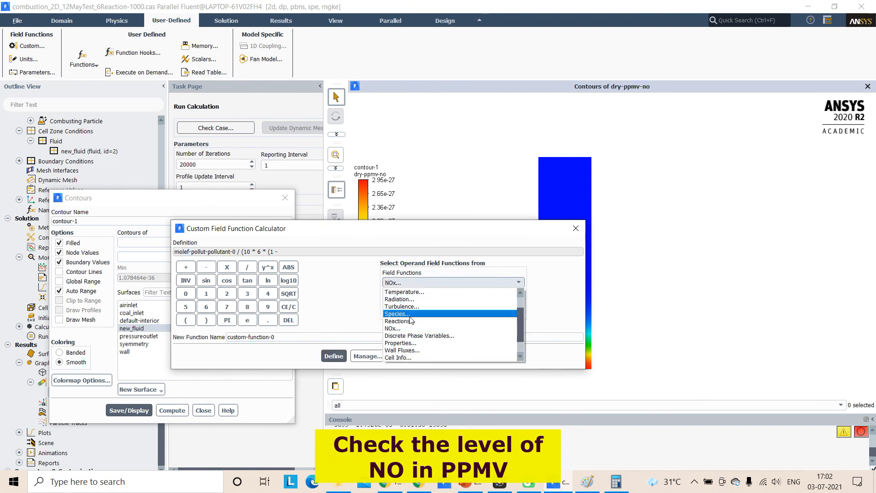
scroll(409, 337, up, 3)
click(409, 336)
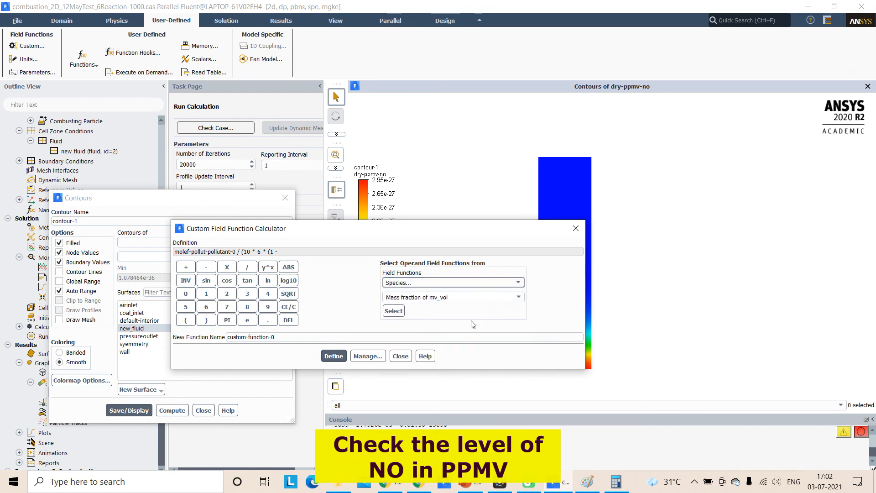
click(519, 297)
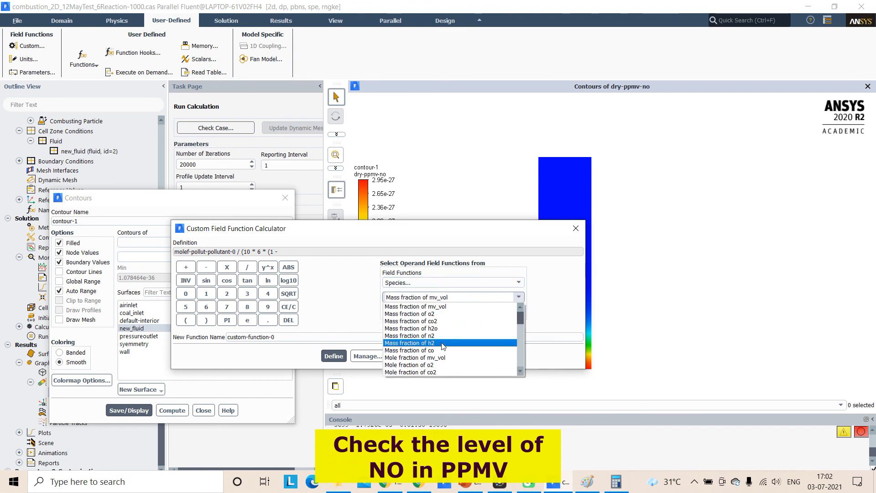
scroll(438, 351, down, 3)
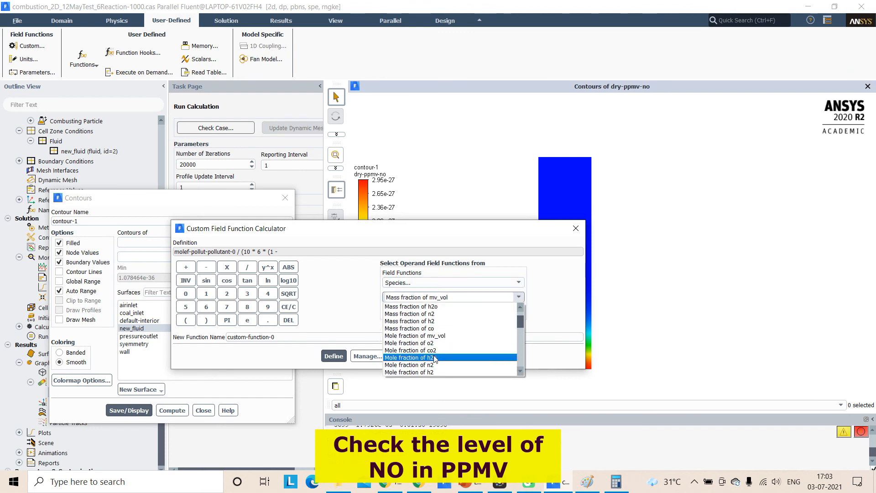
click(436, 357)
click(392, 311)
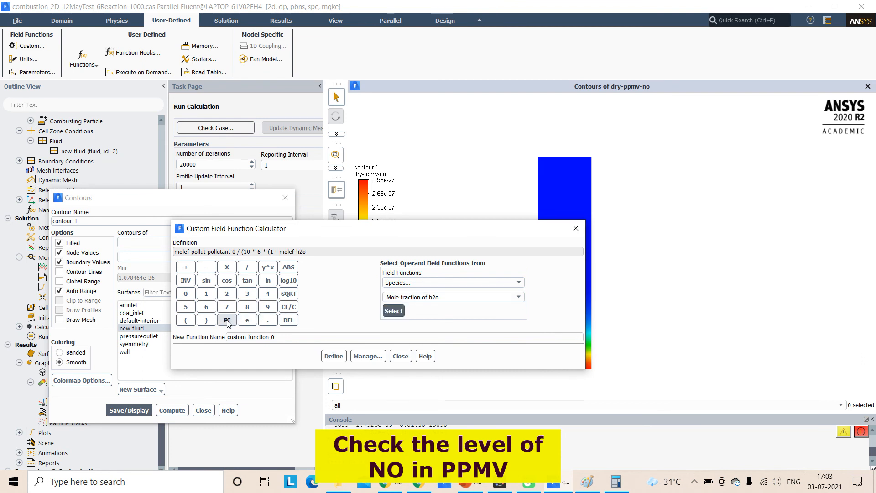
click(206, 320)
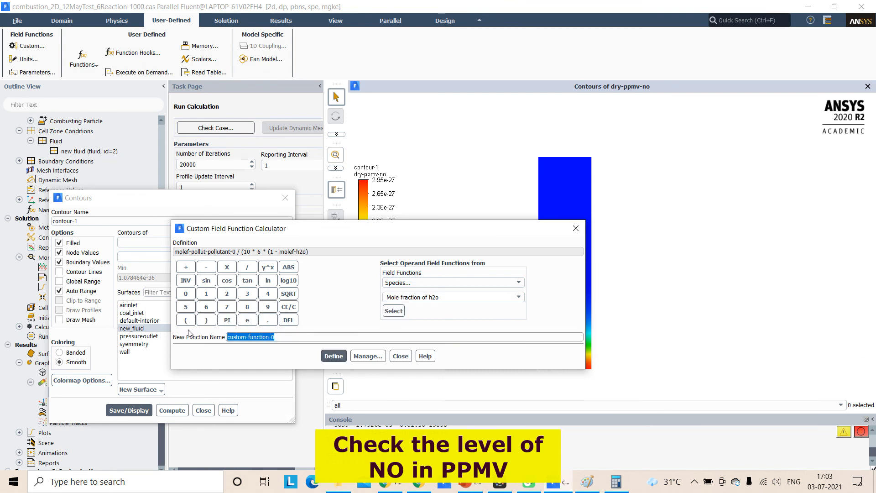
- Name the new custom field function dry-ppmvno-new
text(dry-ppv0no)
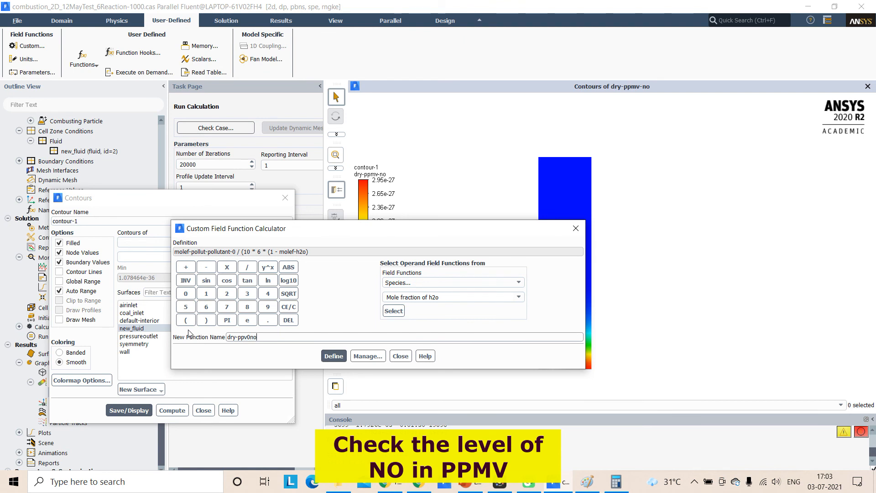
text(-new)
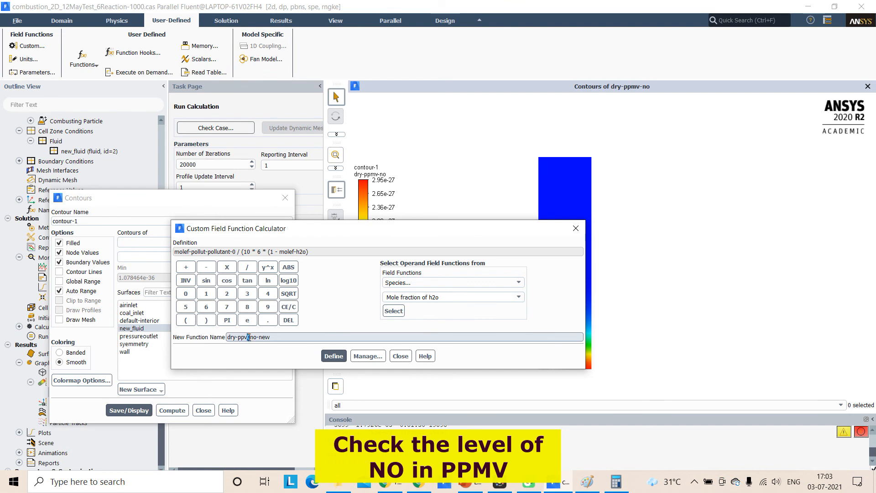
key(BackSpace)
key(BackSpace)
text(mv)
- Add the missing right parenthesis to the end of the definition and define the custom field function
click(336, 357)
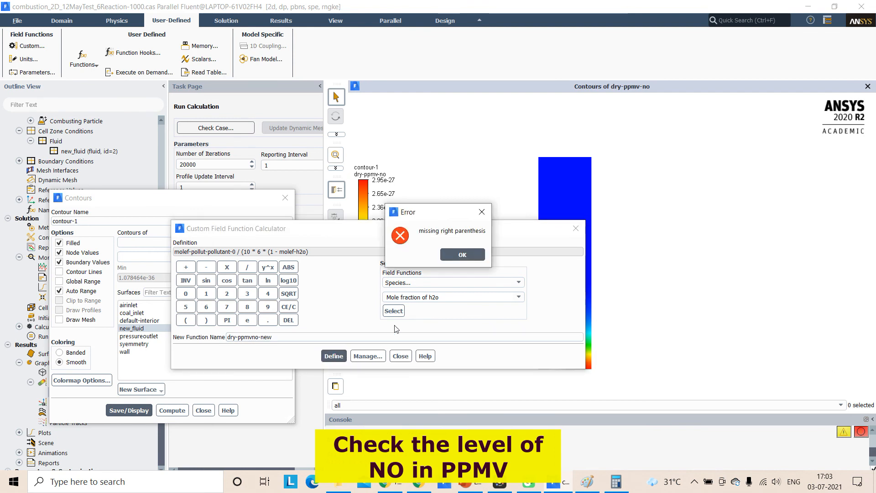
click(462, 254)
click(206, 319)
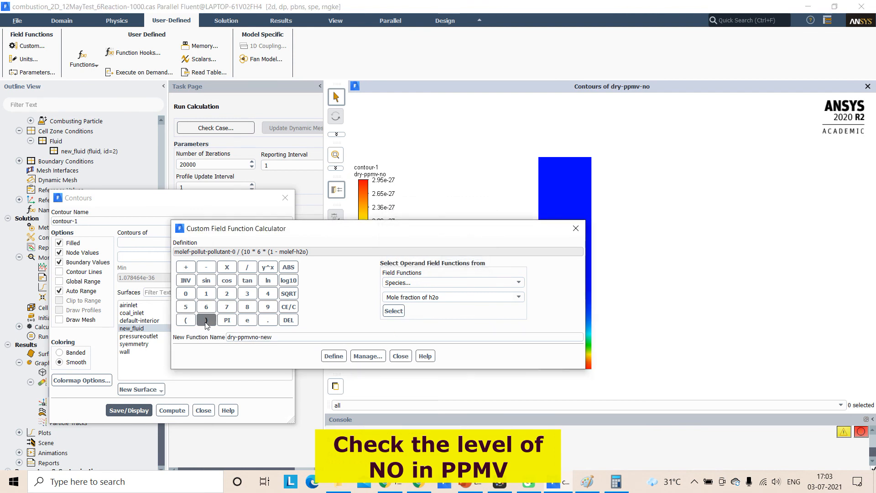
click(333, 356)
click(401, 356)
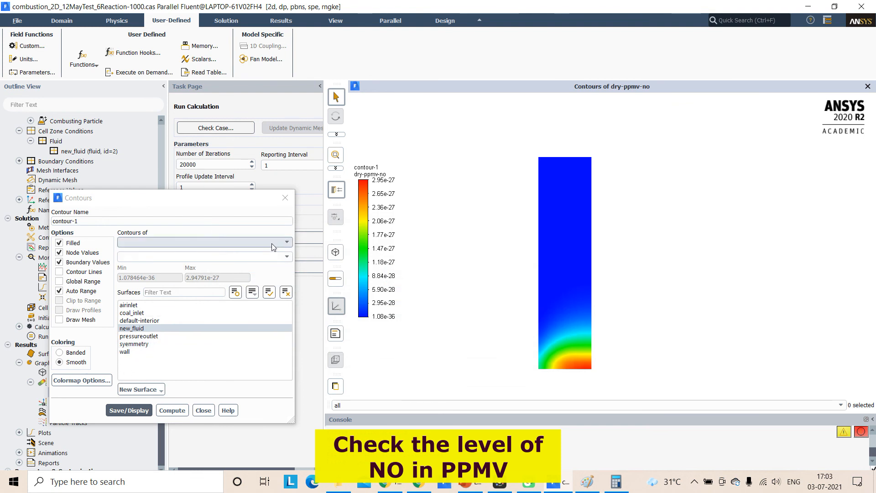
- Set contour-1 to the custom field function dry-ppmvno-new and try to display it on the new_fluid surface
click(287, 247)
click(172, 251)
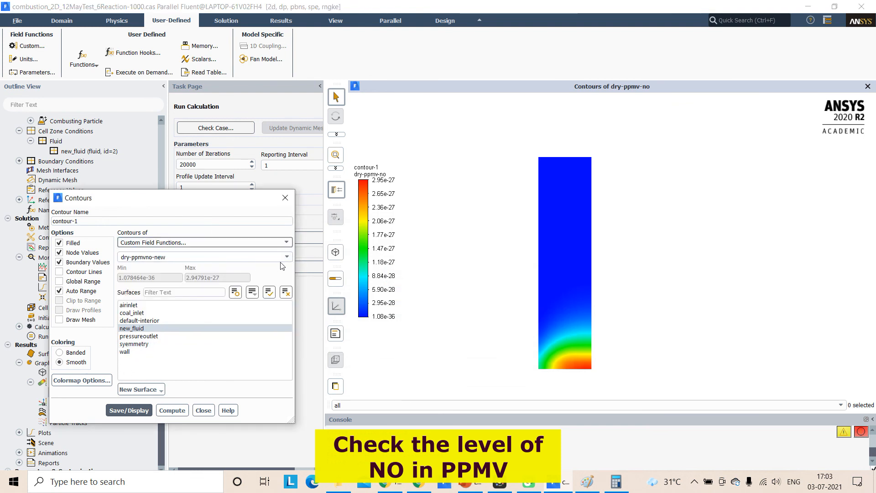
click(119, 410)
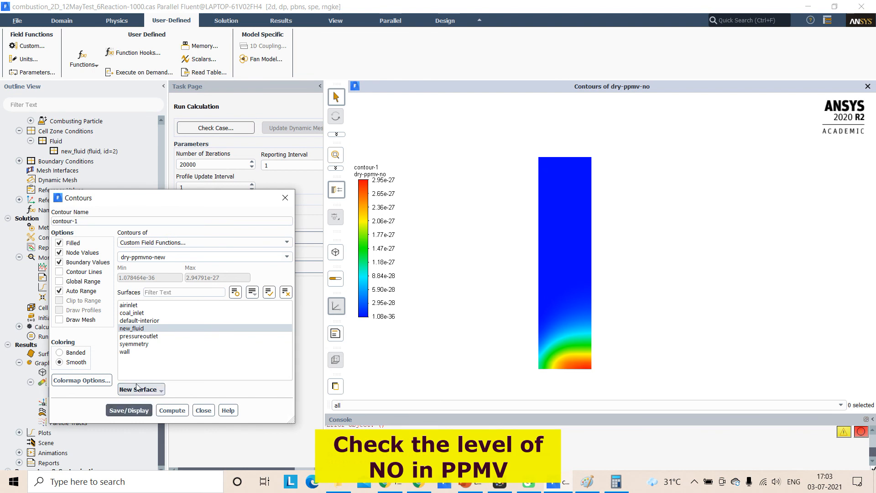
- Try to display the dry-ppmvno-new contours on the pressureoutlet surface with Global Range and Auto Range enabled
click(143, 336)
click(143, 410)
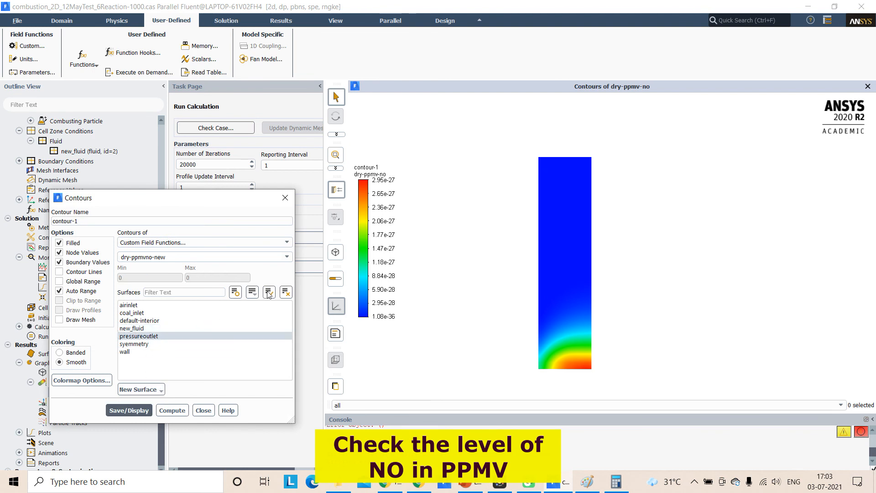
click(65, 291)
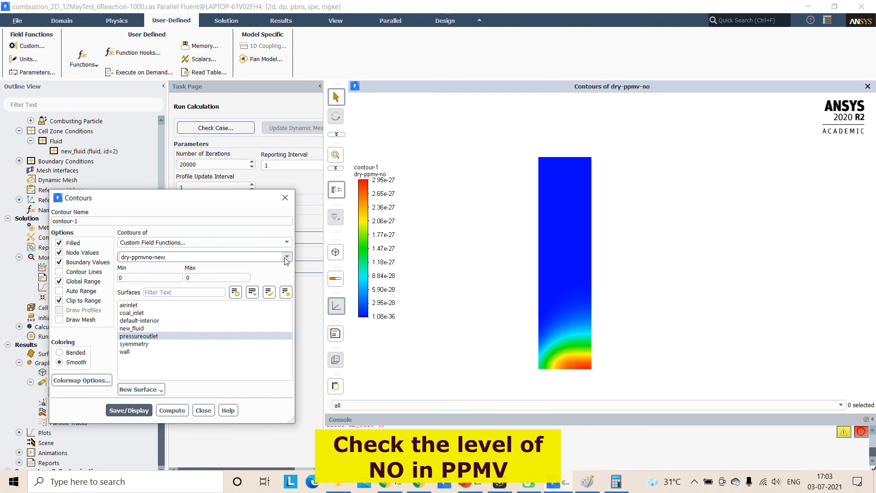
click(86, 291)
click(125, 404)
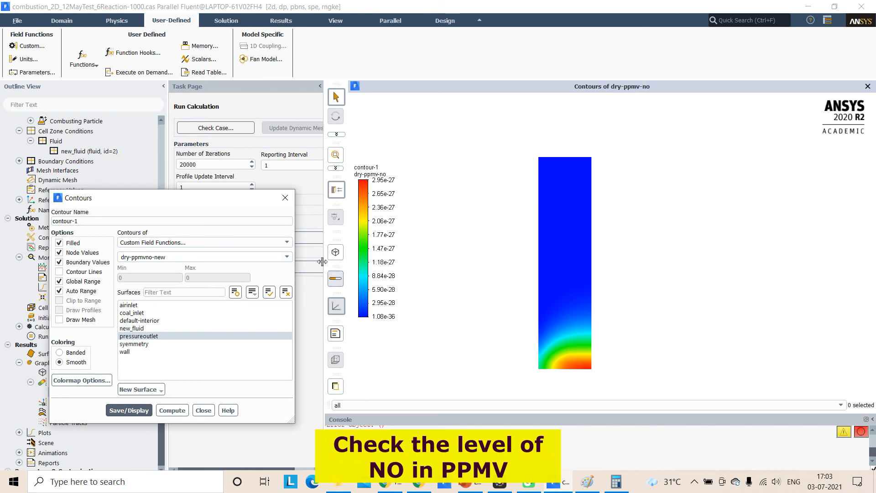
- Change the contour variable to the NOx mass fraction of Pollutant no and try to display it
click(292, 241)
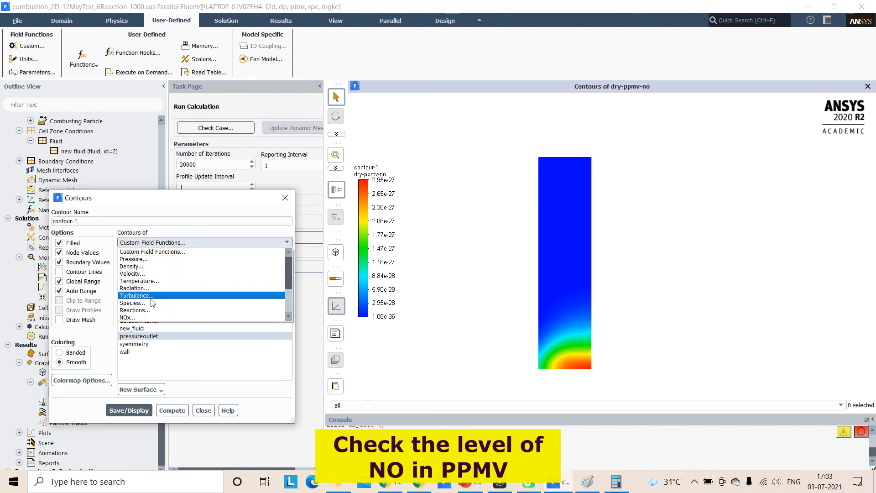
scroll(143, 277, down, 2)
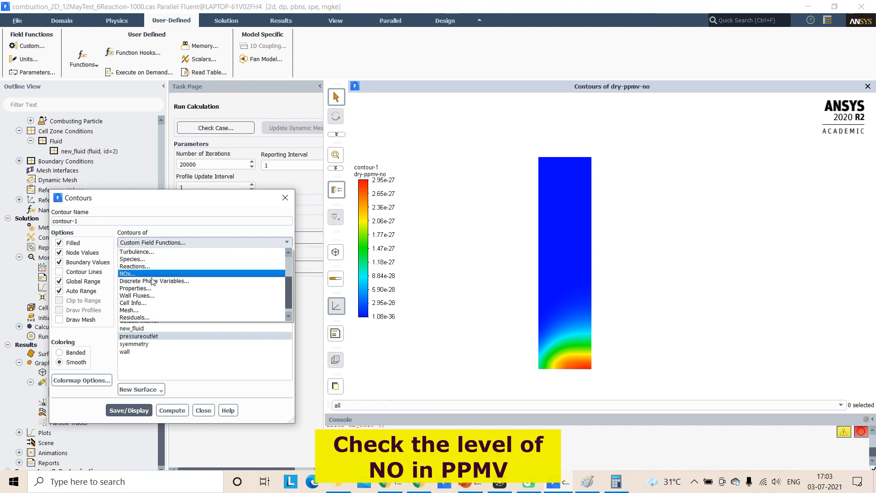
click(143, 273)
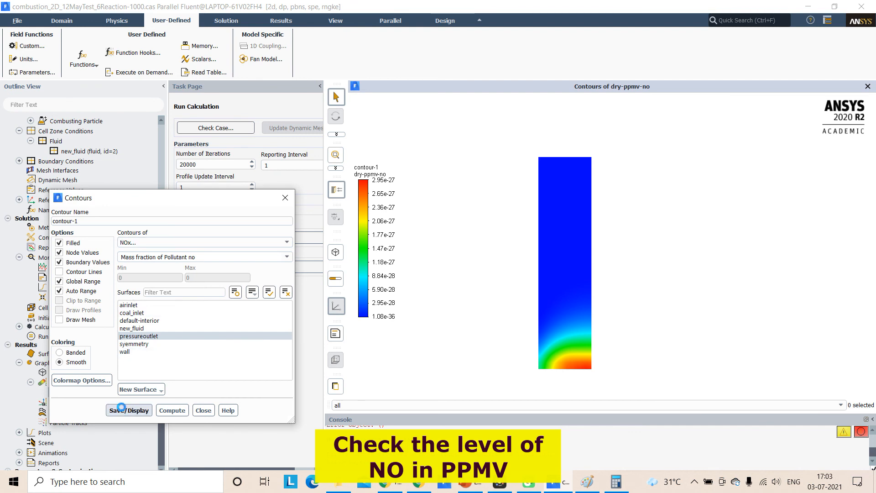
click(139, 408)
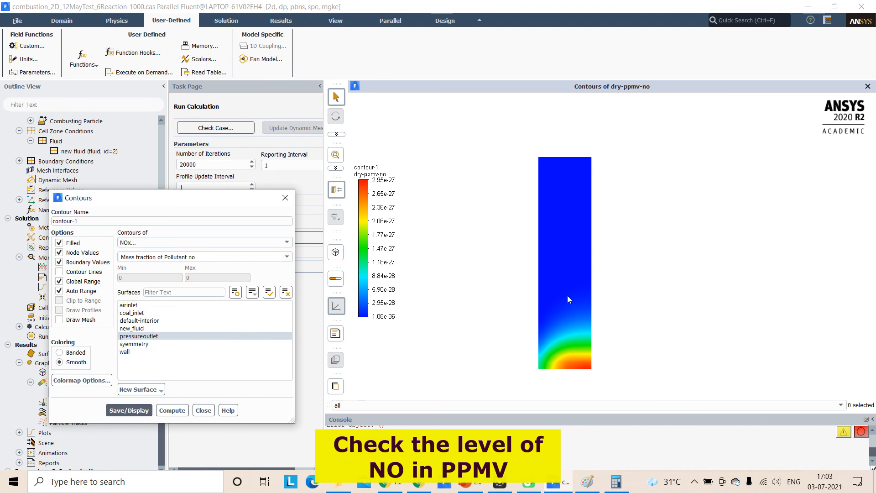
- Try to display contours of the mole fraction of Pollutant no on pressureoutlet, and close the contour settings
click(287, 257)
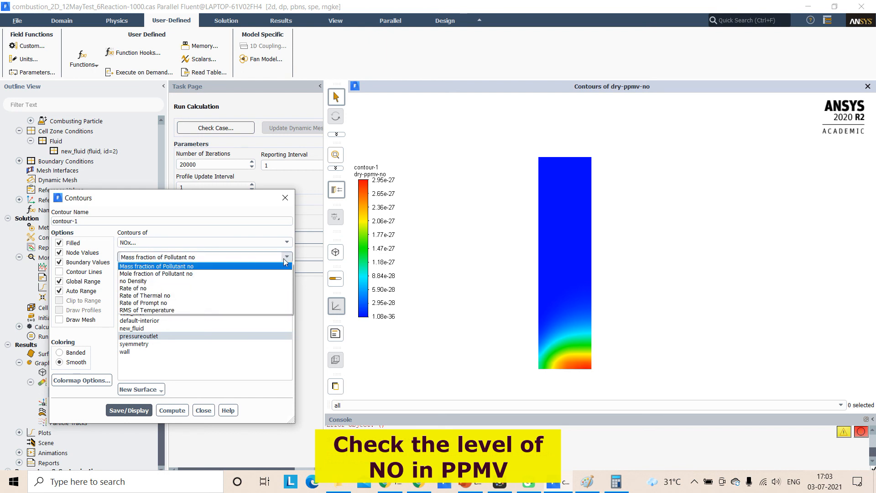
click(172, 275)
click(130, 410)
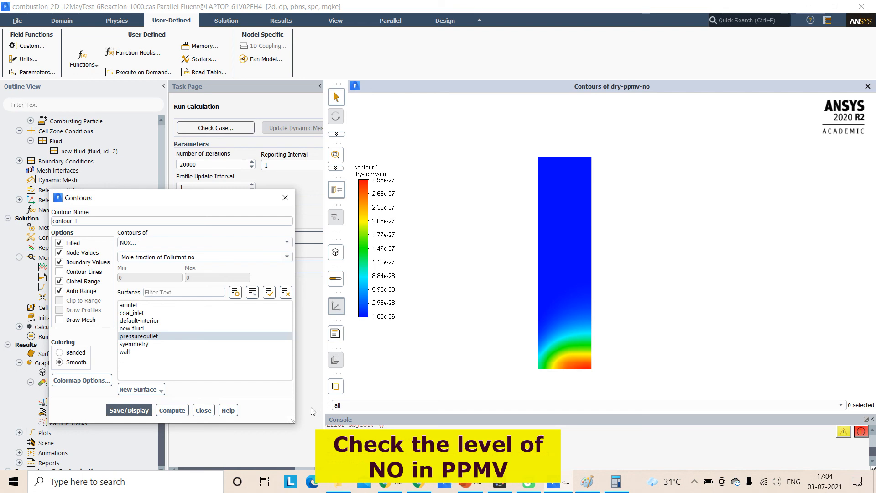
click(203, 411)
- Enable SOx Formation to examine the SOx model's fuel species and formation parameters, and close it without applying
scroll(132, 216, up, 3)
scroll(133, 217, up, 4)
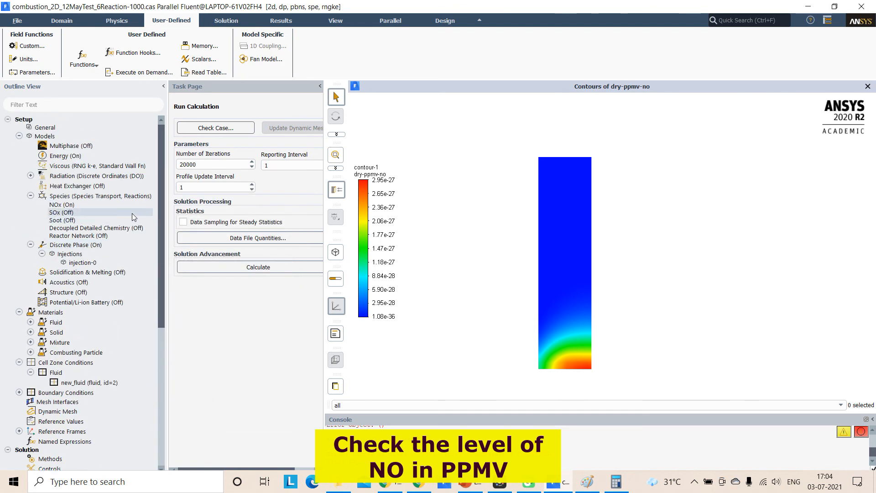
double_click(95, 214)
click(181, 252)
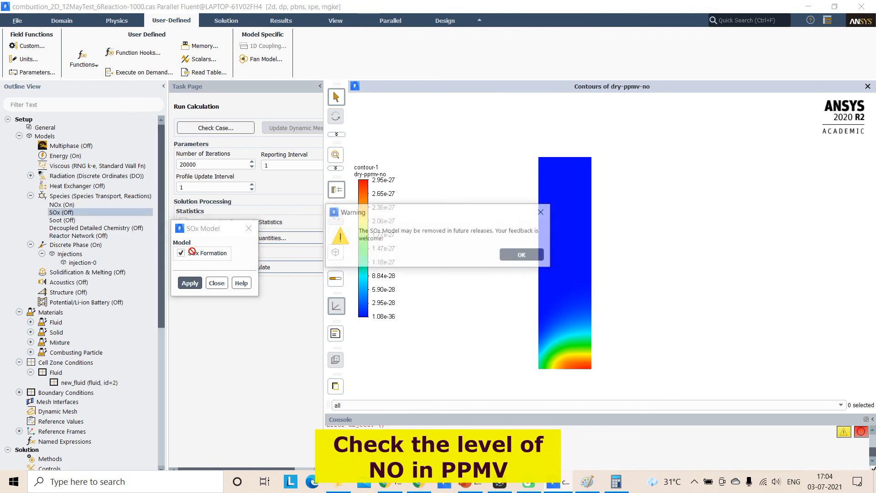
click(523, 255)
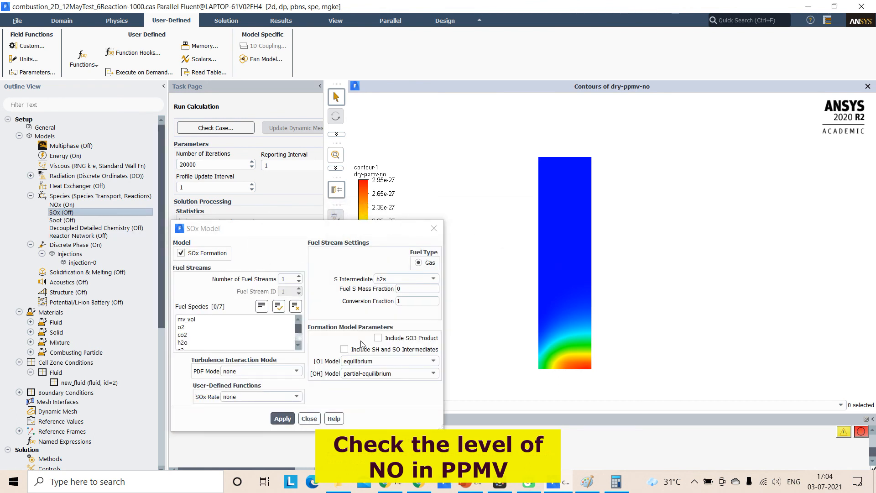
scroll(241, 322, down, 1)
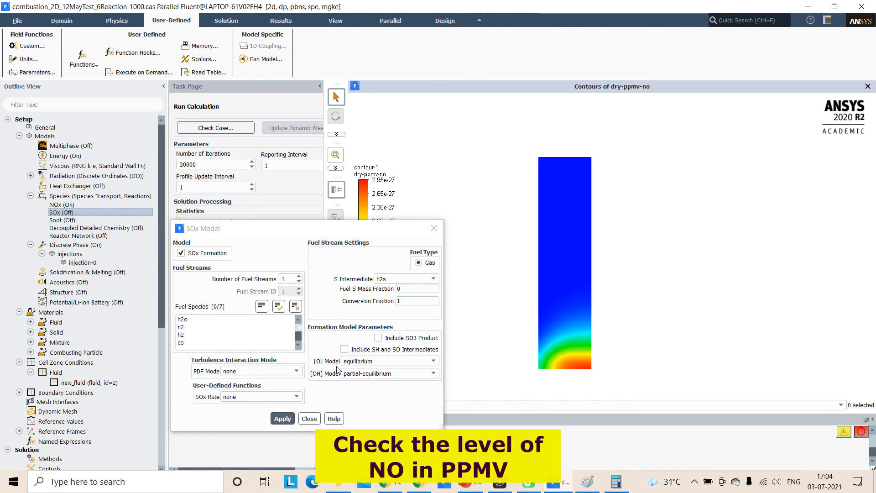
click(310, 419)
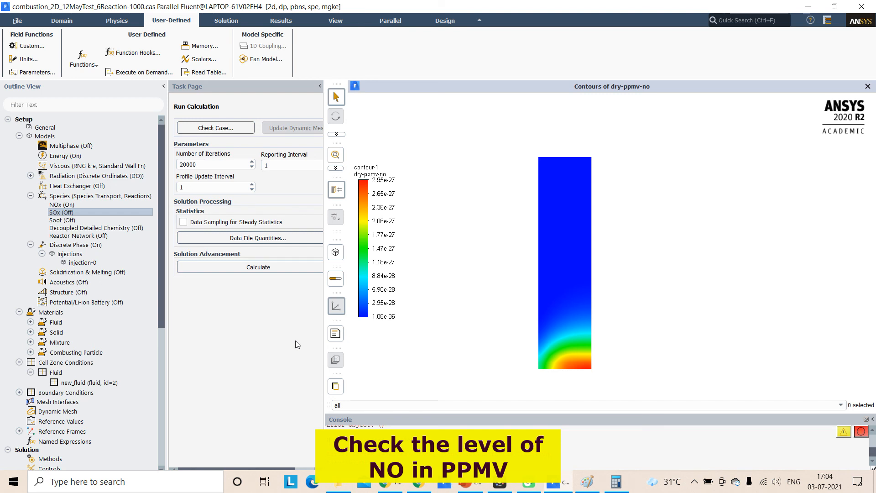
- Choose the Moss-Brookes option in the Soot Model and look over its settings and user-defined functions
click(51, 220)
double_click(51, 220)
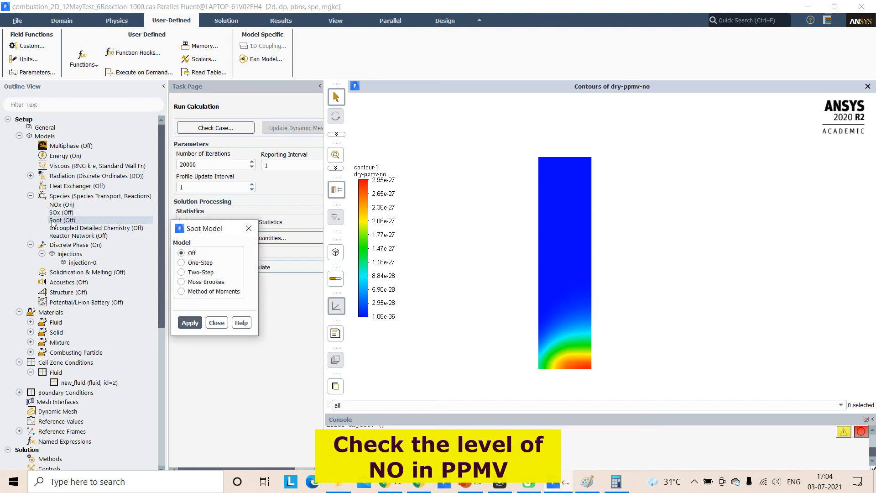
click(226, 283)
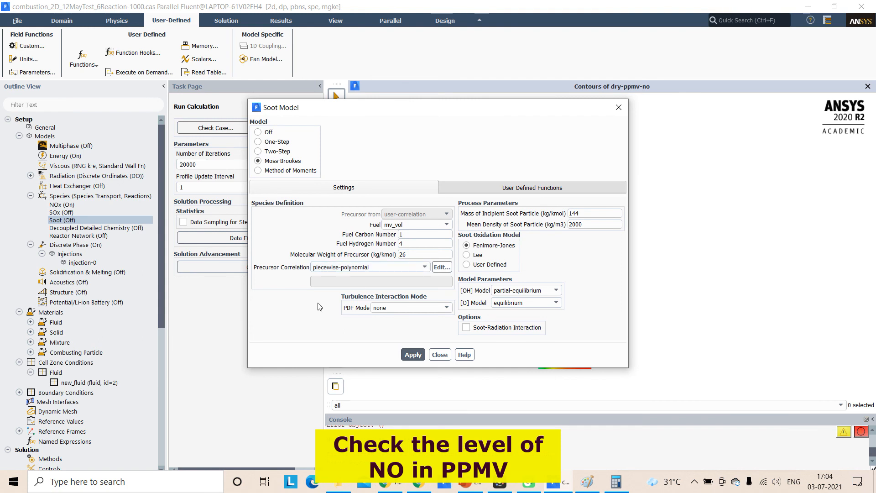
click(491, 188)
click(424, 188)
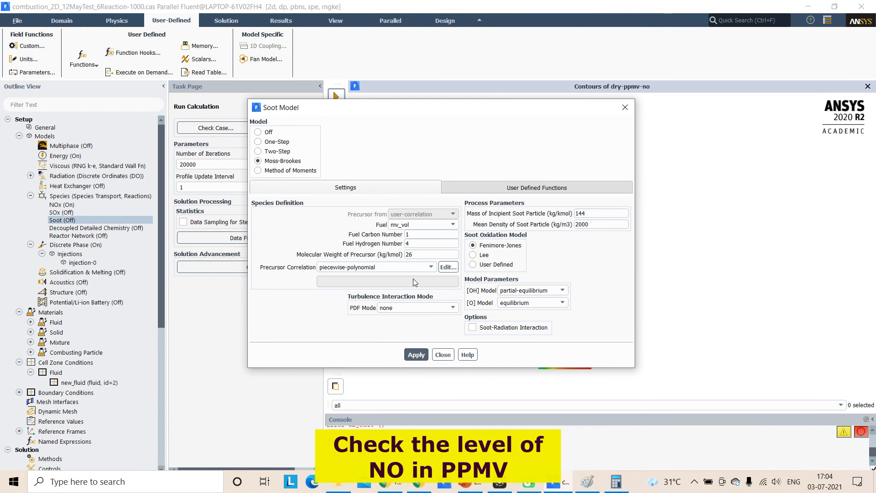
- Switch the soot precursor correlation to constant, return it to piecewise-polynomial, and review the polynomial profile
click(431, 267)
click(392, 276)
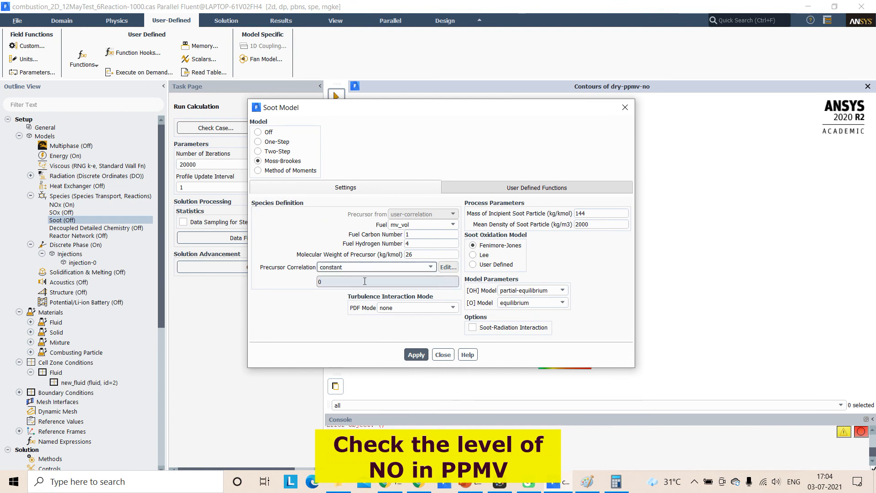
click(375, 268)
click(393, 270)
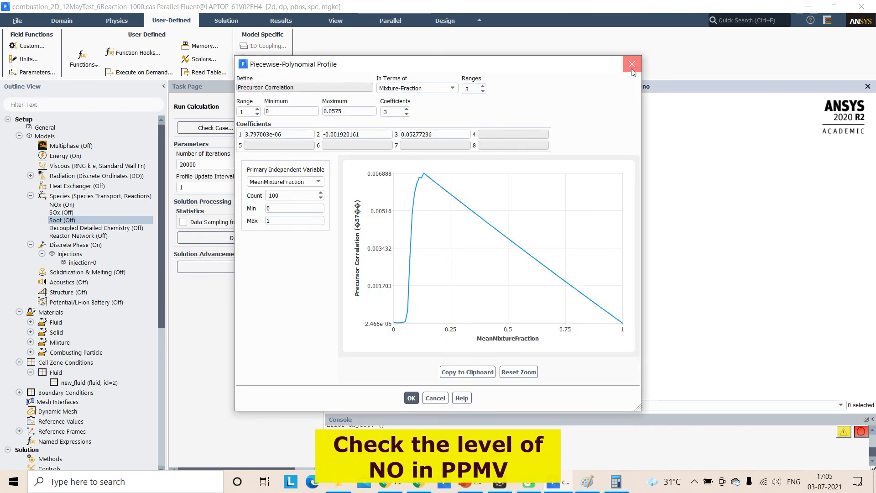
click(631, 66)
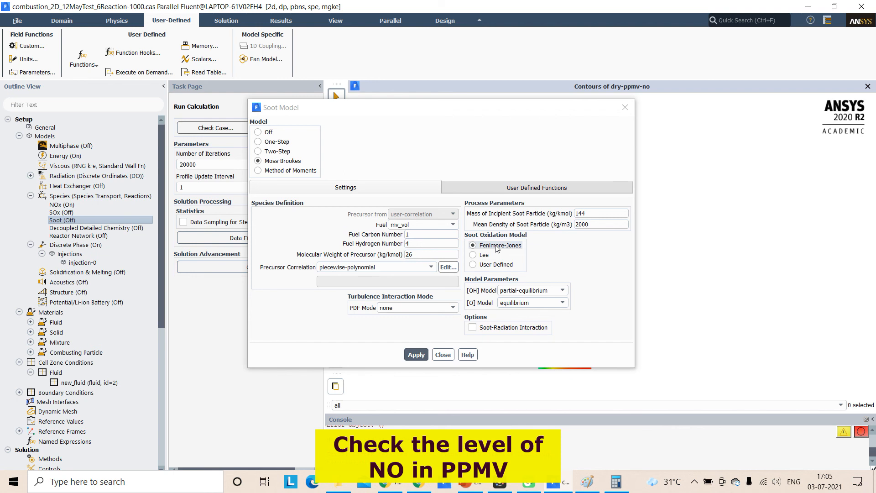
- Check the soot fuel species choices, try the Lee oxidation model with Soot-Radiation Interaction, and close without applying
click(450, 225)
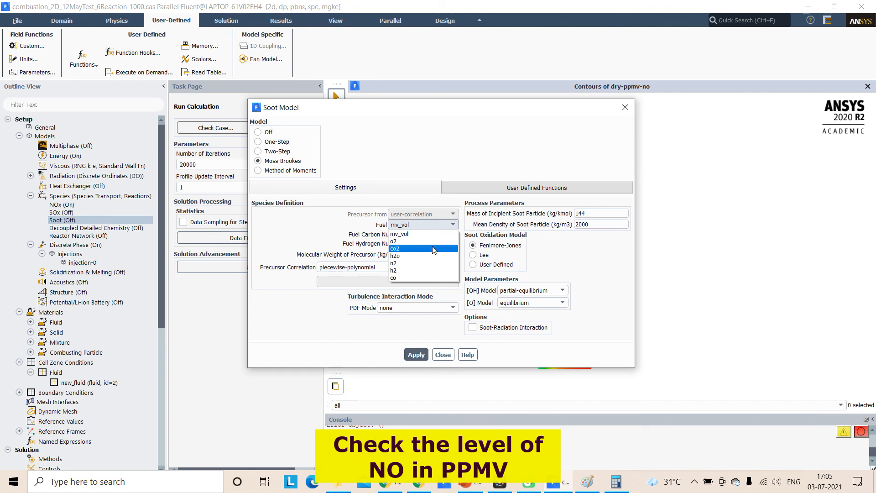
click(559, 252)
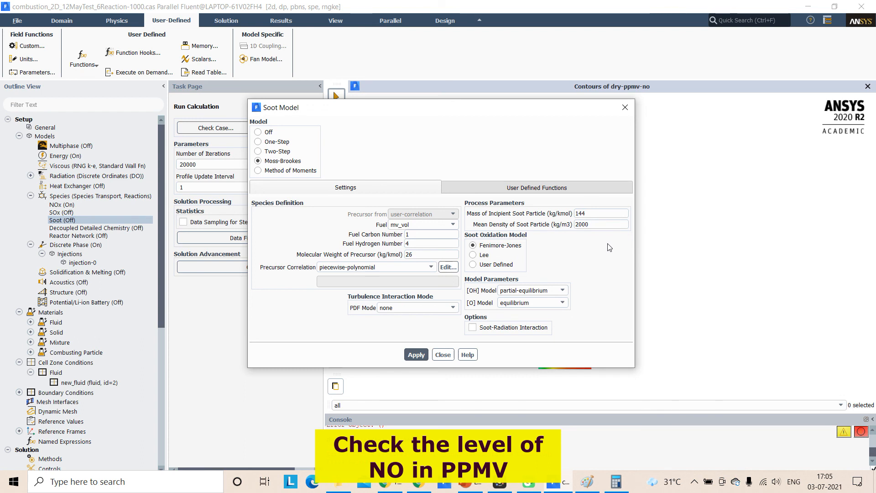
click(493, 256)
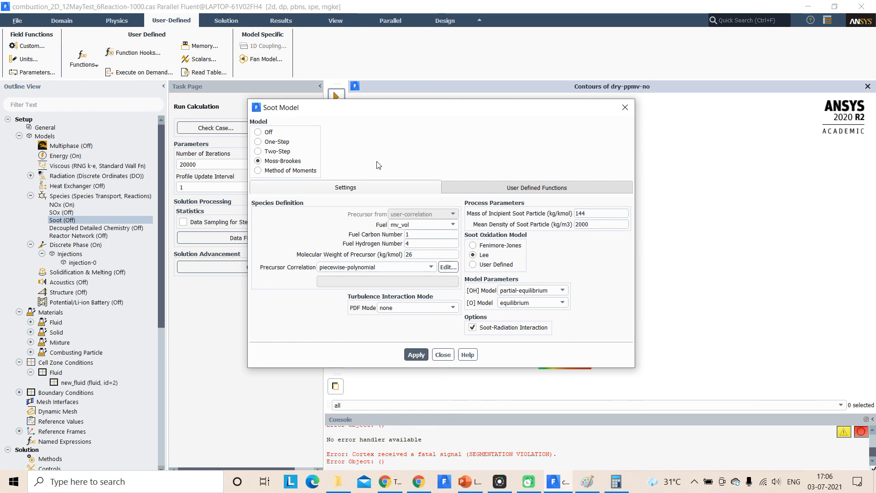
click(445, 356)
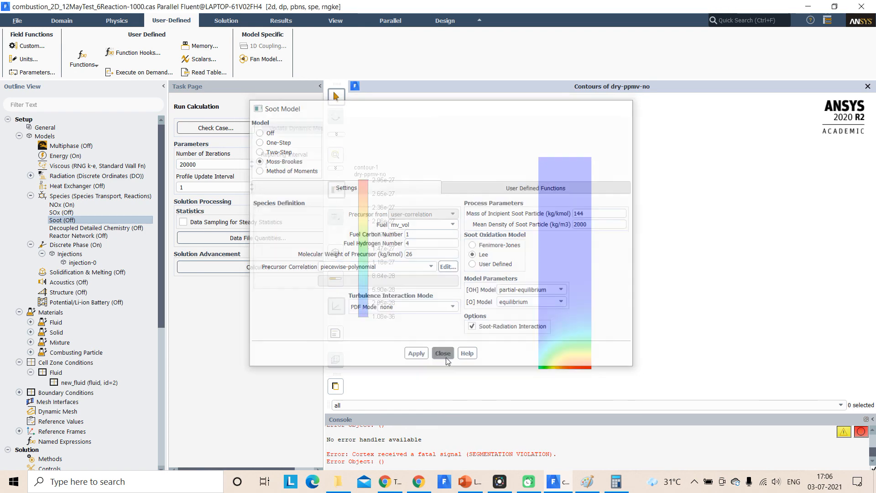